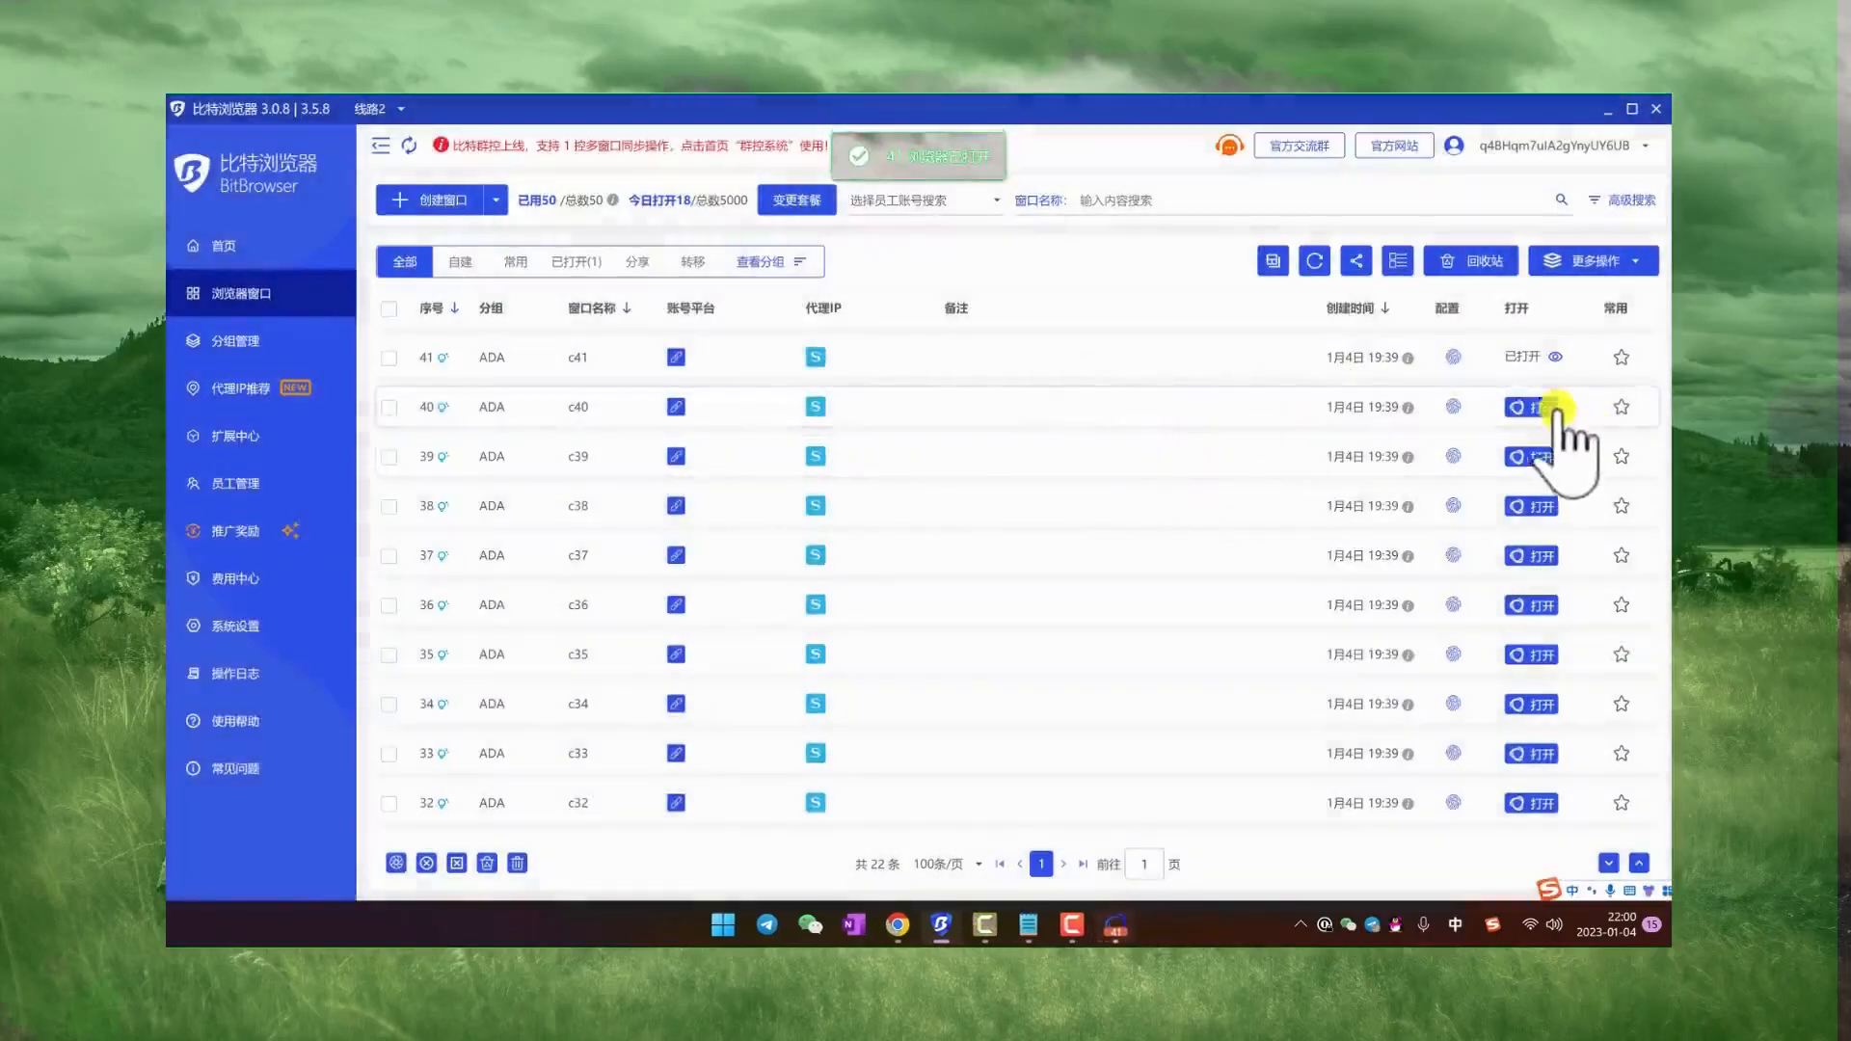
Step: Launch the browser profiles c40 and c38, and move the c38 window away from the upper edge of the screen
left_click(1554, 407)
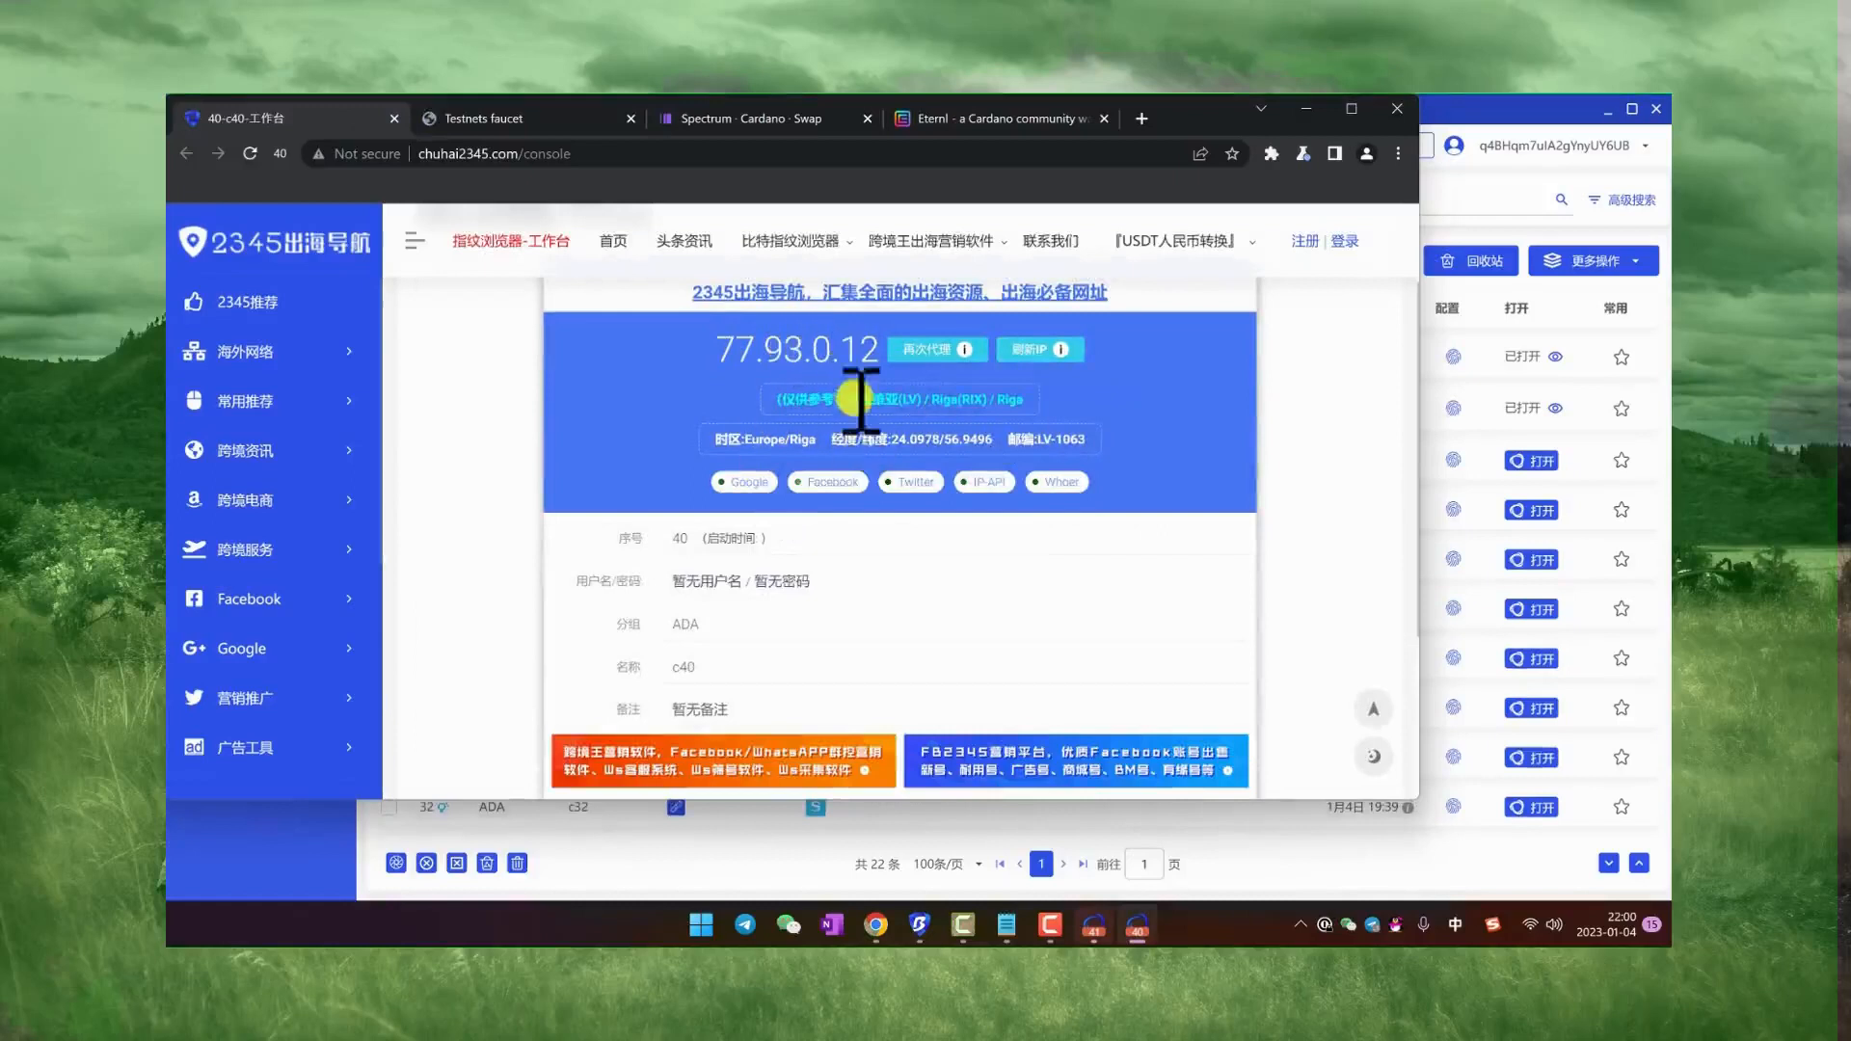
left_click(1531, 510)
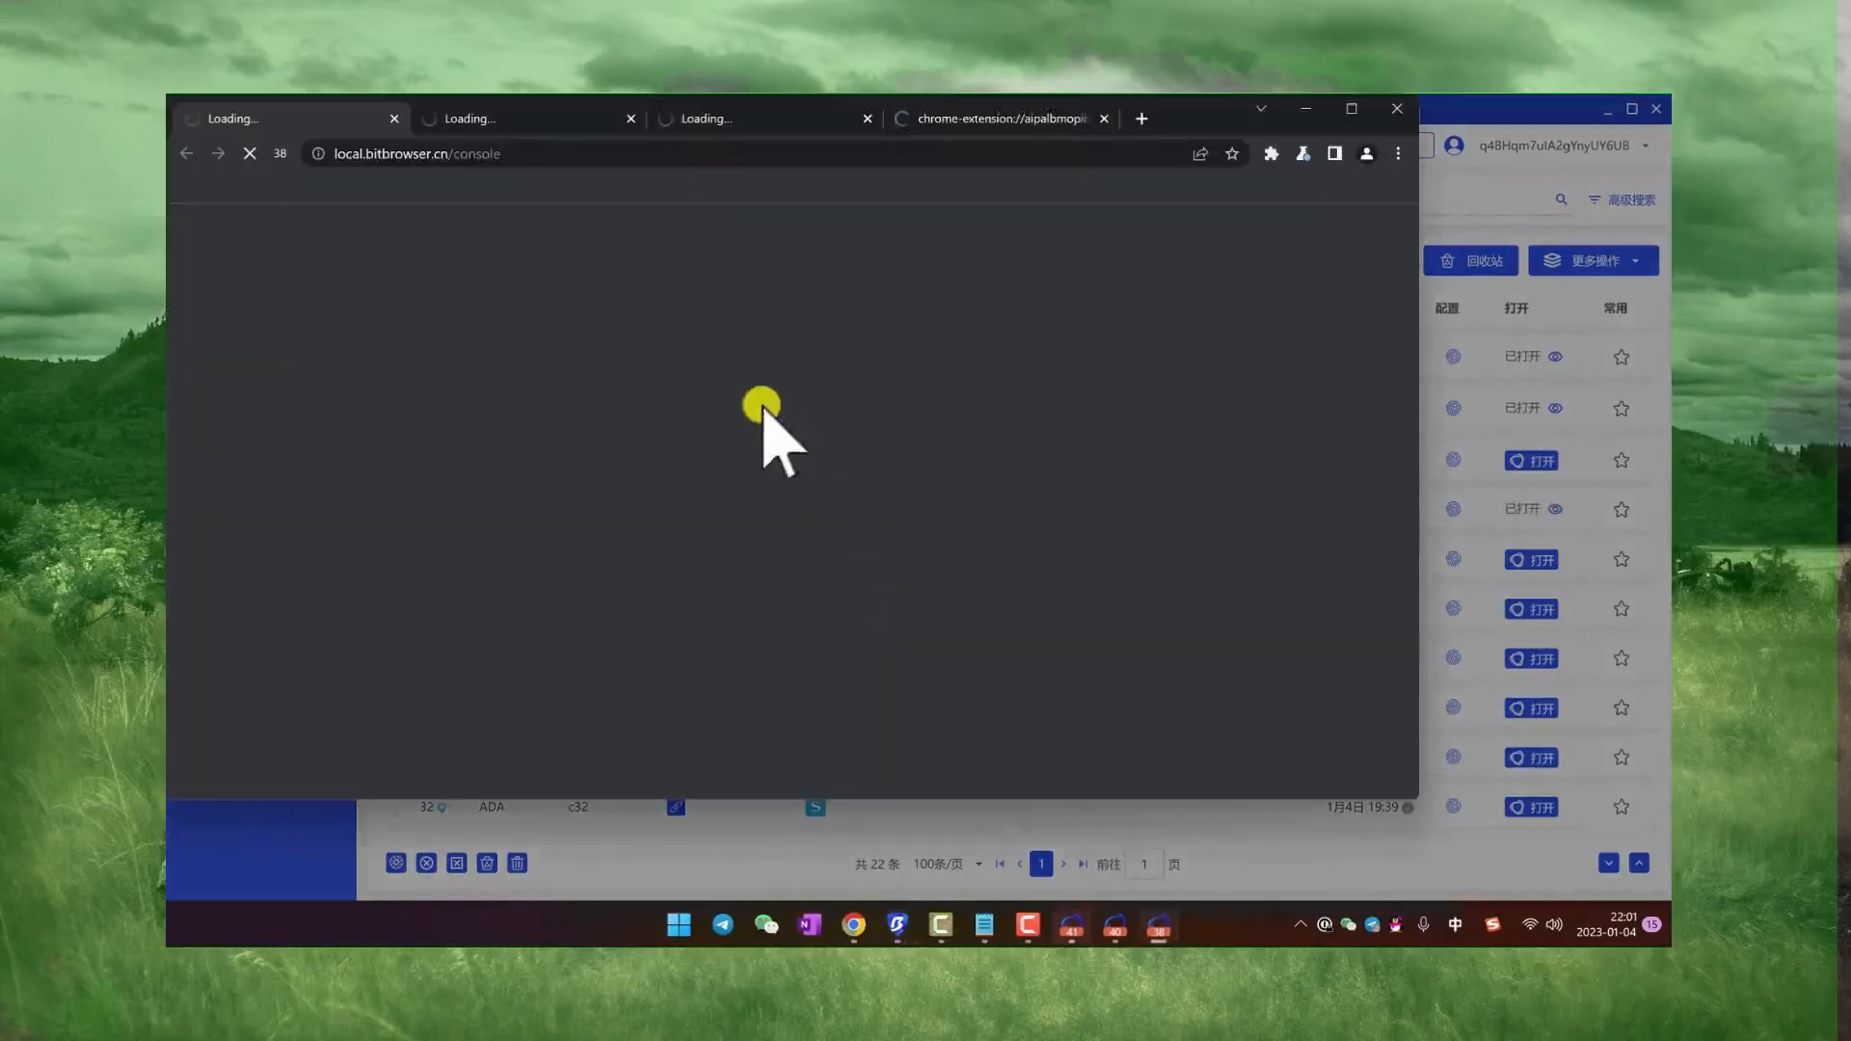
left_click_drag(1260, 124, 1331, 212)
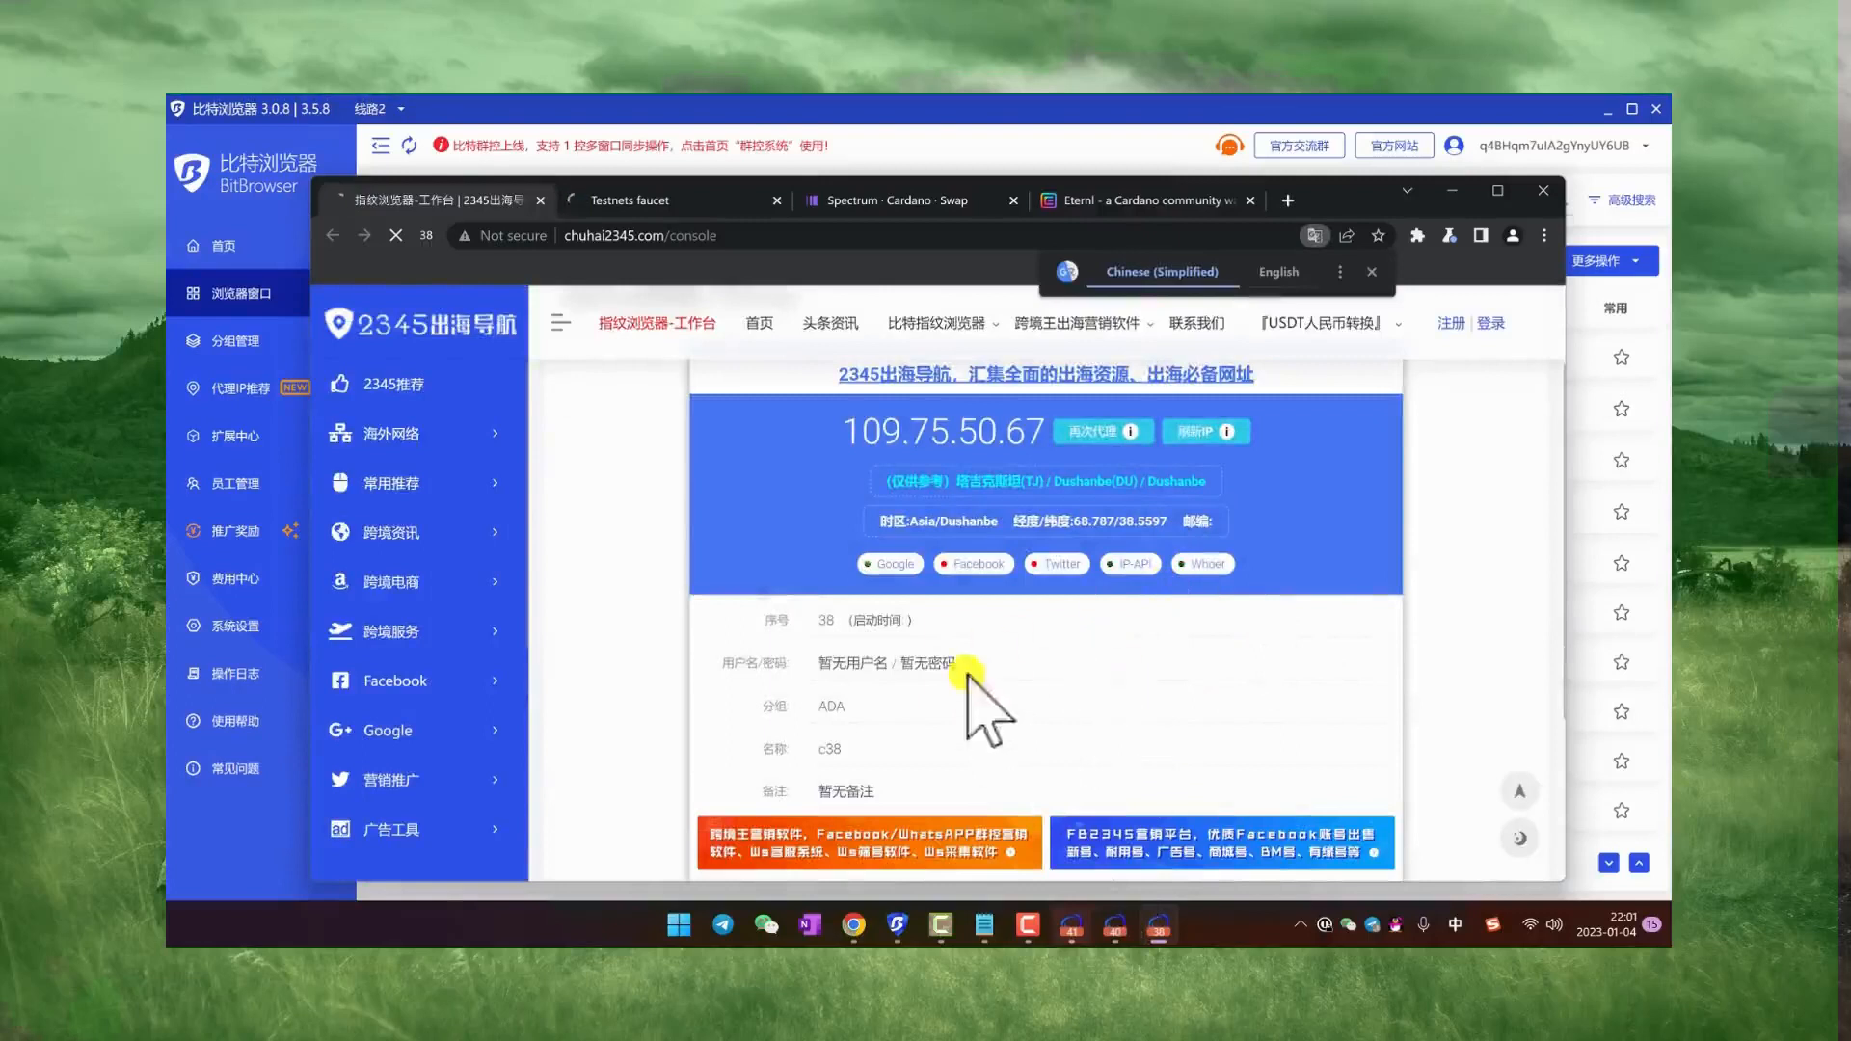
Step: Highlight the proxy IP address and its country on the c38 profile's workbench page
left_click_drag(849, 427, 918, 429)
left_click(964, 431)
left_click_drag(1044, 431, 938, 431)
left_click(977, 463)
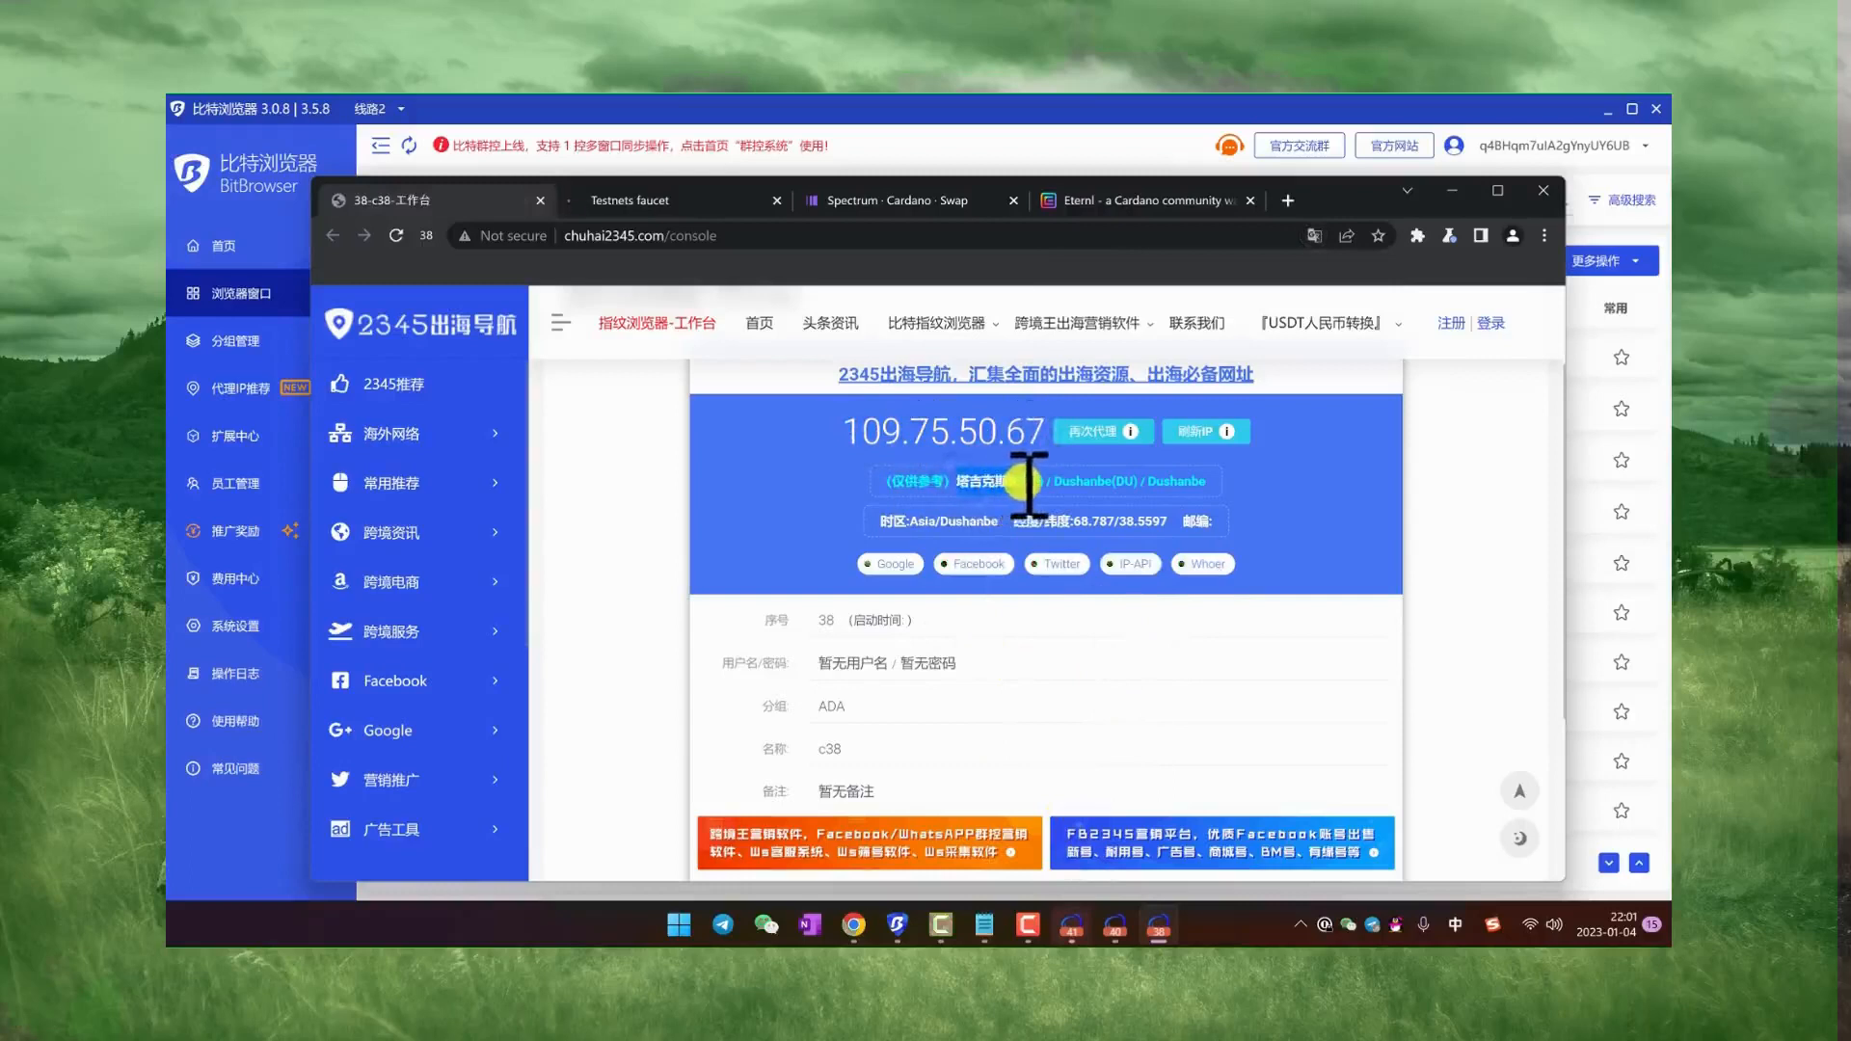
Step: Bring the c40 window forward, move it up, and view its Testnets faucet and Spectrum swap pages
left_click(1128, 929)
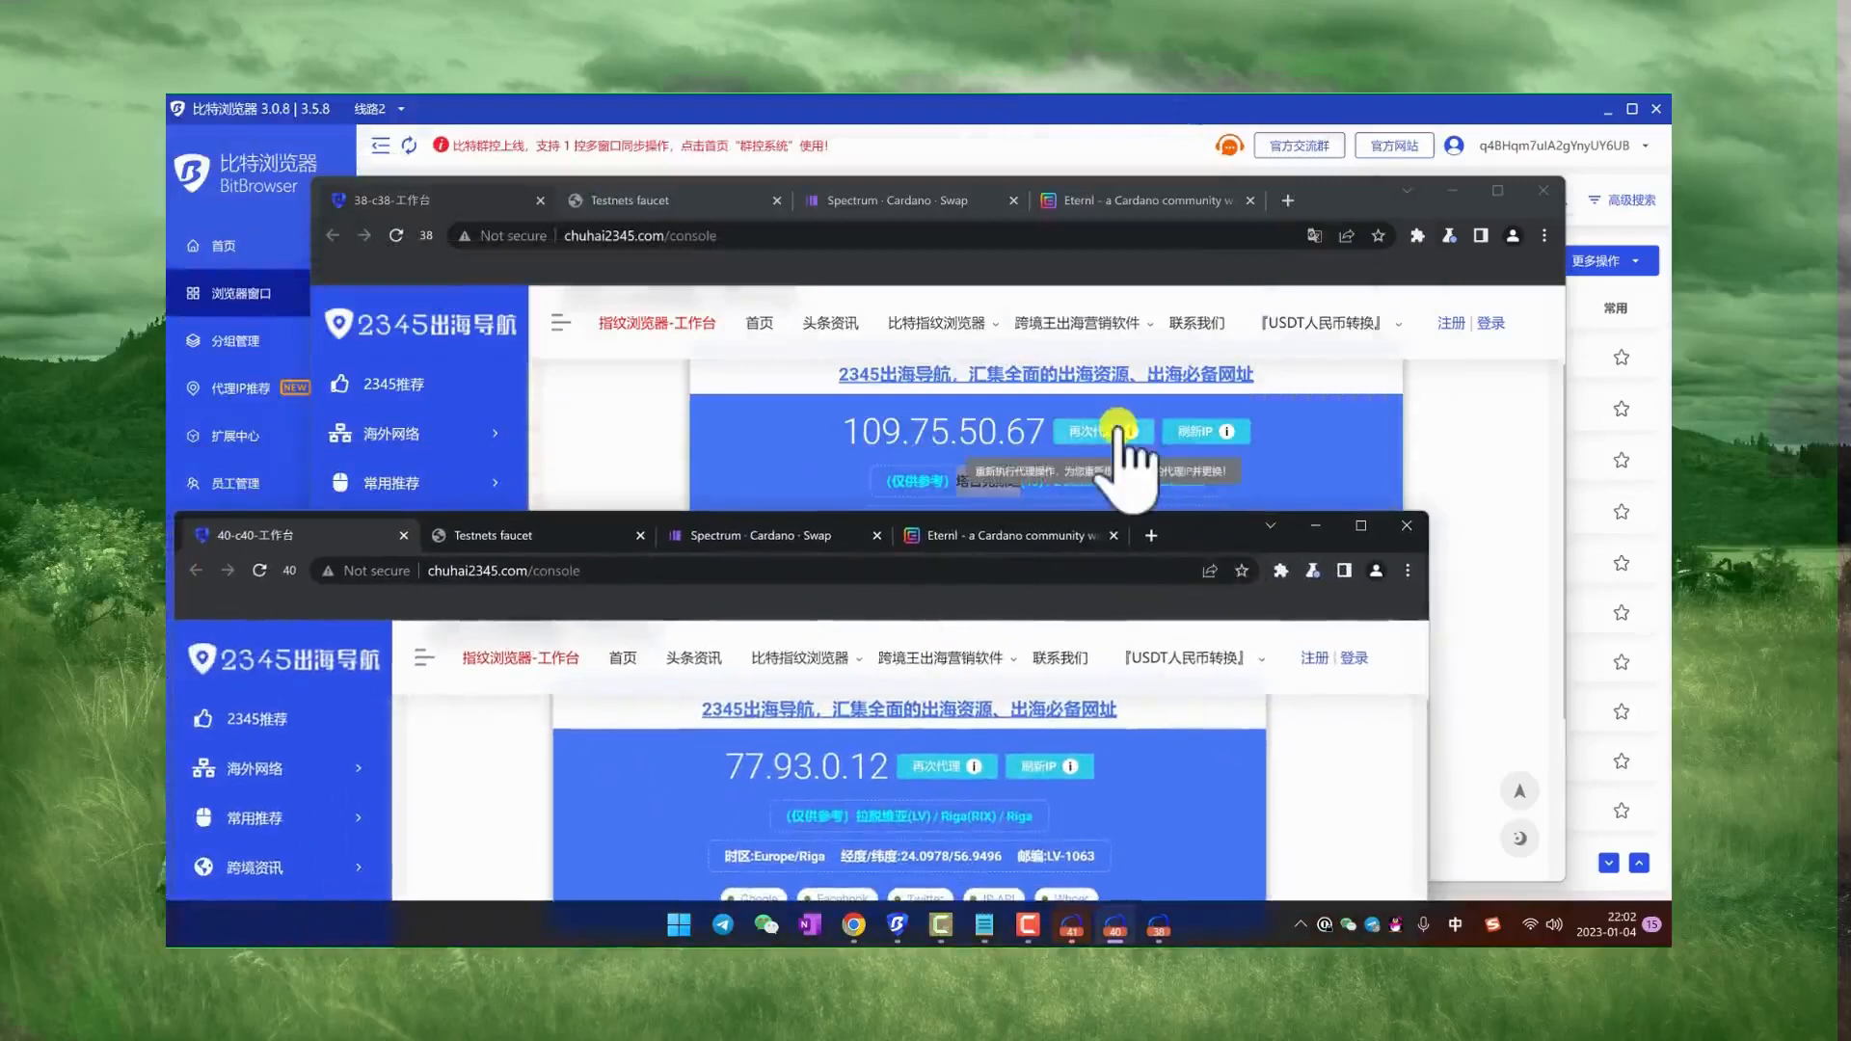
left_click_drag(1206, 524, 1234, 153)
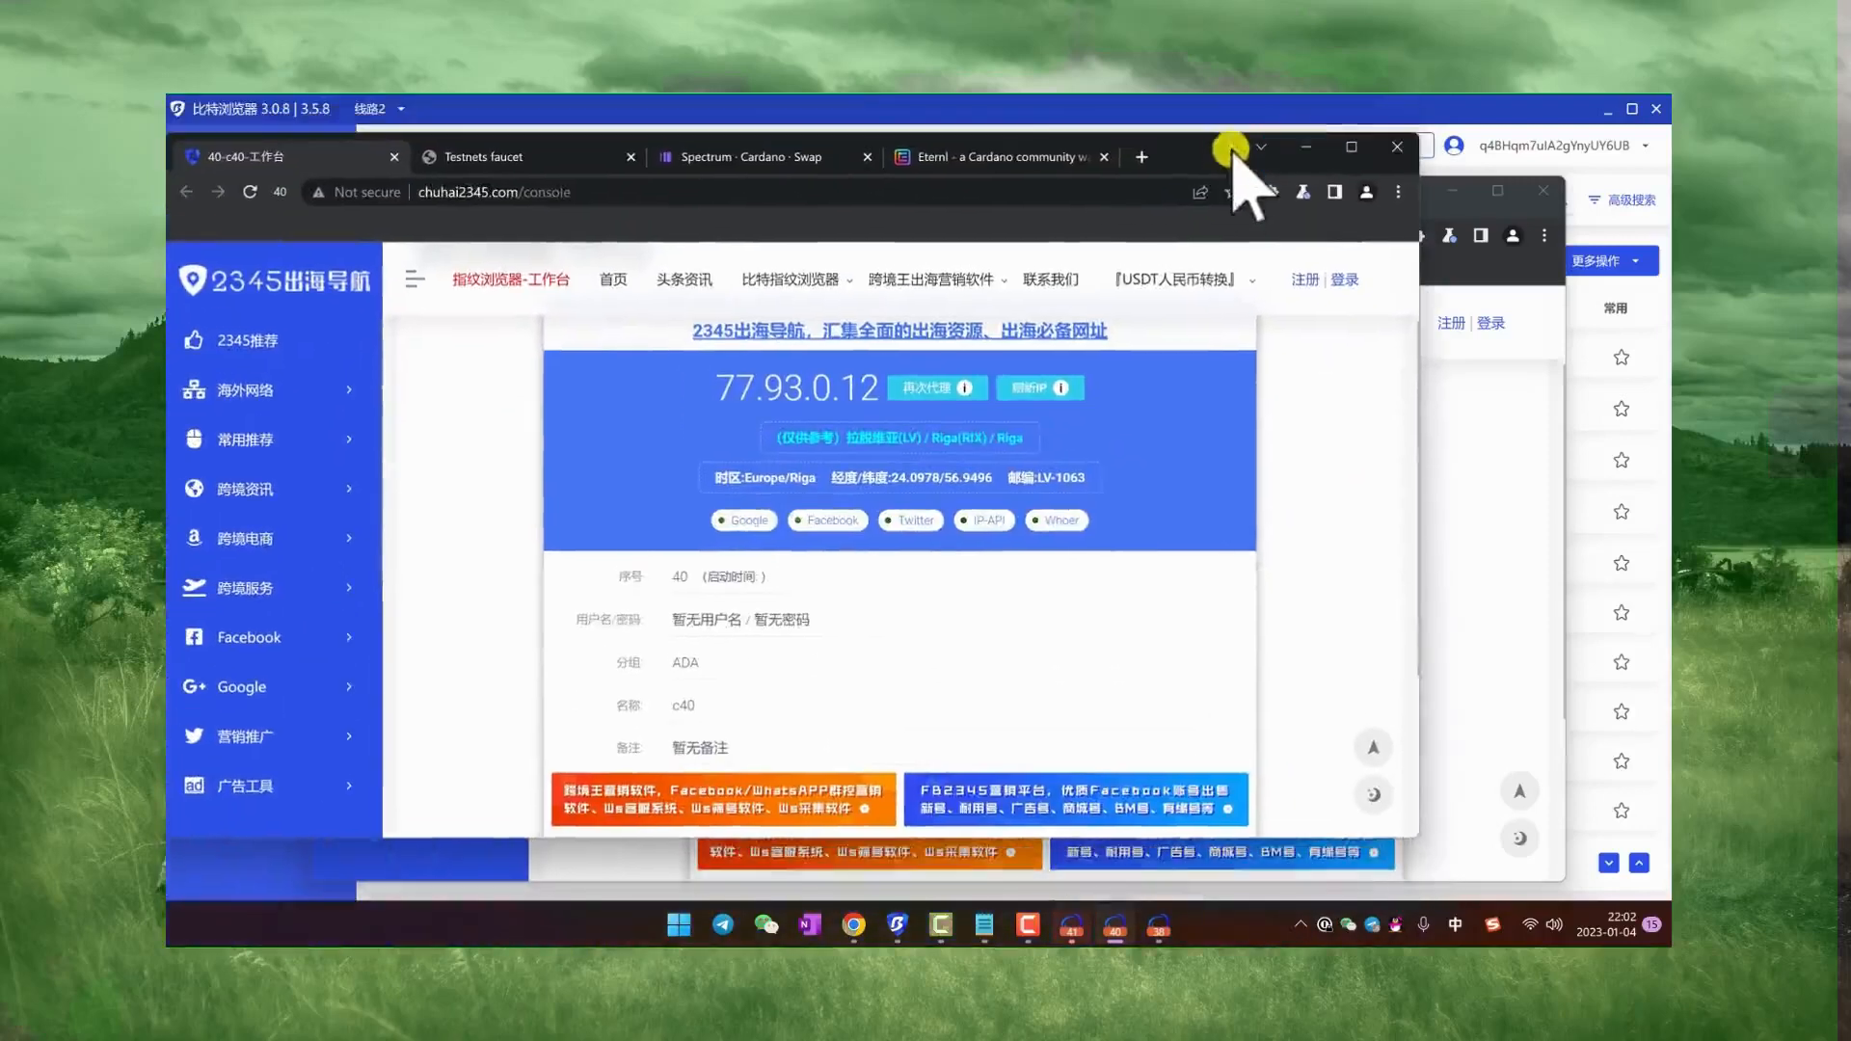
left_click(598, 157)
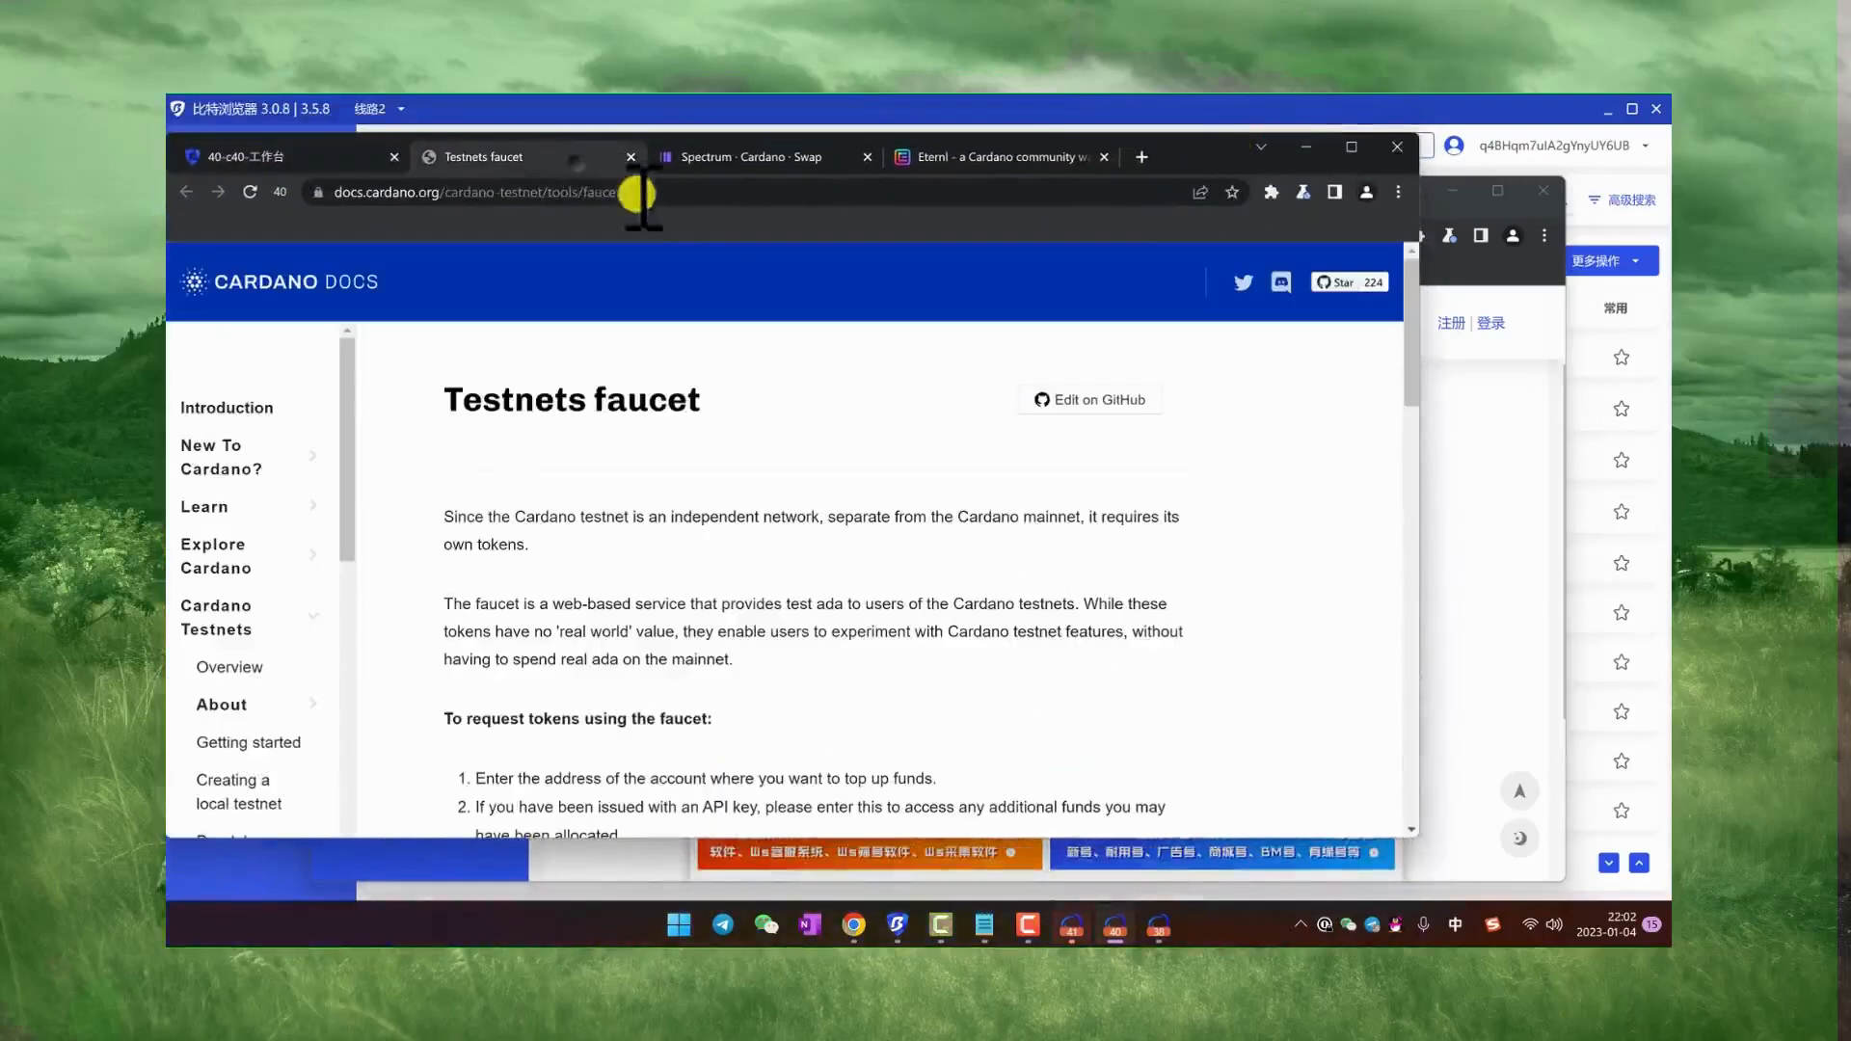
left_click(713, 159)
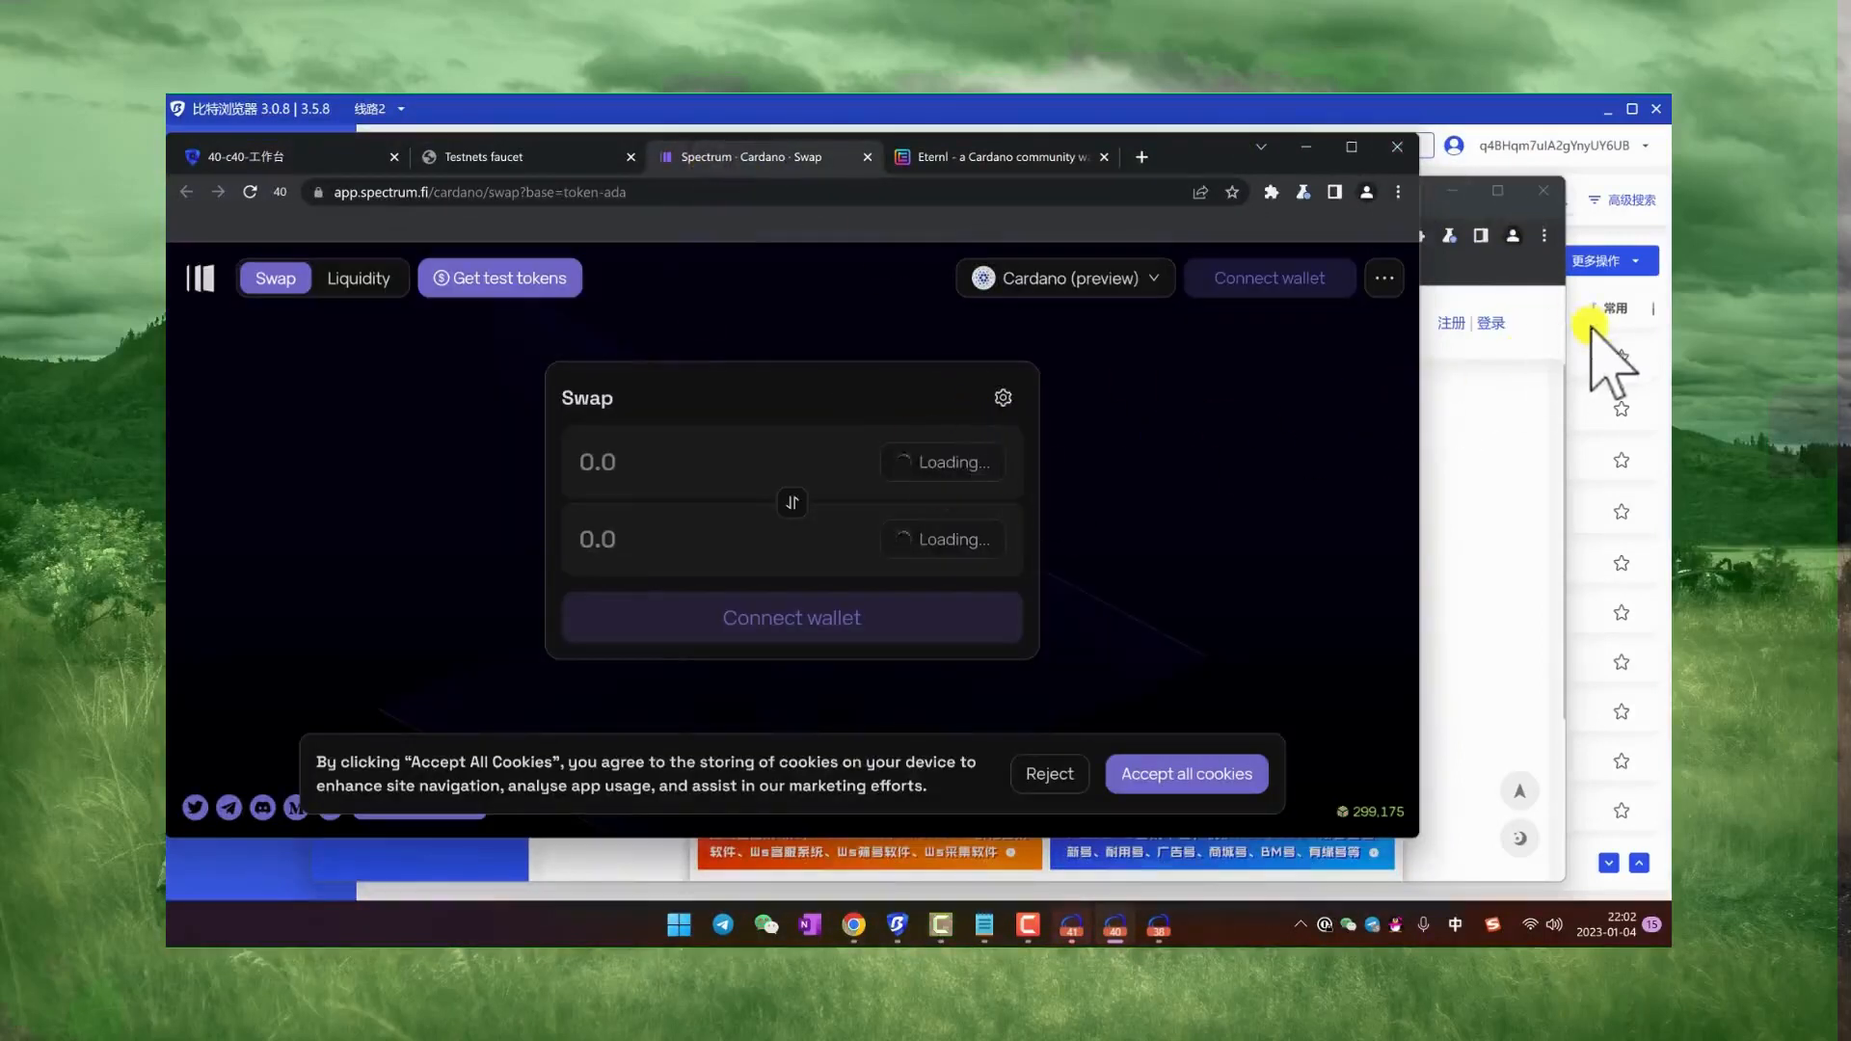
Step: Return to the BitBrowser profile list, select profile c39 and open the batch window configuration for it
left_click(1616, 355)
left_click(1629, 268)
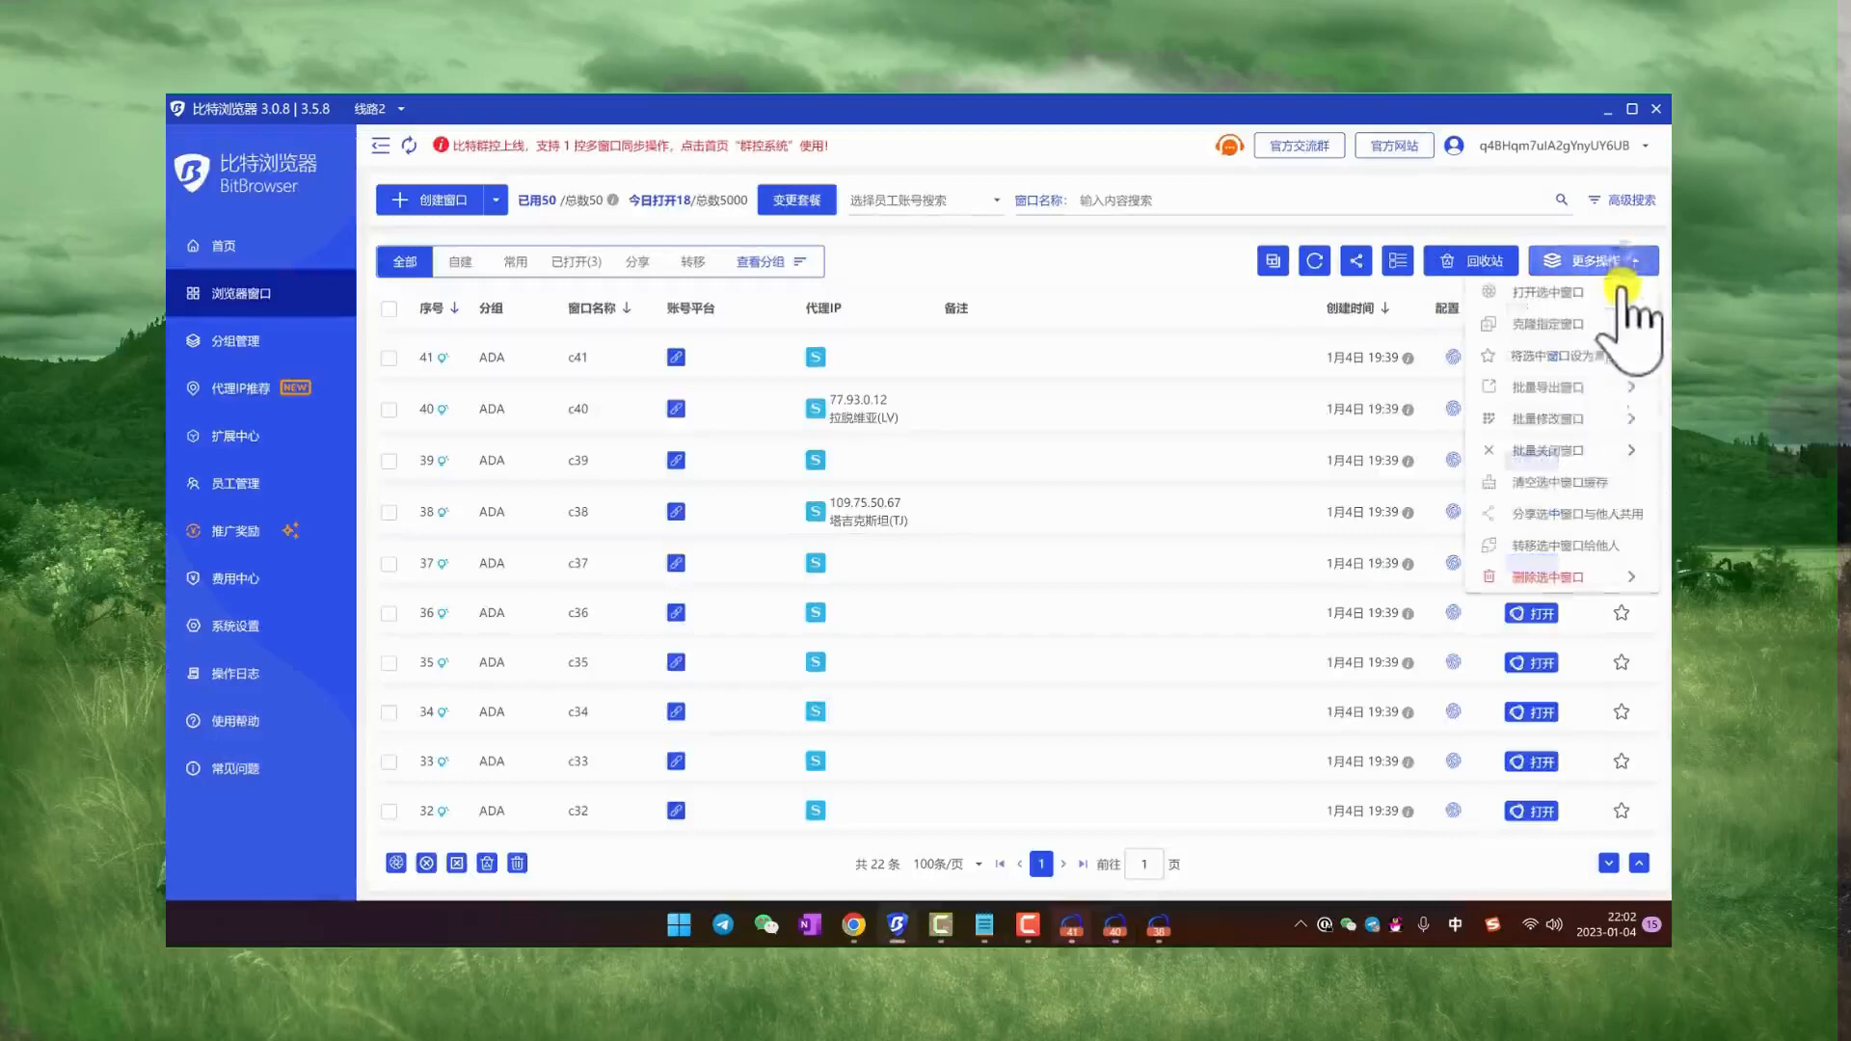
mouse_move(1564, 424)
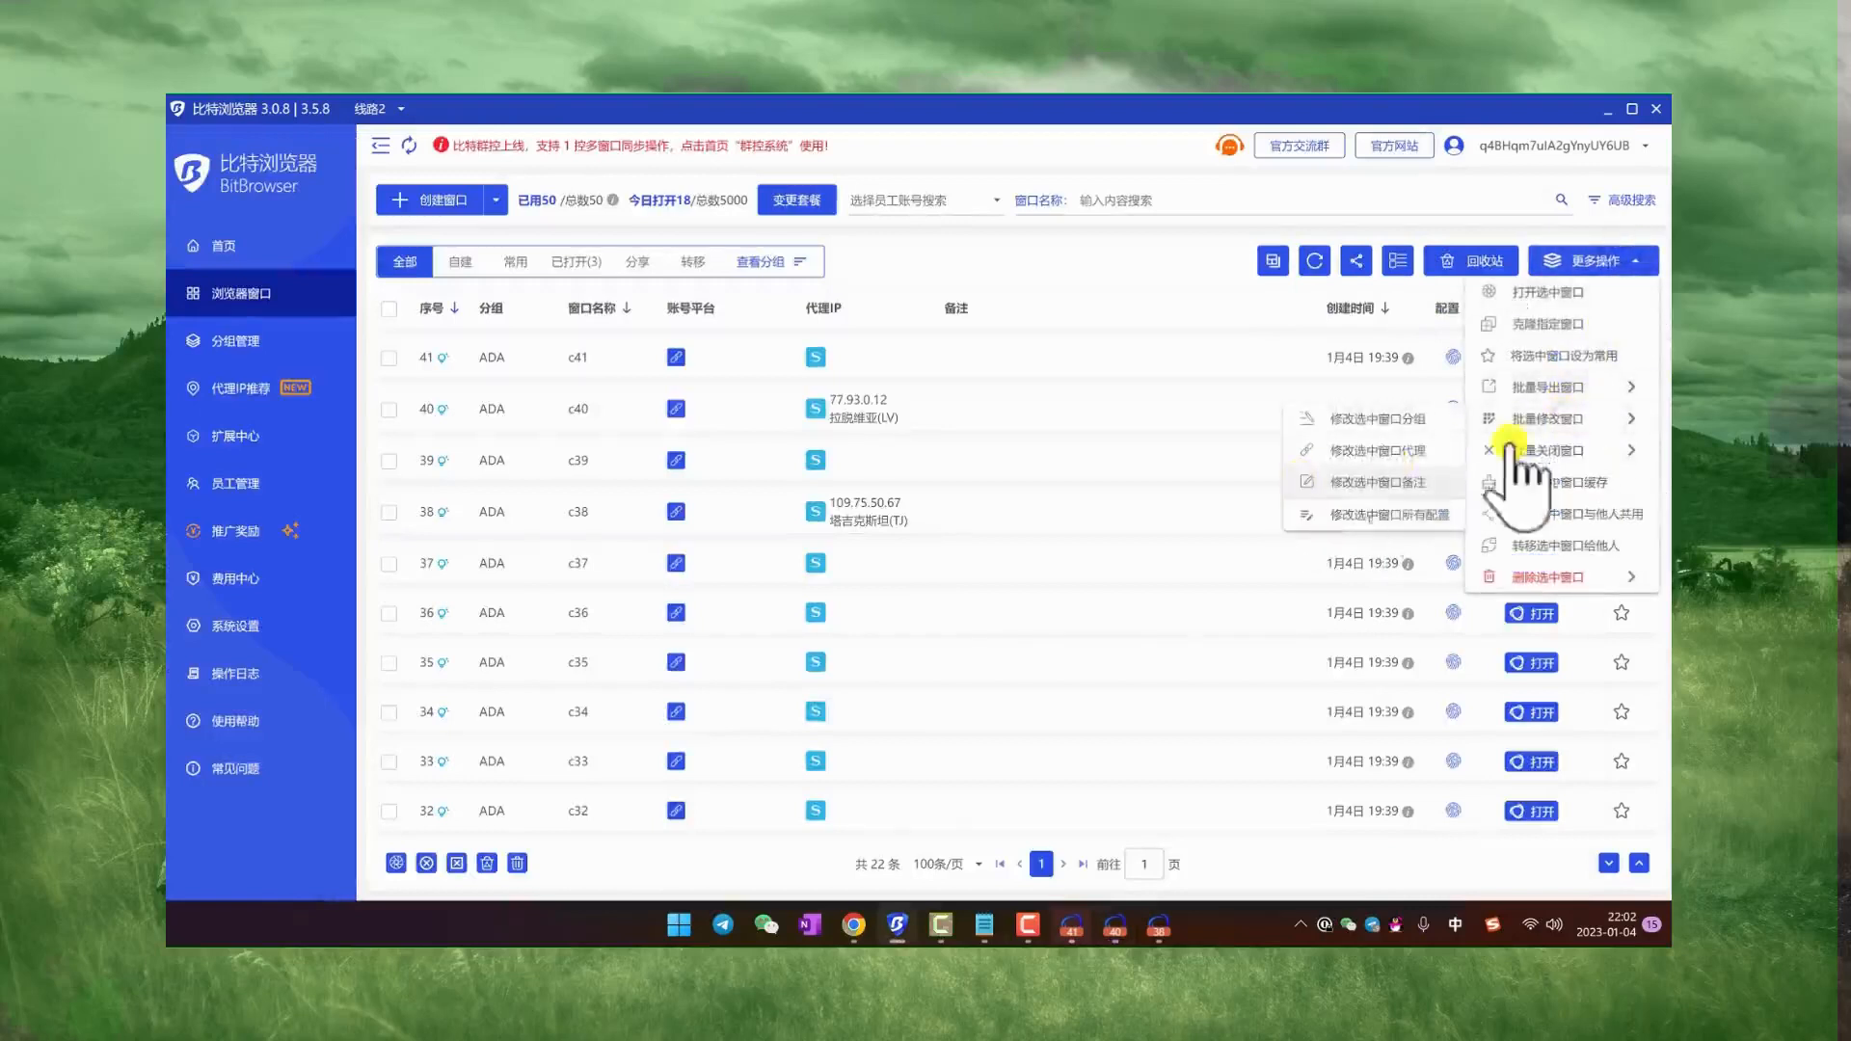
left_click(1398, 515)
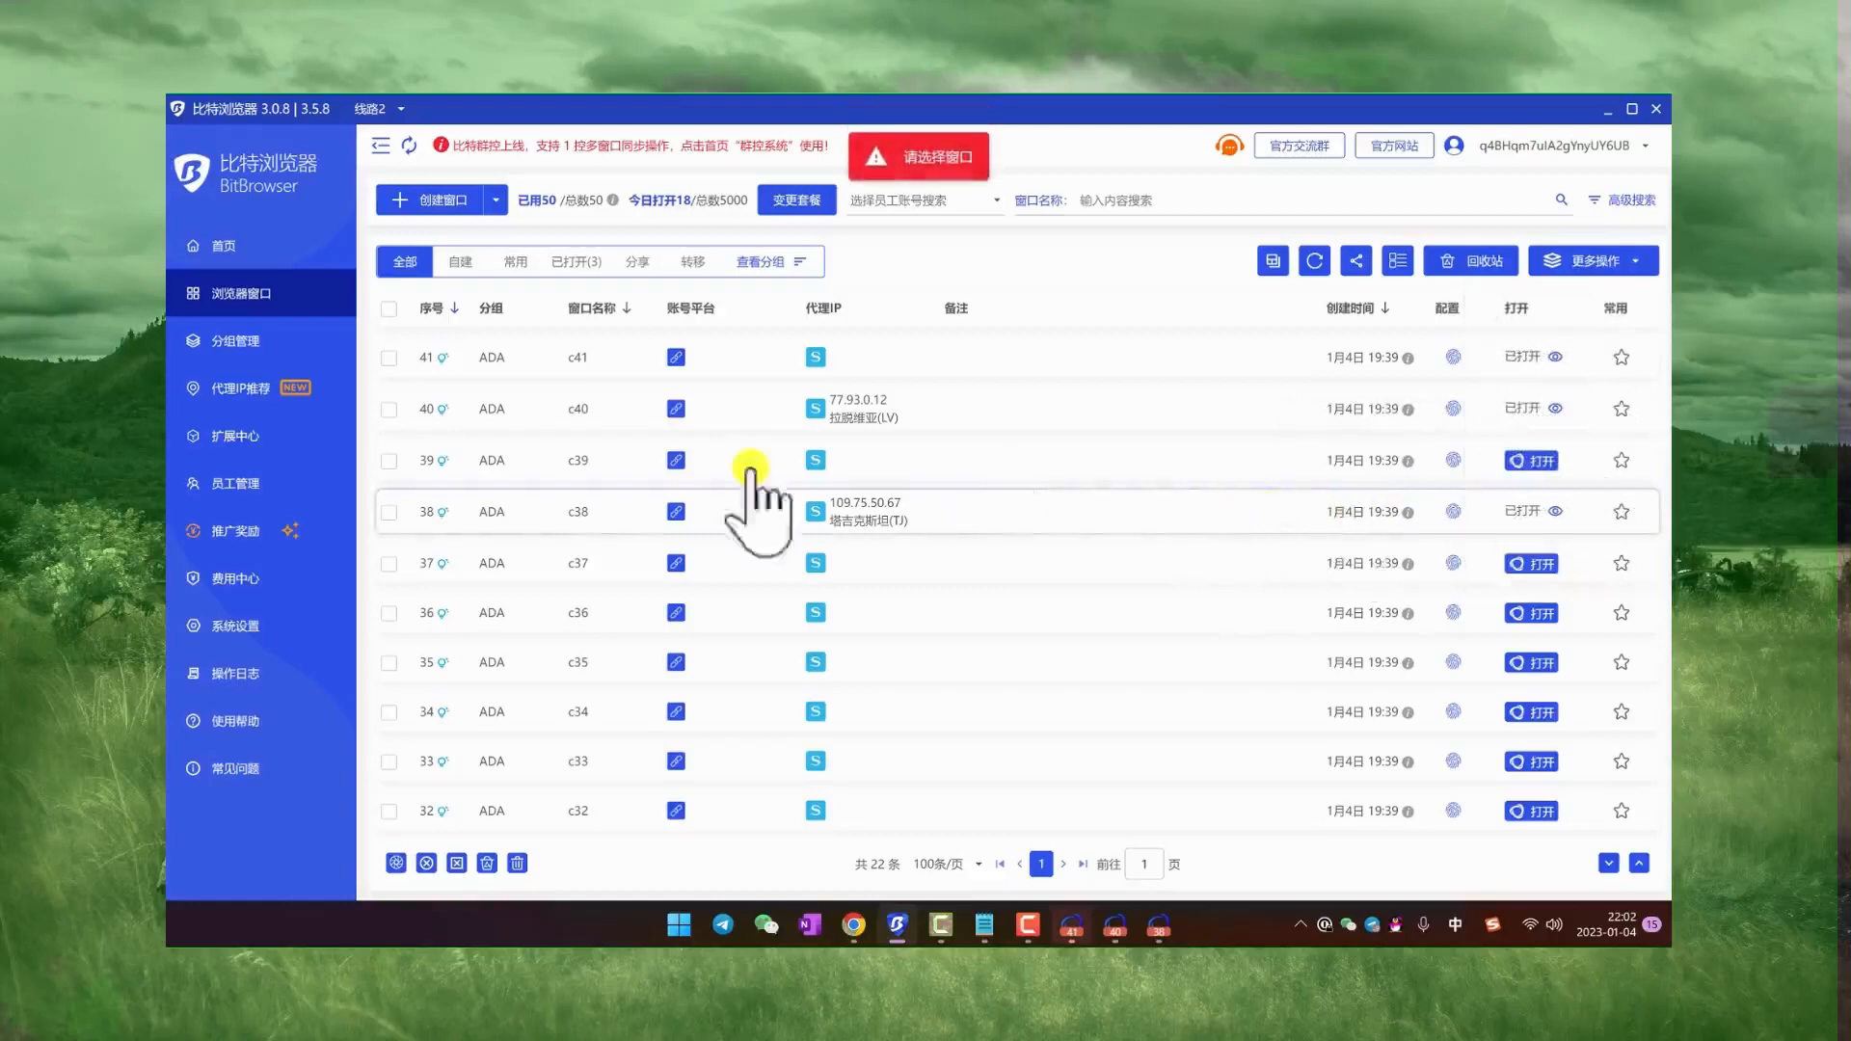
left_click(389, 461)
left_click(1605, 260)
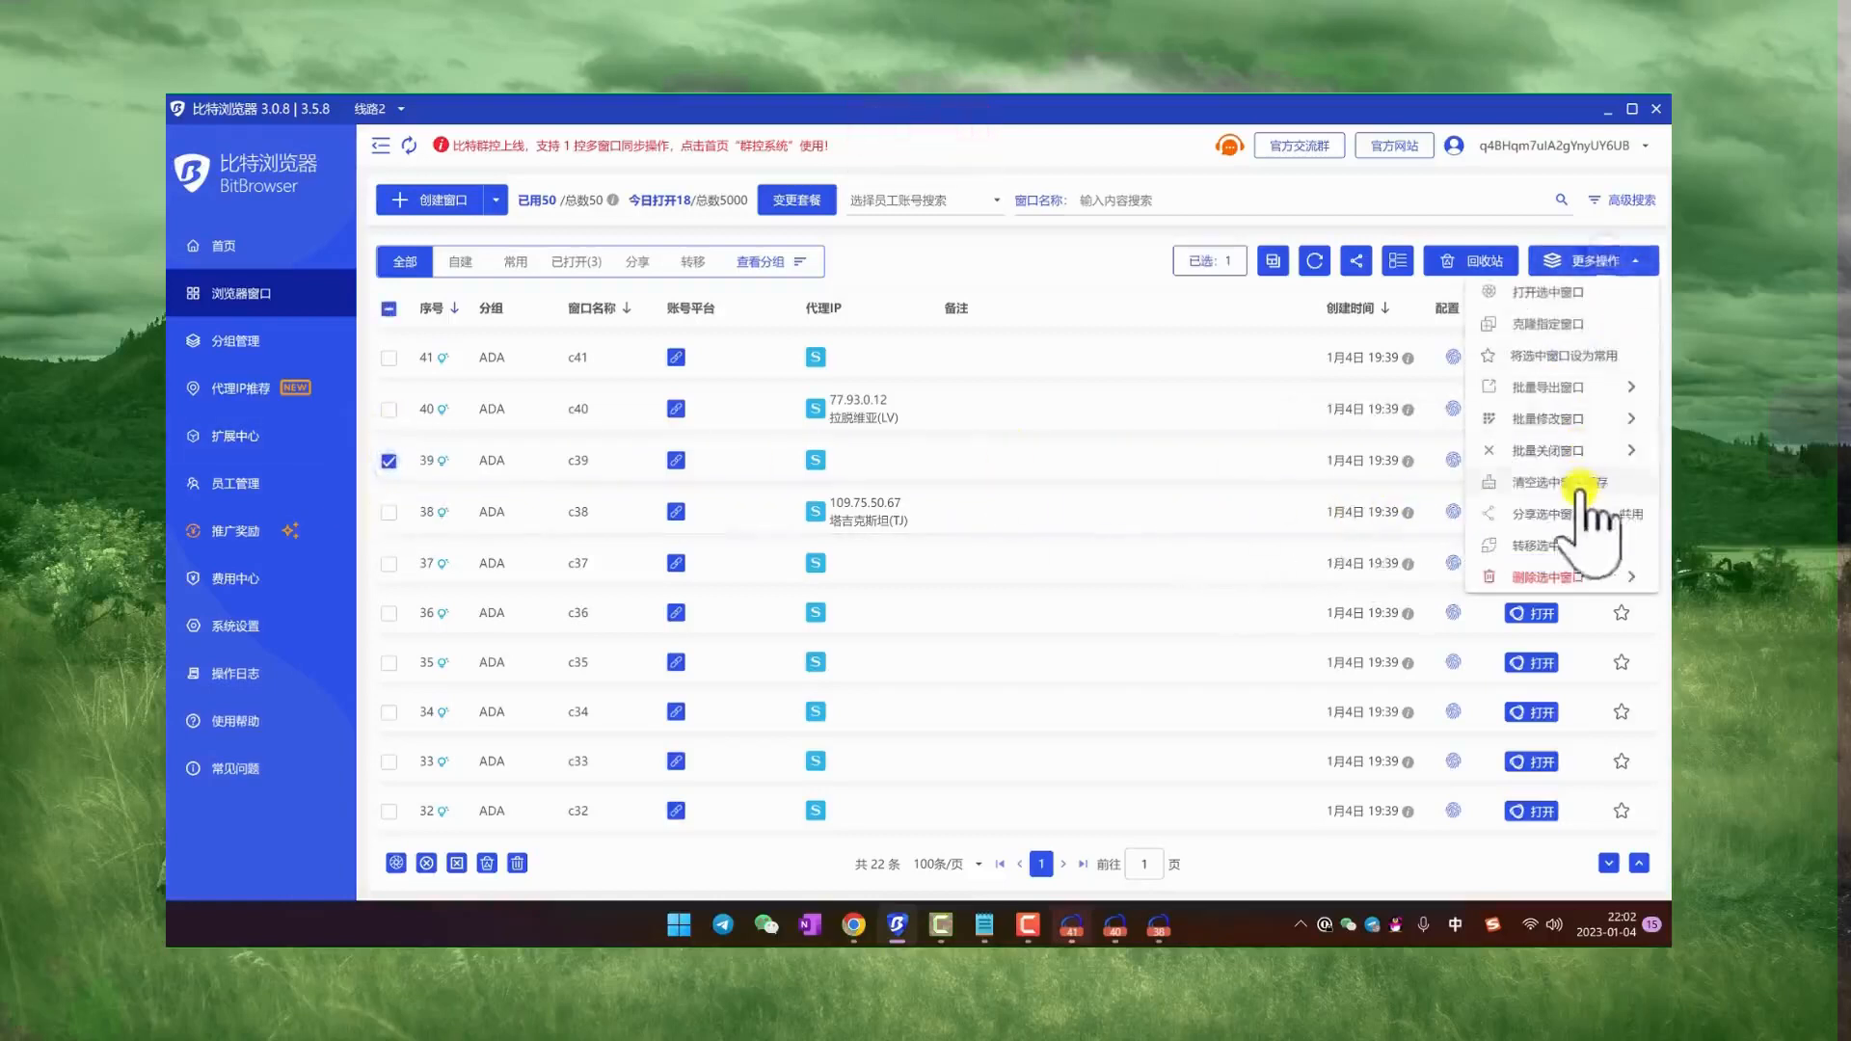
mouse_move(1582, 424)
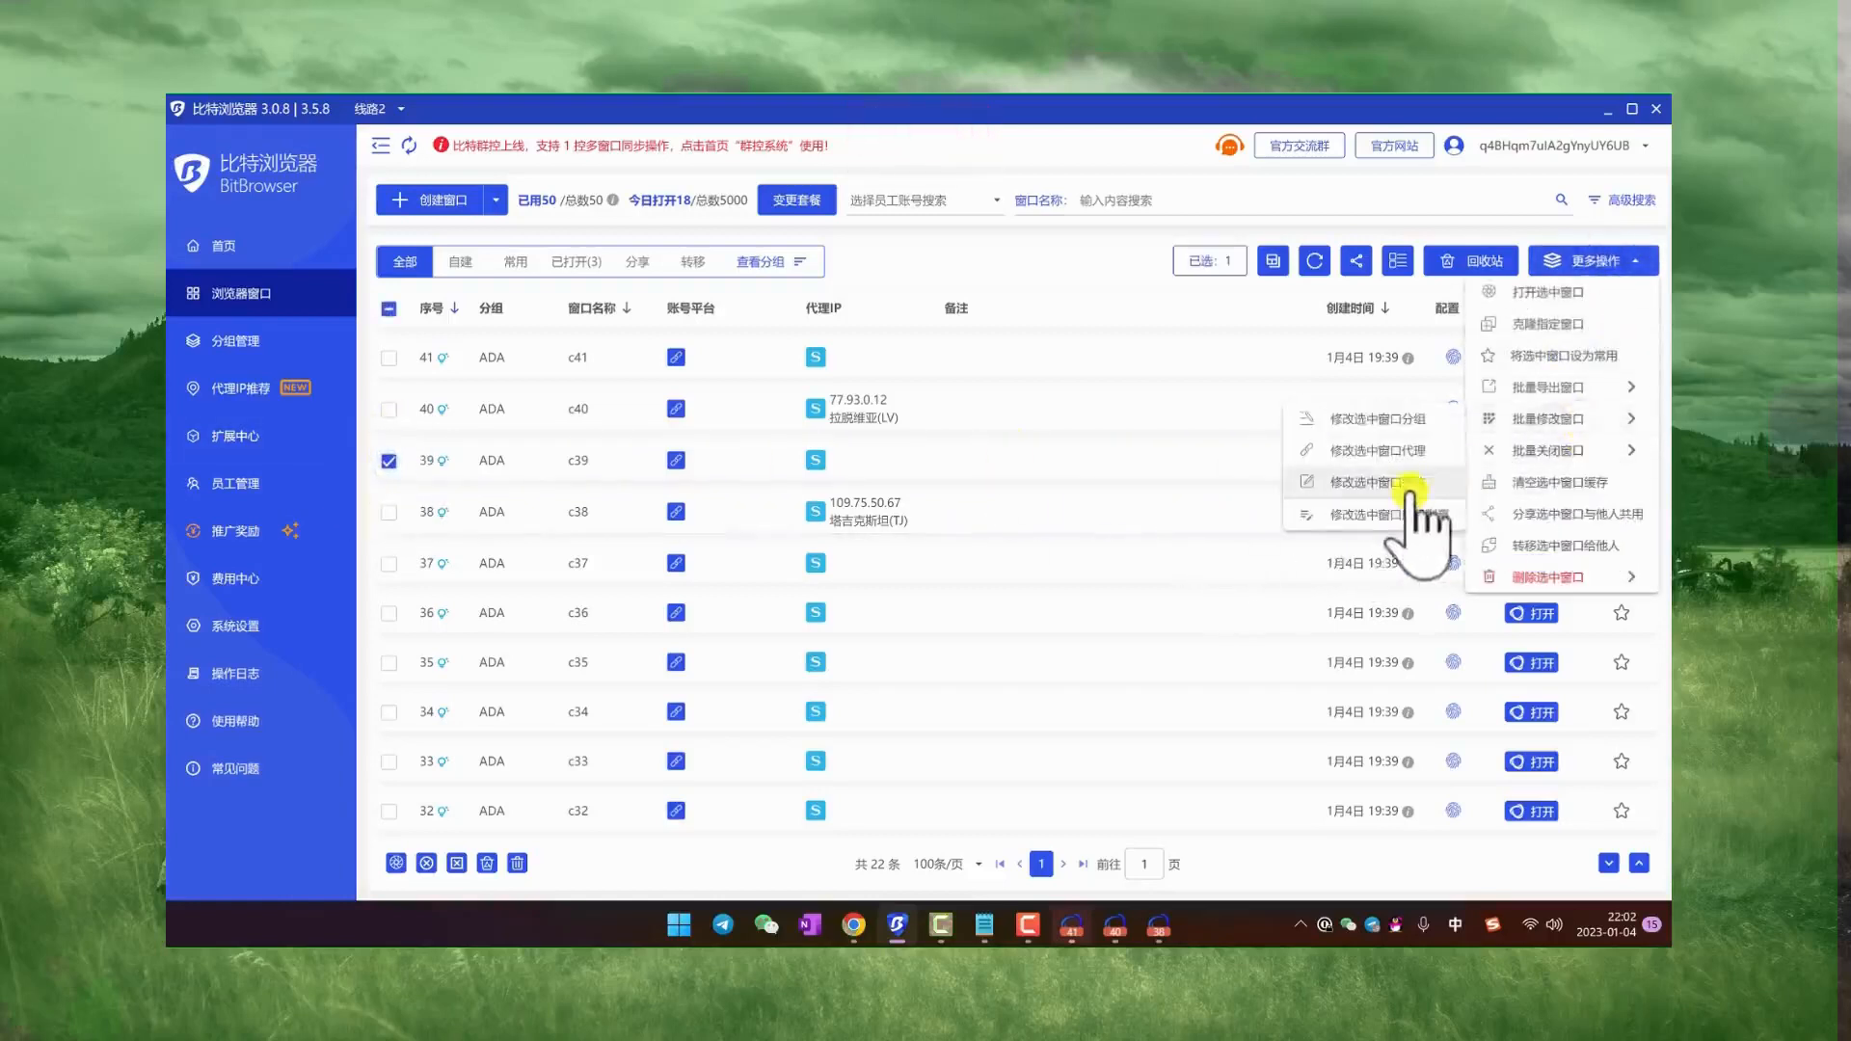
left_click(1398, 515)
Step: Try the iOS, desktop and Android device types in the fingerprint settings of the batch configuration
scroll(1258, 511, "down", 10)
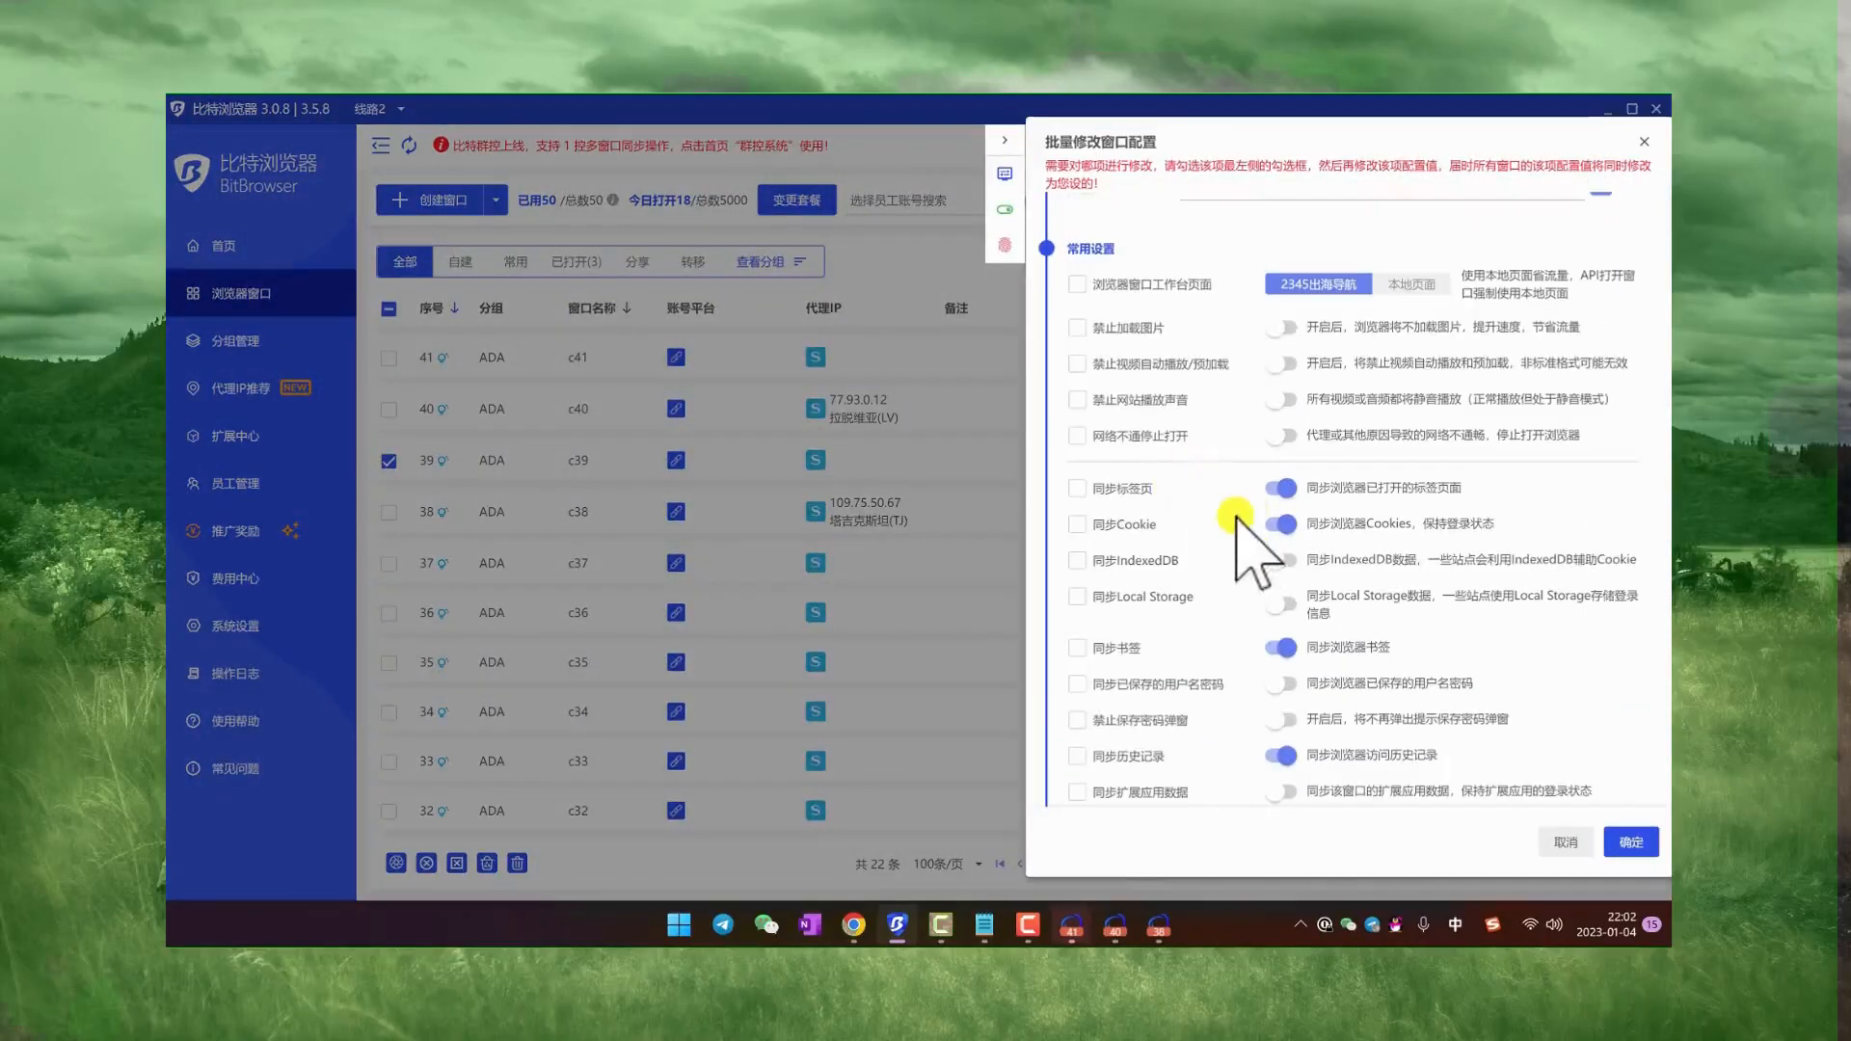
scroll(1237, 517, "down", 10)
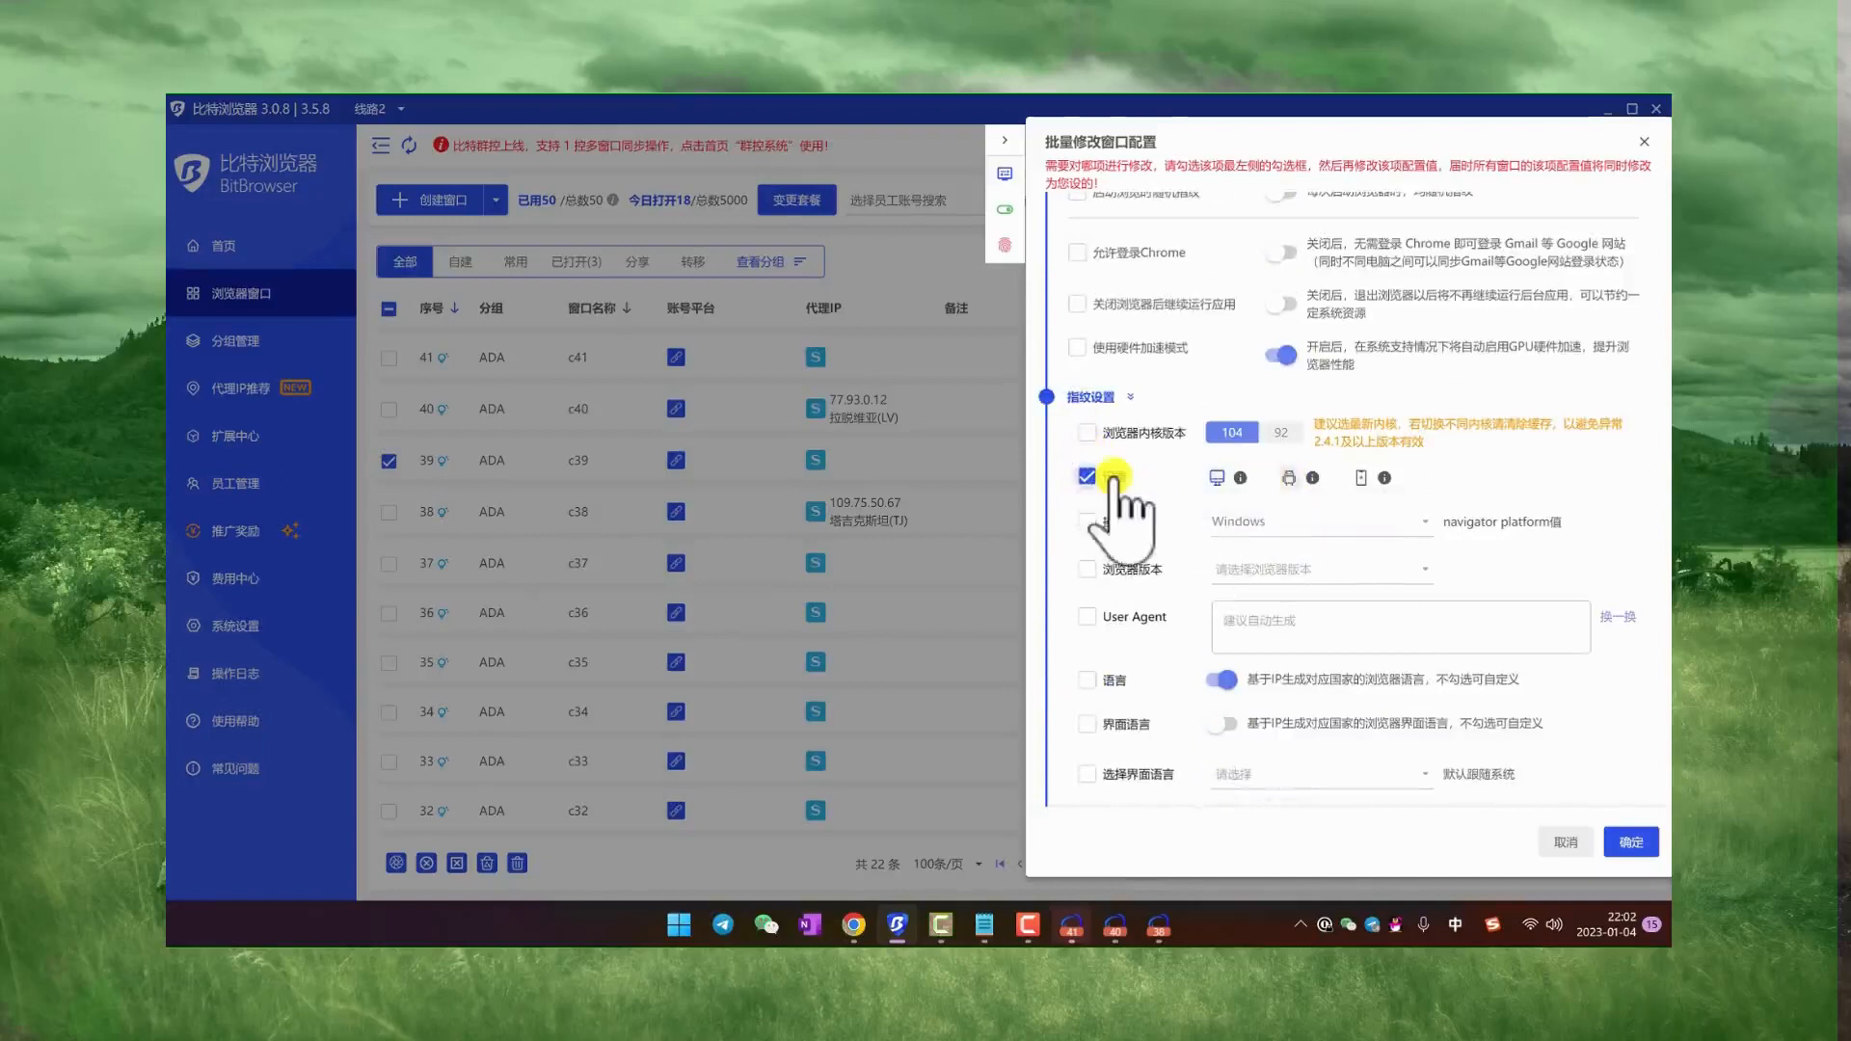
left_click(1362, 477)
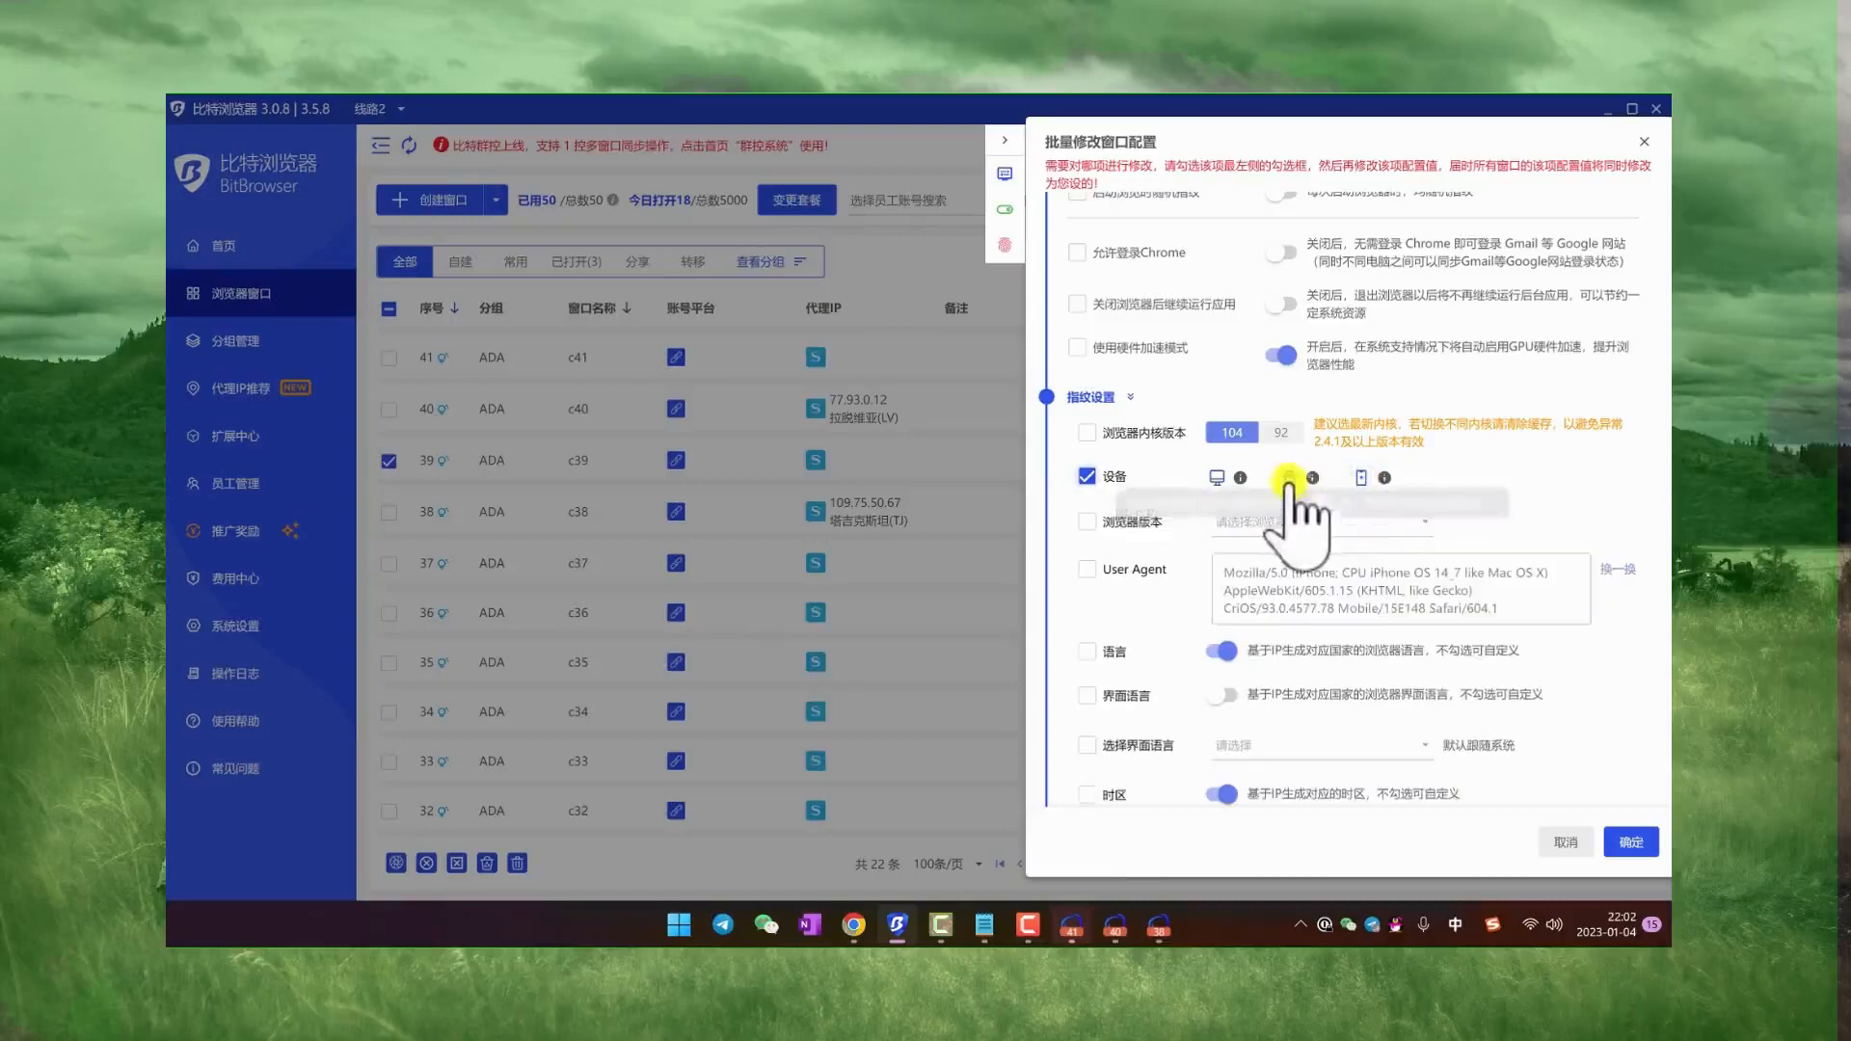
left_click(1216, 477)
left_click(1289, 477)
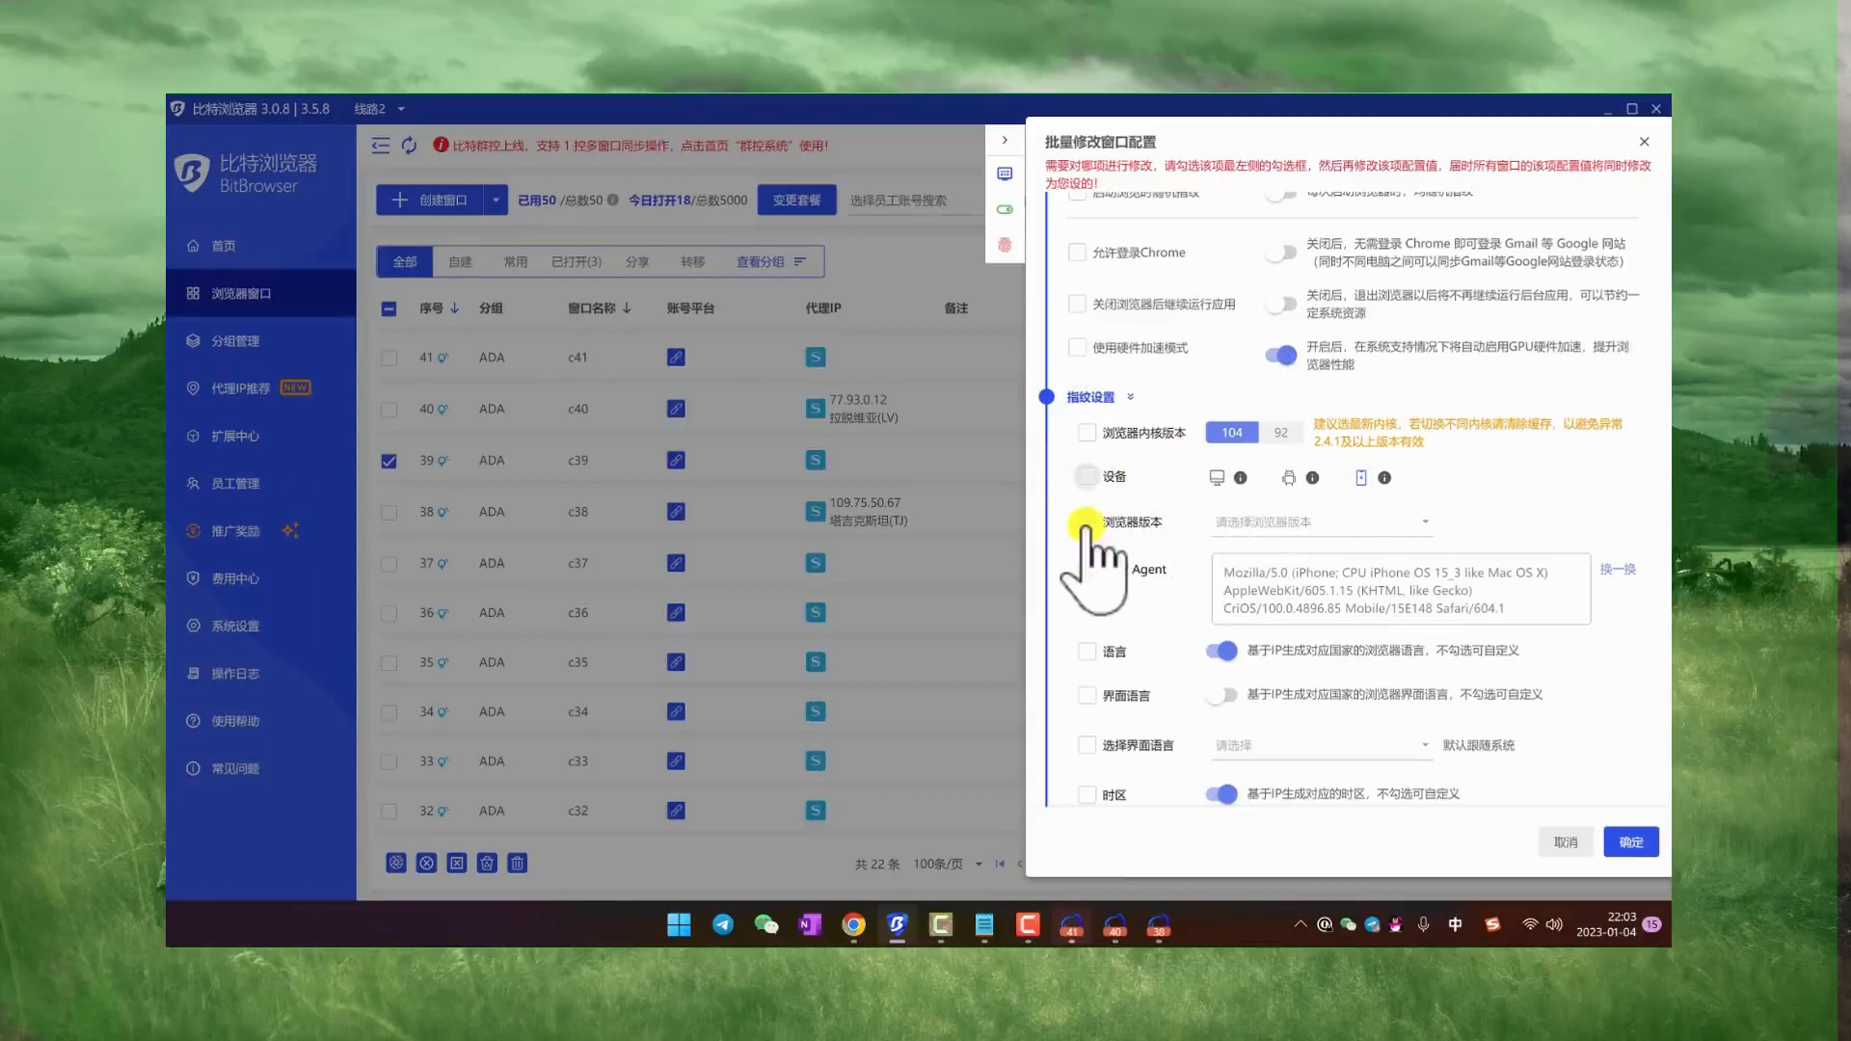
Step: Review the browser version choices and remaining fingerprint settings, and close the batch configuration without saving
left_click(1340, 525)
scroll(1311, 386, "down", 3)
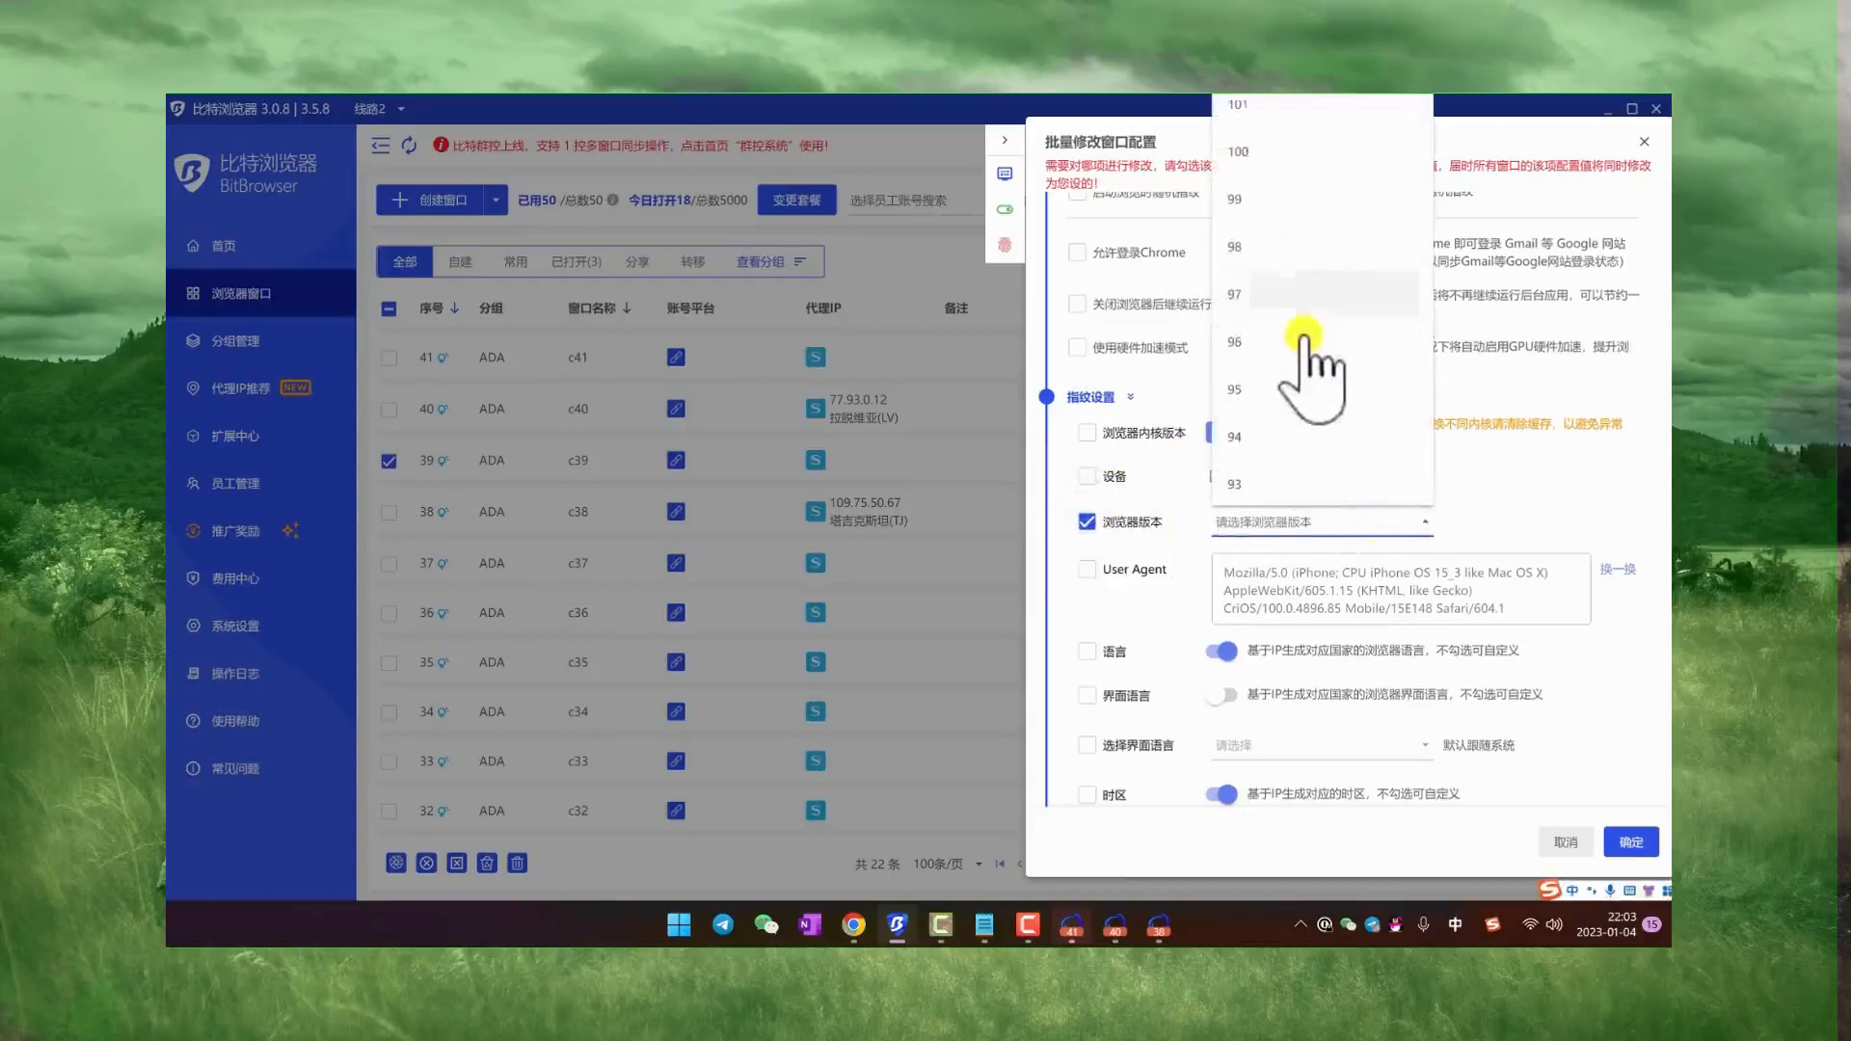
left_click(1497, 487)
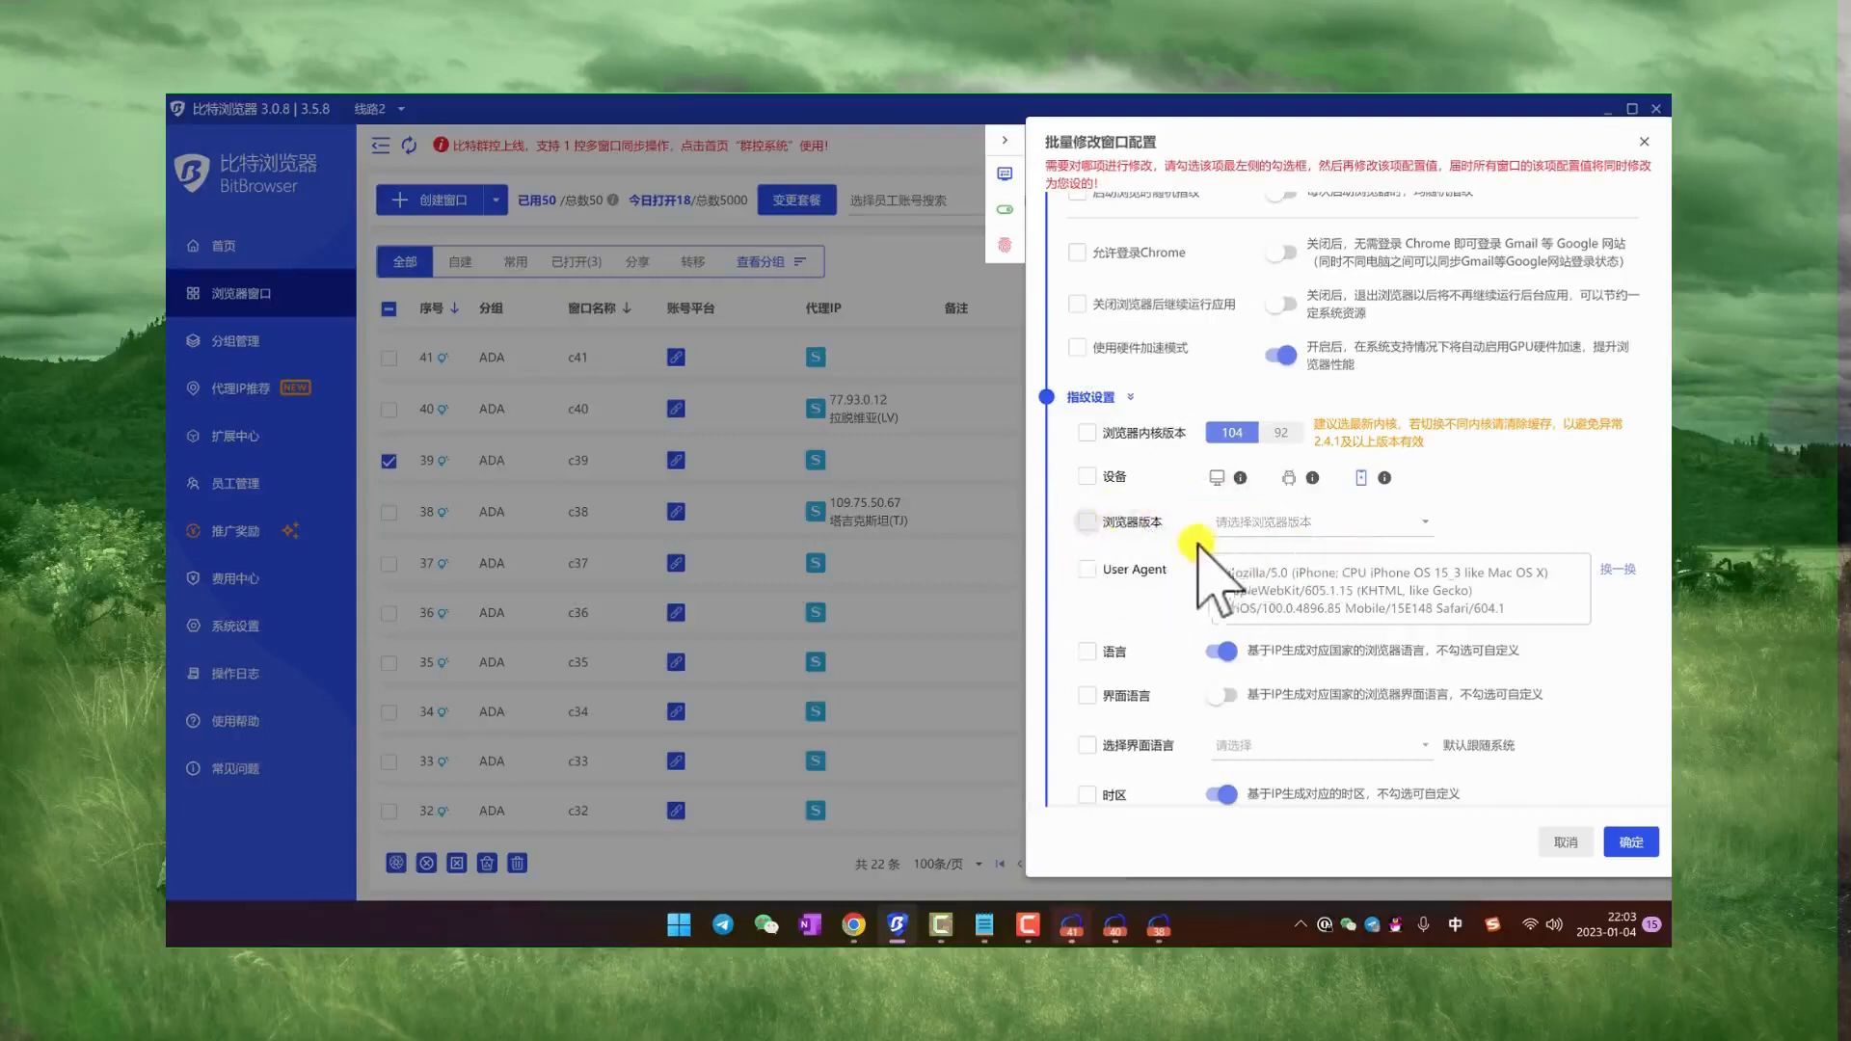
scroll(1202, 544, "down", 2)
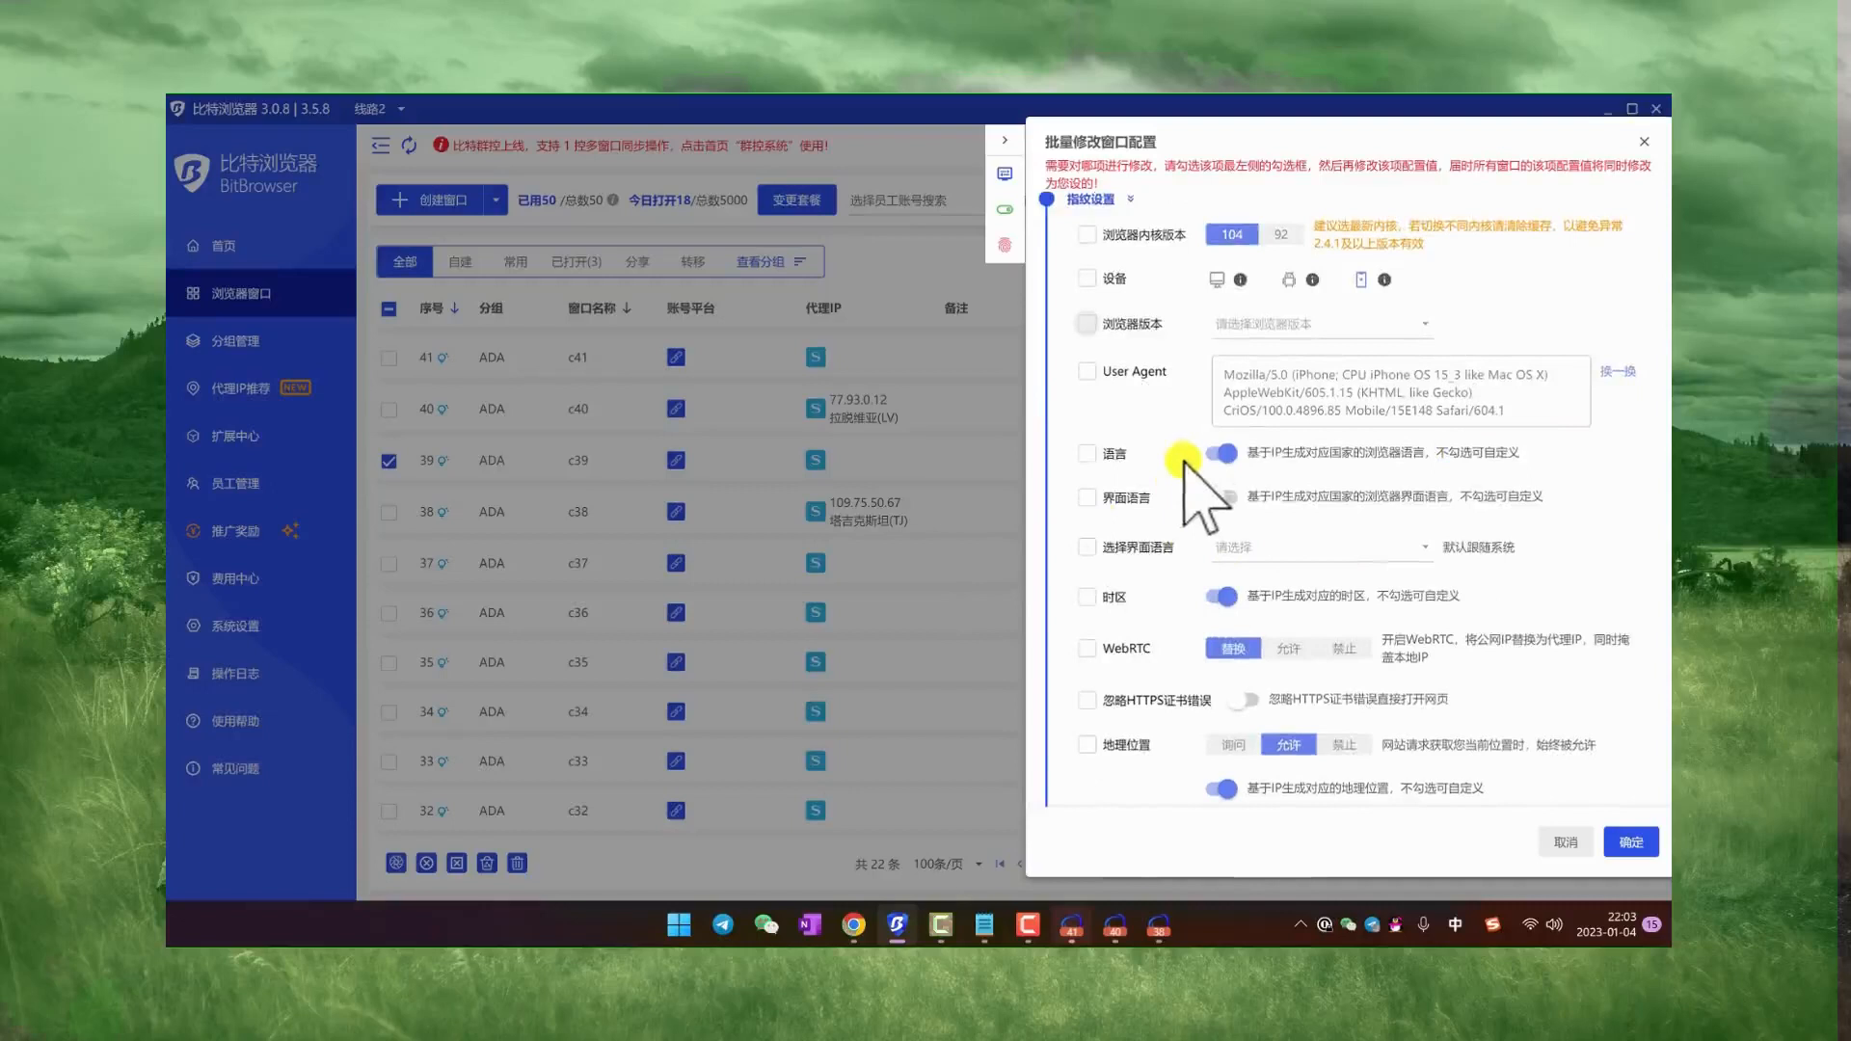
scroll(1124, 600, "down", 3)
scroll(1121, 624, "up", 10)
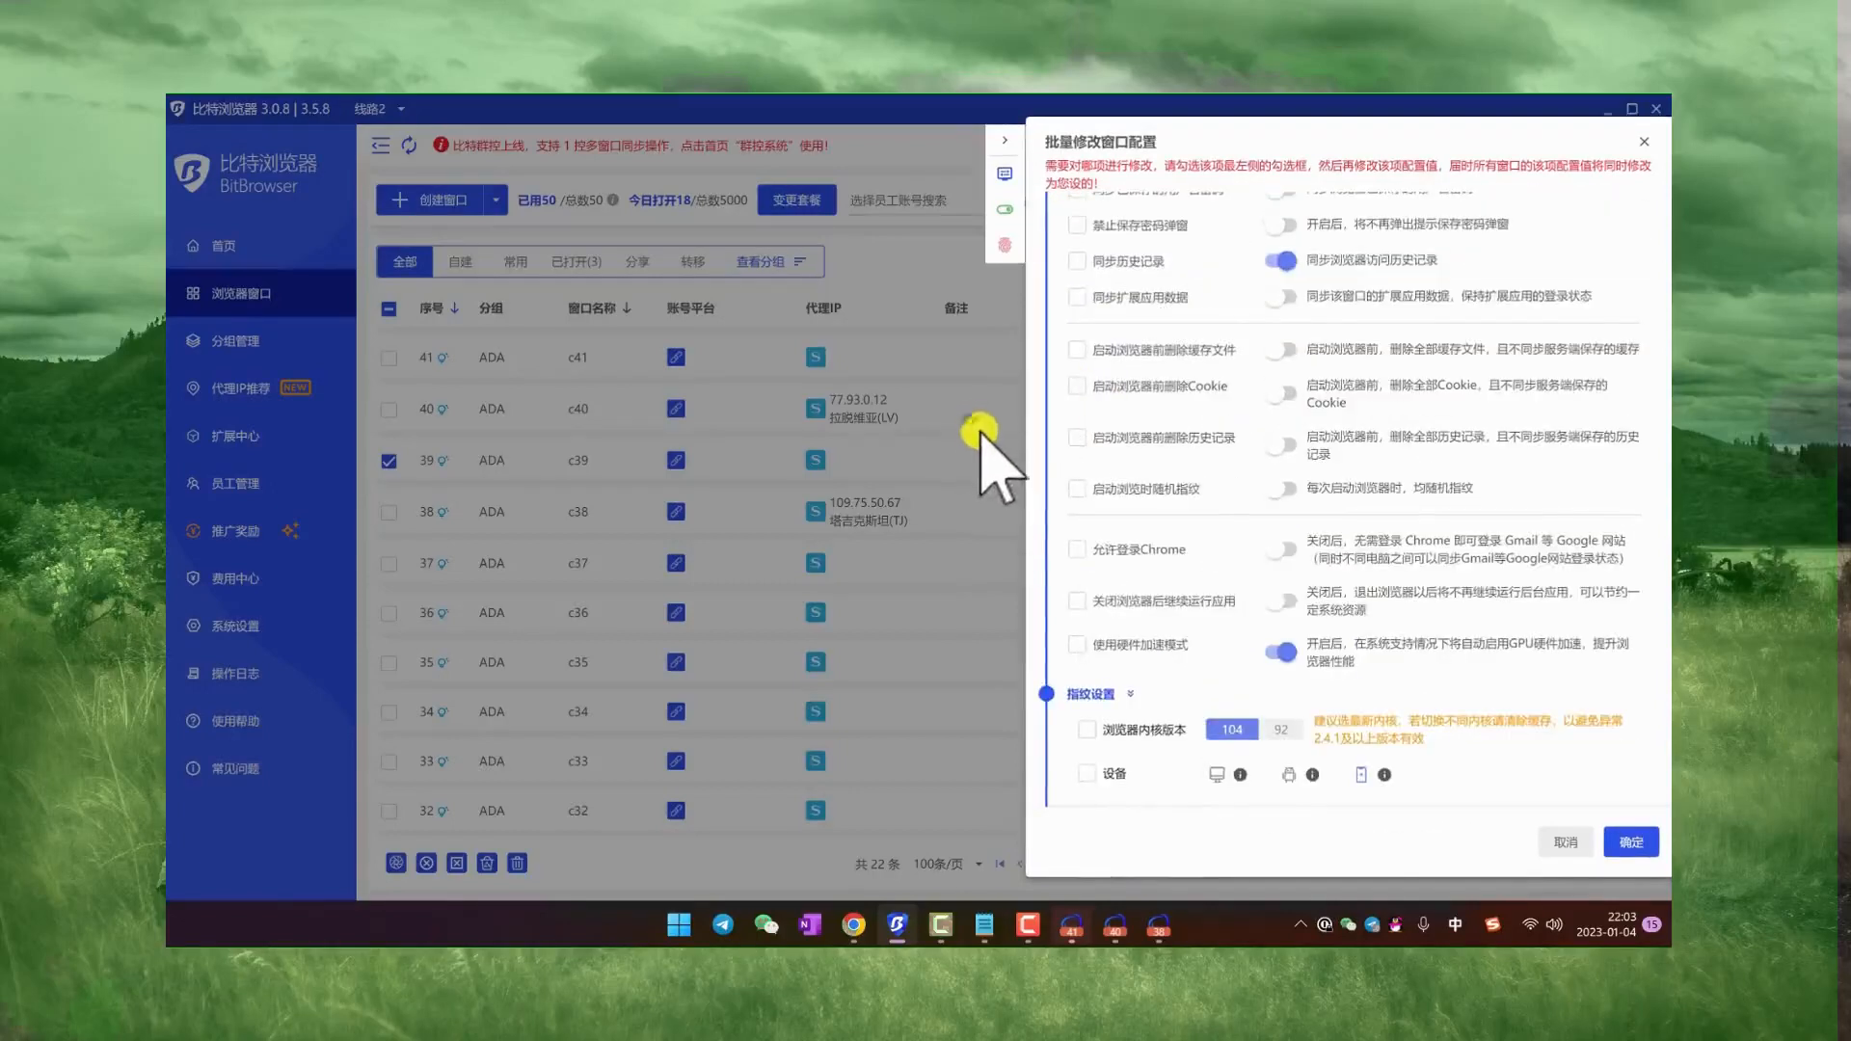
left_click(1643, 142)
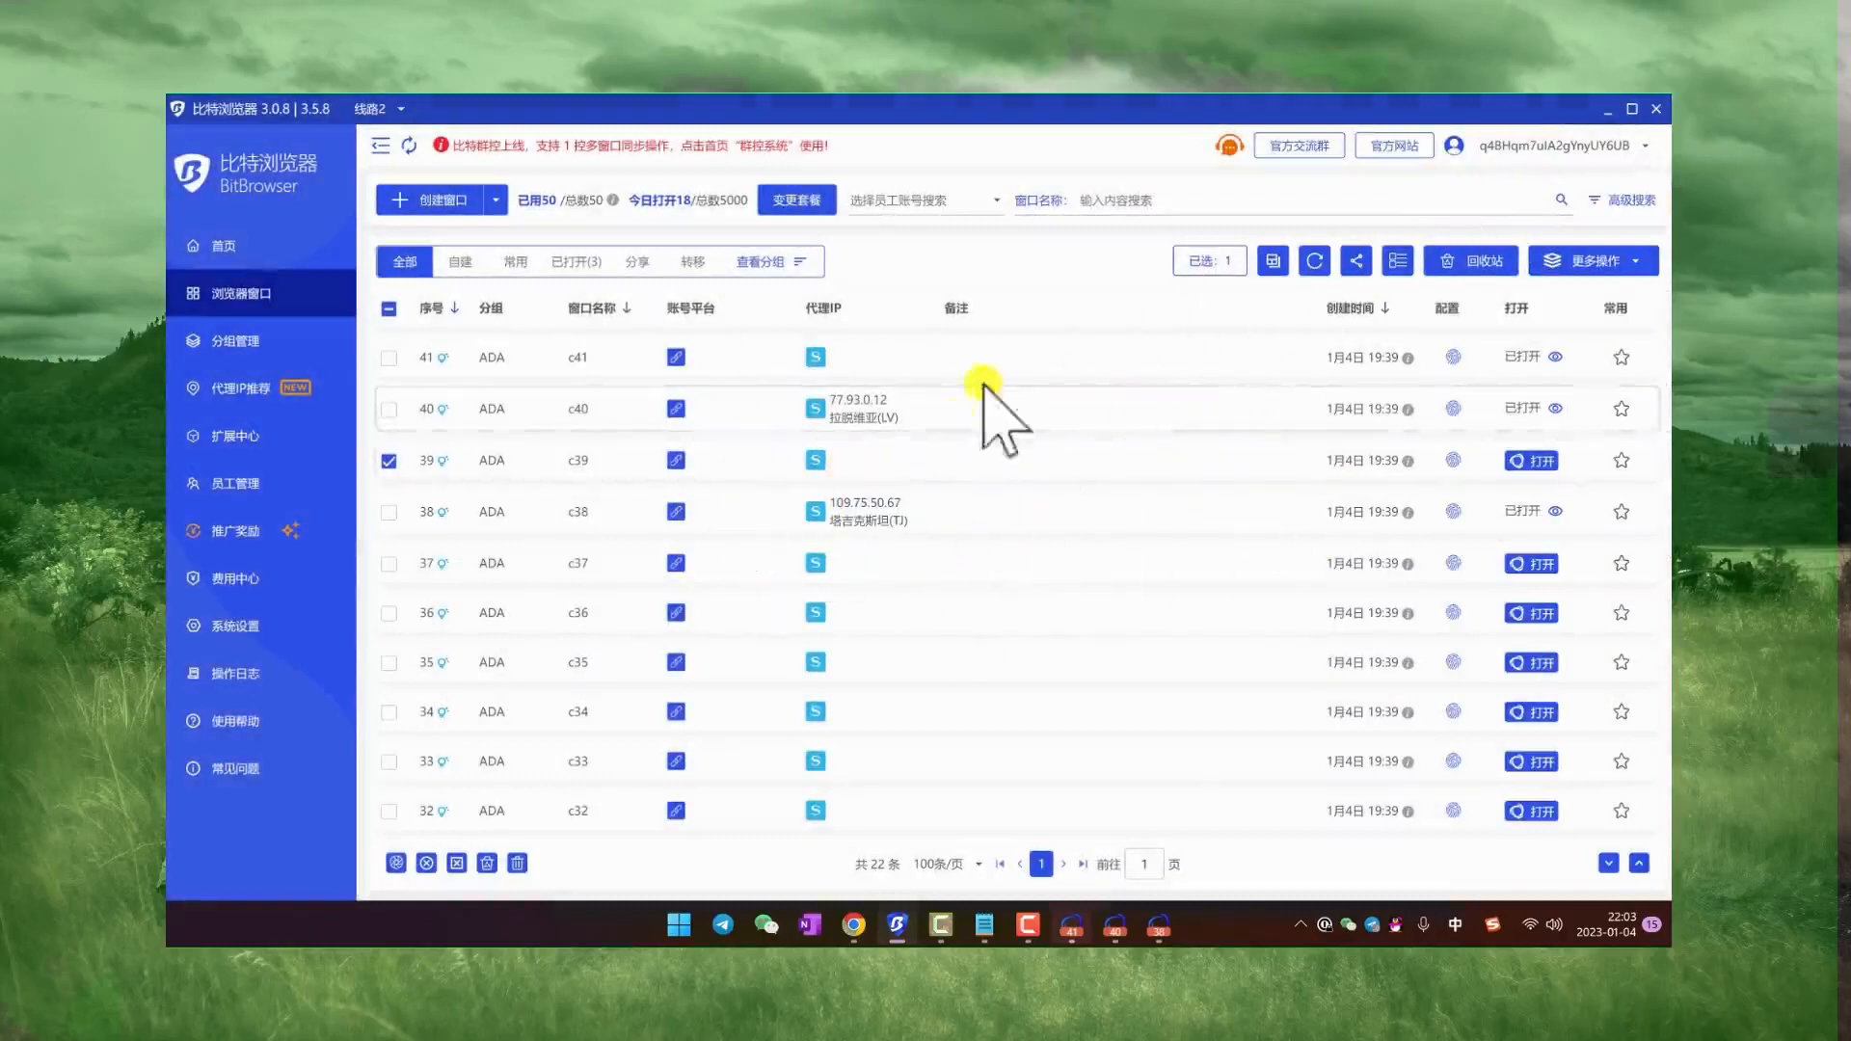
Step: Deselect profile c39 in the browser profile list
left_click(816, 409)
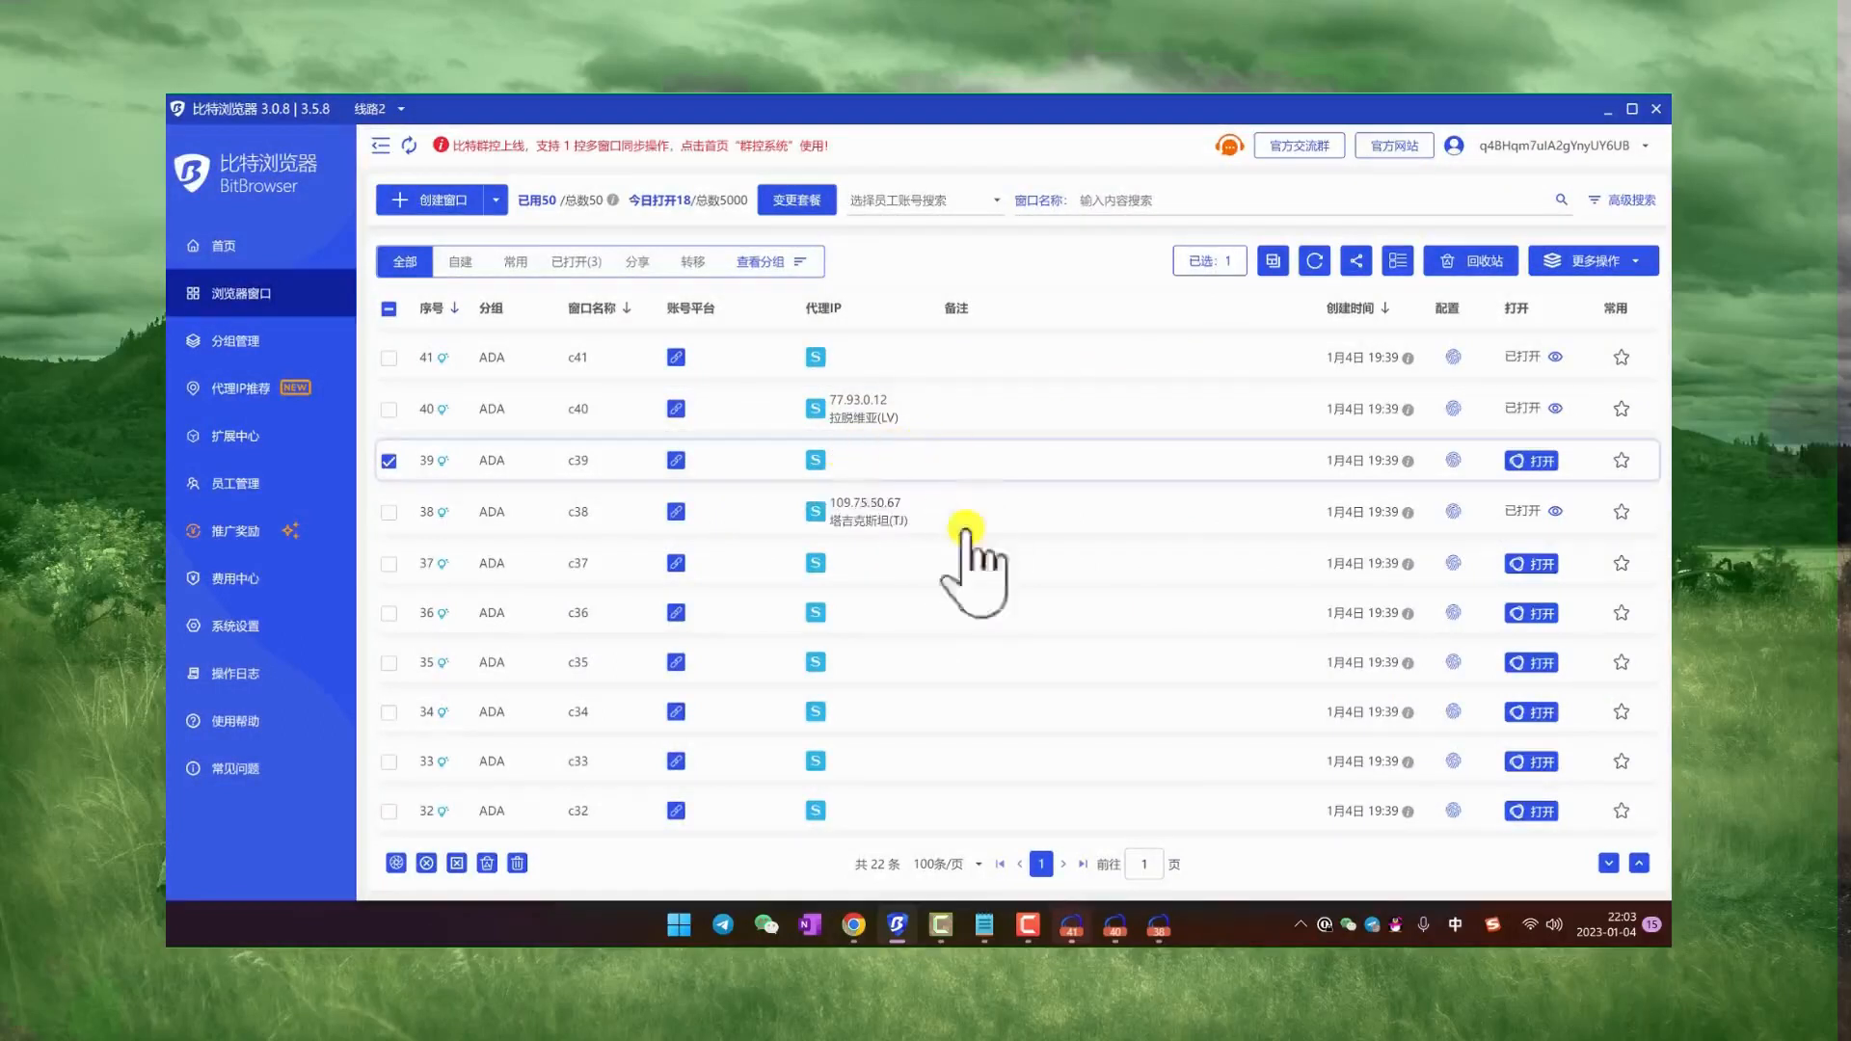
left_click(390, 463)
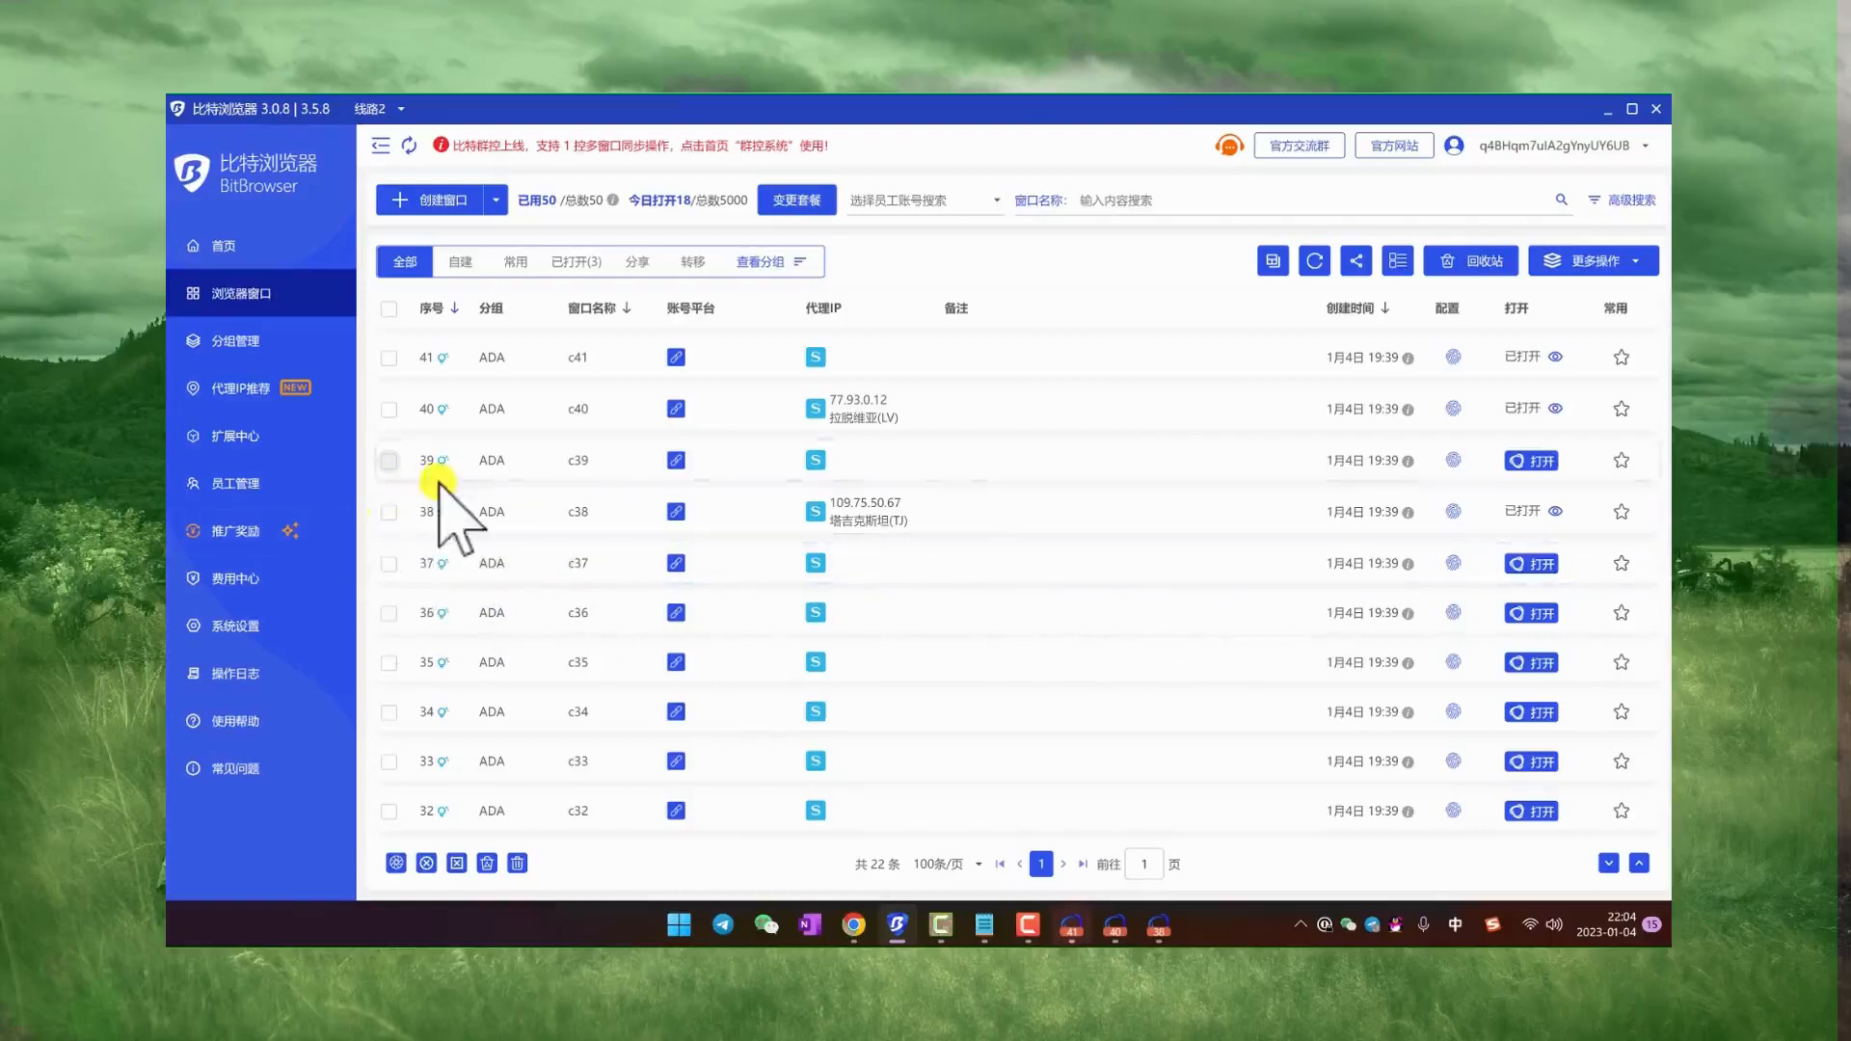
scroll(383, 528, "down", 3)
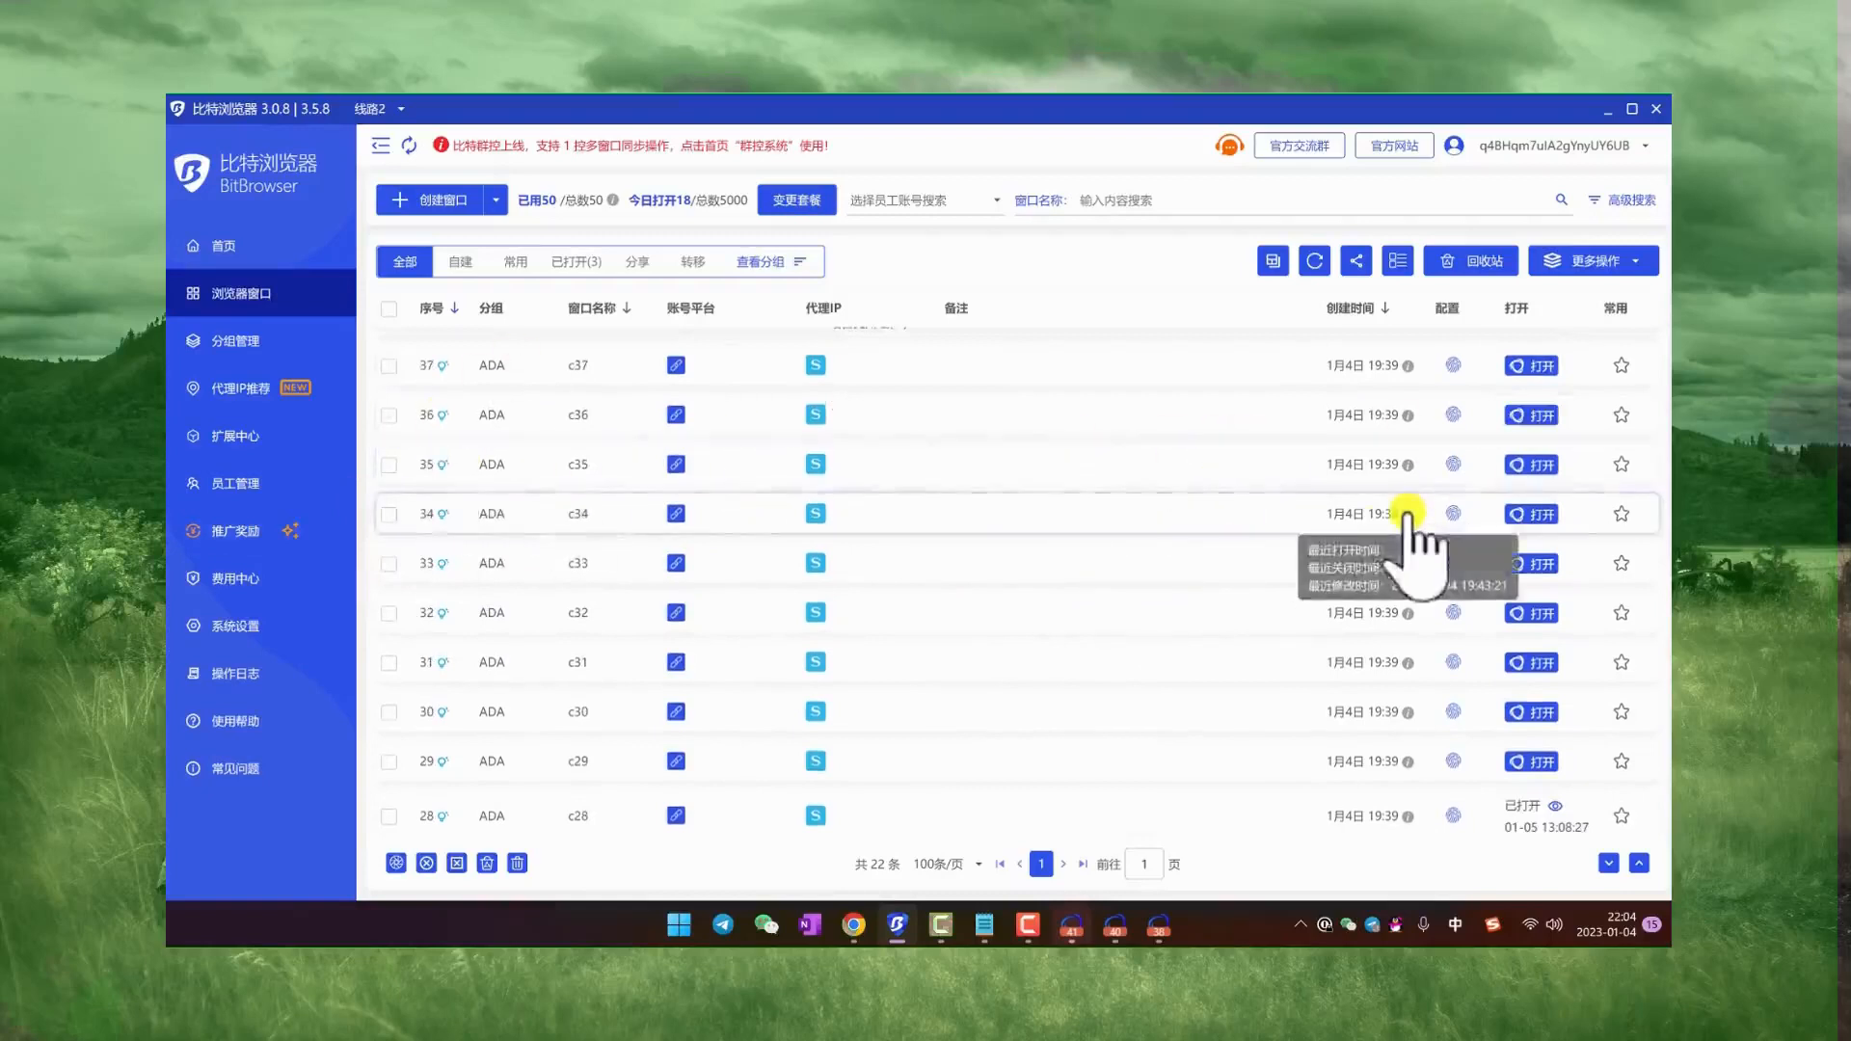
Step: Bring up the c41 browser window and close it
mouse_move(1076, 925)
left_click(1080, 771)
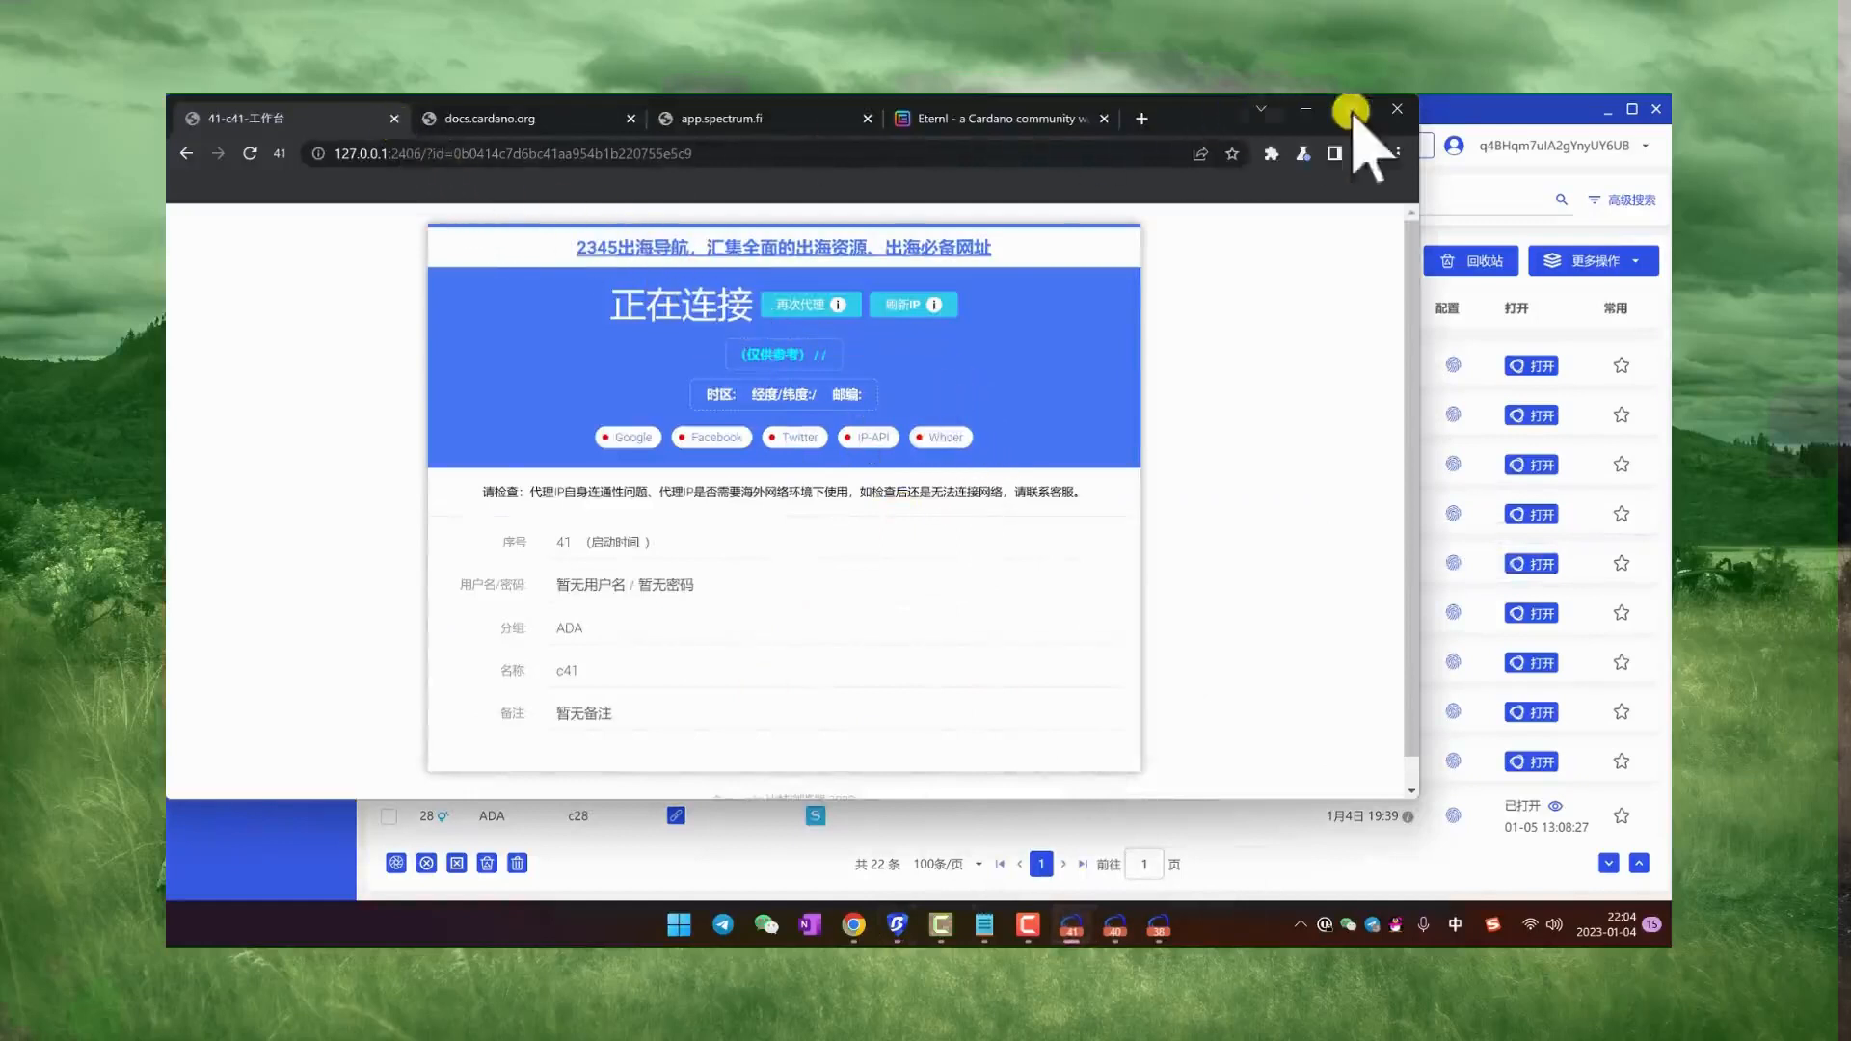
left_click(1396, 109)
Step: Switch to the c40 window, look over its Testnets faucet page and return to its workbench page
left_click(1099, 927)
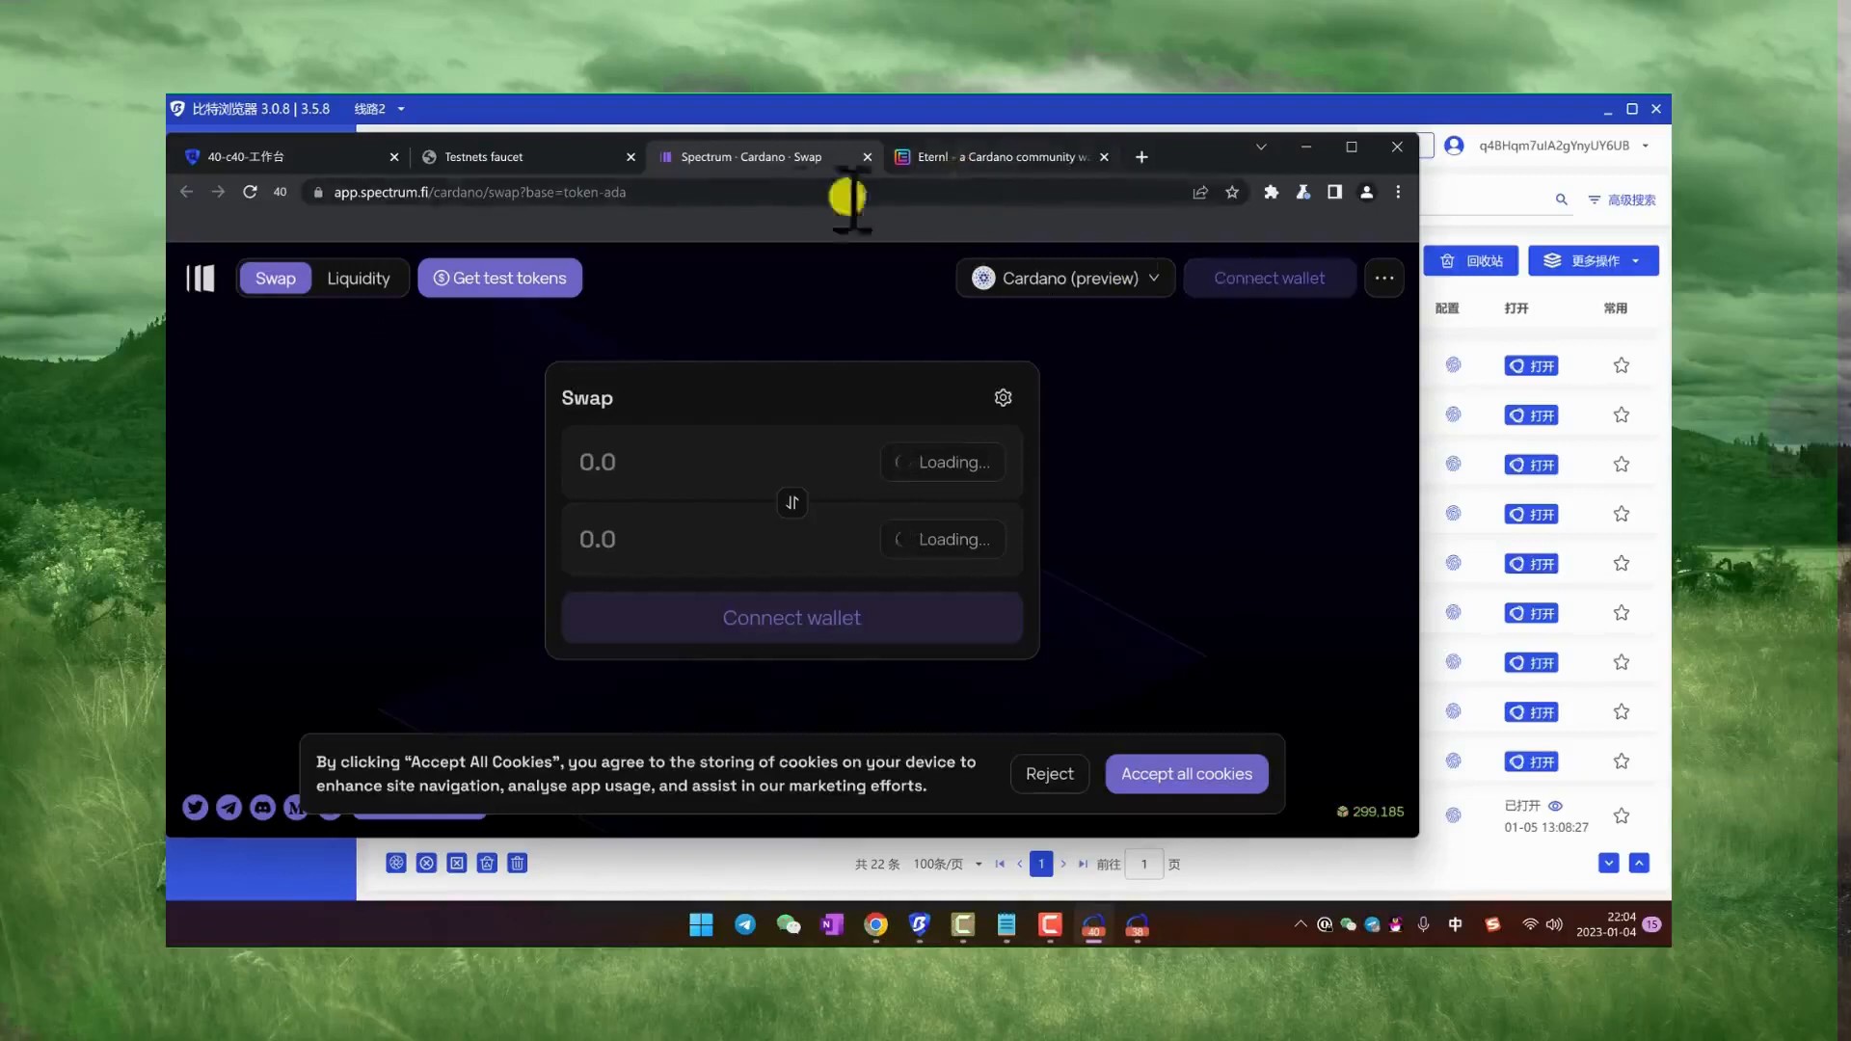
left_click(564, 159)
scroll(756, 467, "down", 5)
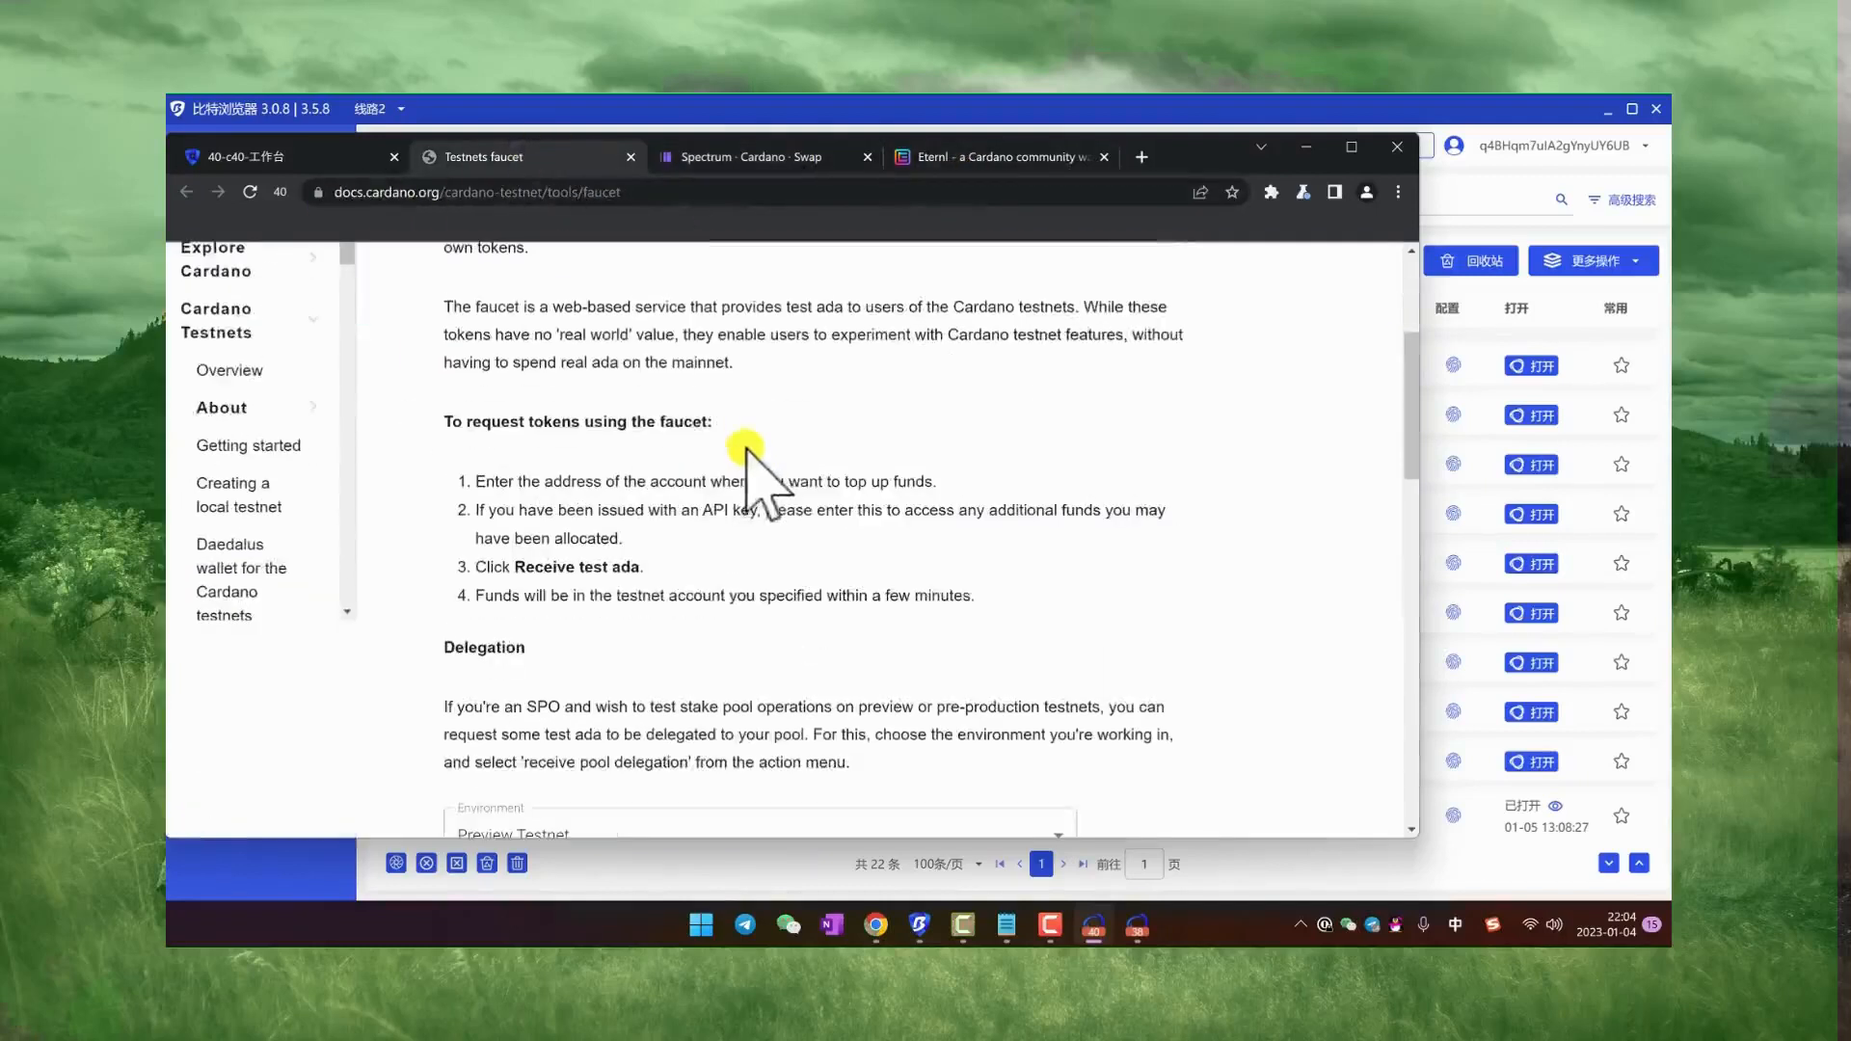
scroll(768, 462, "up", 5)
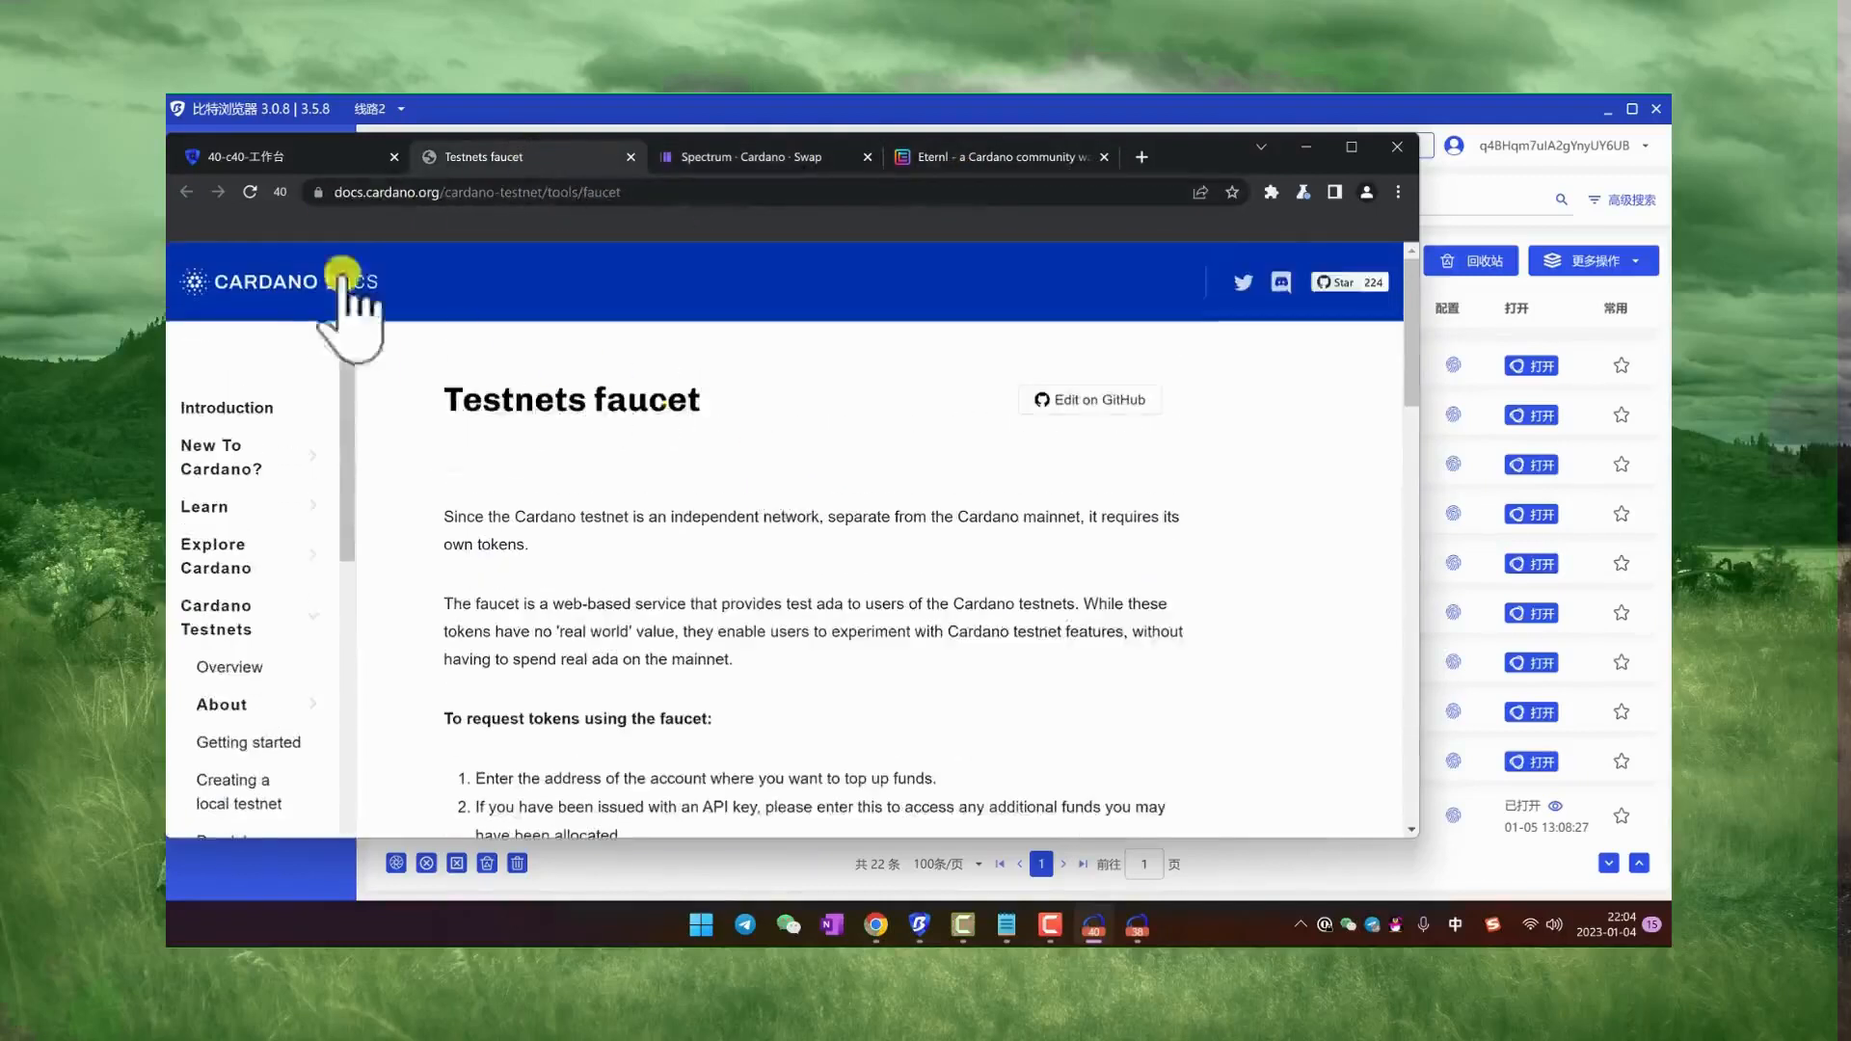
left_click(277, 154)
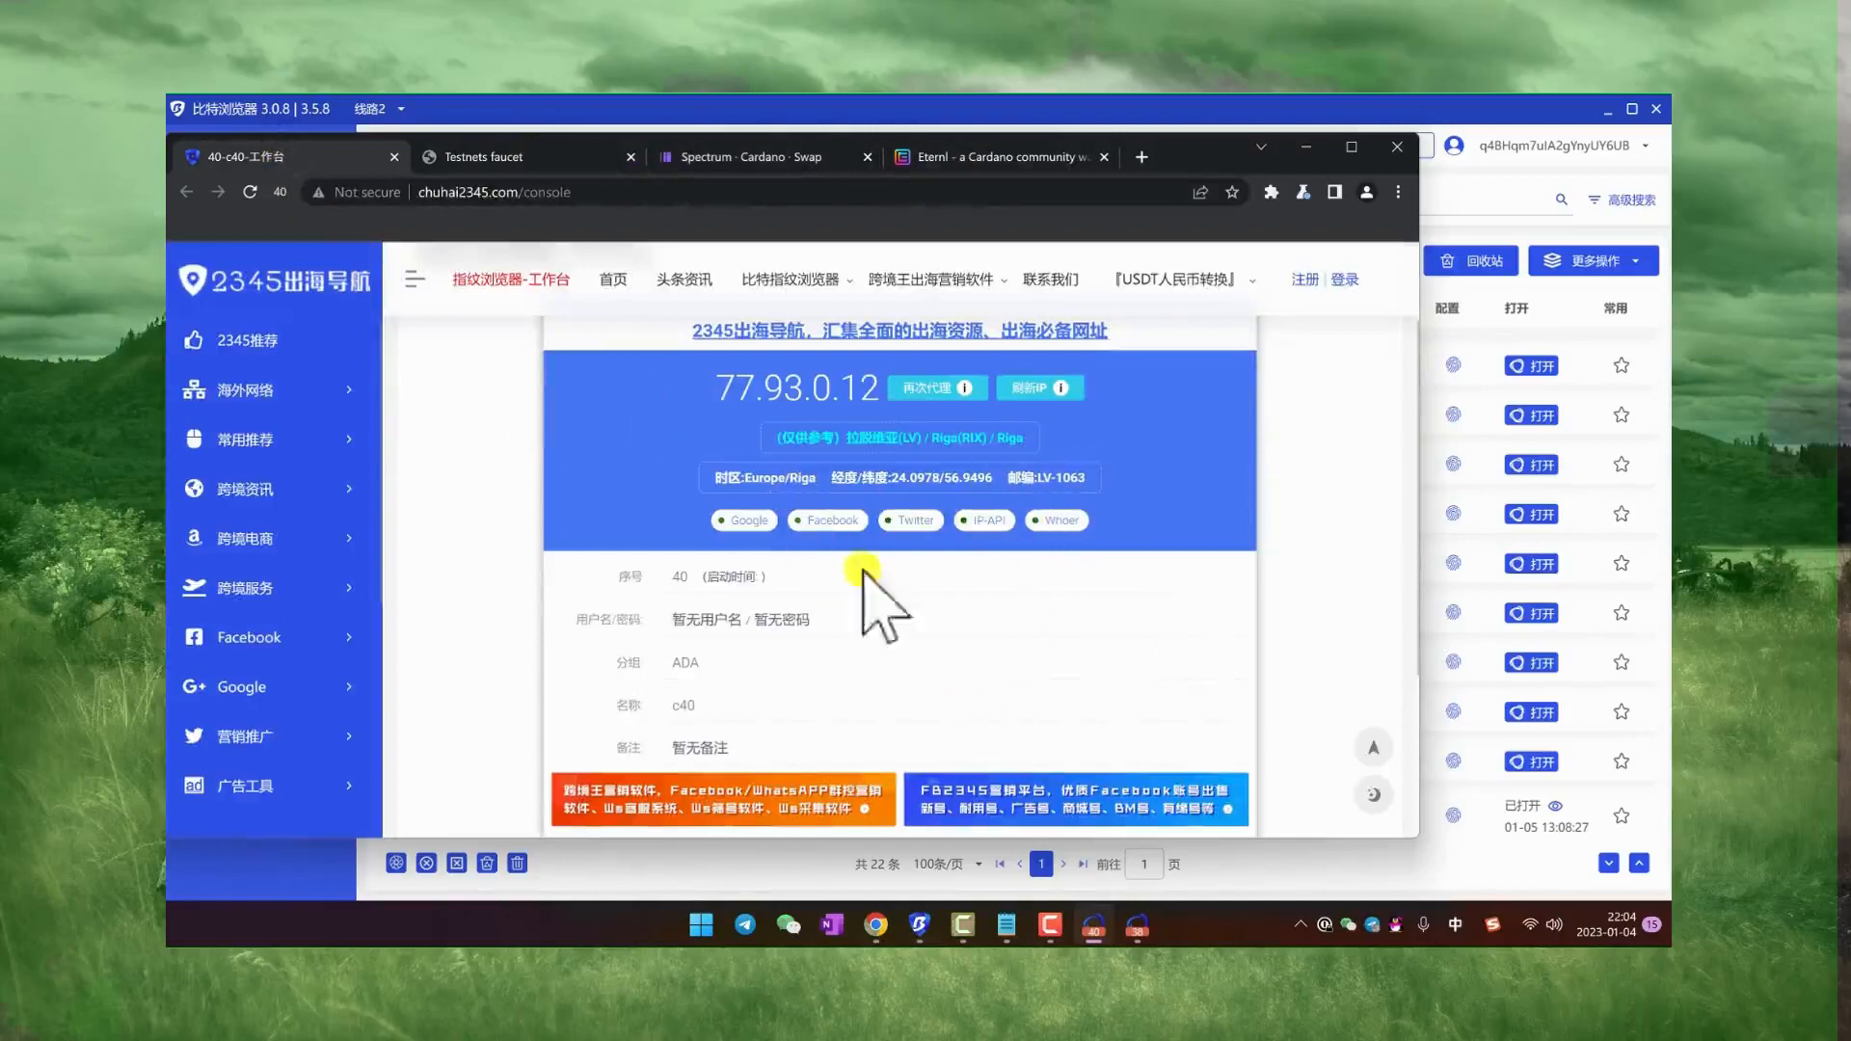
Step: Bring the c38 and c40 windows forward in turn and reposition each to compare their workbench pages
left_click(1137, 925)
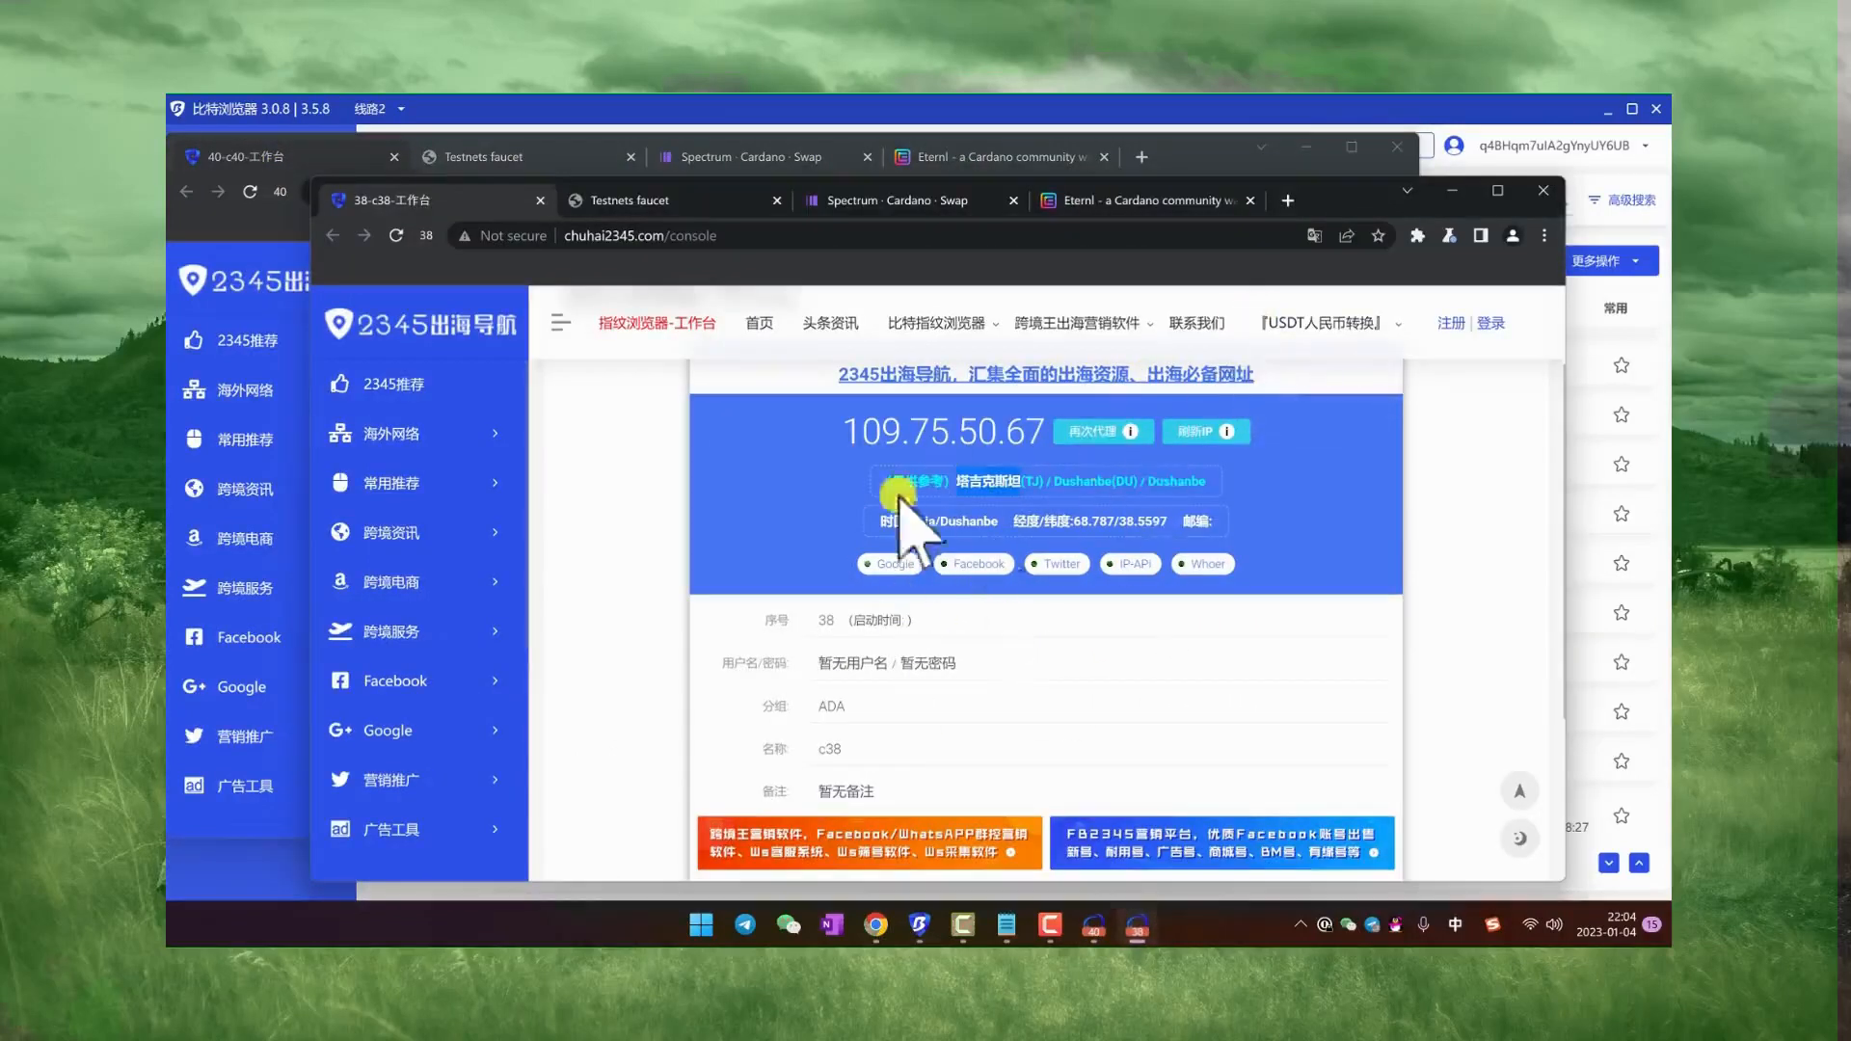
left_click_drag(1351, 206, 1275, 310)
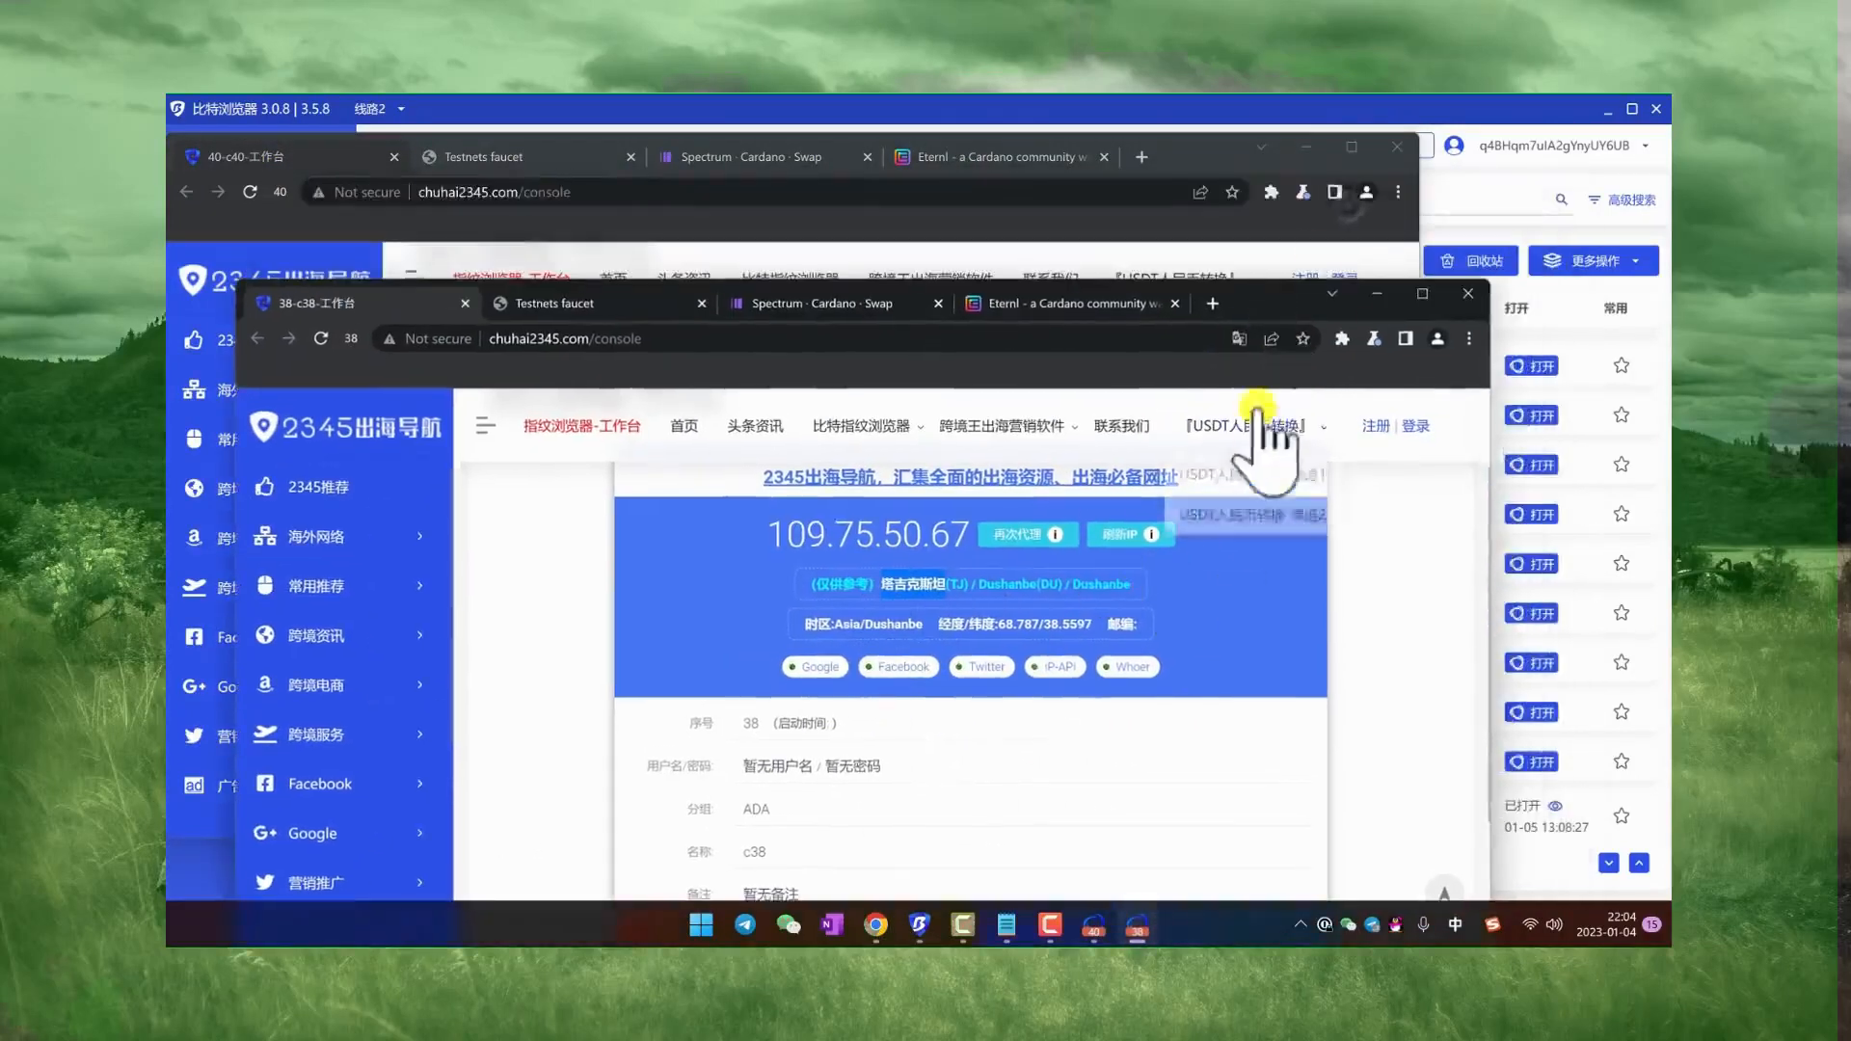
left_click(1321, 241)
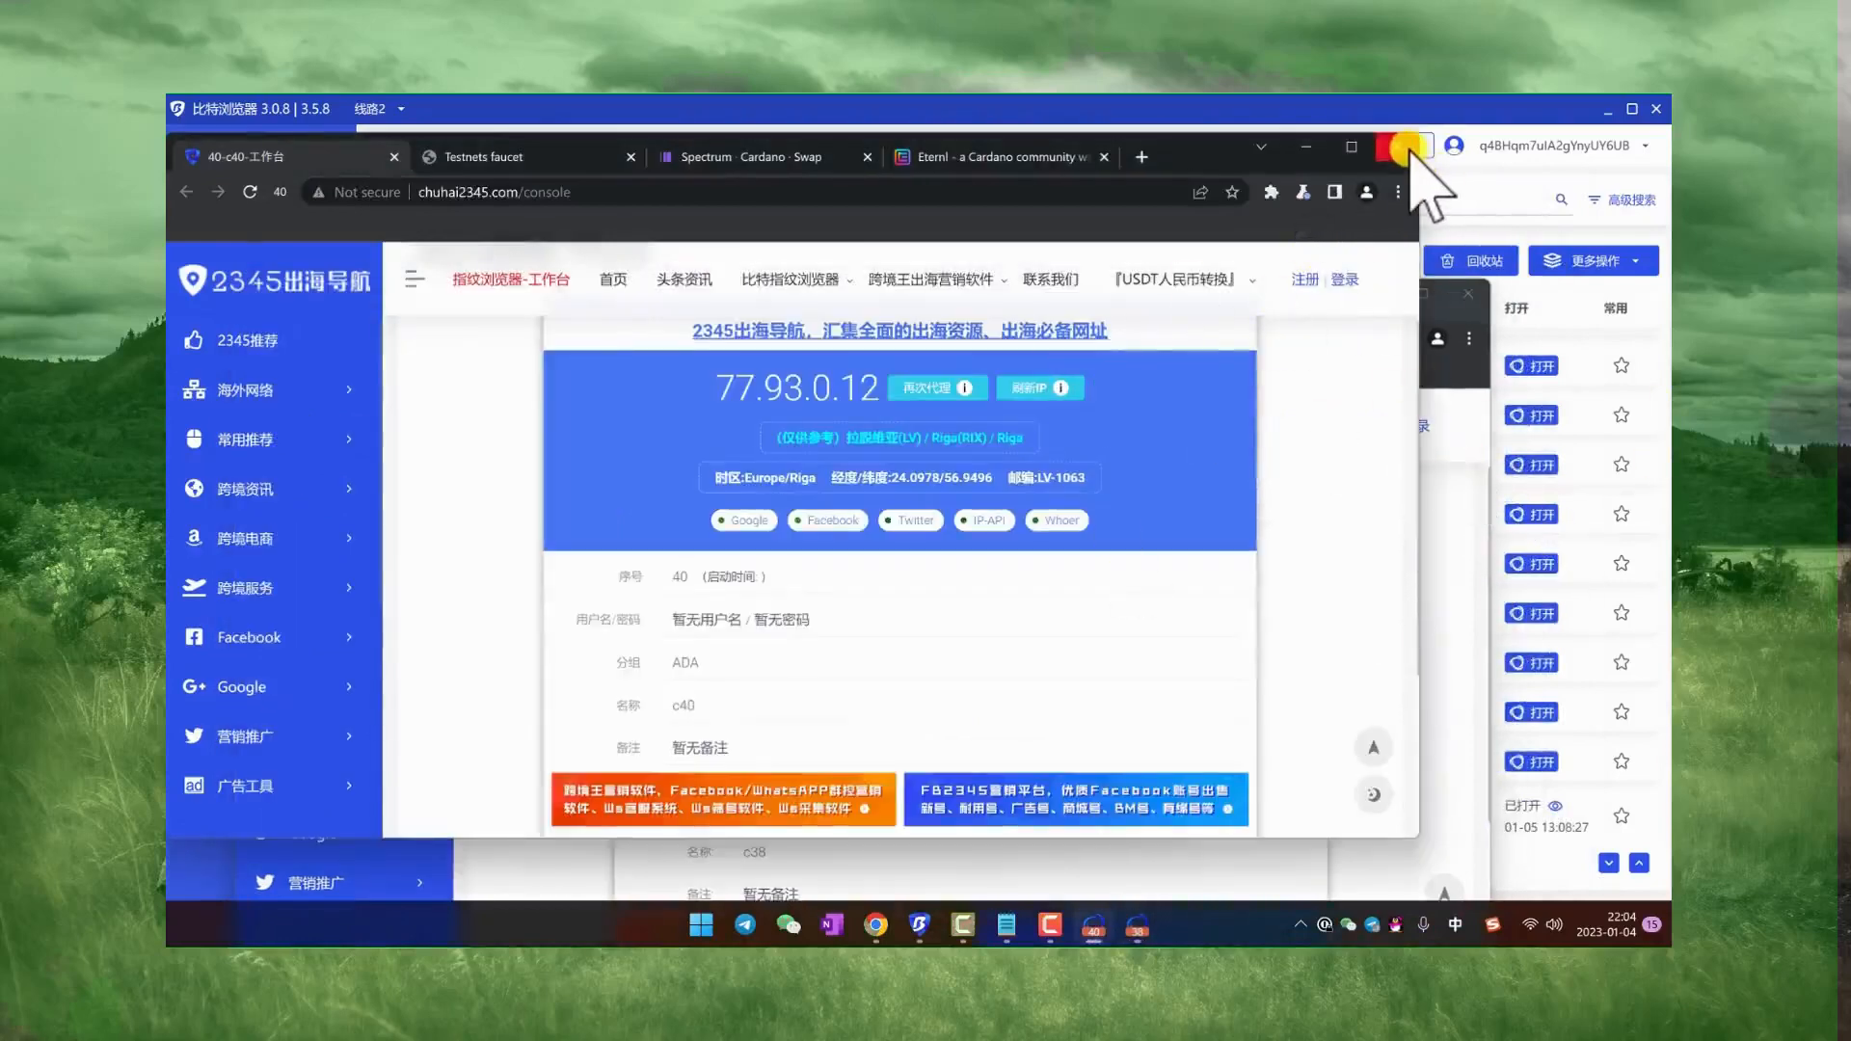
left_click_drag(1188, 144, 1453, 177)
Step: Return to BitBrowser's home page (首页) and launch the group control system (群控系统)
left_click(676, 110)
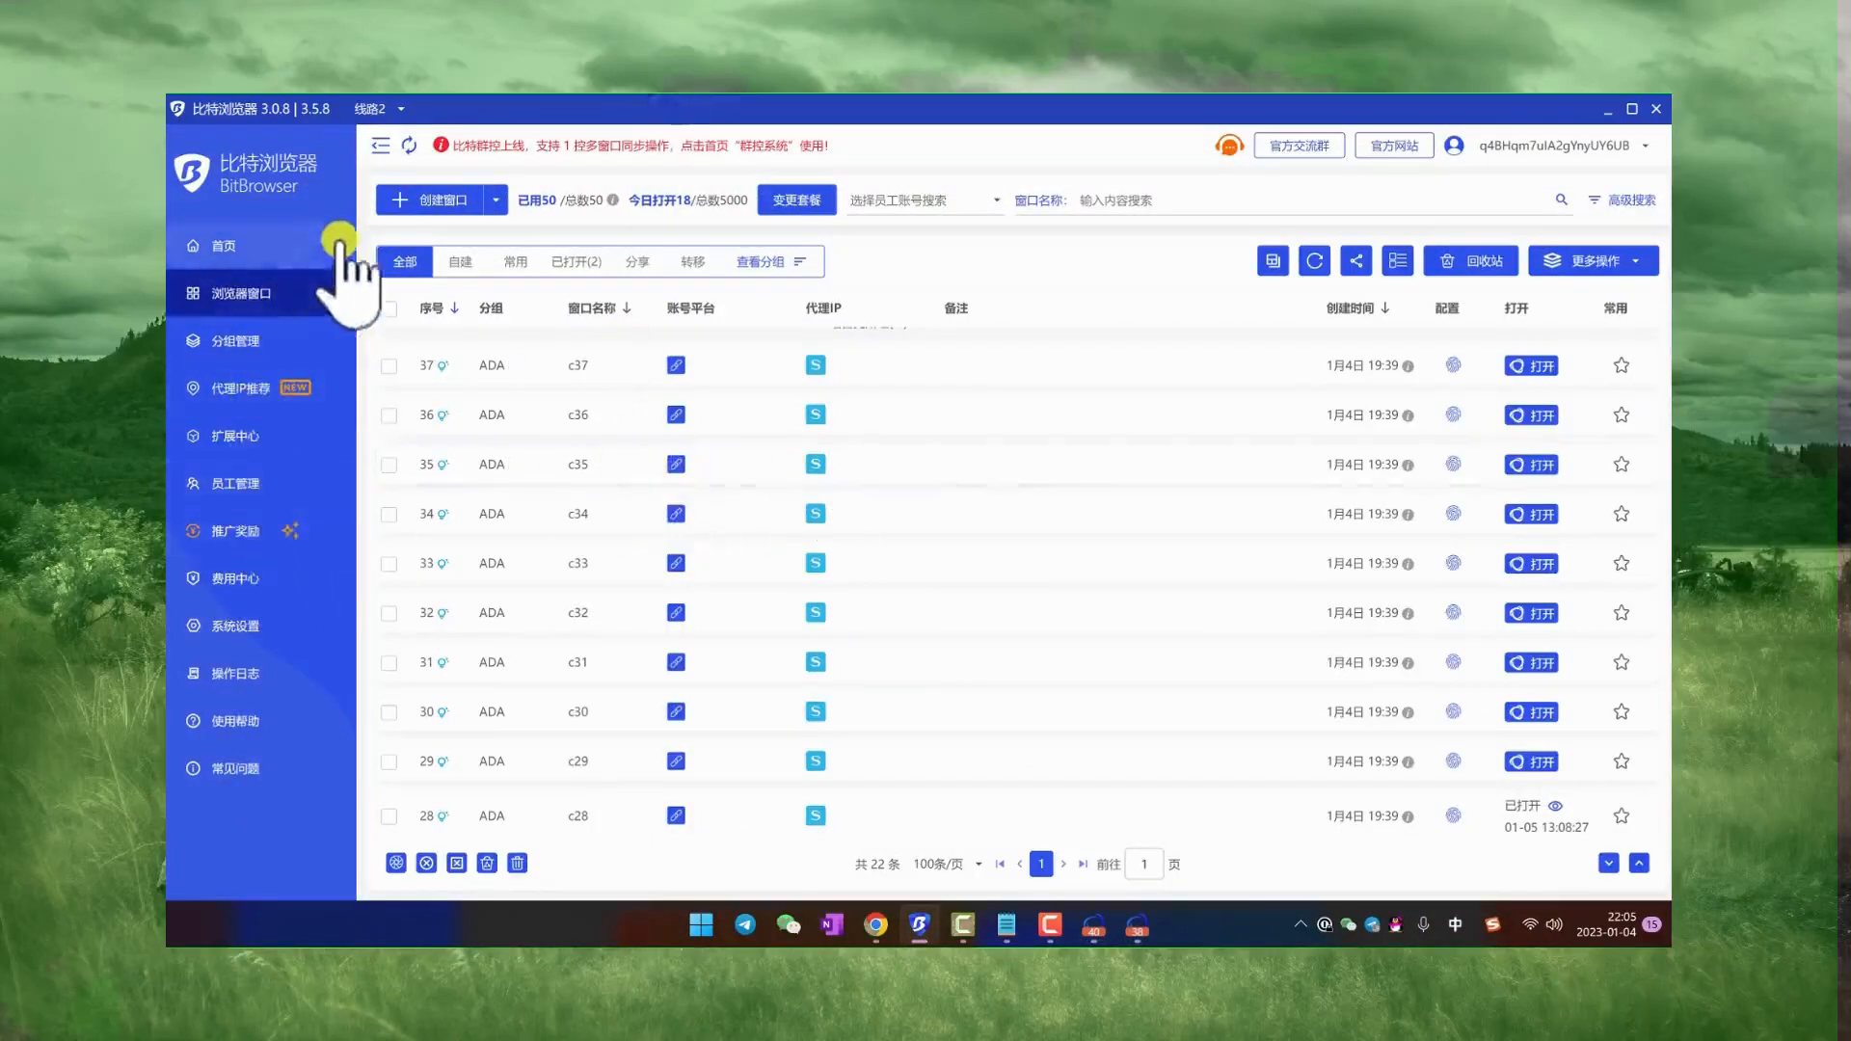
left_click(218, 247)
left_click(517, 231)
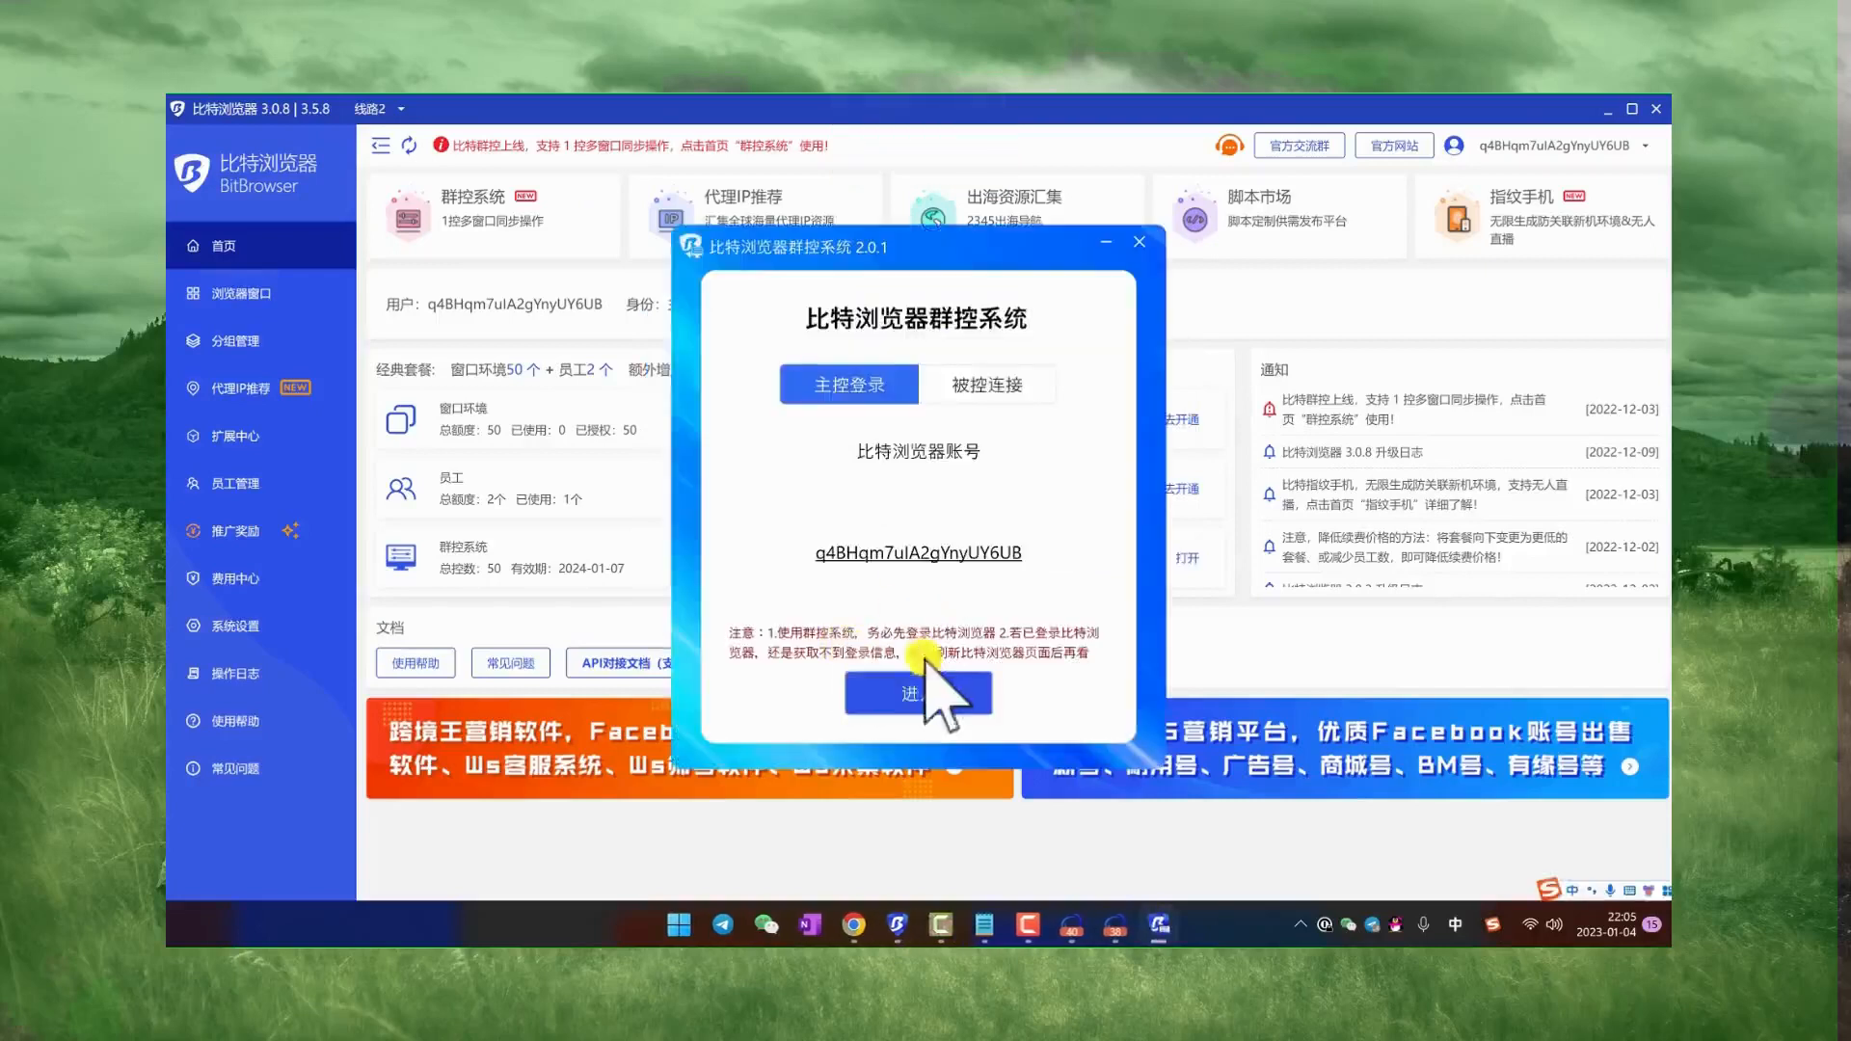
Step: Enter the group control system and add the online windows c40 and c38 to the controlled list
left_click(1000, 665)
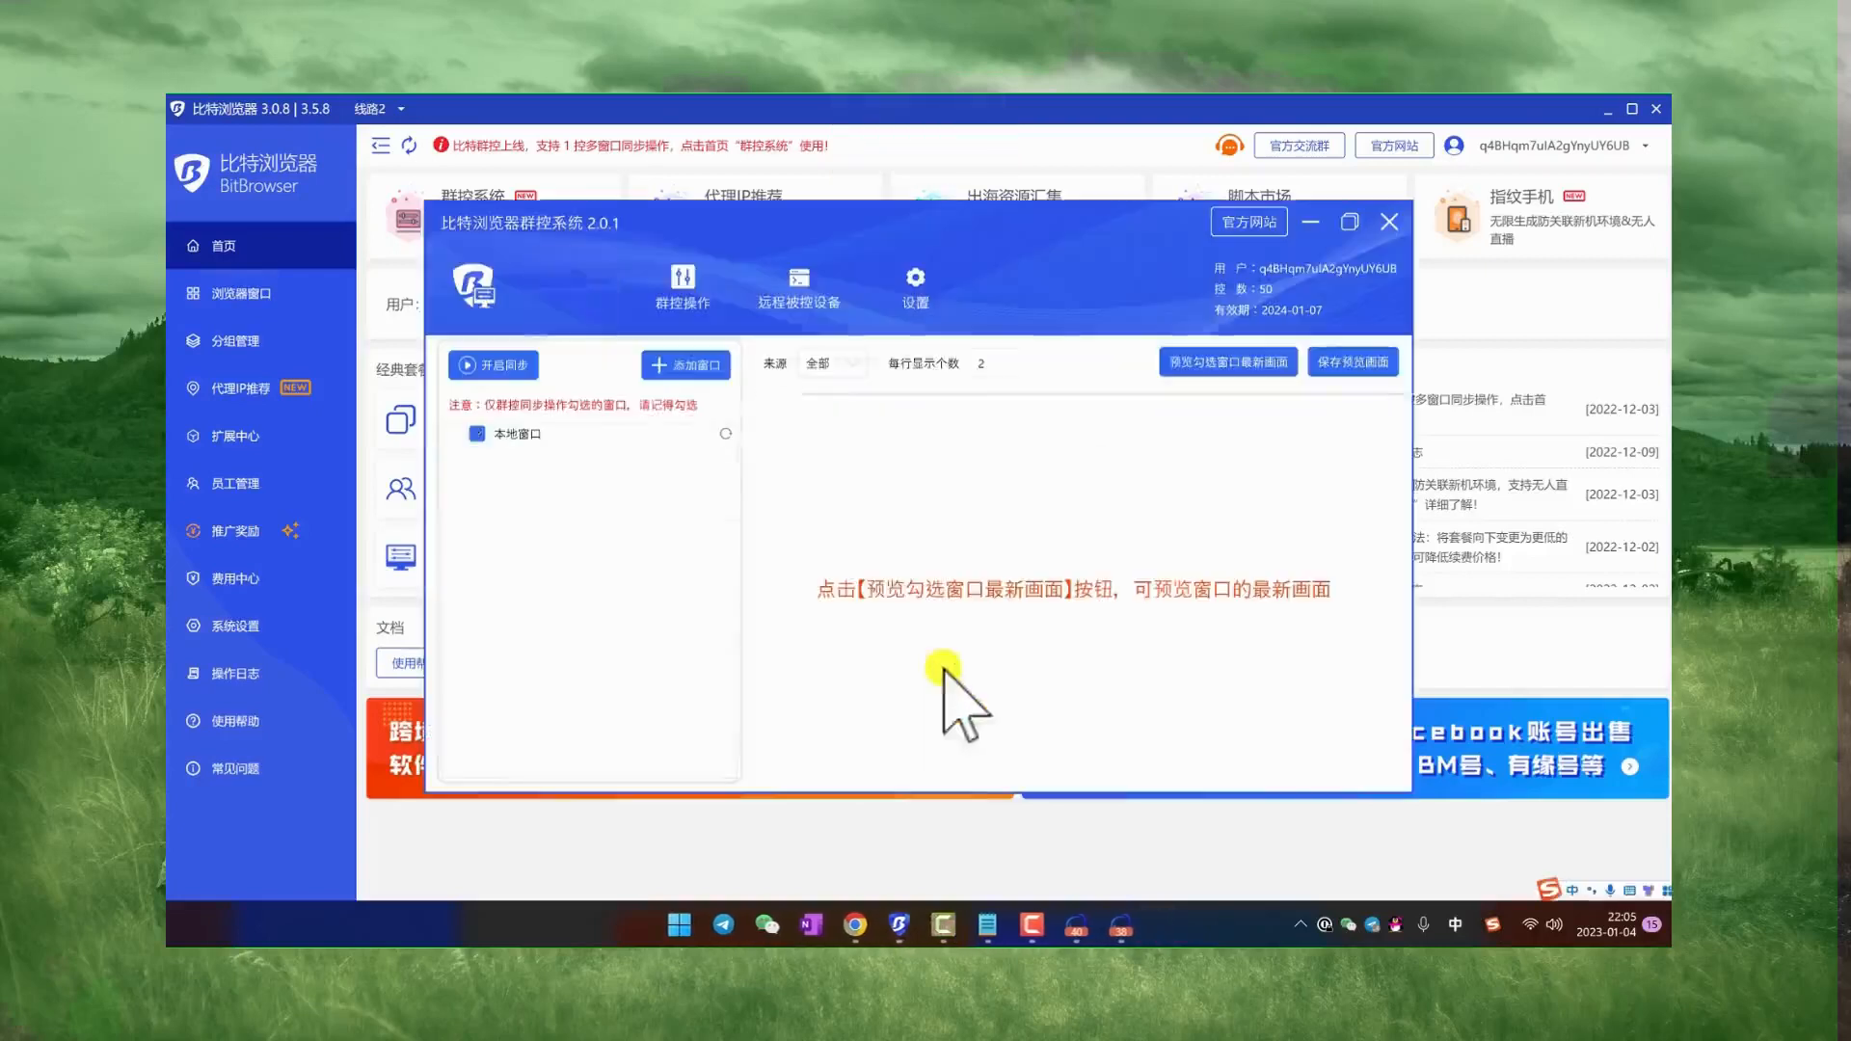
left_click(696, 364)
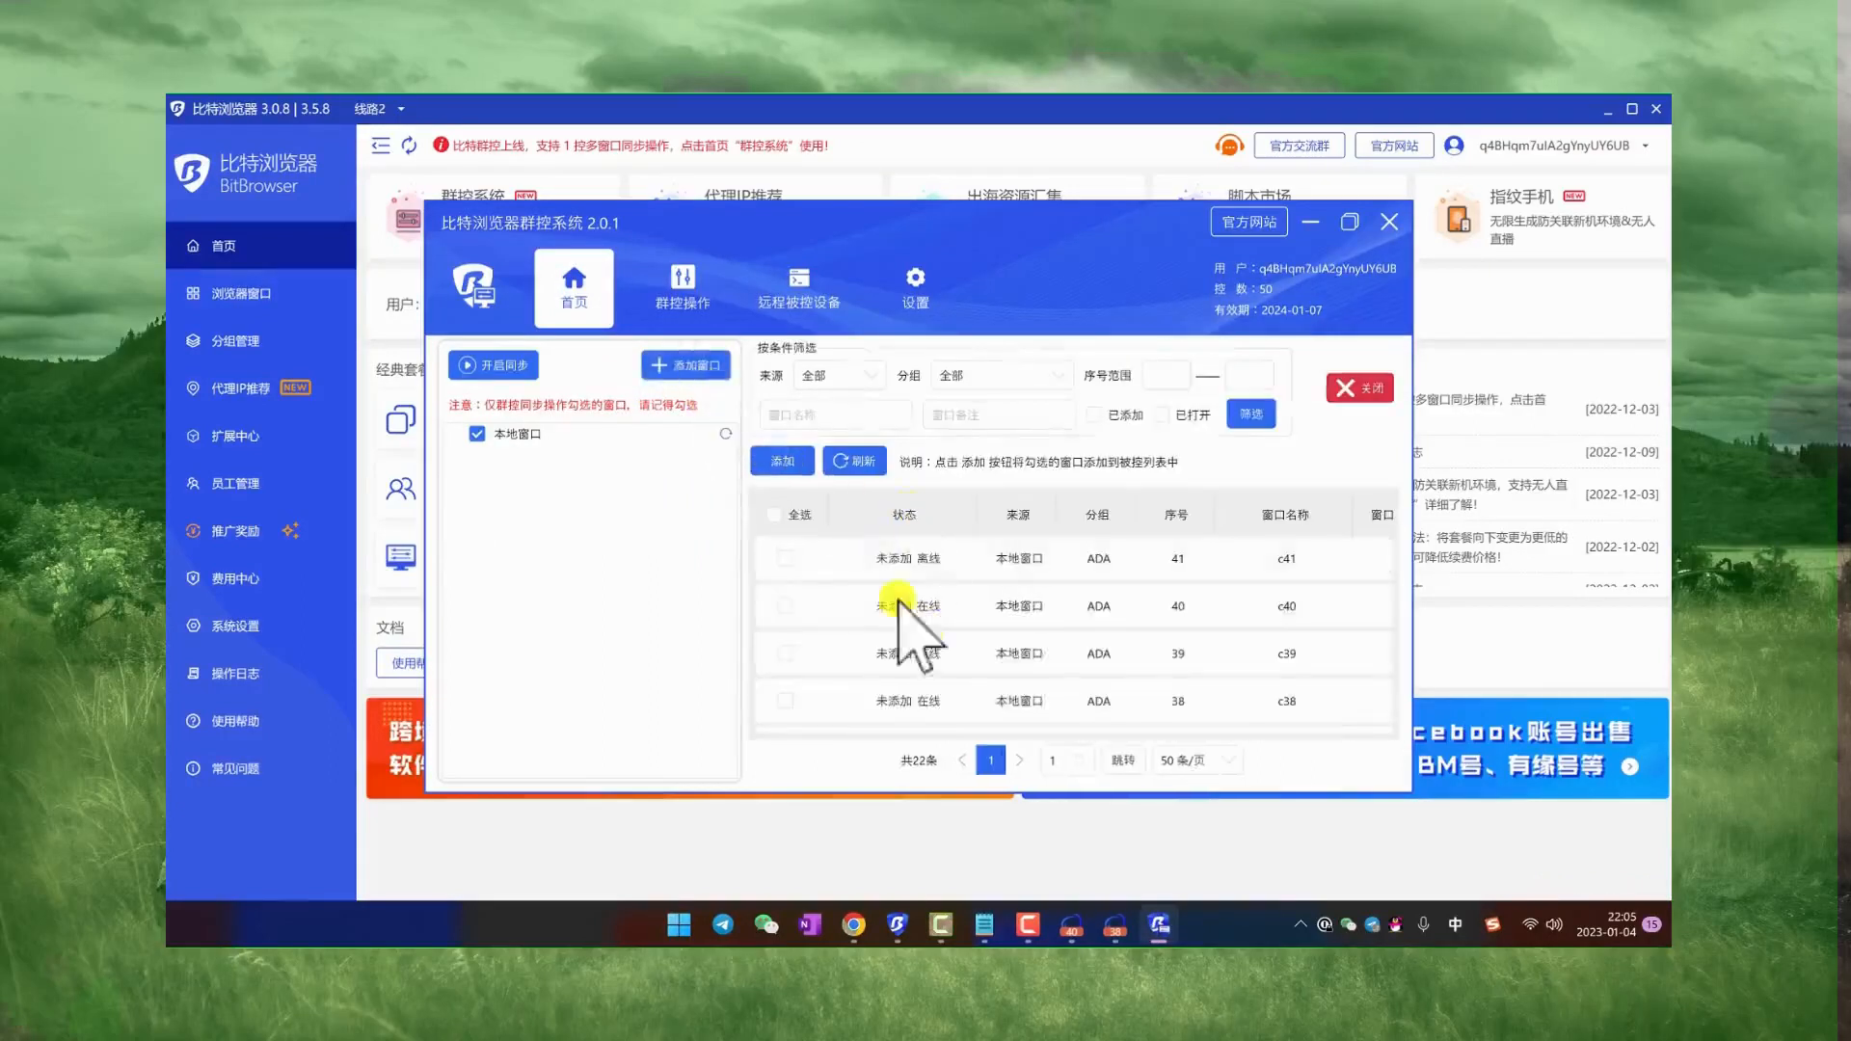
left_click(783, 606)
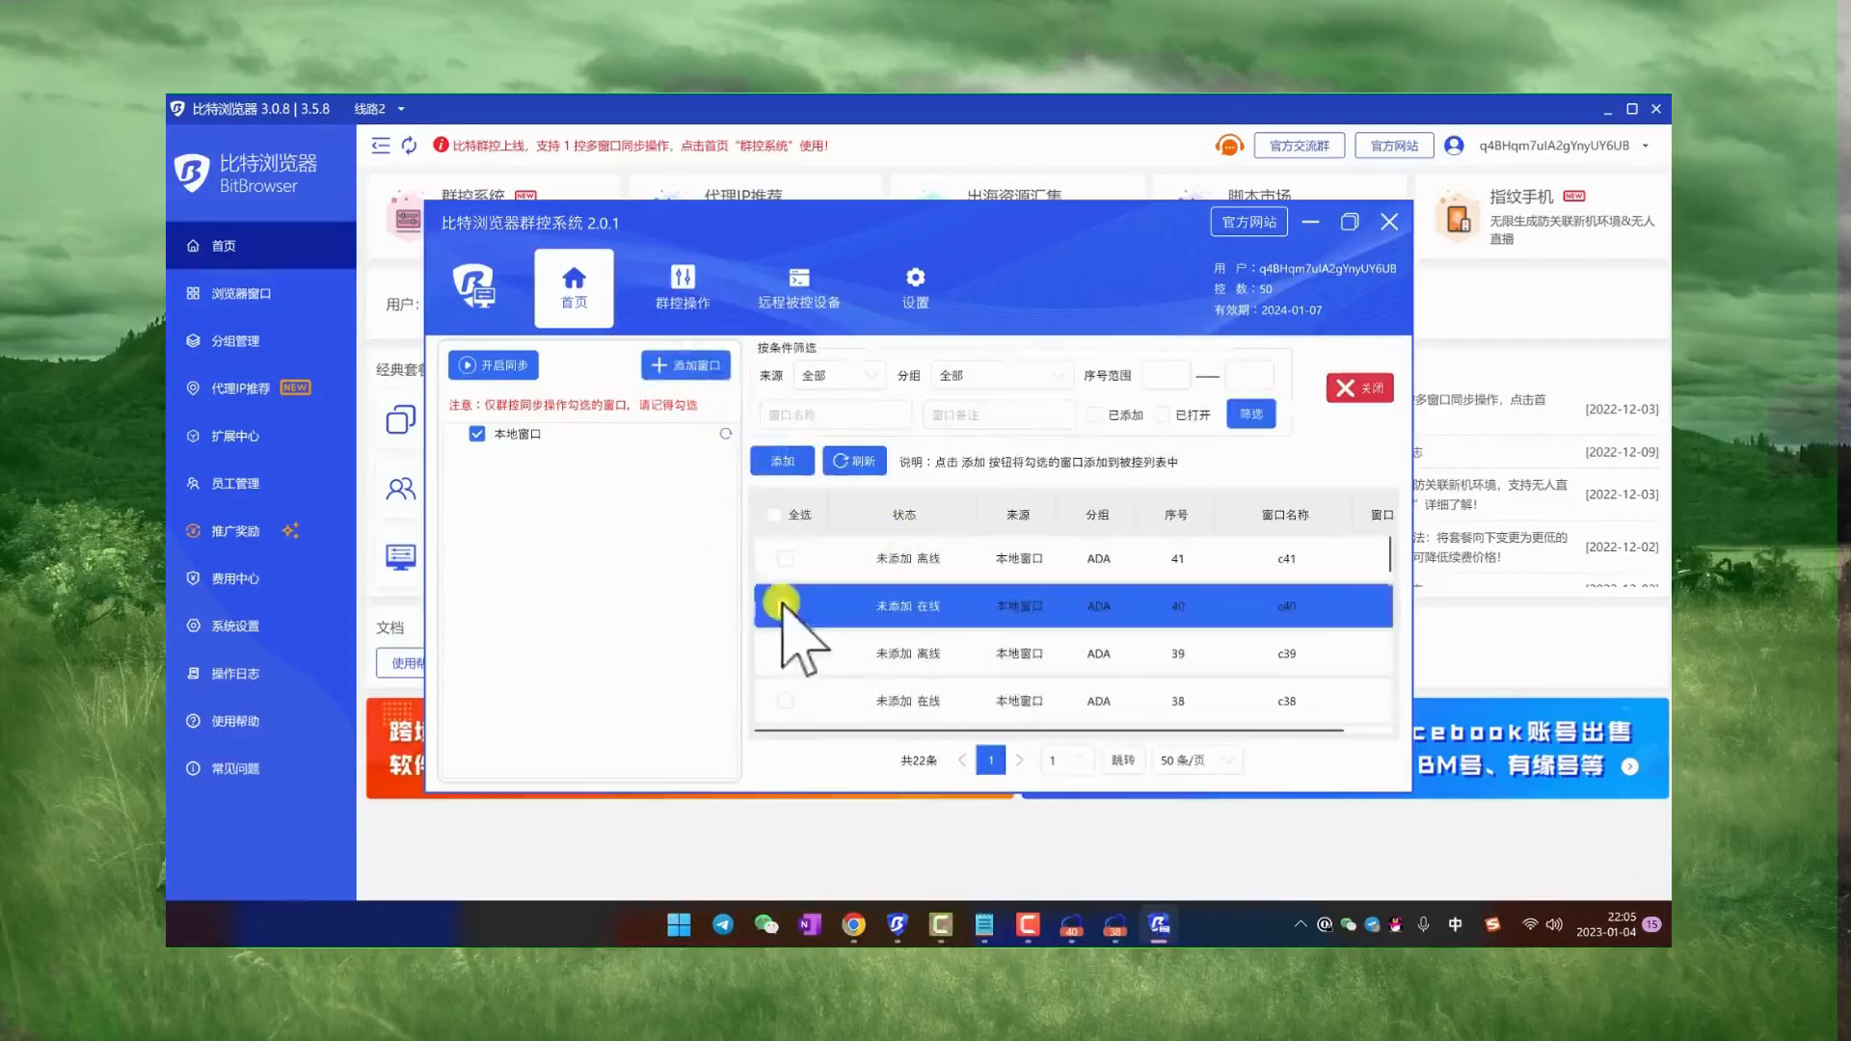
left_click(786, 701)
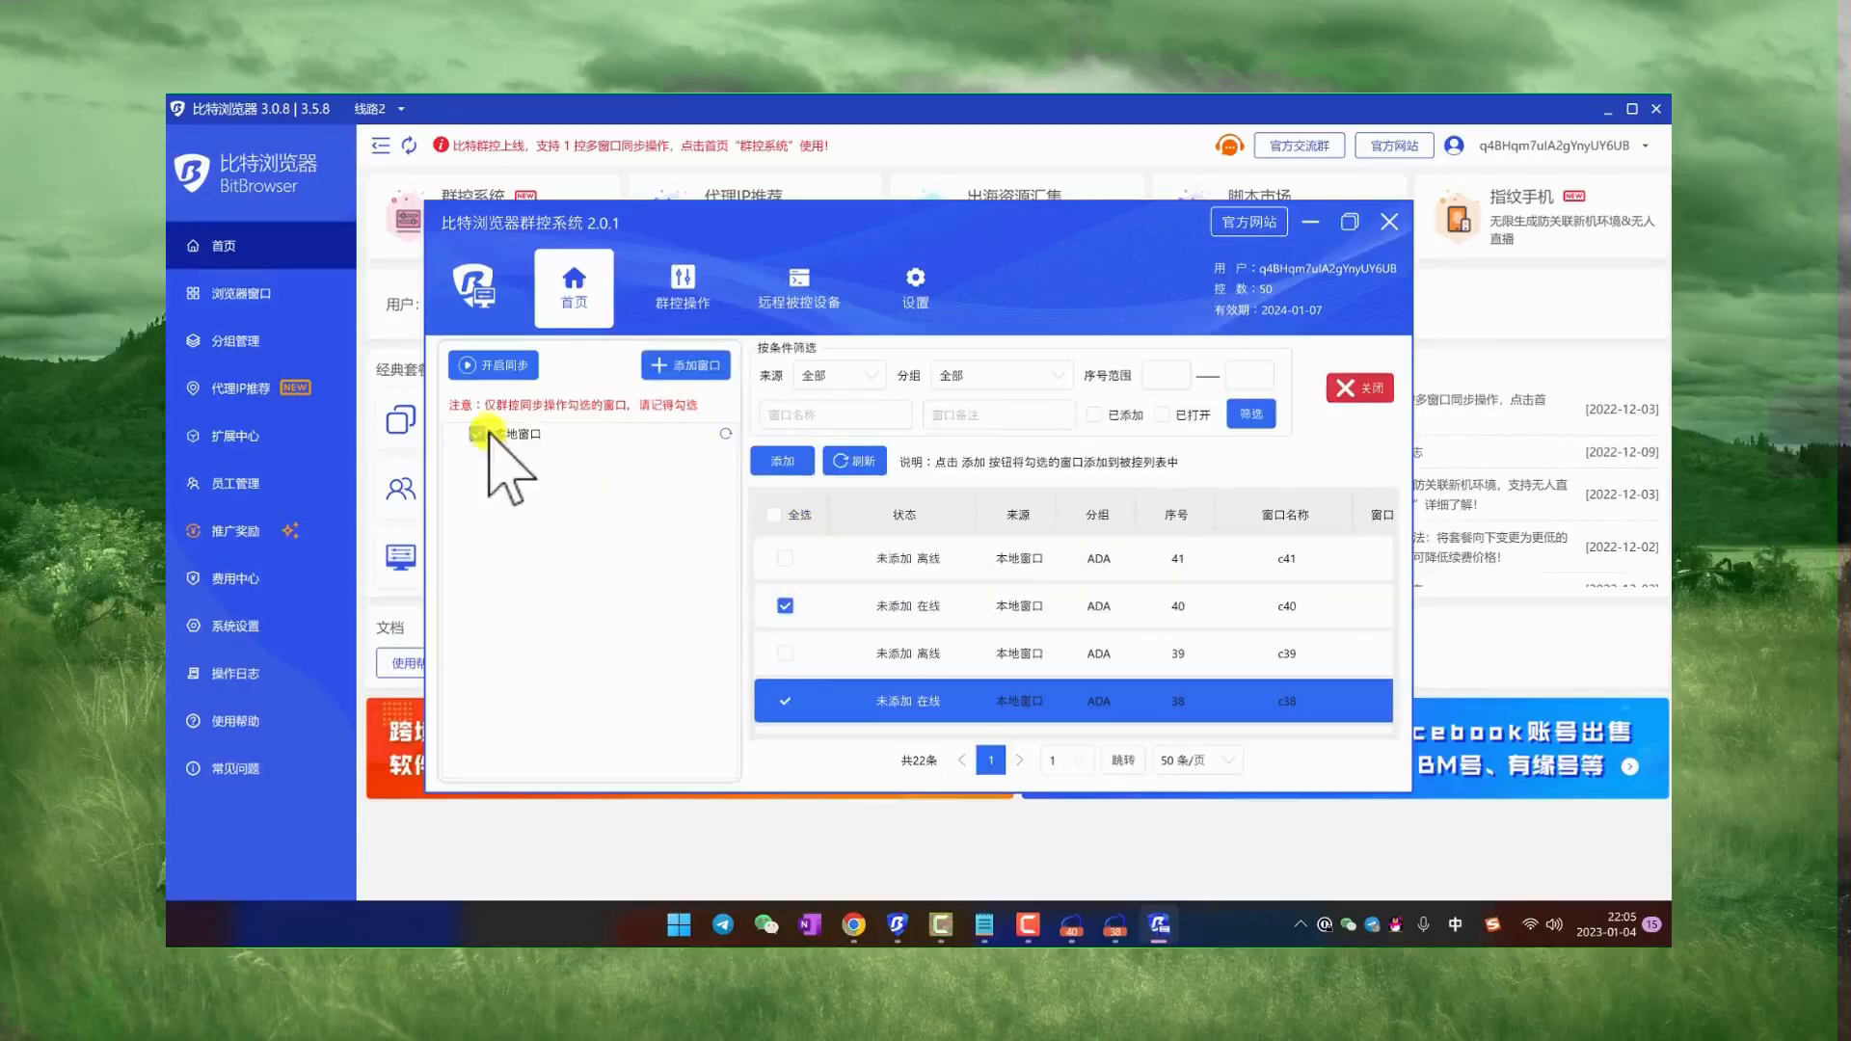
left_click(691, 366)
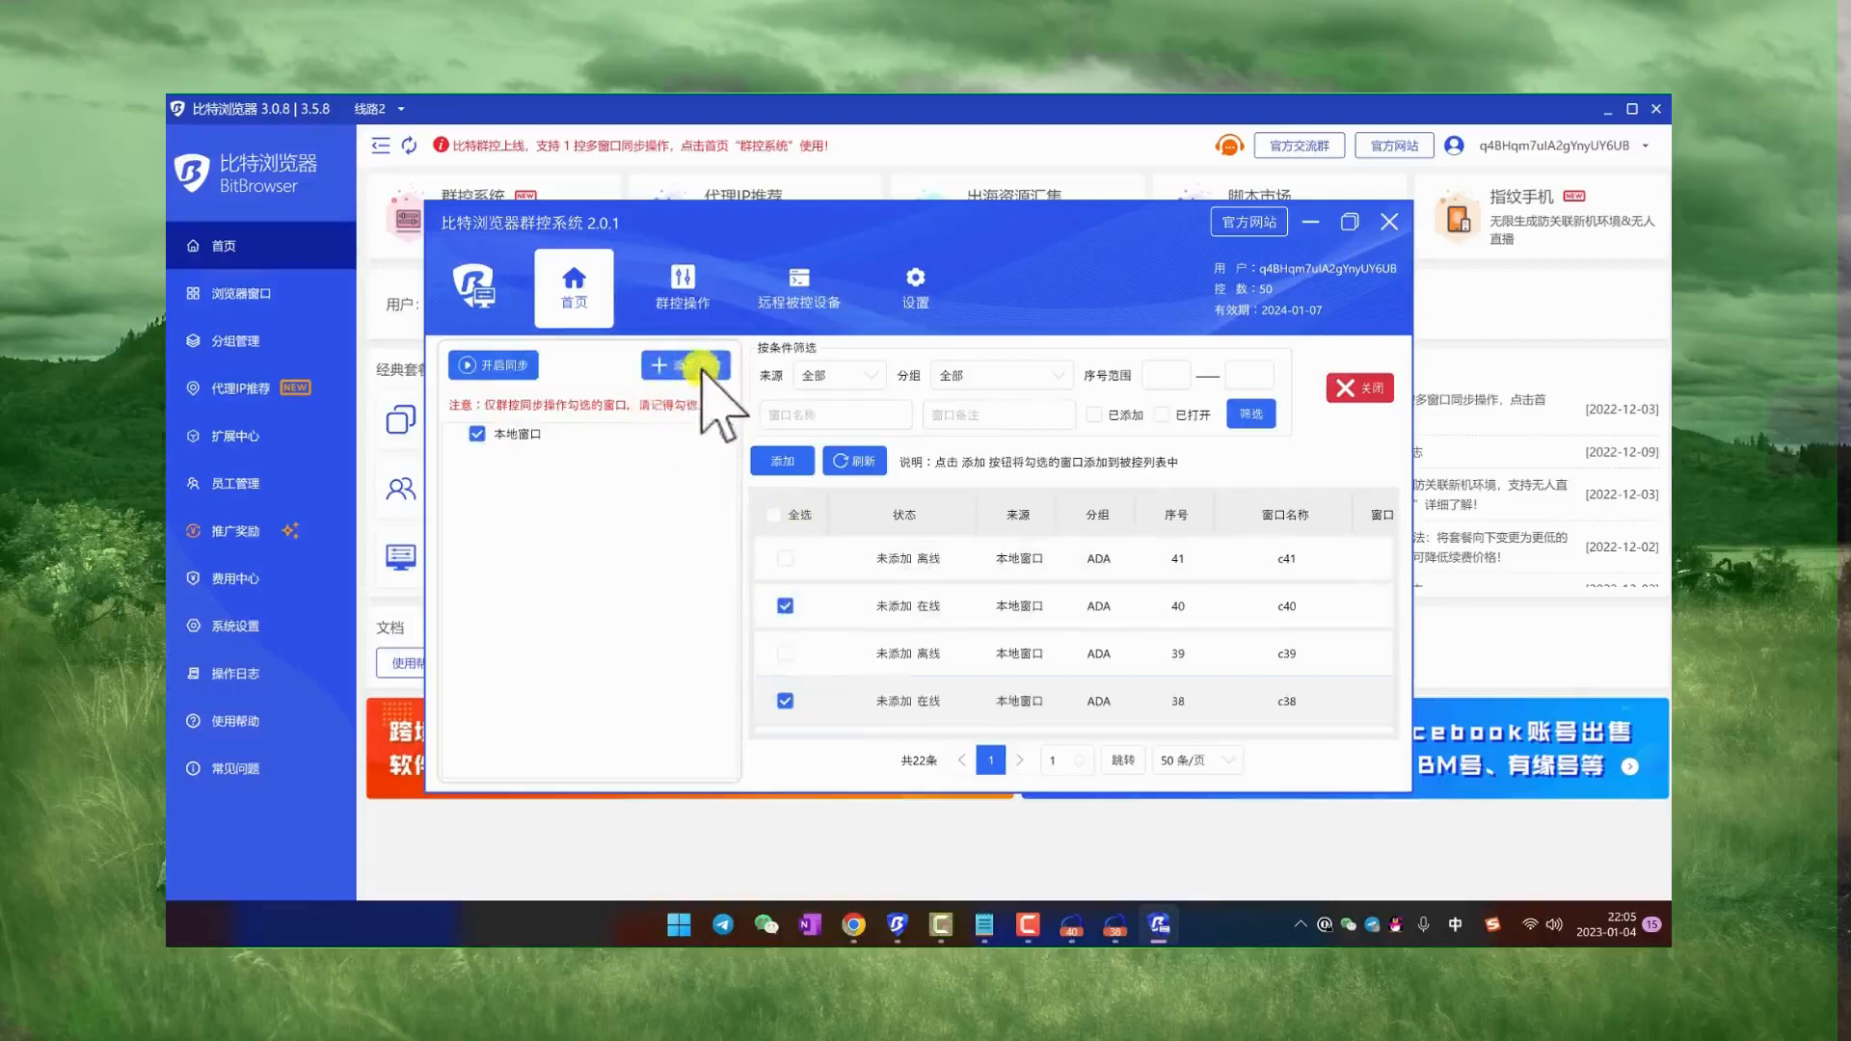
left_click(494, 436)
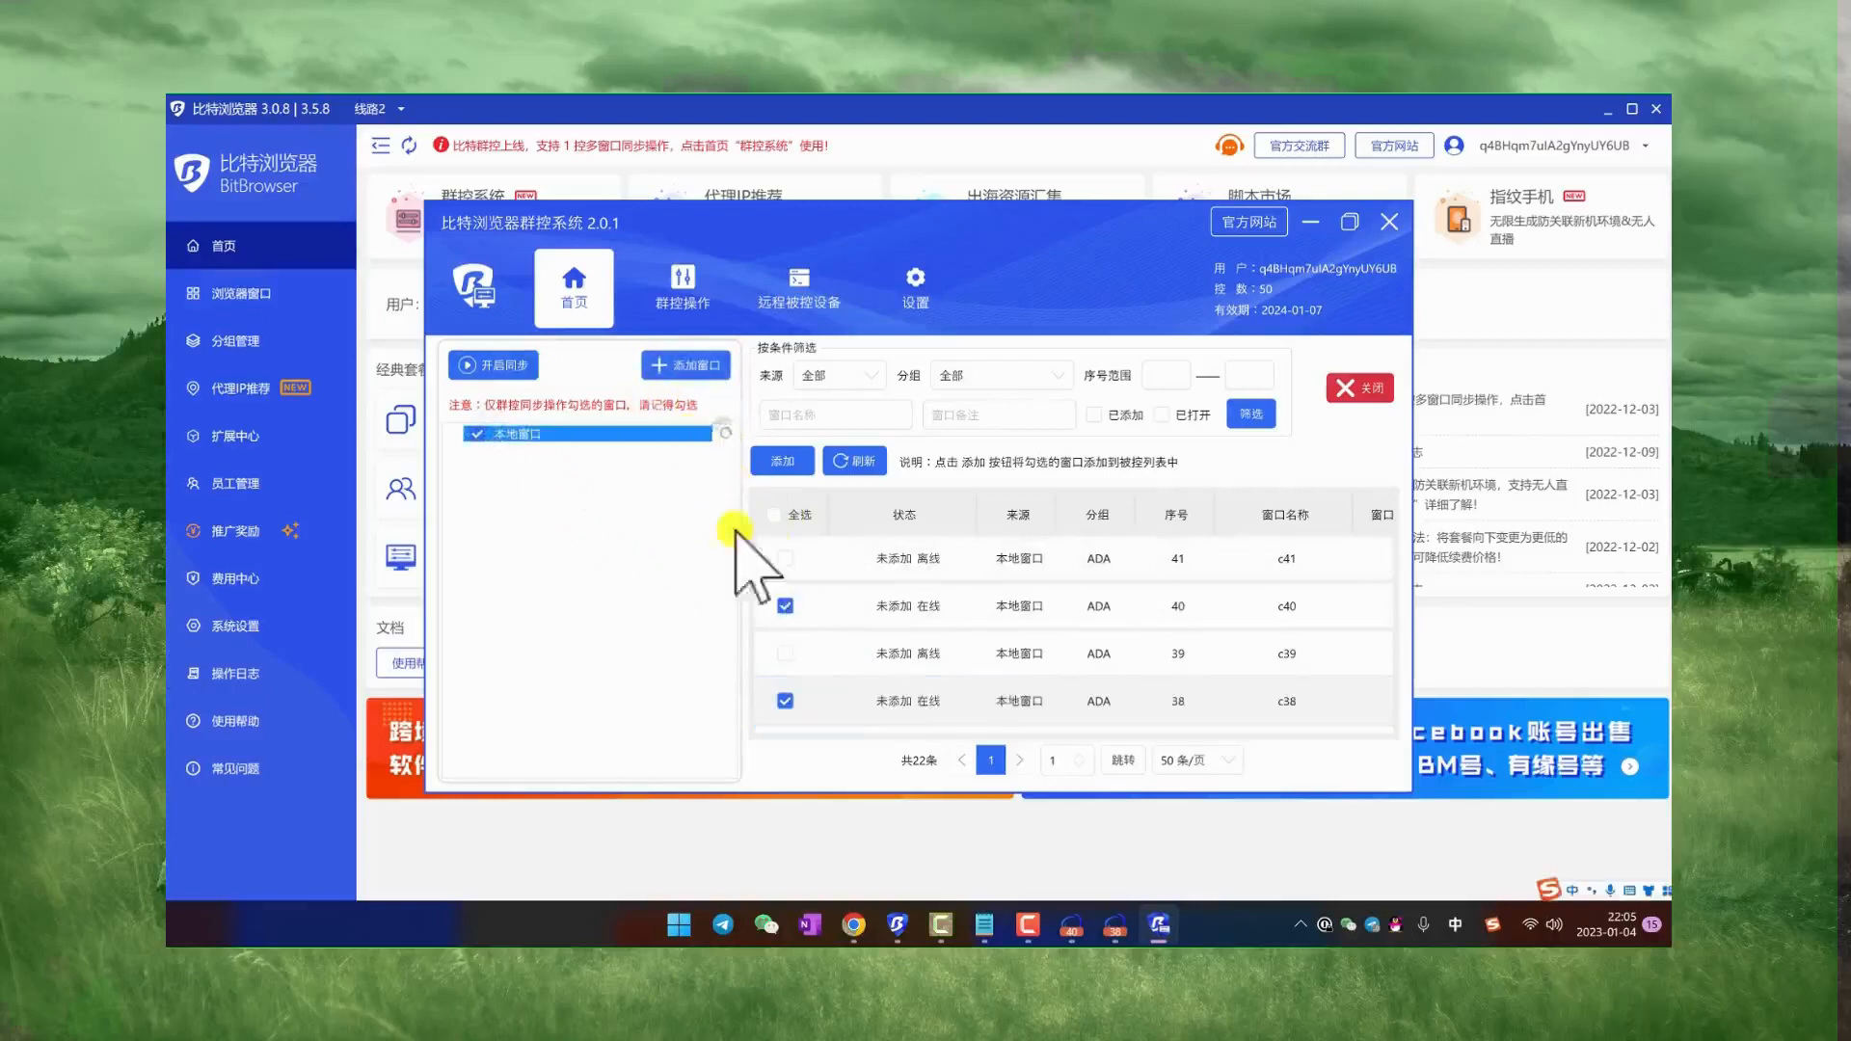
left_click(782, 461)
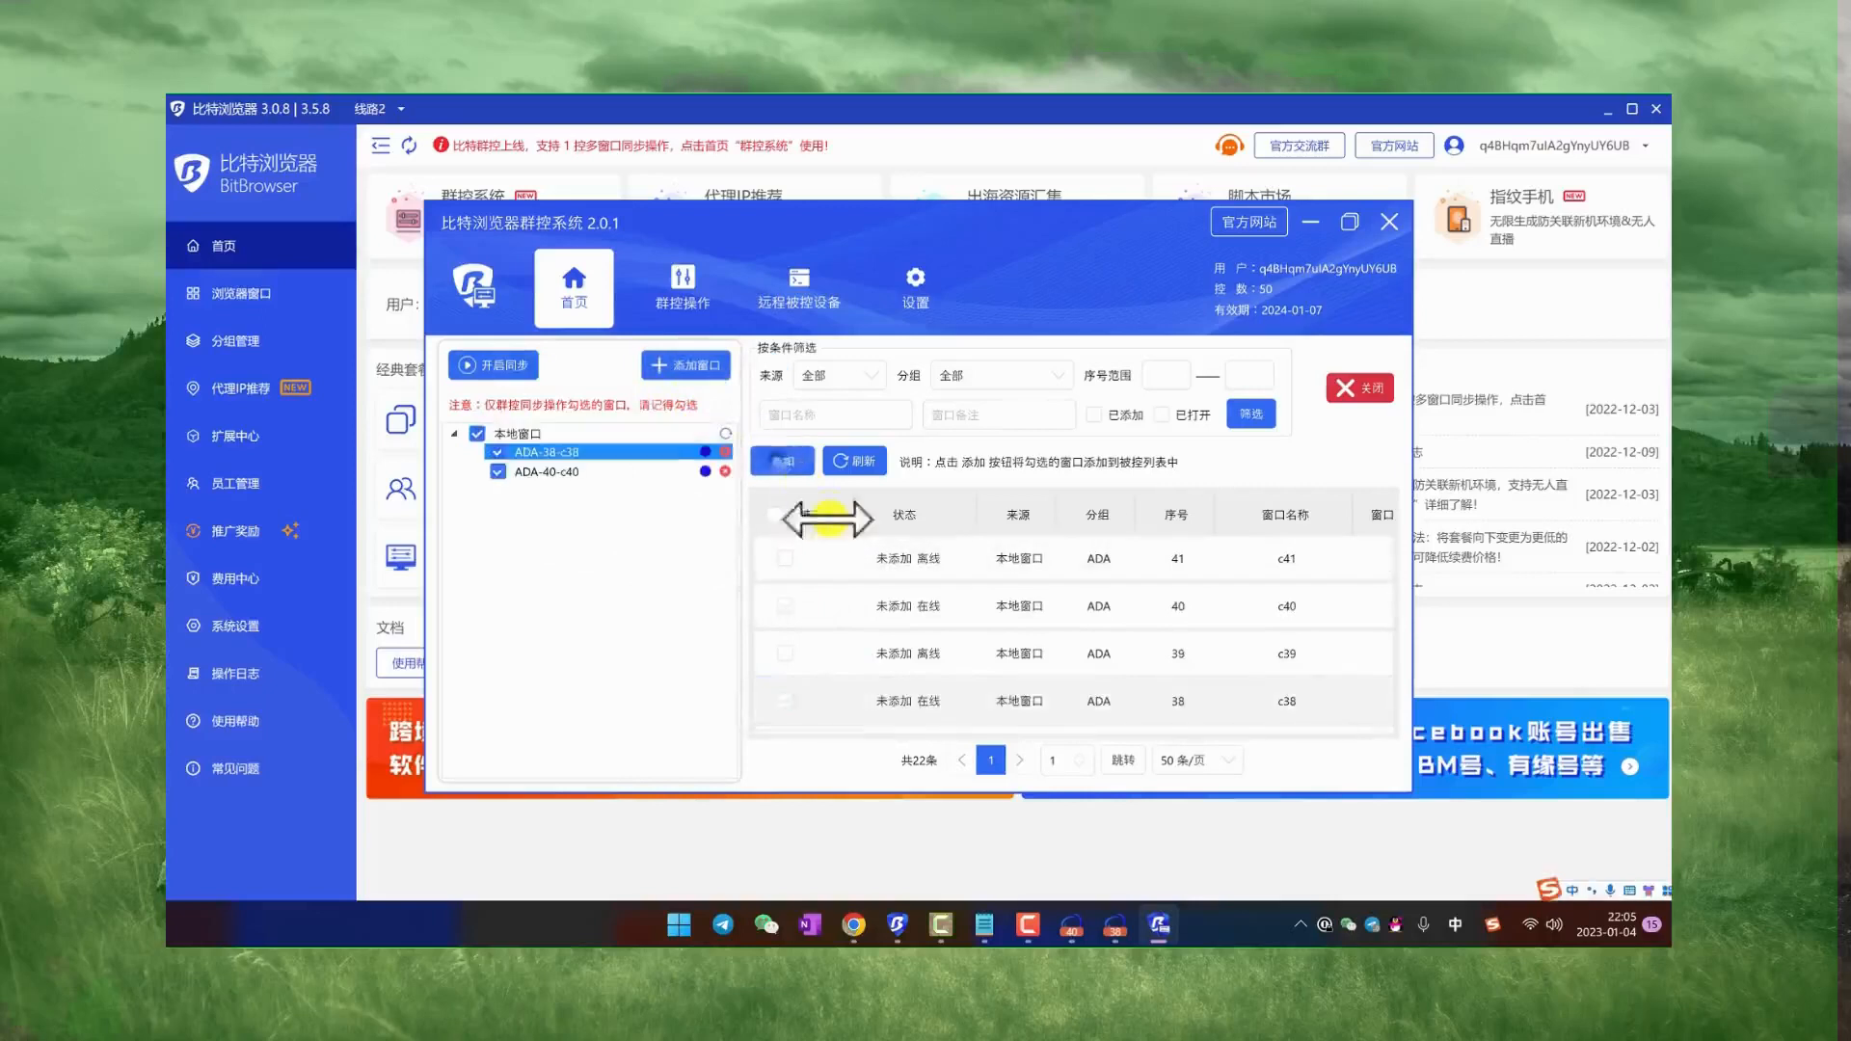
Step: Set the c38 window as the master (主控) and start the synchronization
right_click(611, 453)
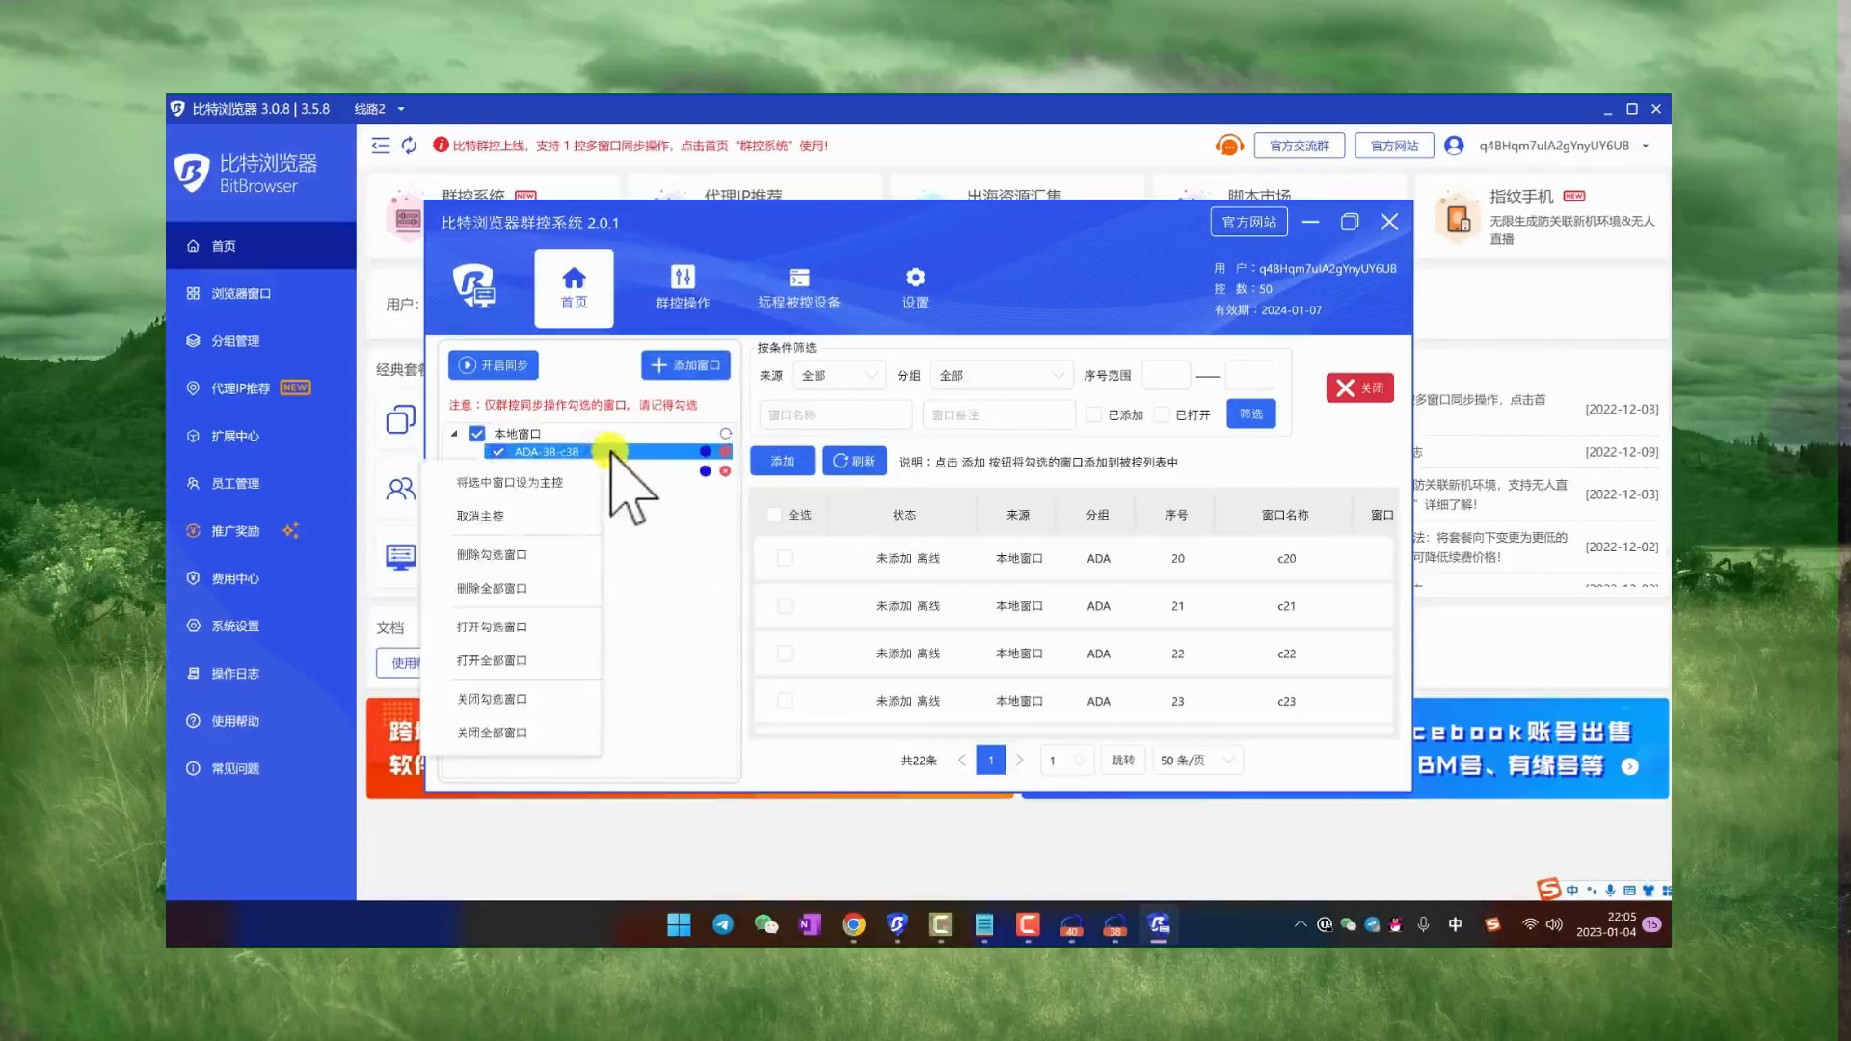
left_click(555, 482)
left_click_drag(1247, 293, 1435, 260)
left_click(831, 222)
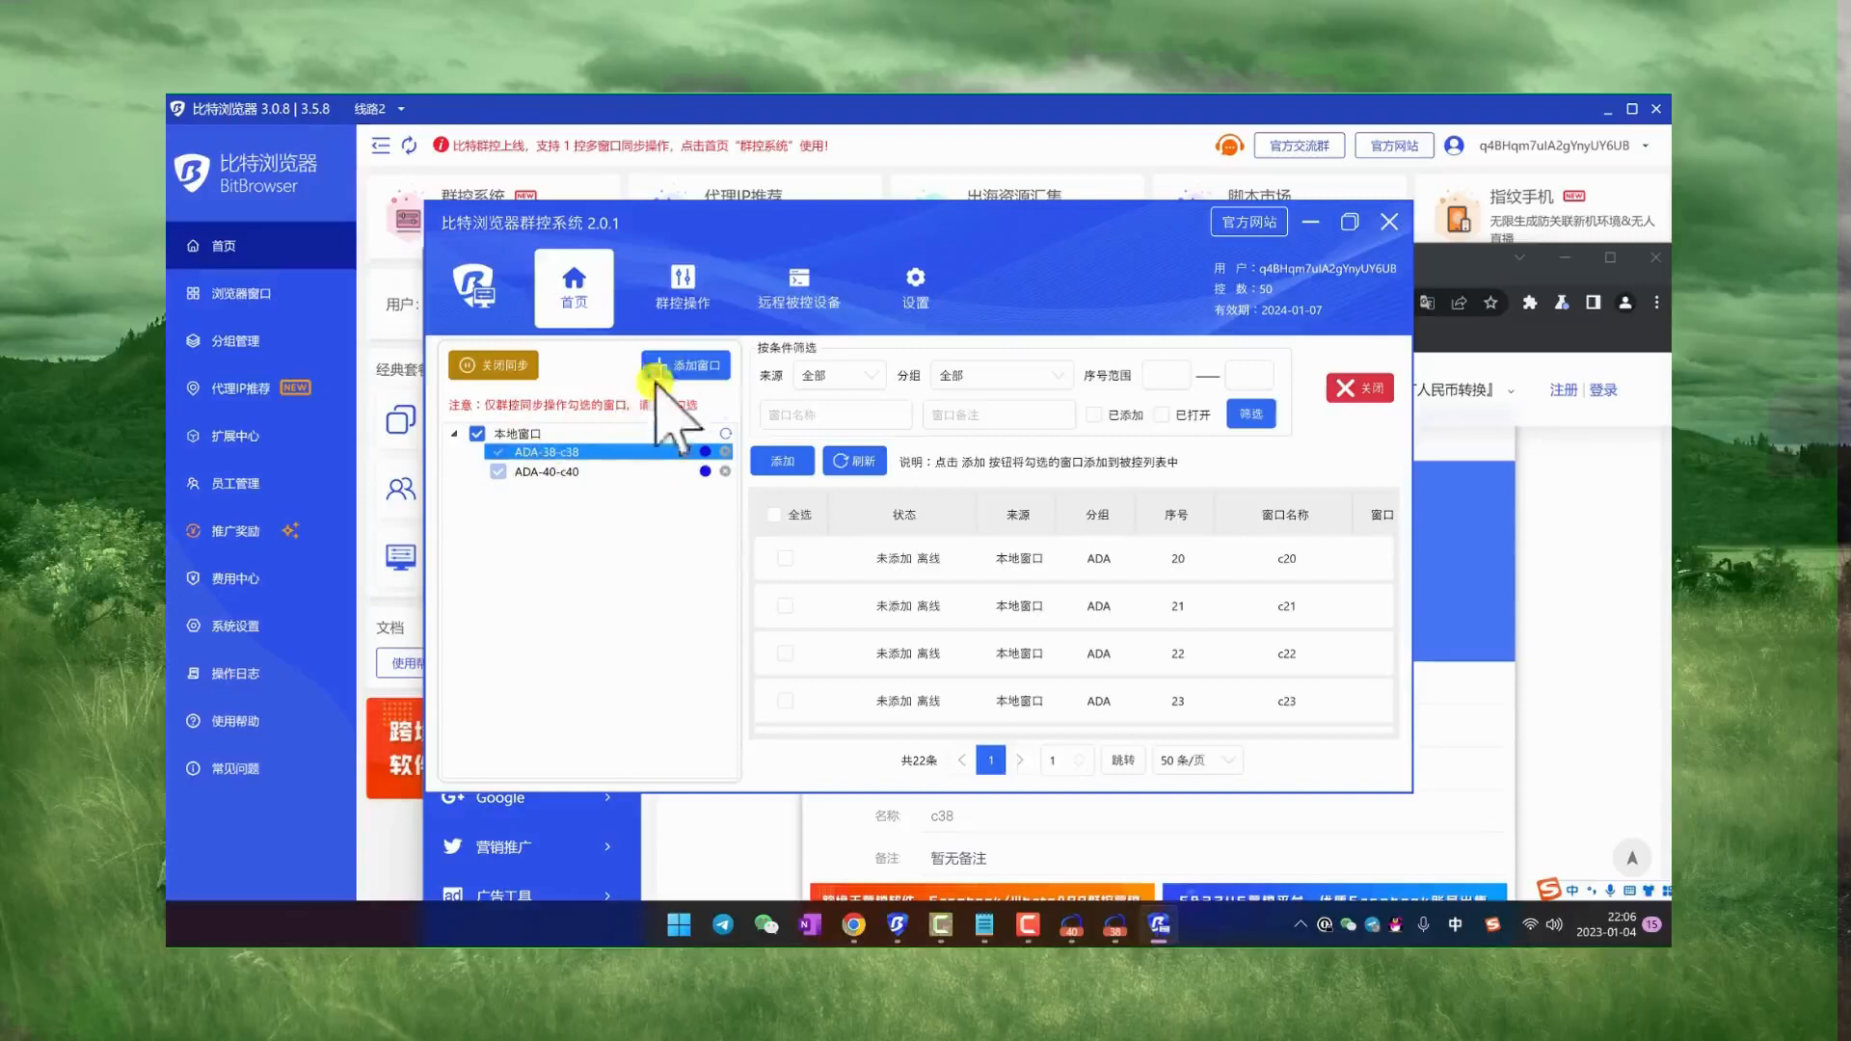
Step: Arrange the controlled windows with the grid layout (宫格排列) and move the group control window clear of them
left_click(655, 306)
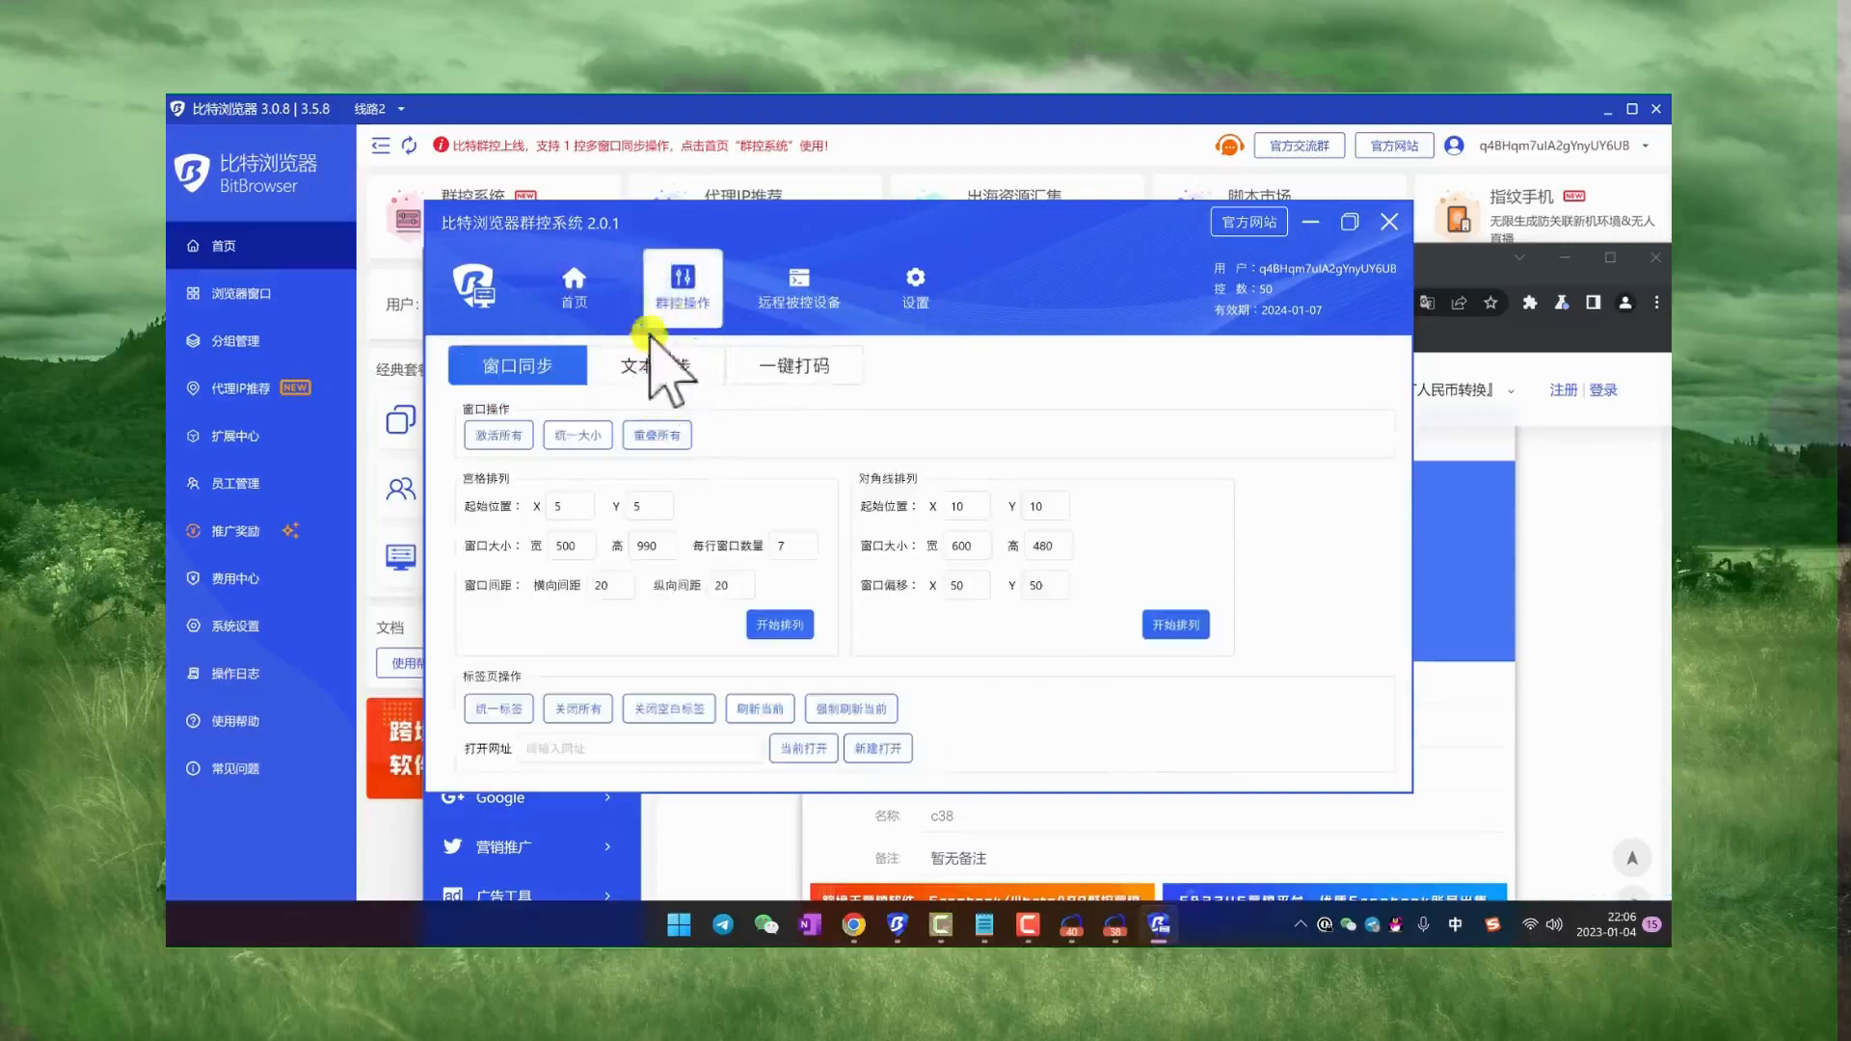
left_click(795, 626)
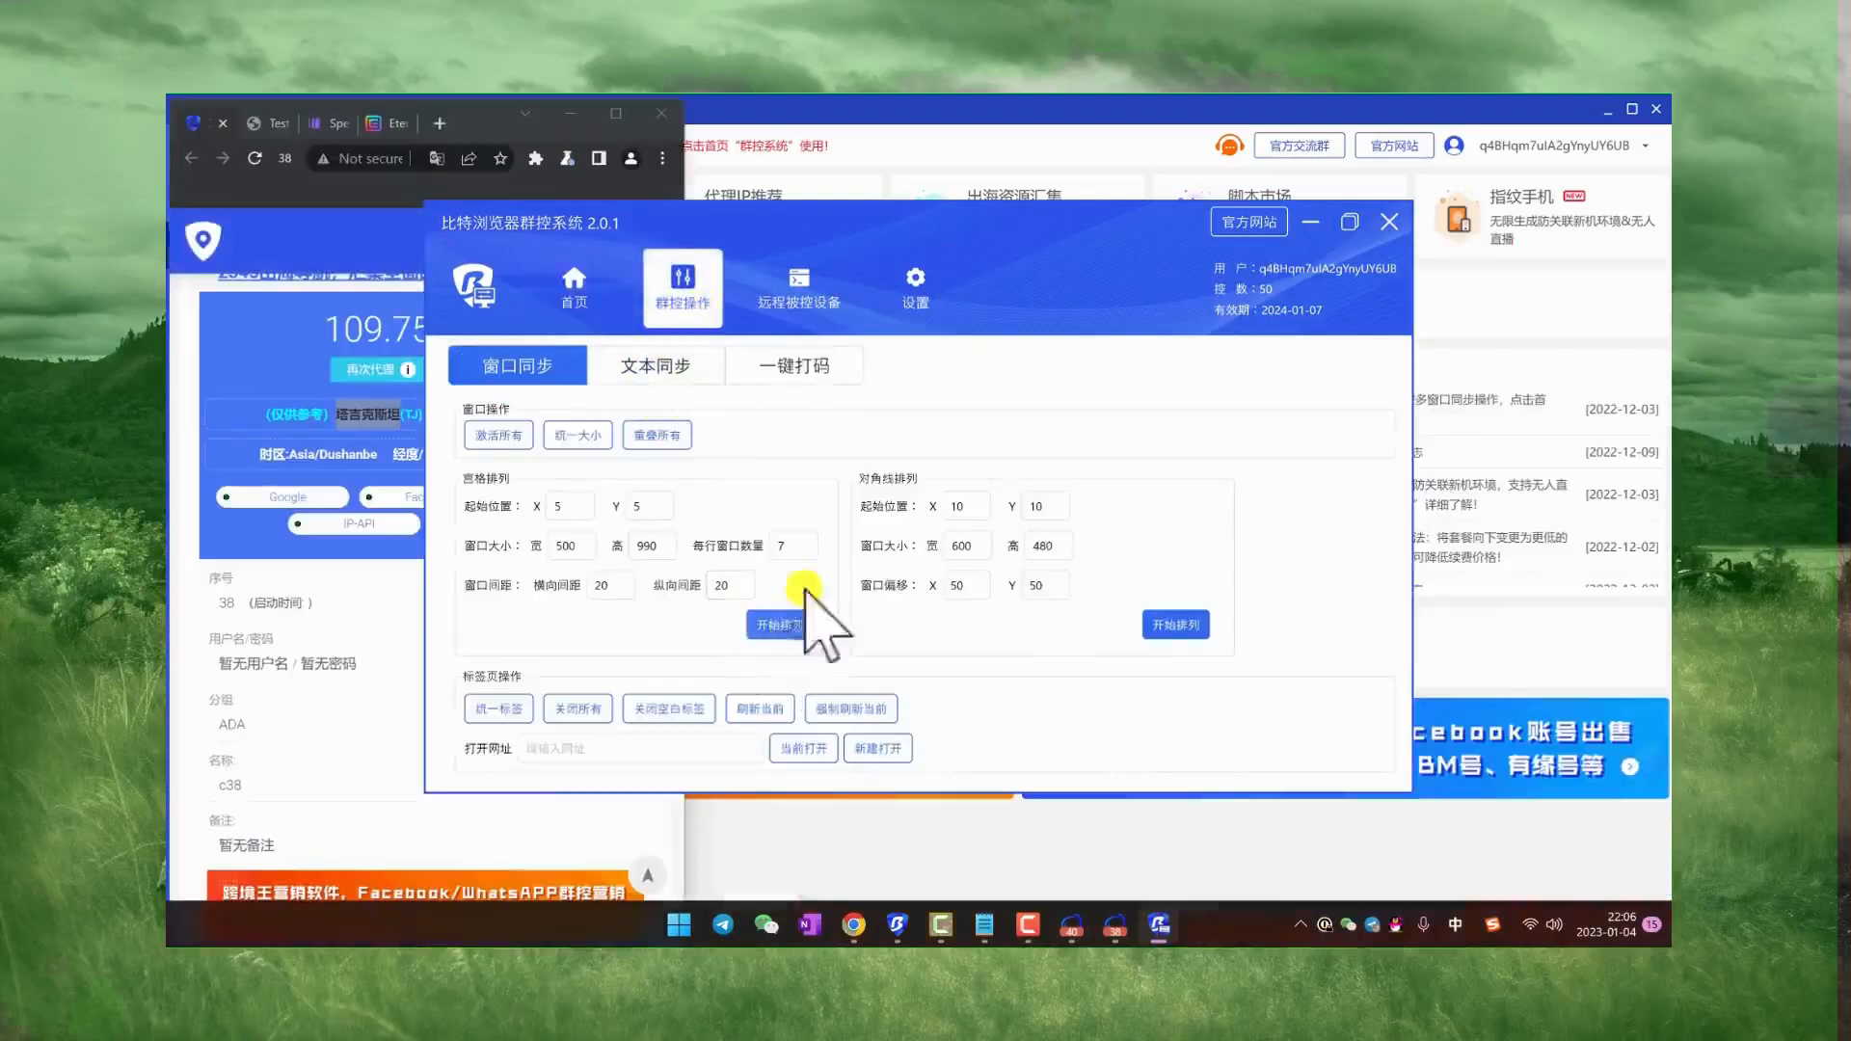
left_click_drag(868, 248, 1393, 330)
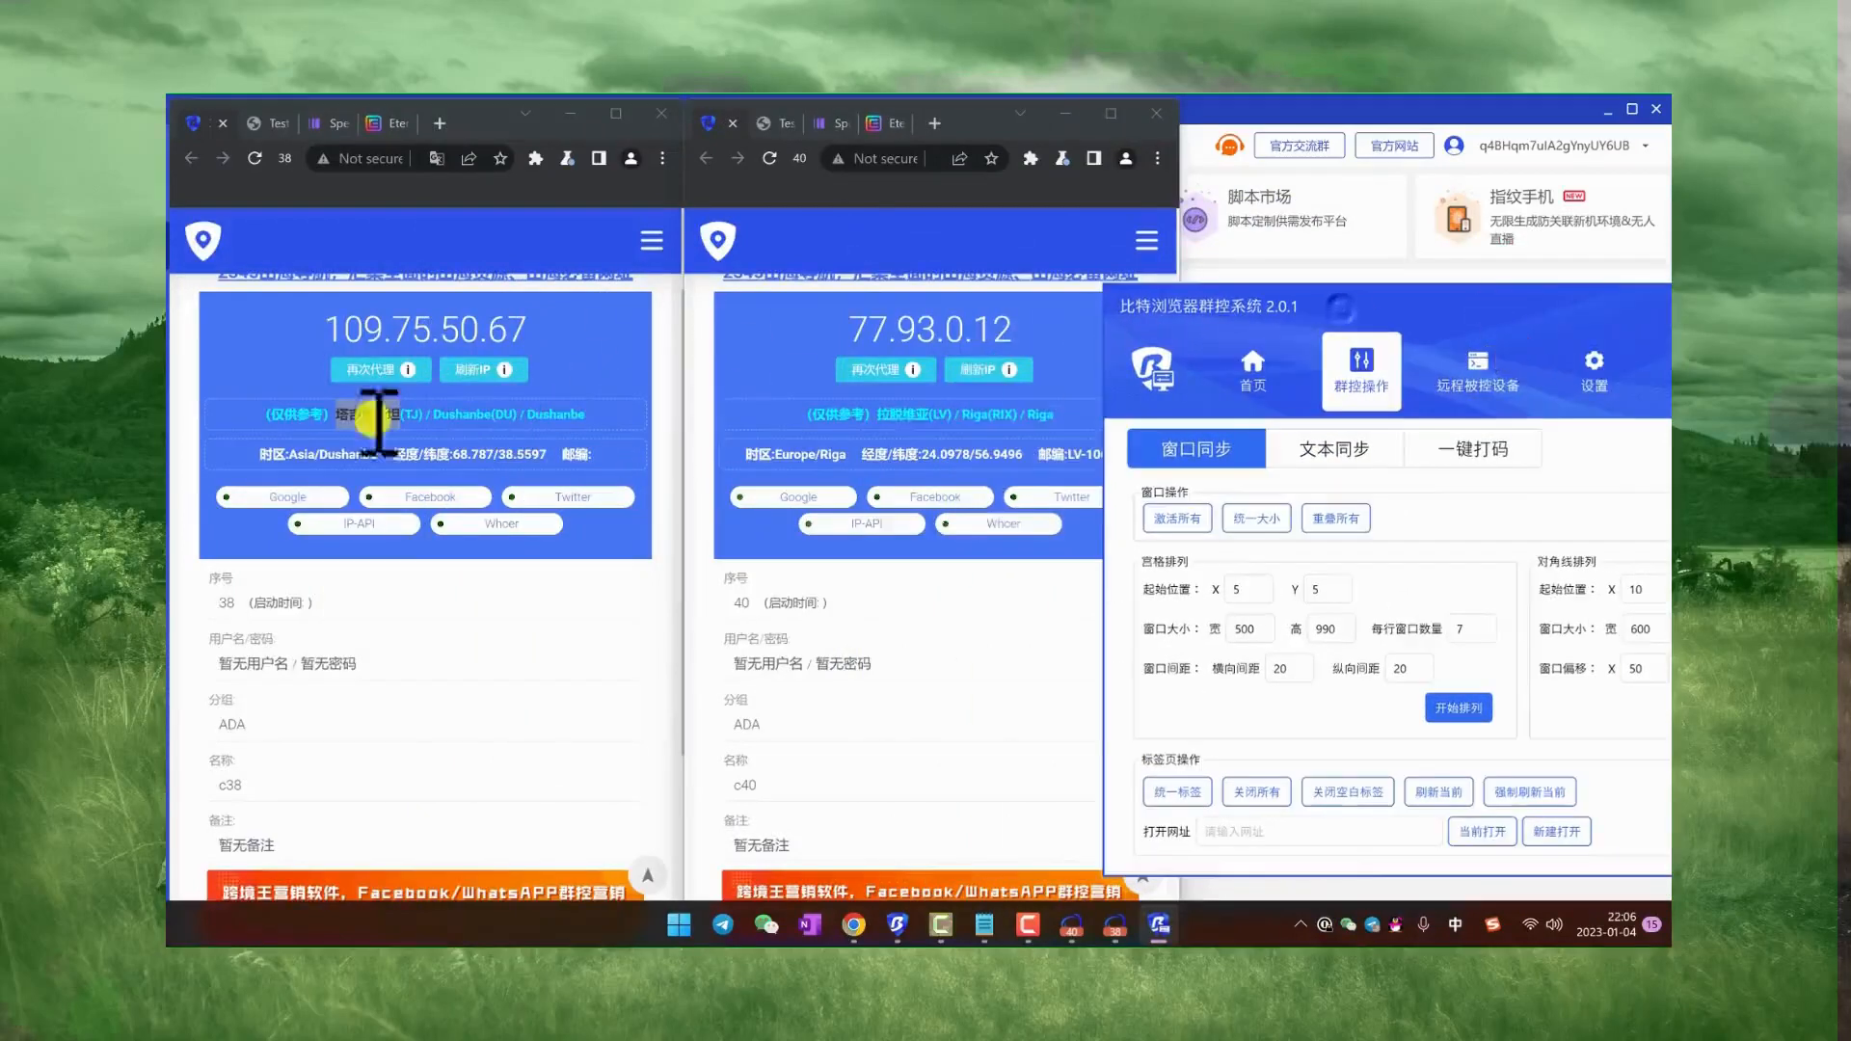
Step: Test the synchronized scrolling on the workbench pages of the c38 and c40 windows
scroll(372, 421, "down", 3)
scroll(366, 424, "up", 4)
scroll(386, 419, "down", 1)
scroll(390, 420, "down", 3)
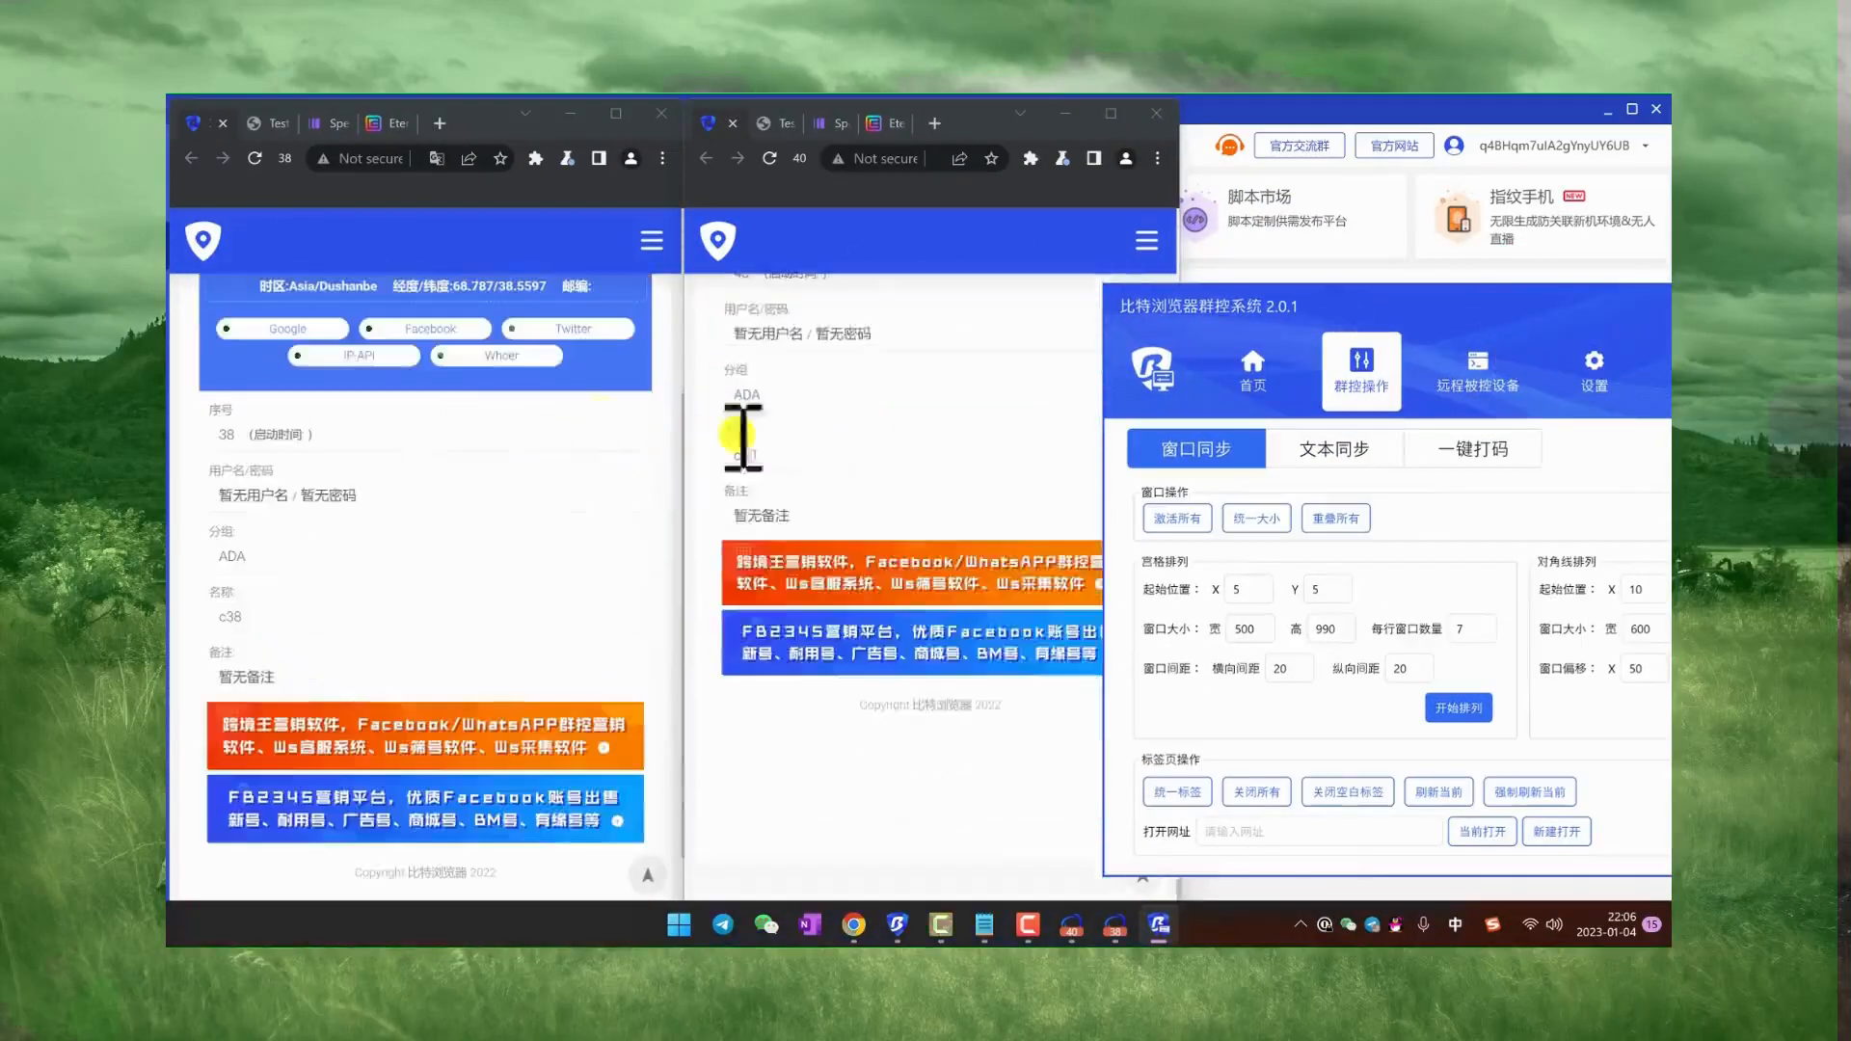
scroll(412, 410, "up", 5)
scroll(401, 380, "down", 3)
scroll(385, 367, "up", 4)
Step: Test tab switching from the c38 window between the Testnets faucet and Spectrum pages, ending on the faucet page
left_click(272, 123)
scroll(386, 405, "down", 1)
scroll(434, 318, "up", 1)
left_click(328, 123)
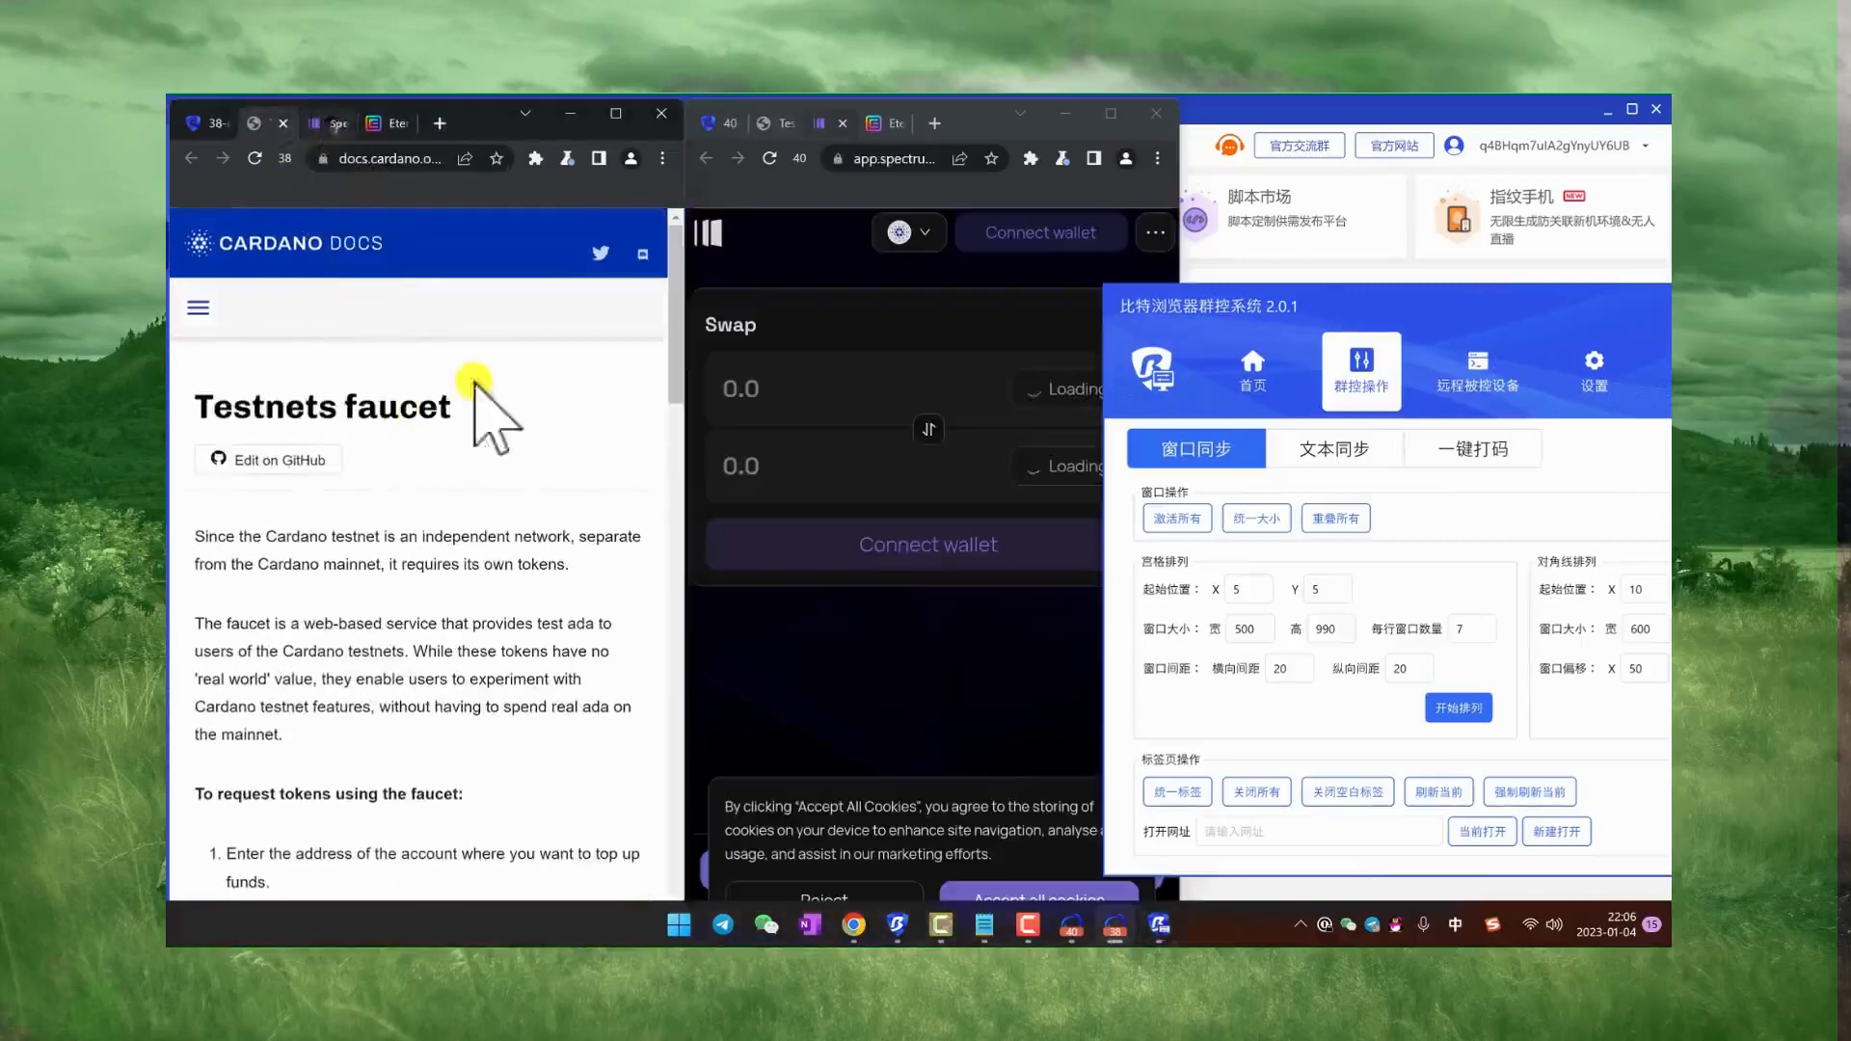
left_click(273, 124)
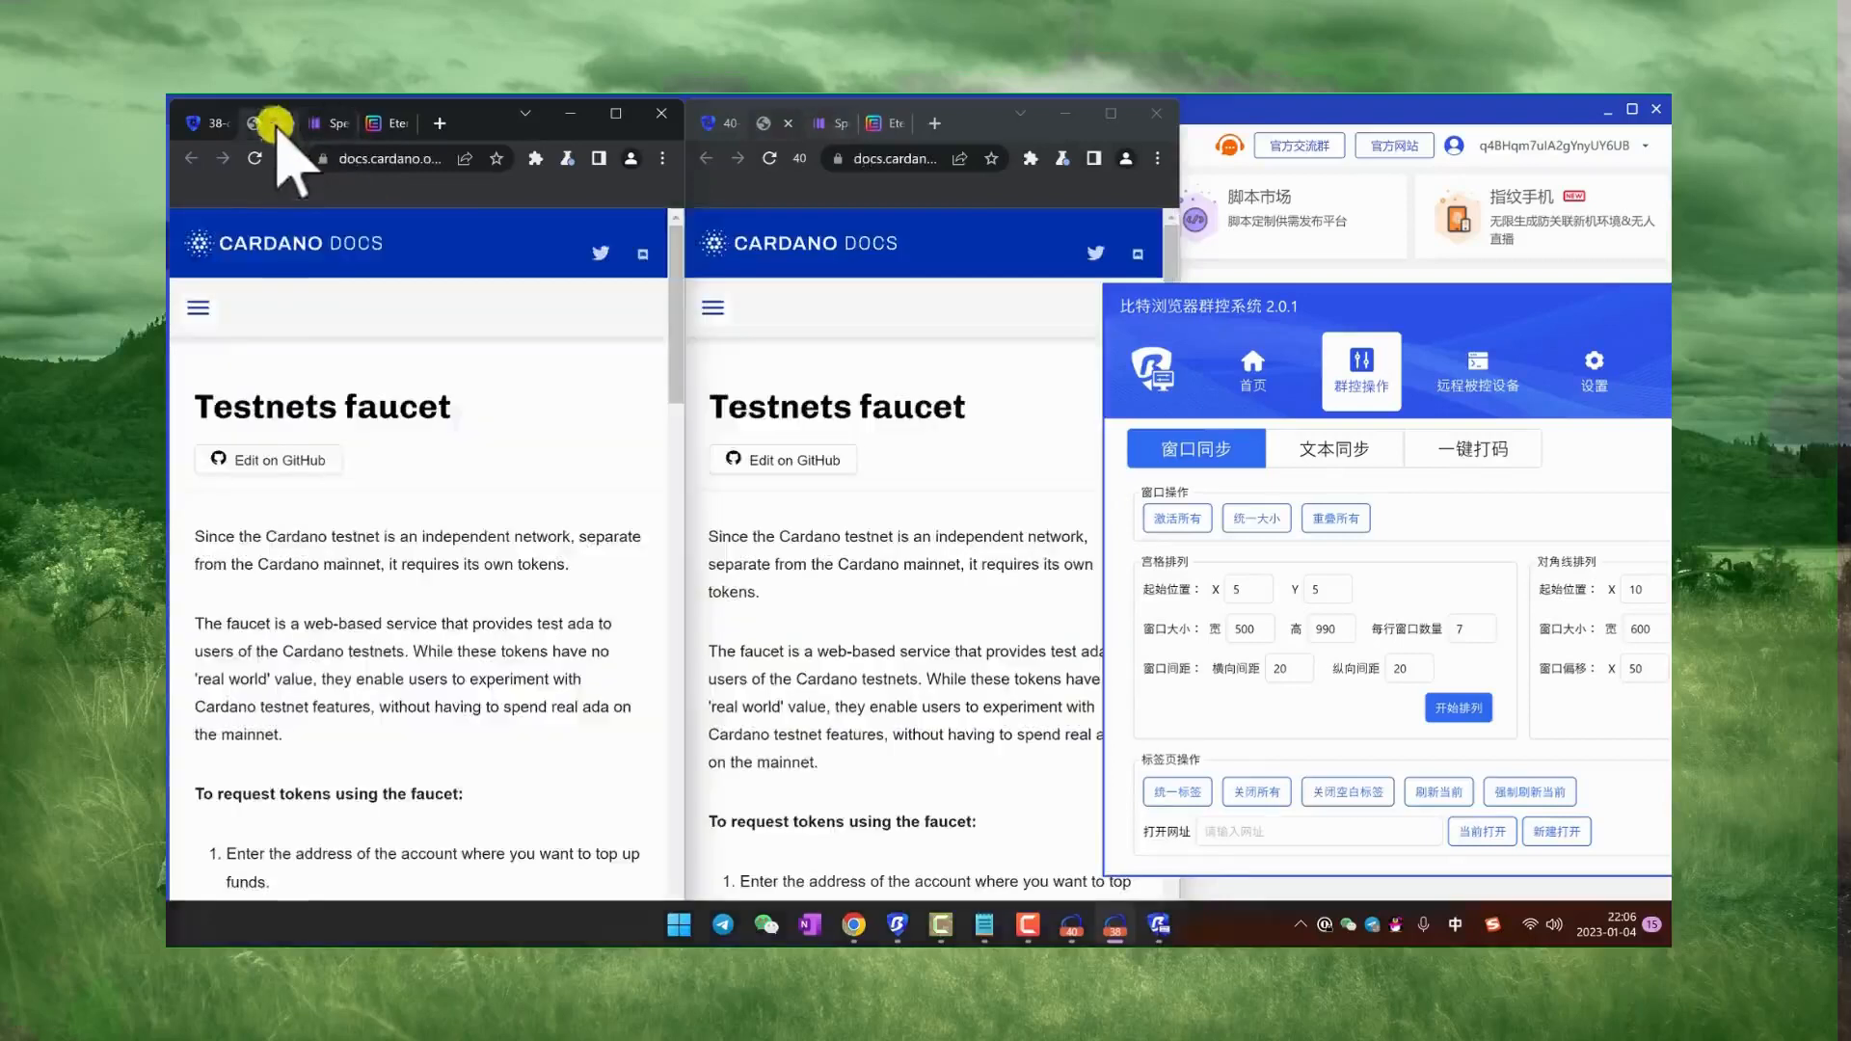
Step: Load baidu.com in a new tab of the c38 window and return to its Testnets faucet page
left_click(440, 125)
type("baidu.com")
key("Return")
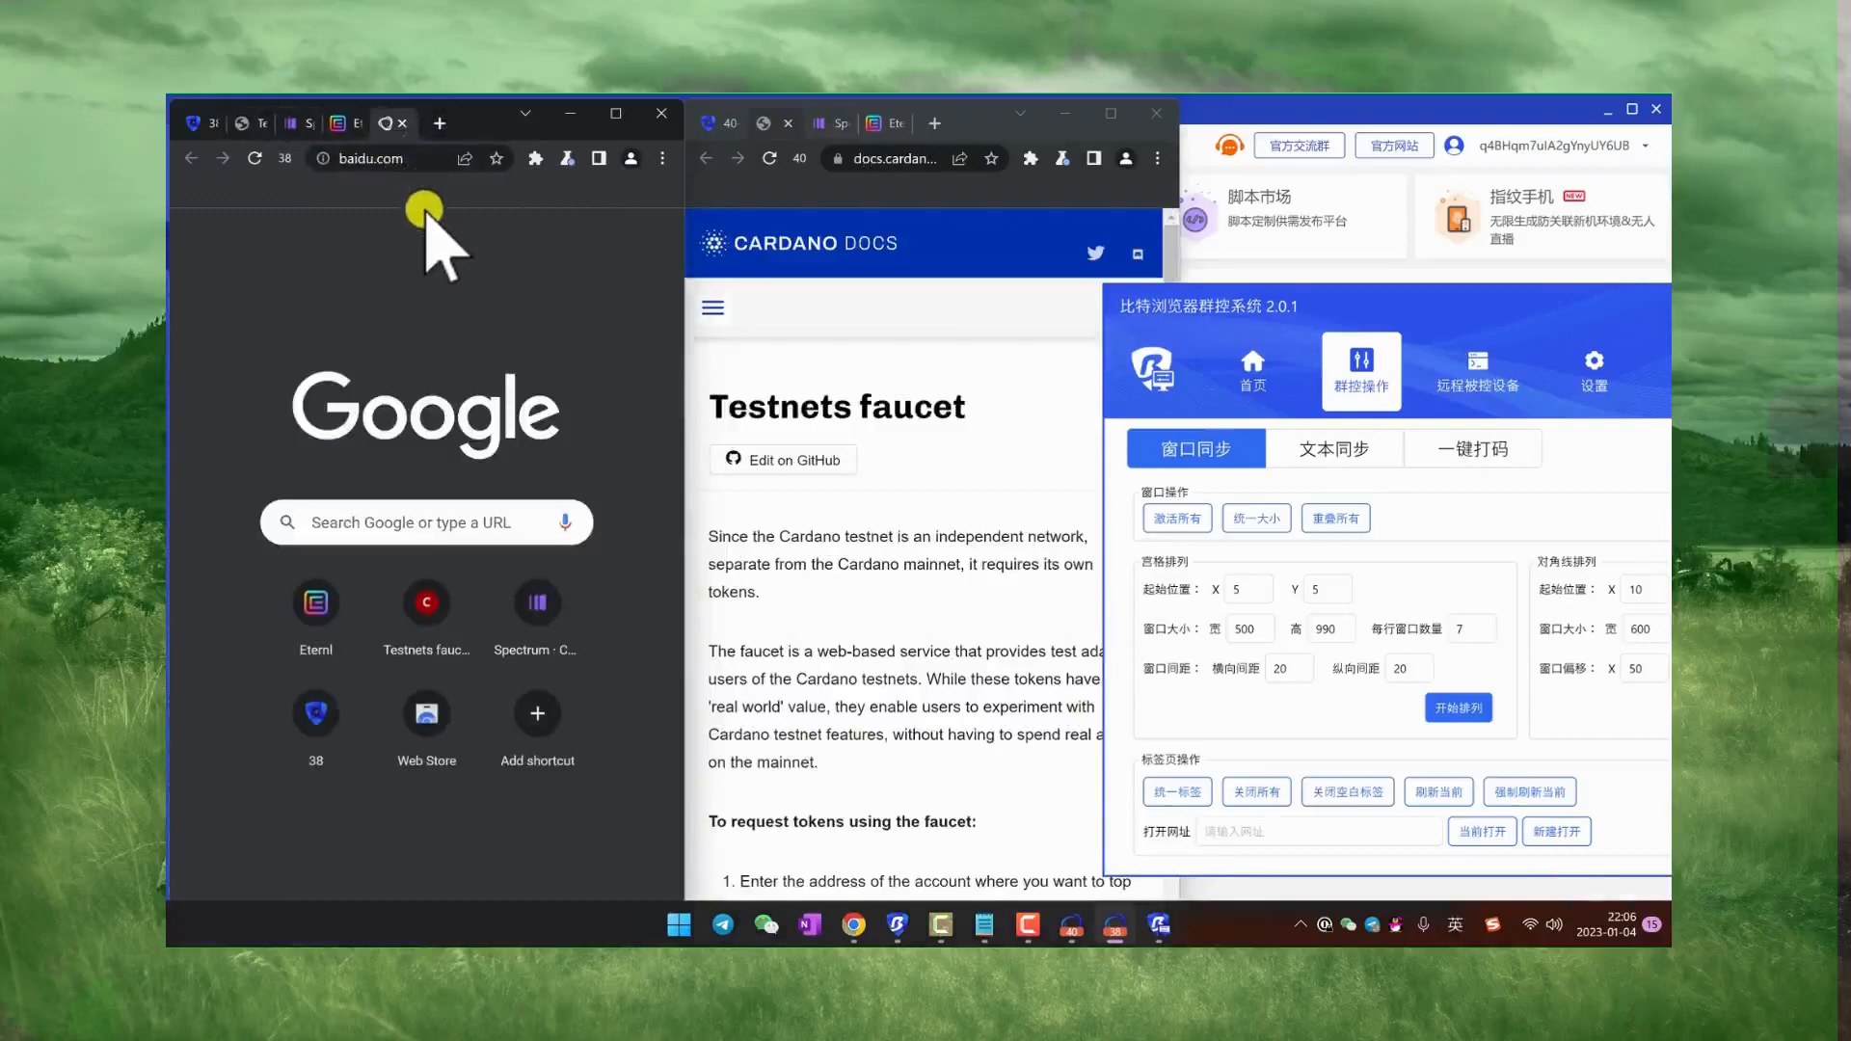
left_click(249, 124)
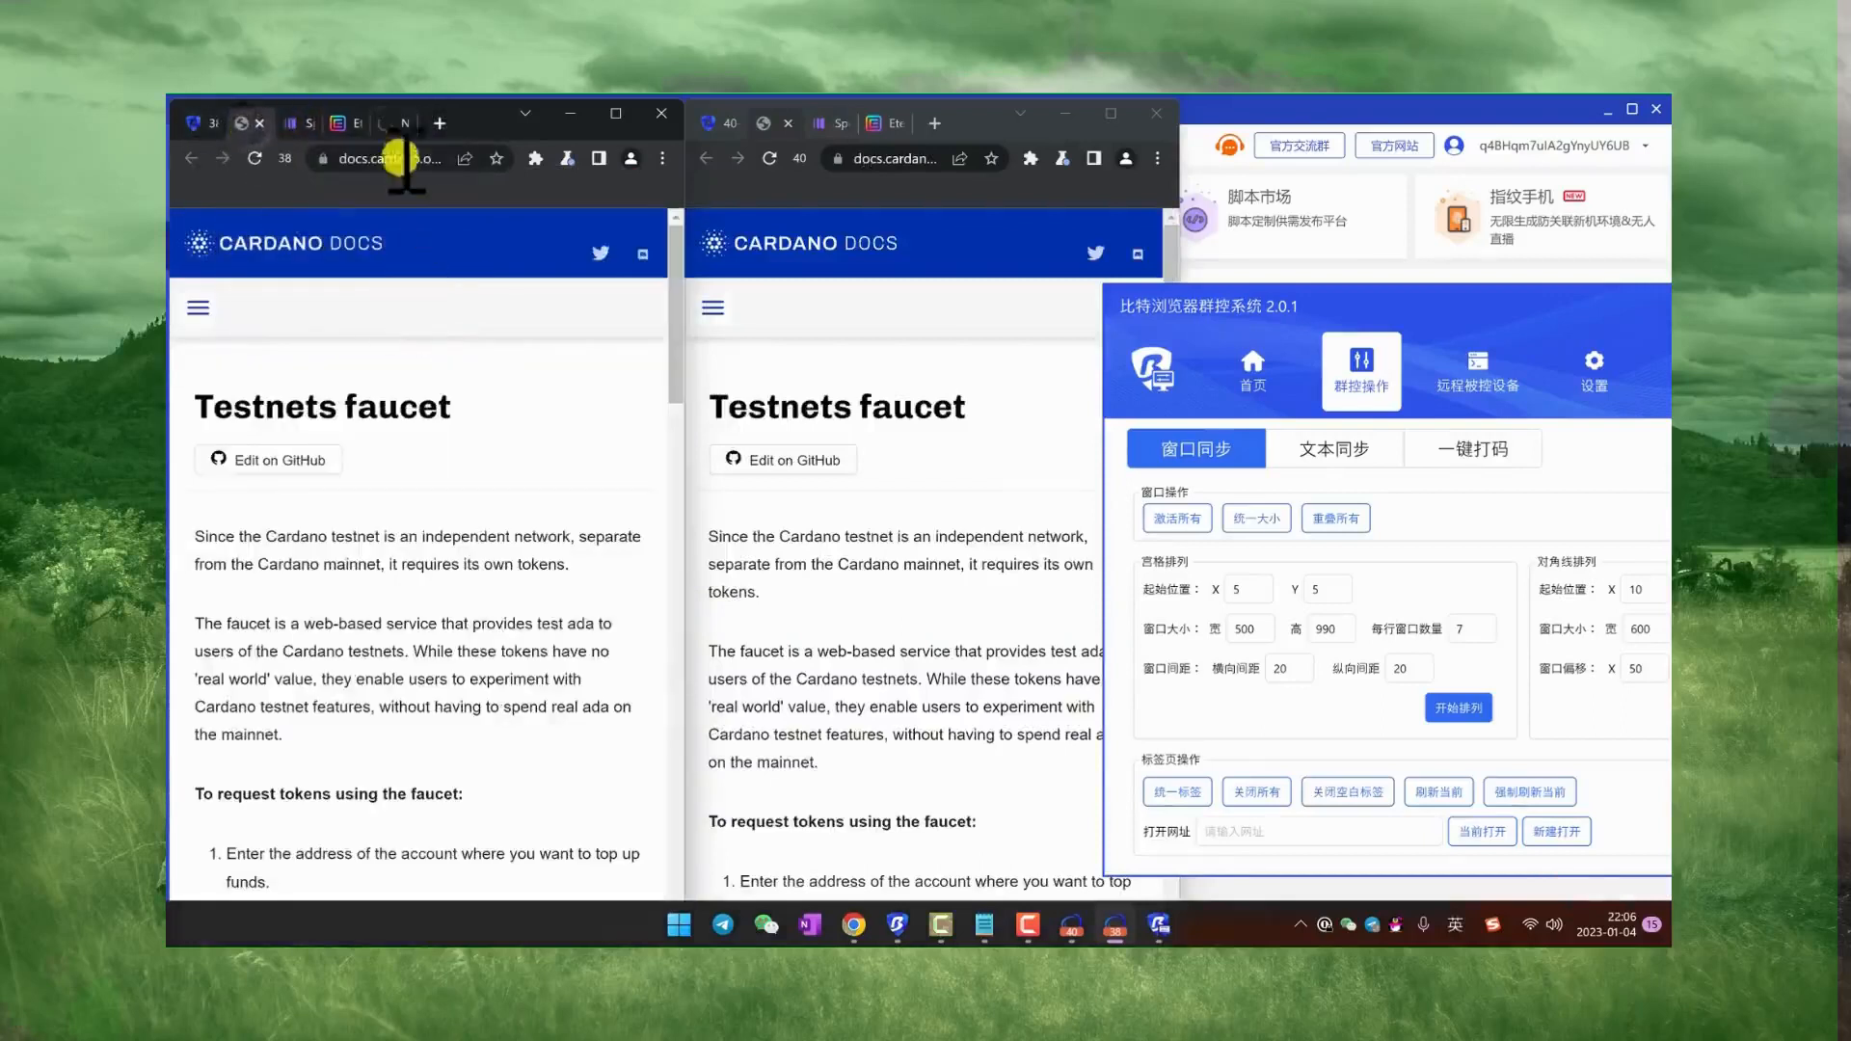
Step: Open a new tab in the c40 window and bring both windows back to their Testnets faucet pages
left_click(947, 126)
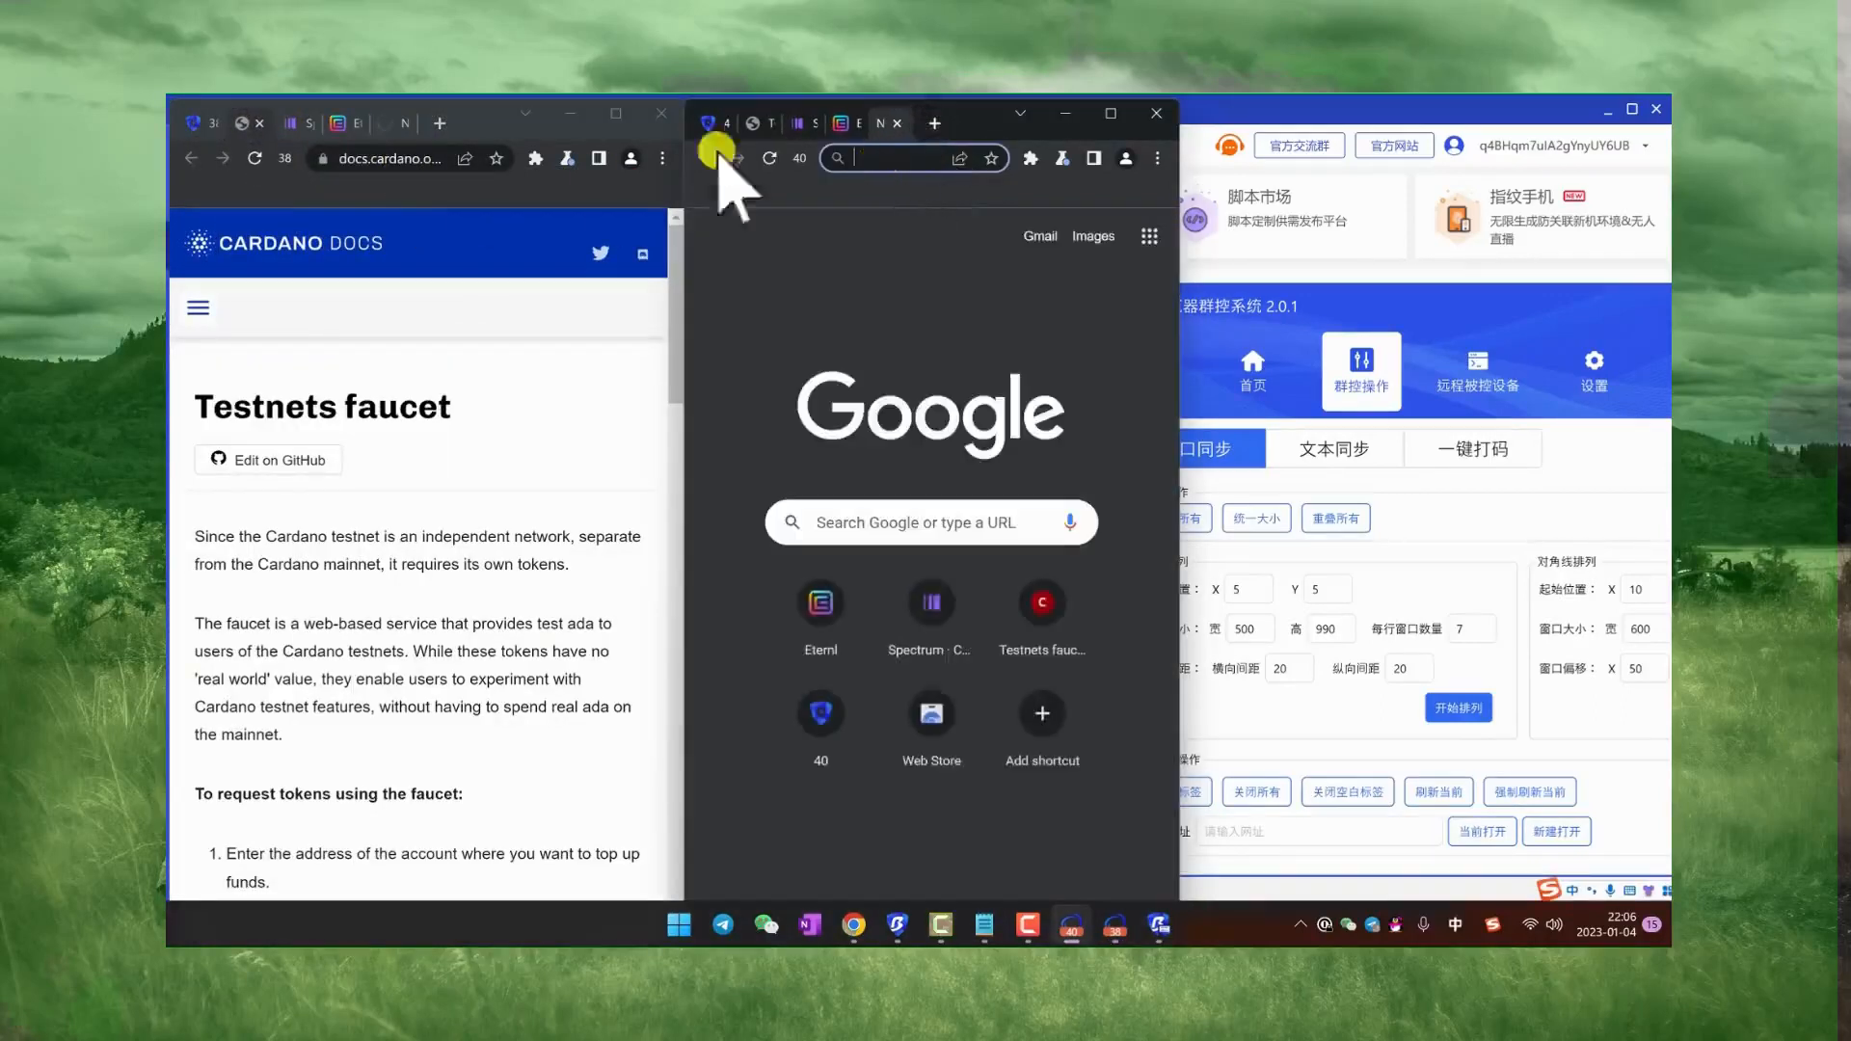
left_click(388, 123)
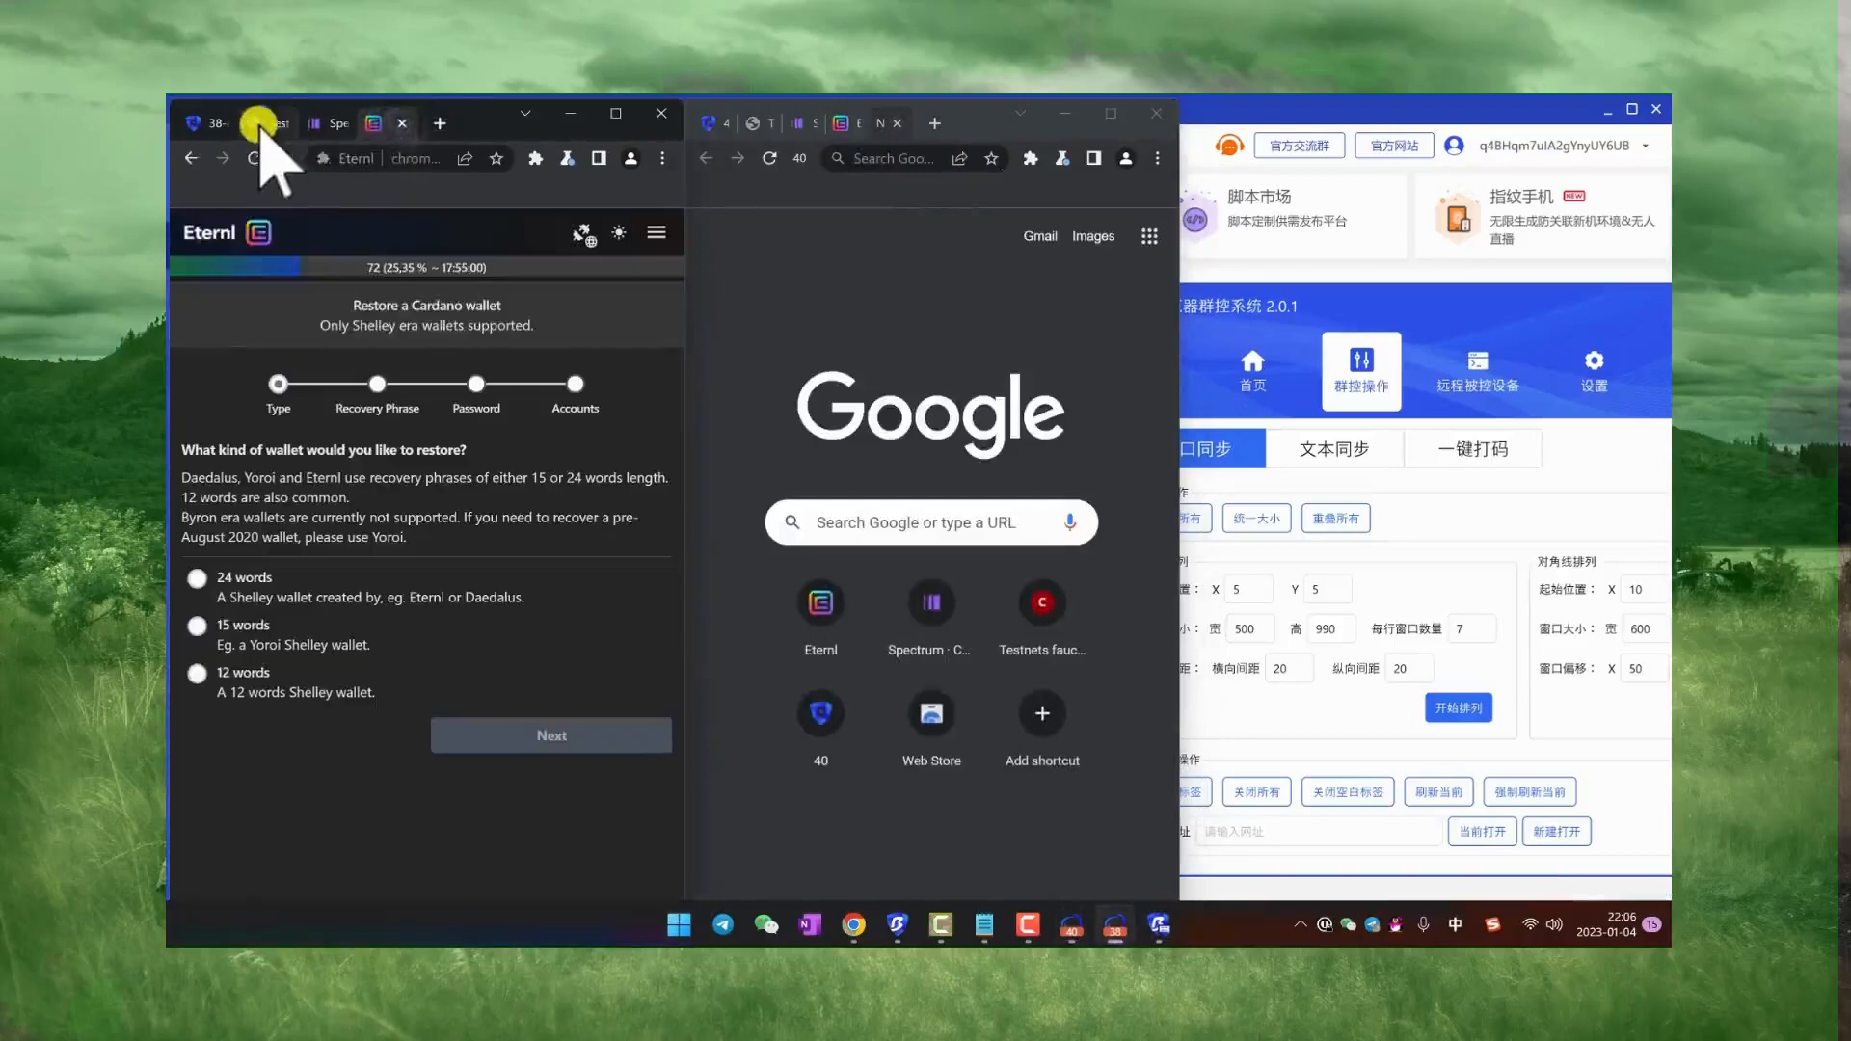
left_click(264, 128)
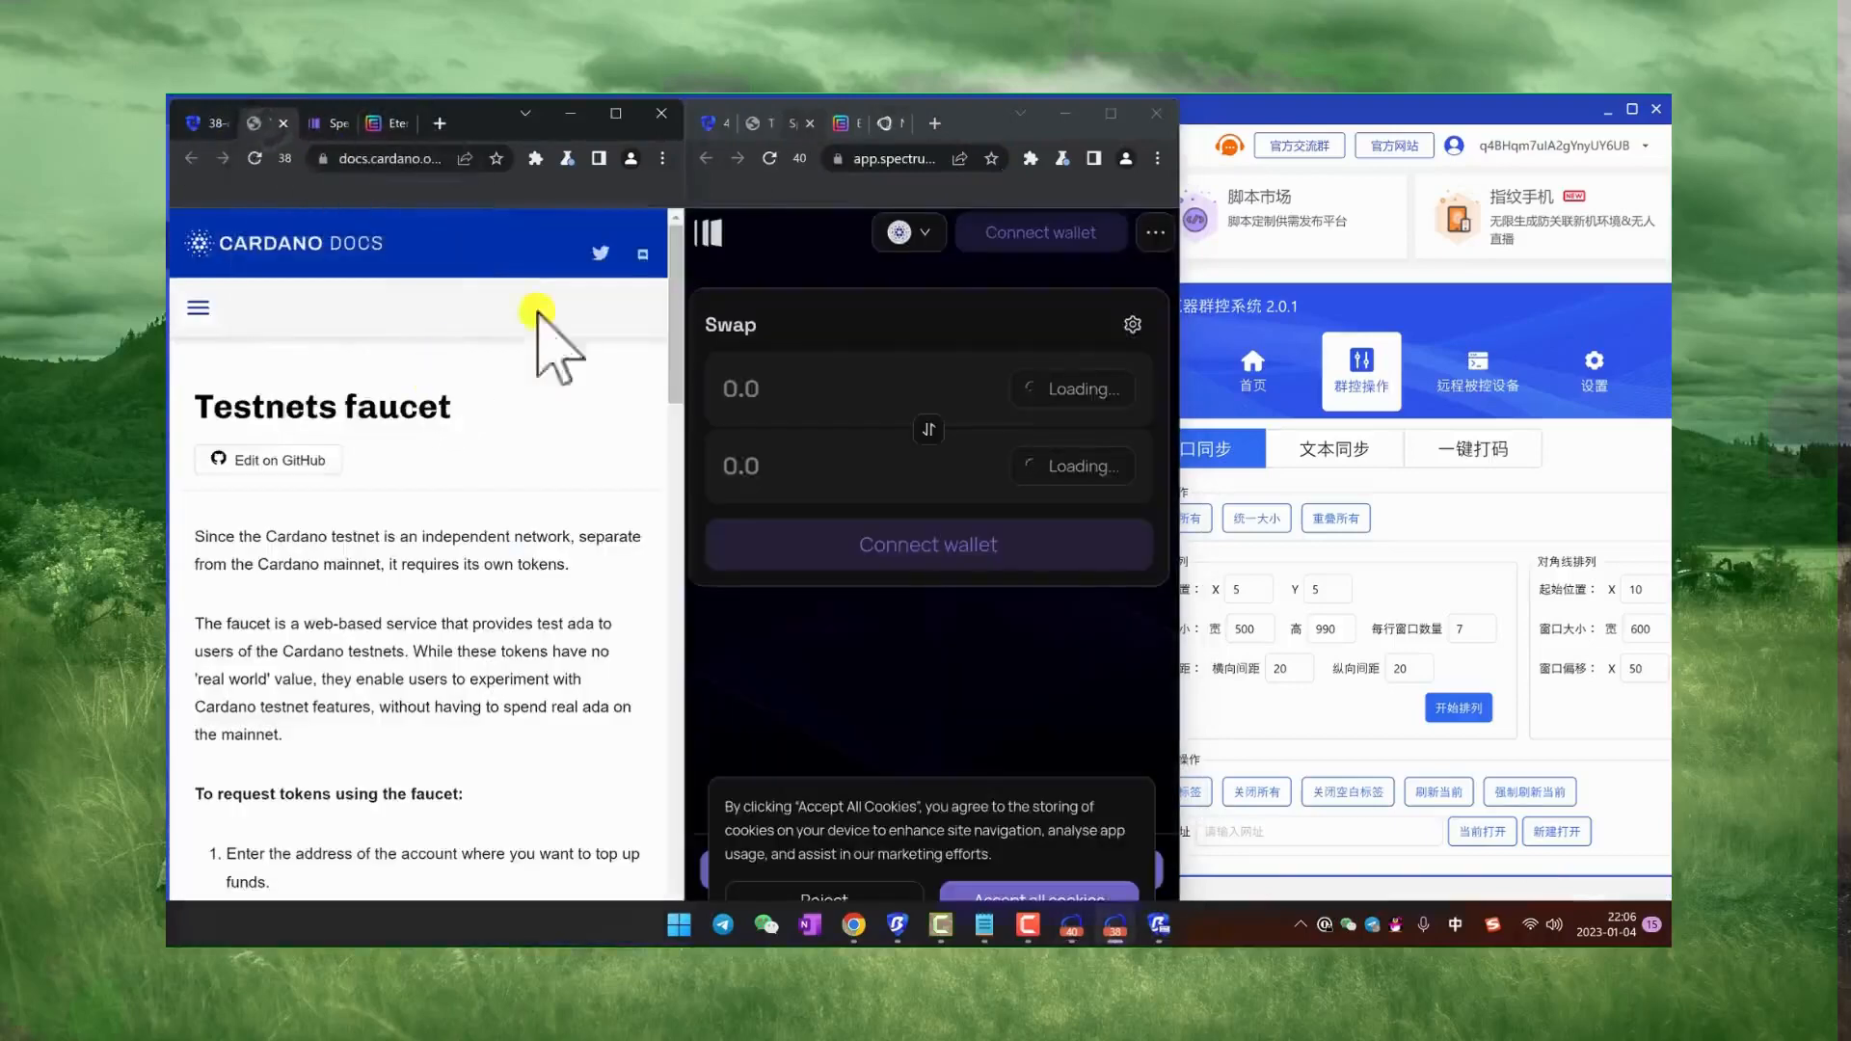
left_click(847, 124)
left_click(757, 123)
Step: Examine the faucet request form in both windows and focus the Address field in the c38 window
scroll(493, 376, "down", 5)
scroll(493, 376, "up", 5)
scroll(491, 443, "down", 10)
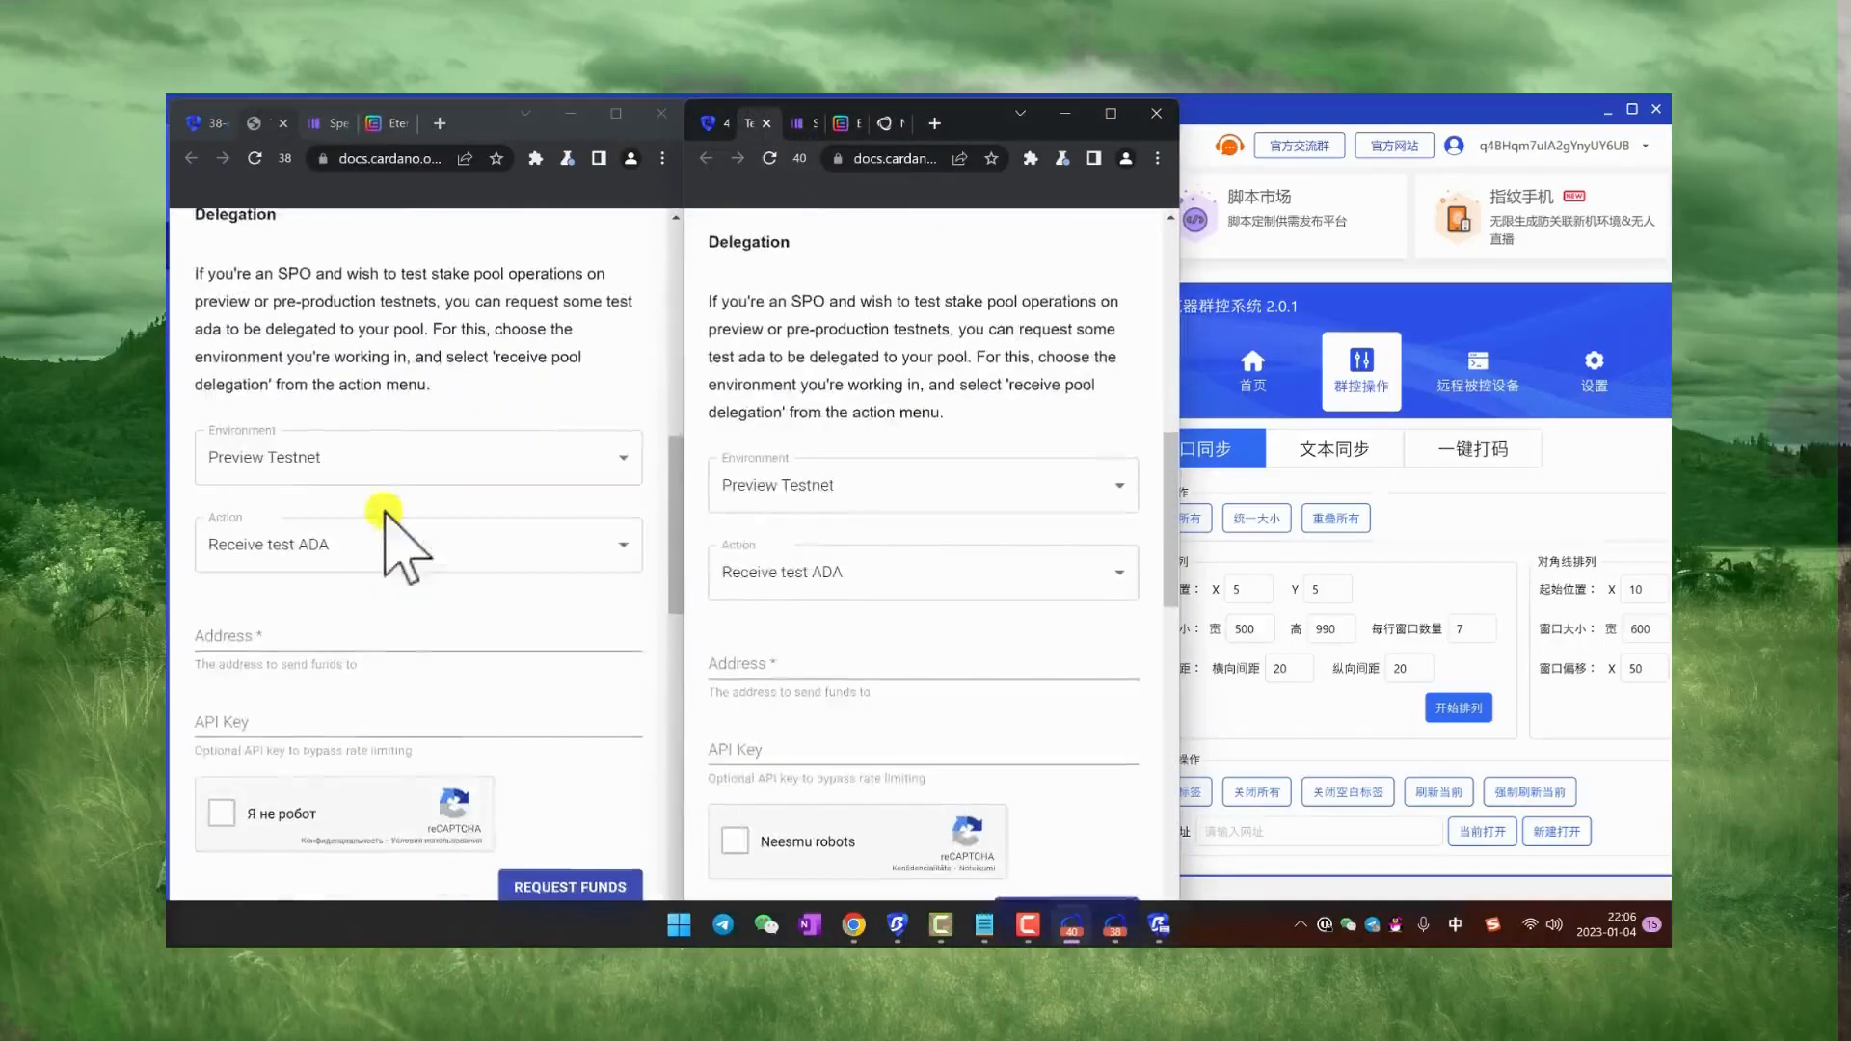
left_click(412, 532)
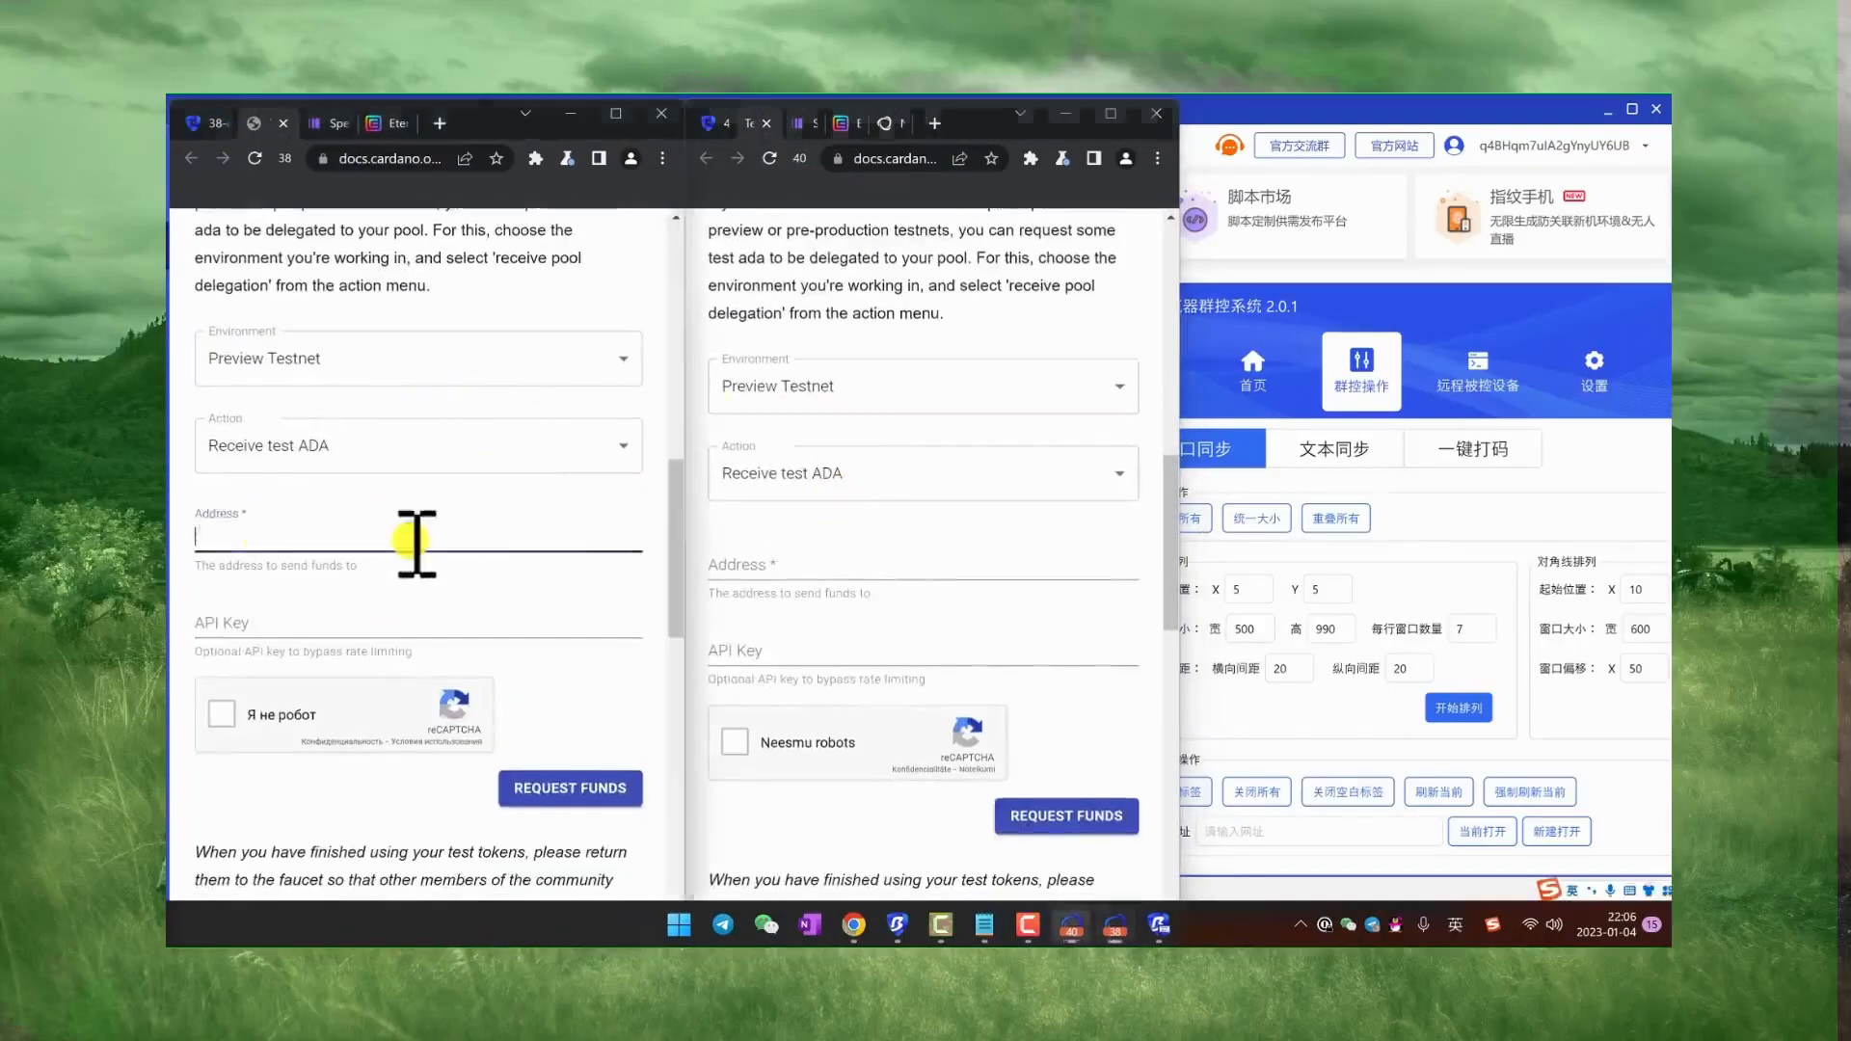
scroll(526, 397, "up", 2)
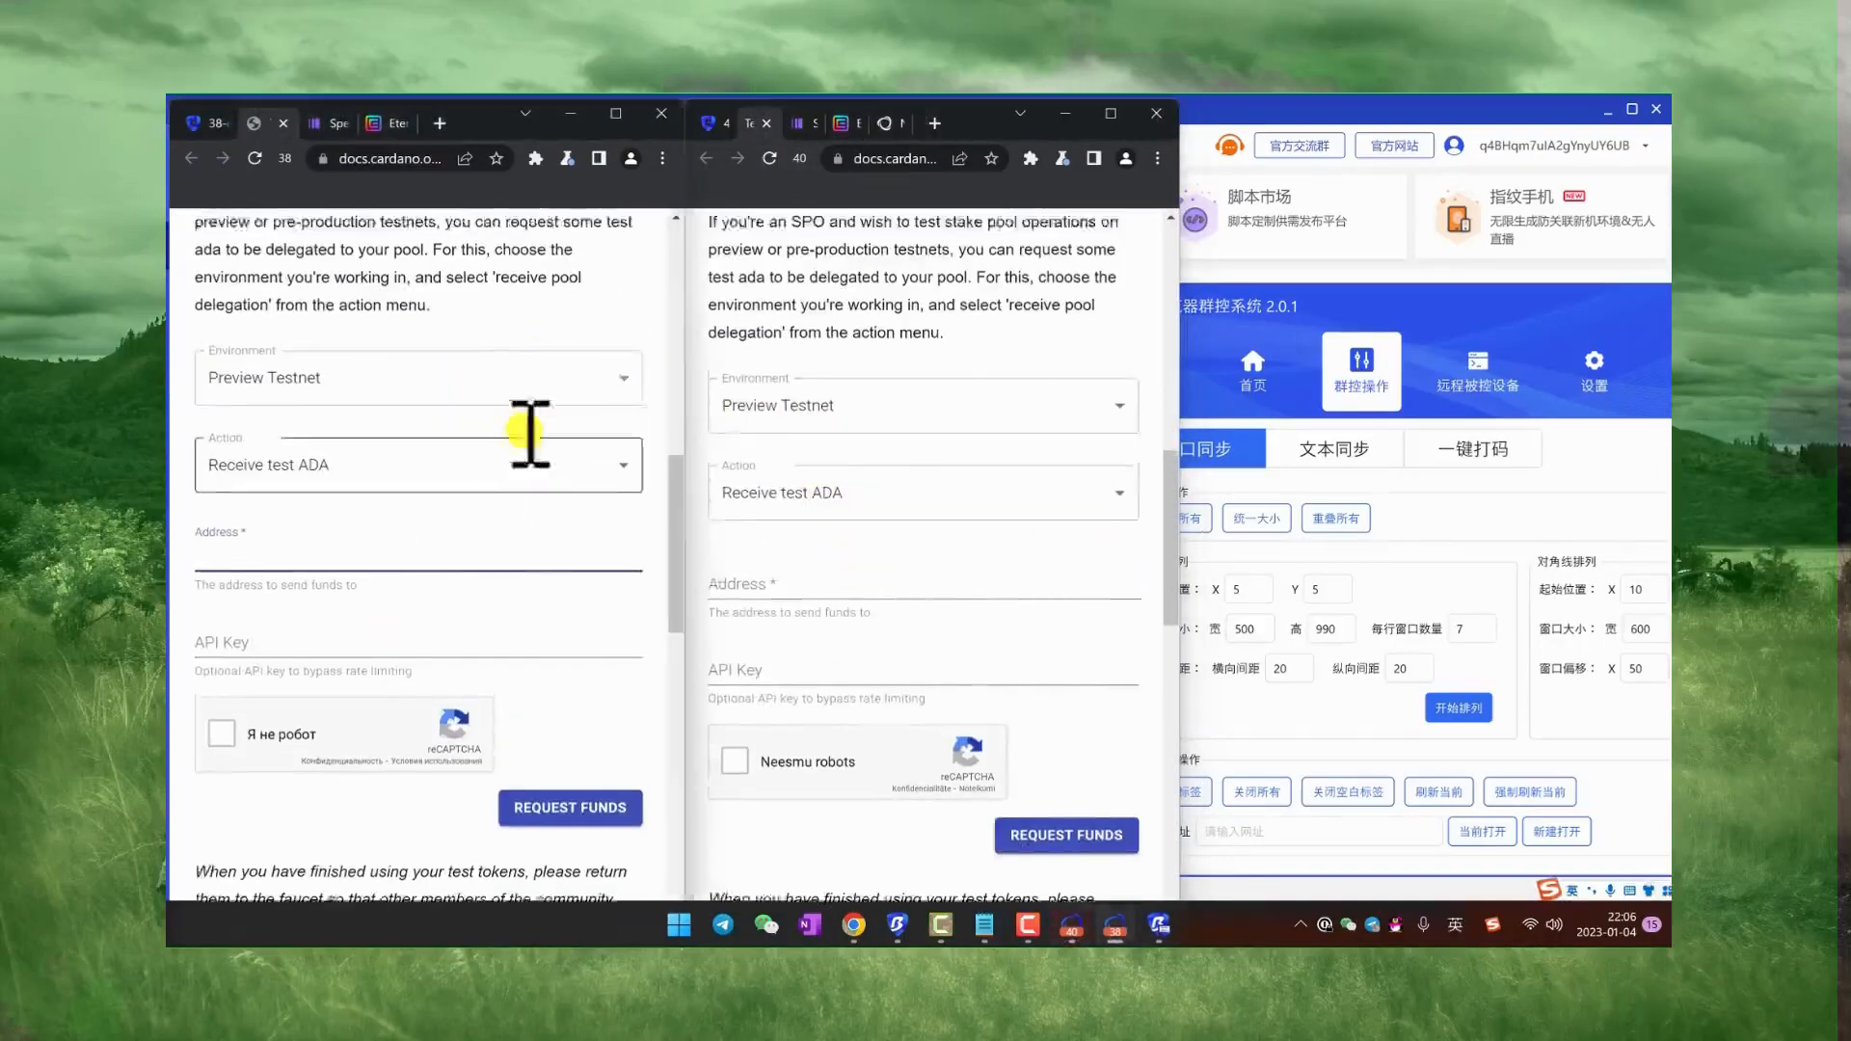
Step: Bring the group control window forward, reposition it over the browser windows and return to its home page (首页)
left_click(1516, 286)
left_click_drag(1463, 306, 1207, 290)
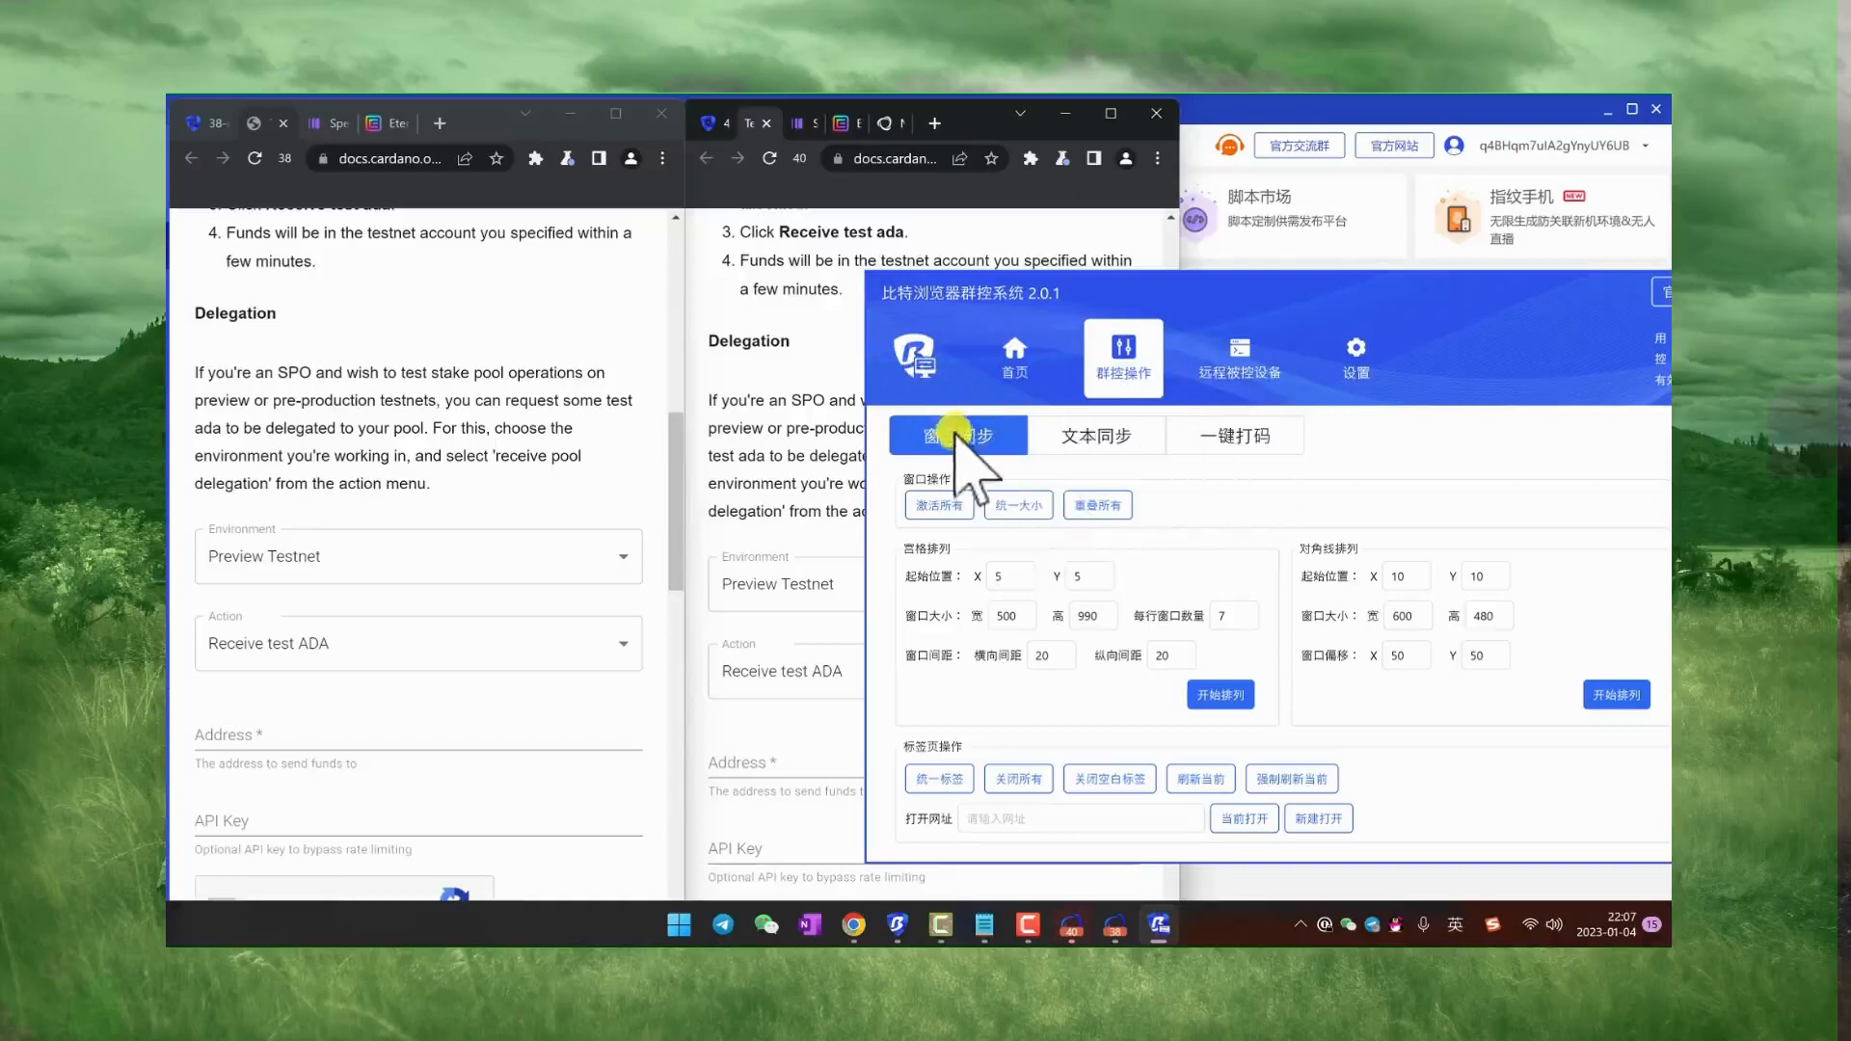
left_click(1025, 367)
left_click(1118, 369)
left_click(987, 366)
left_click_drag(1159, 289, 841, 282)
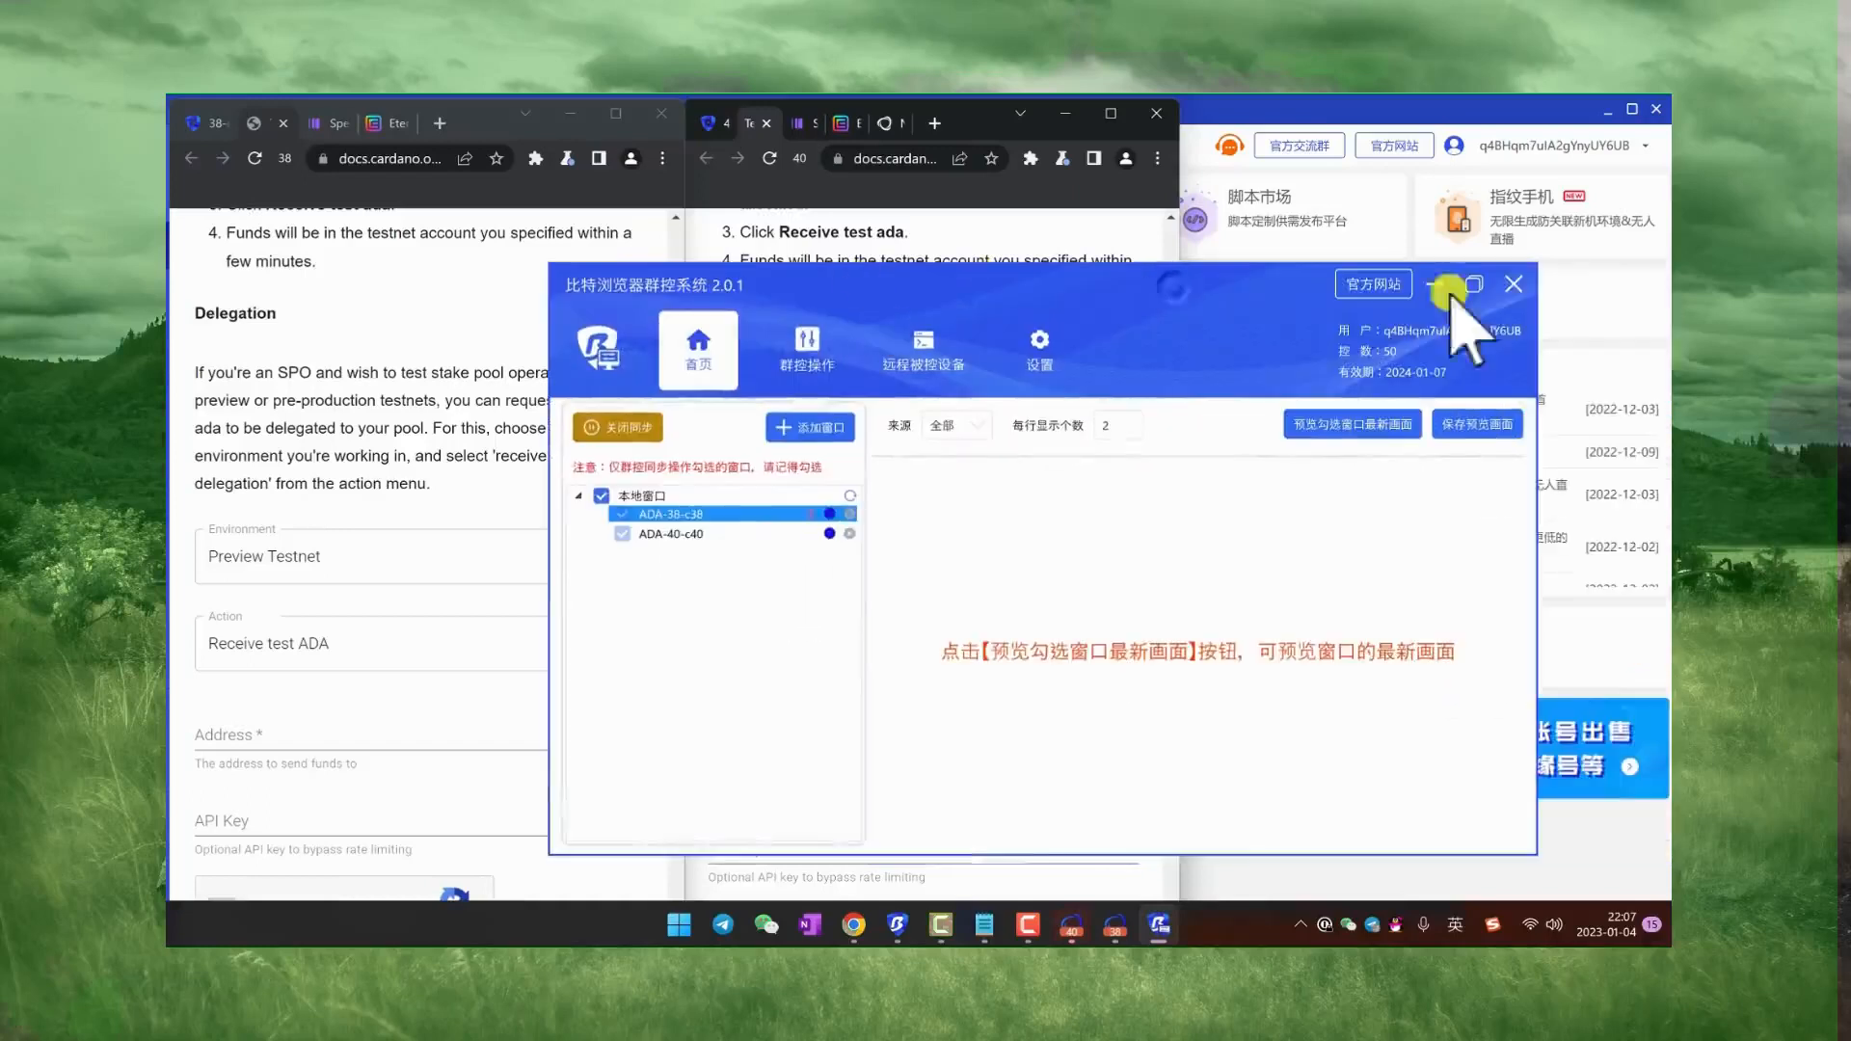
Step: Stop the synchronization and preview the latest view of the checked windows (预览勾选窗口最新画面)
left_click(1504, 282)
left_click(1004, 622)
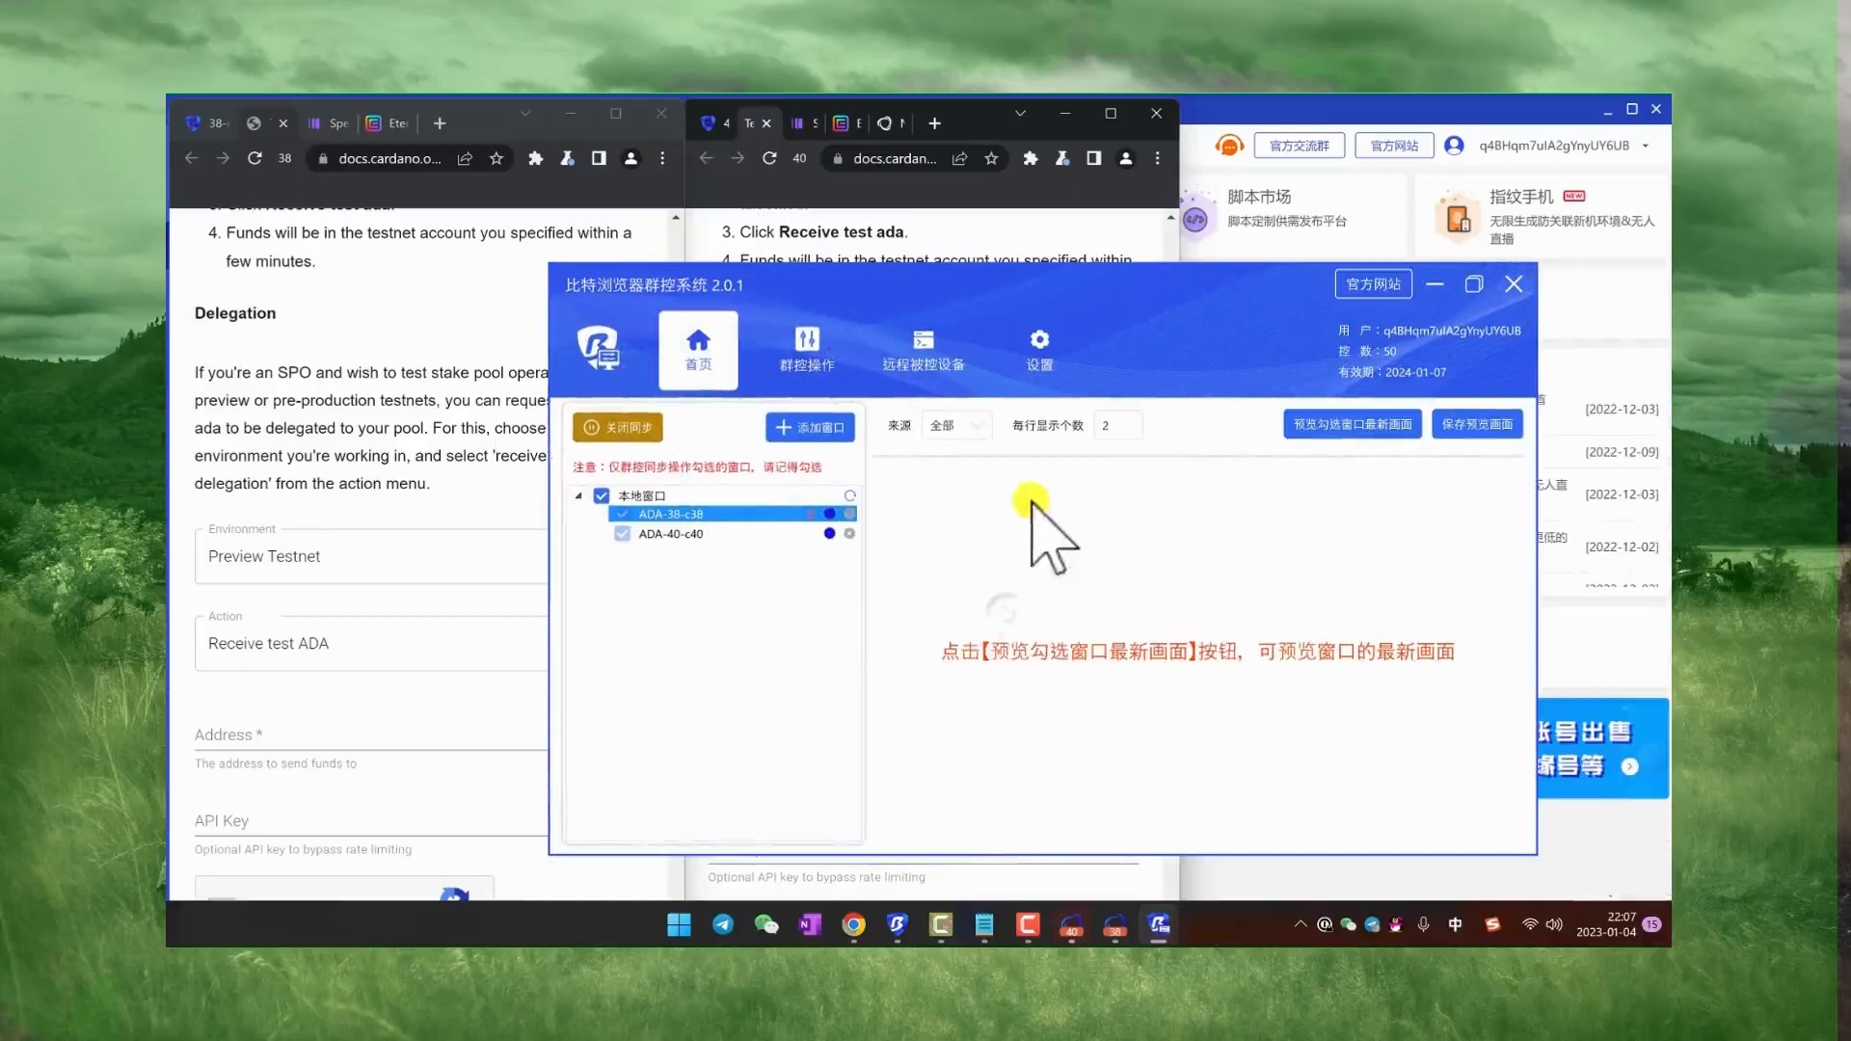
left_click(824, 357)
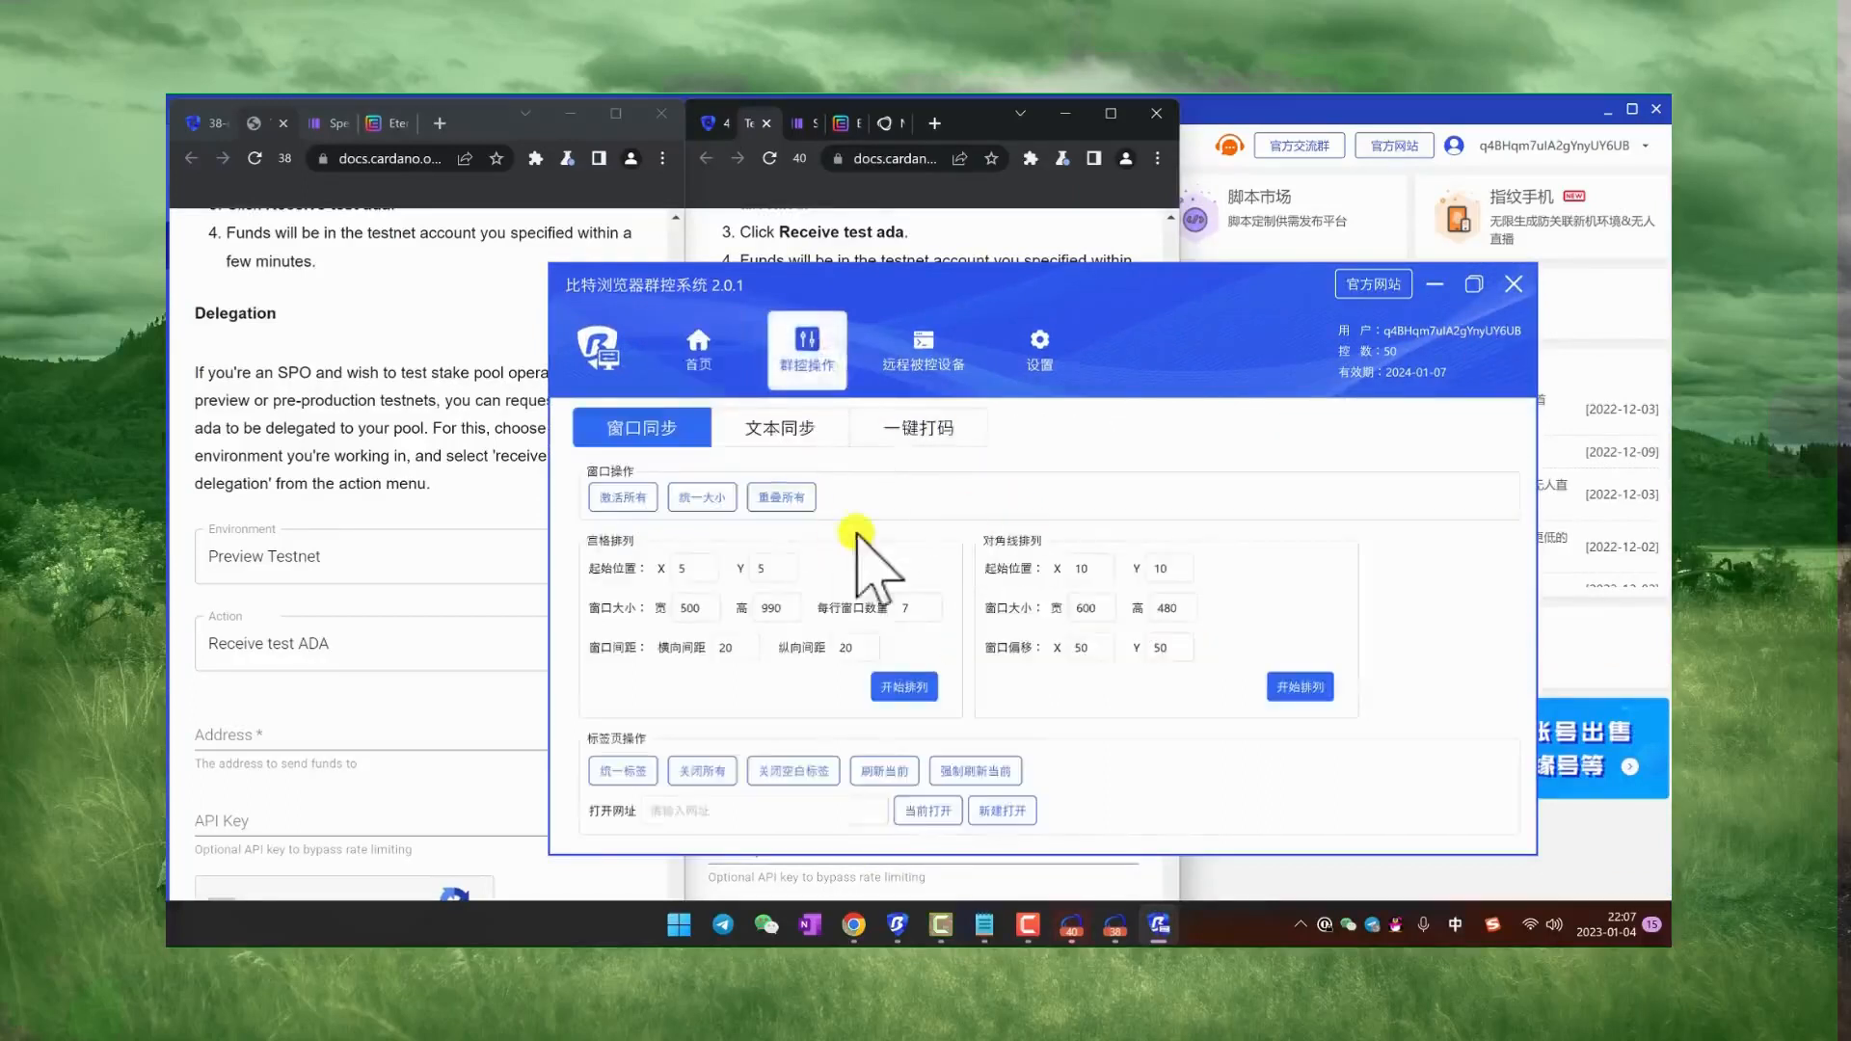
left_click(698, 371)
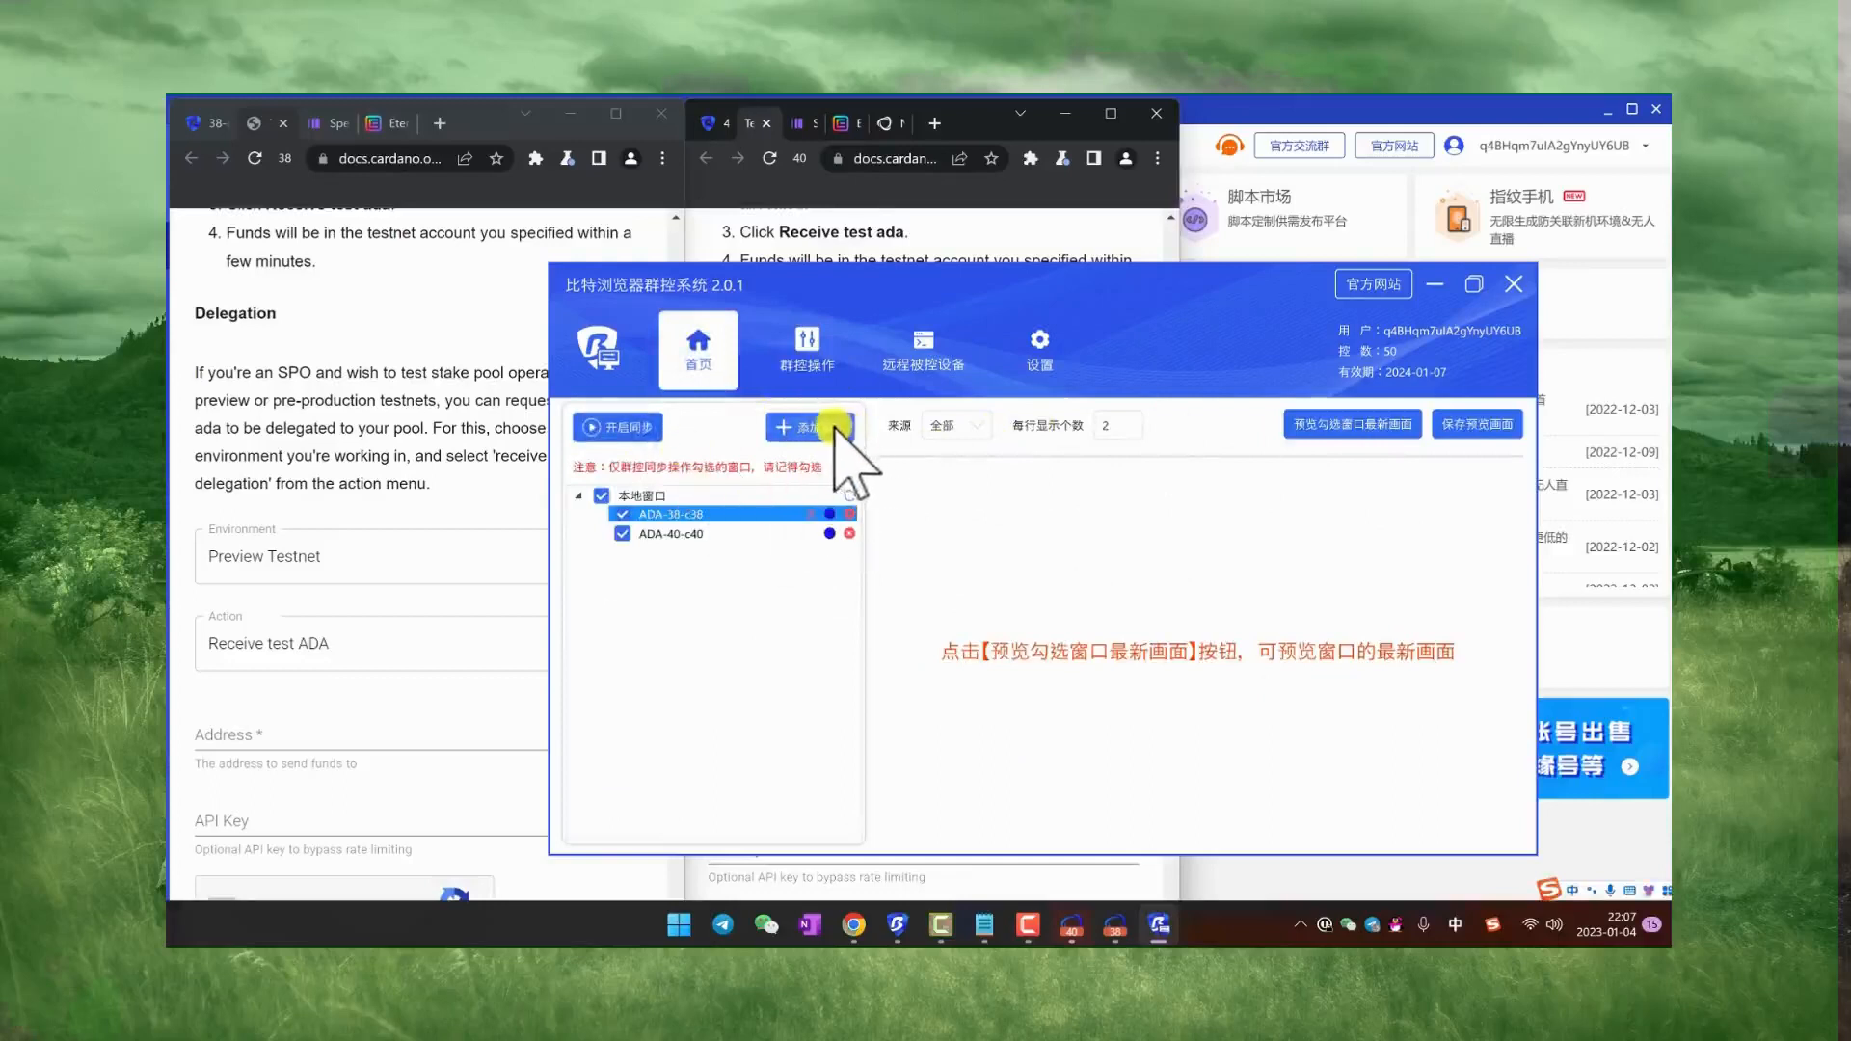
left_click(1322, 441)
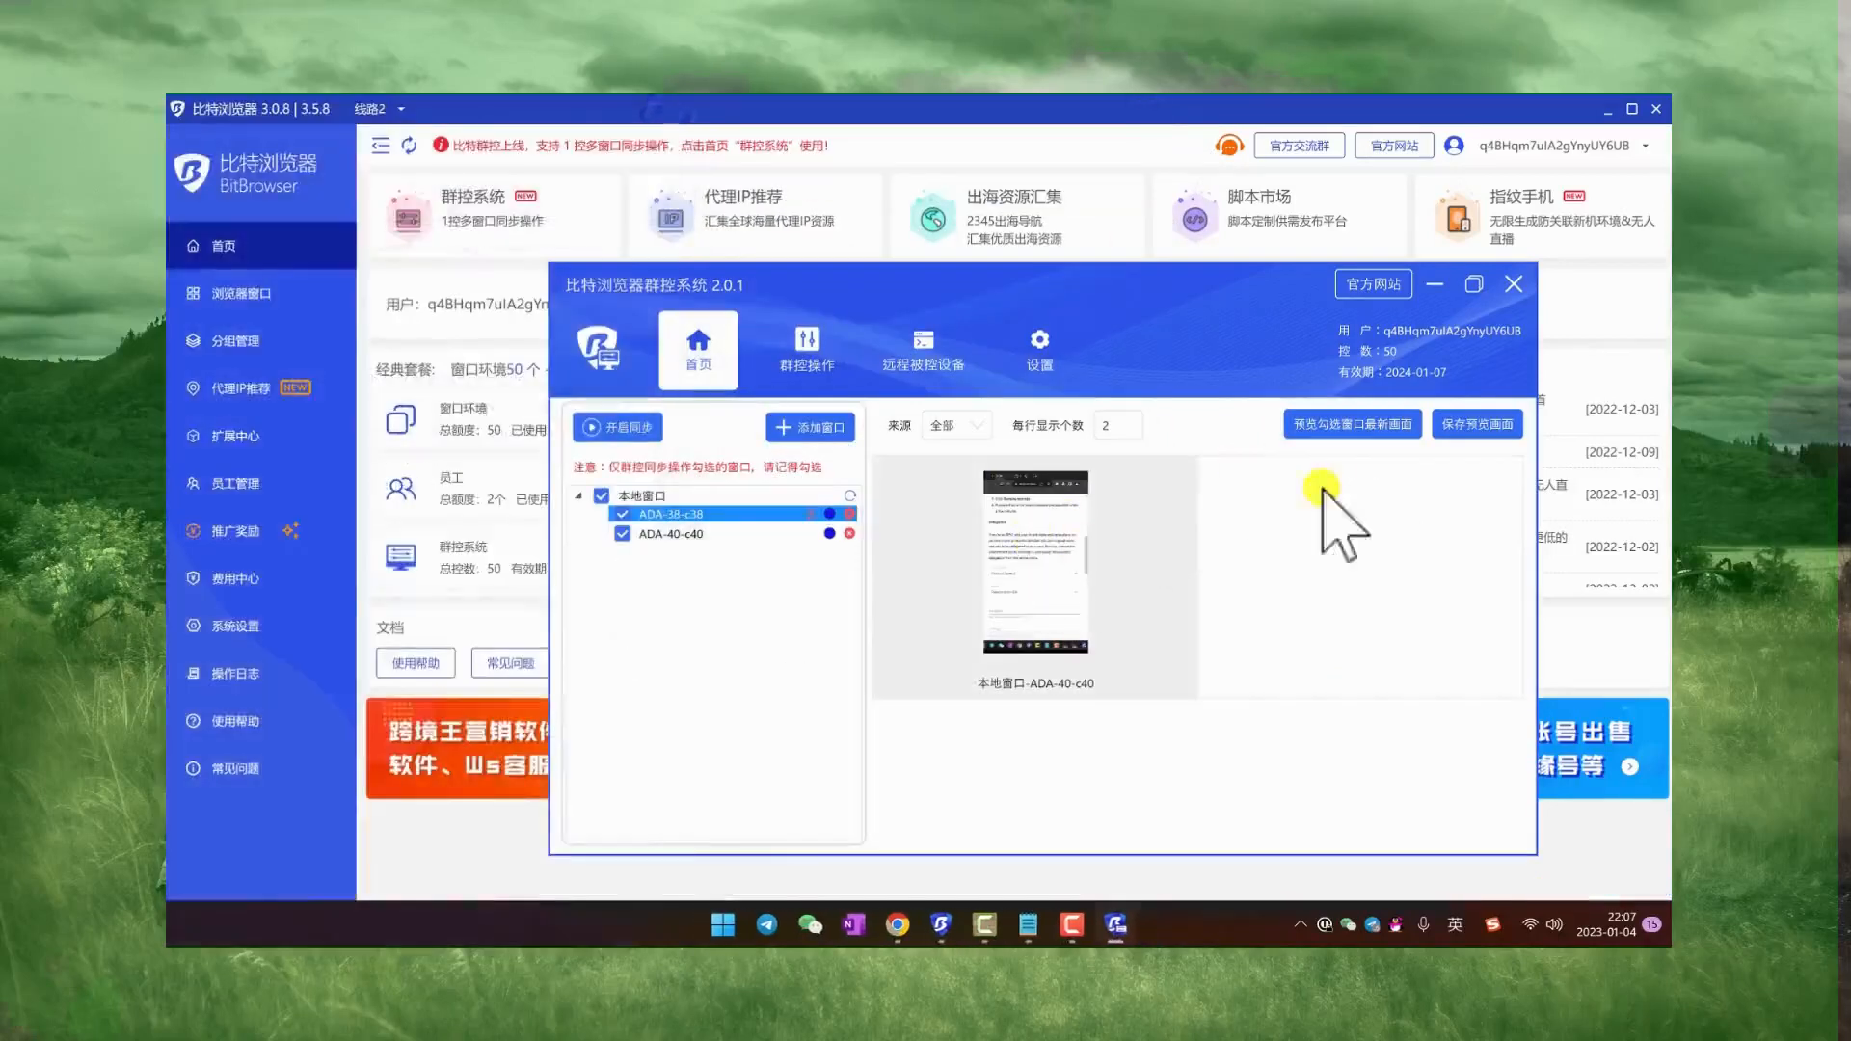
Step: Add the windows c20 through c26 to the controlled list
left_click(809, 429)
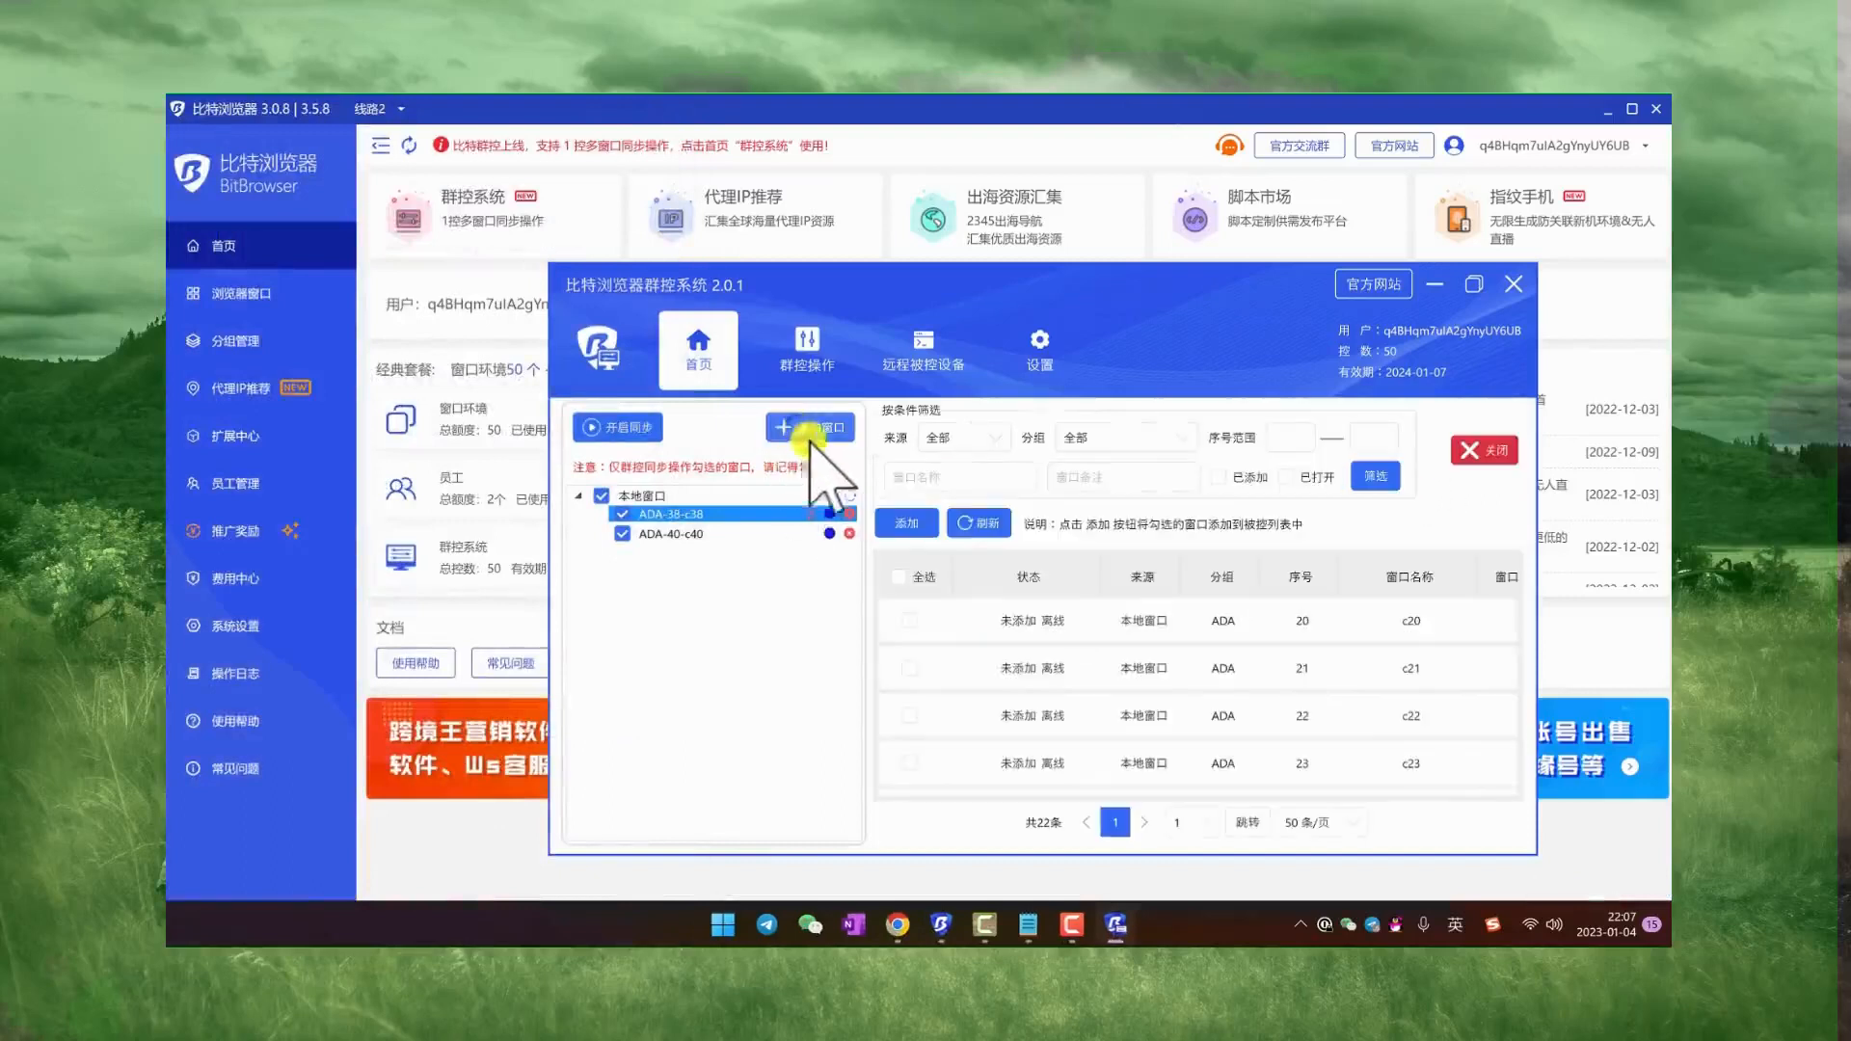
left_click(909, 621)
left_click(911, 717)
left_click(912, 764)
left_click(914, 719)
scroll(911, 708, "down", 1)
left_click(908, 672)
left_click(909, 717)
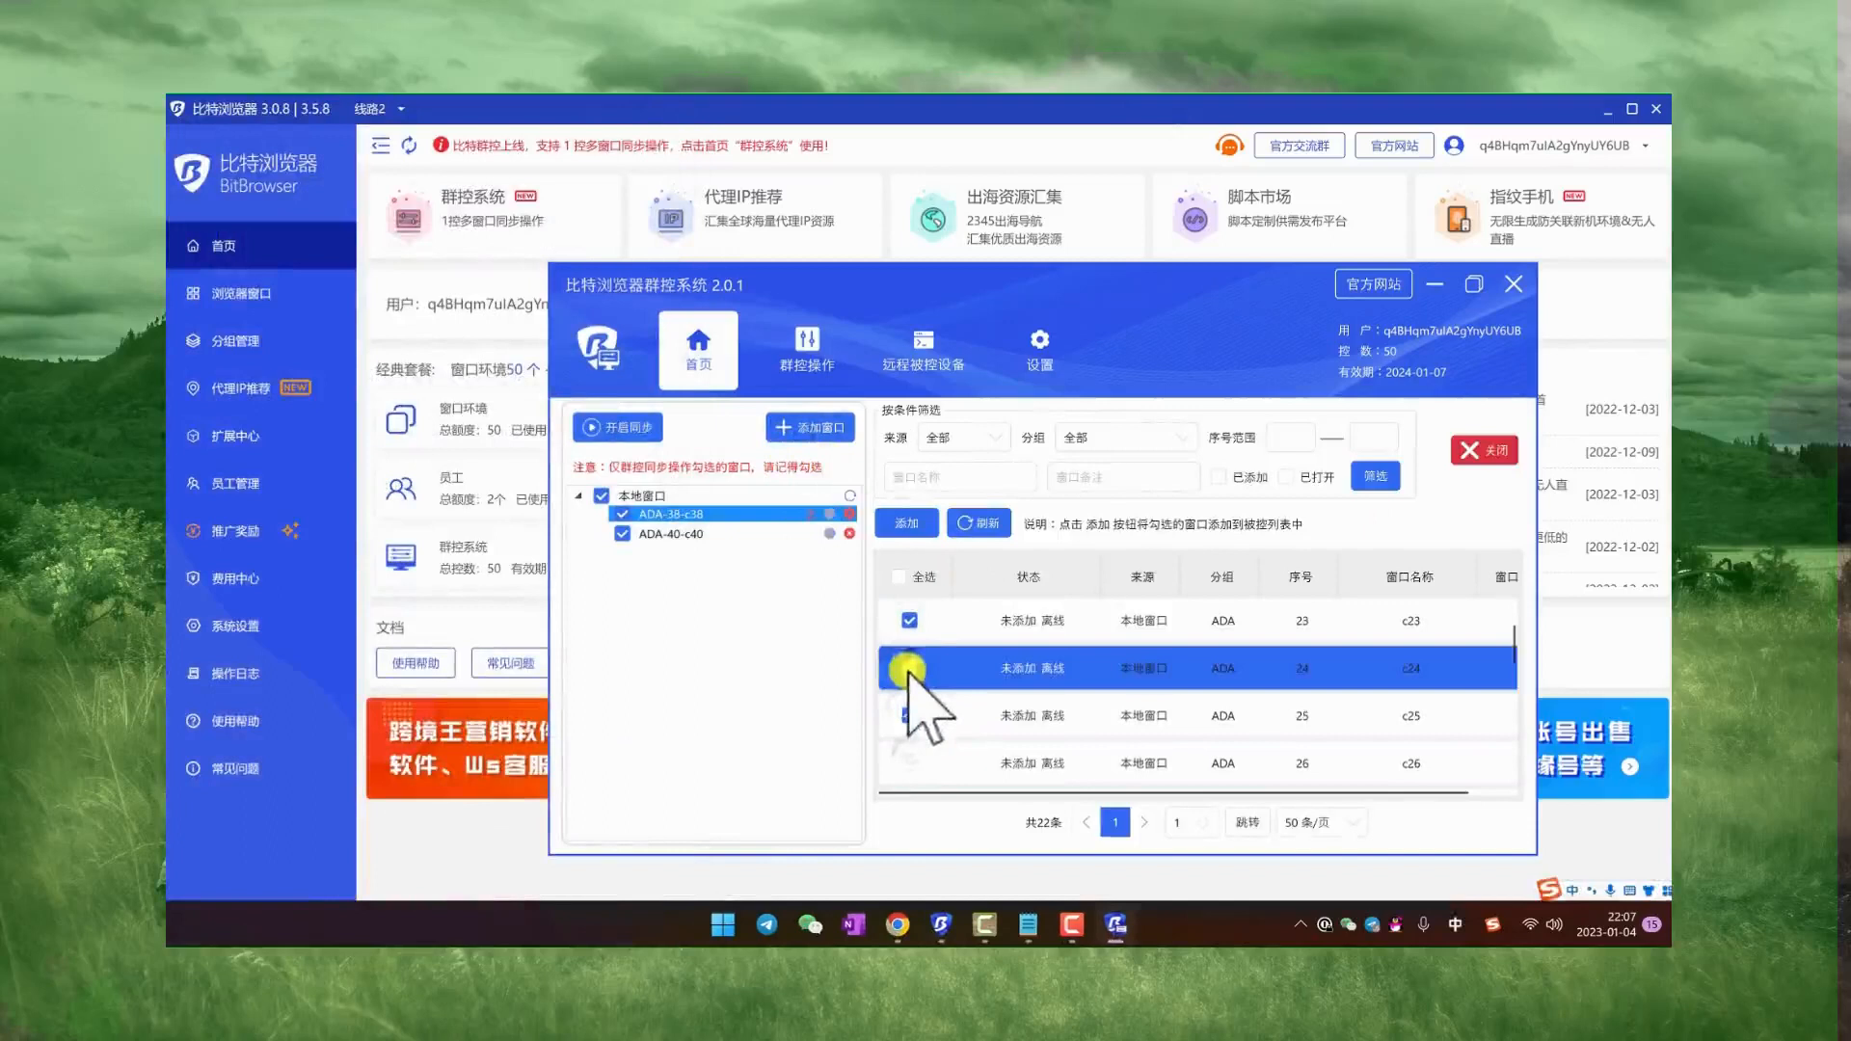
left_click(910, 761)
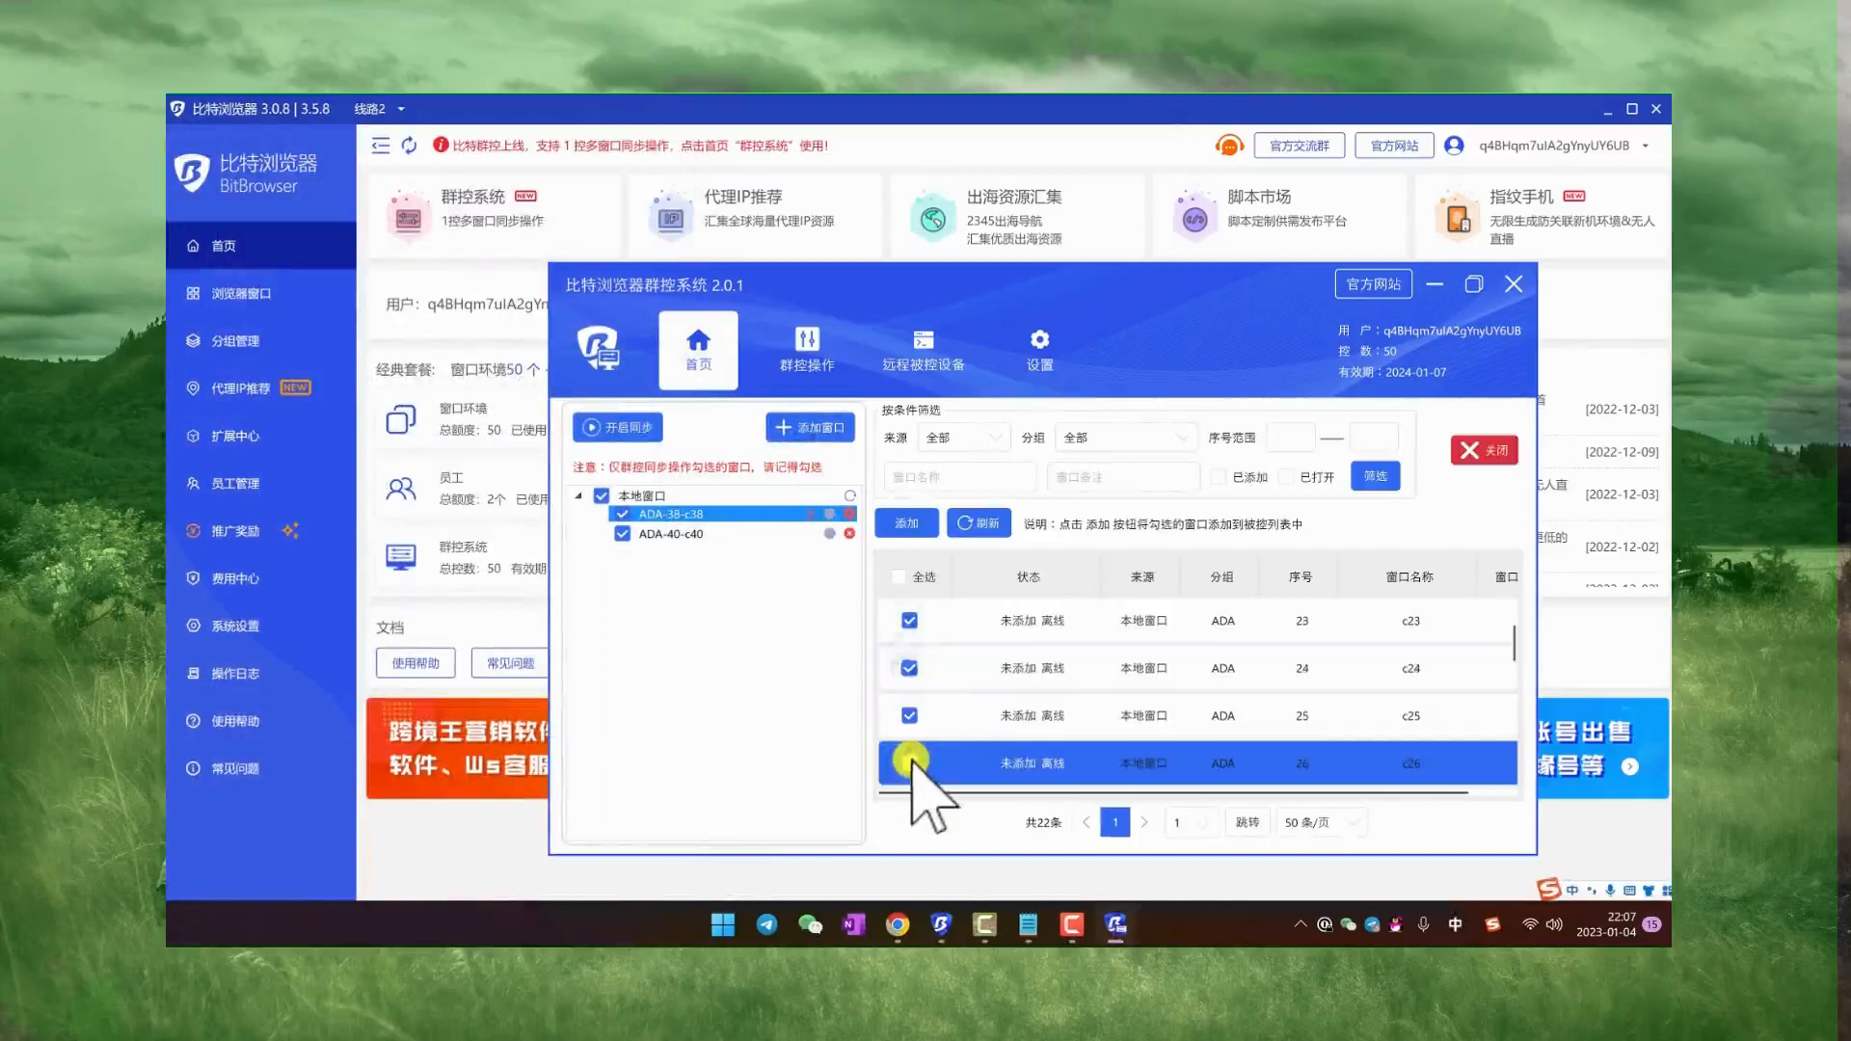
left_click(906, 523)
Step: Set the c20 window as the master, check the group operations page (群控操作) and return to the home page
right_click(705, 521)
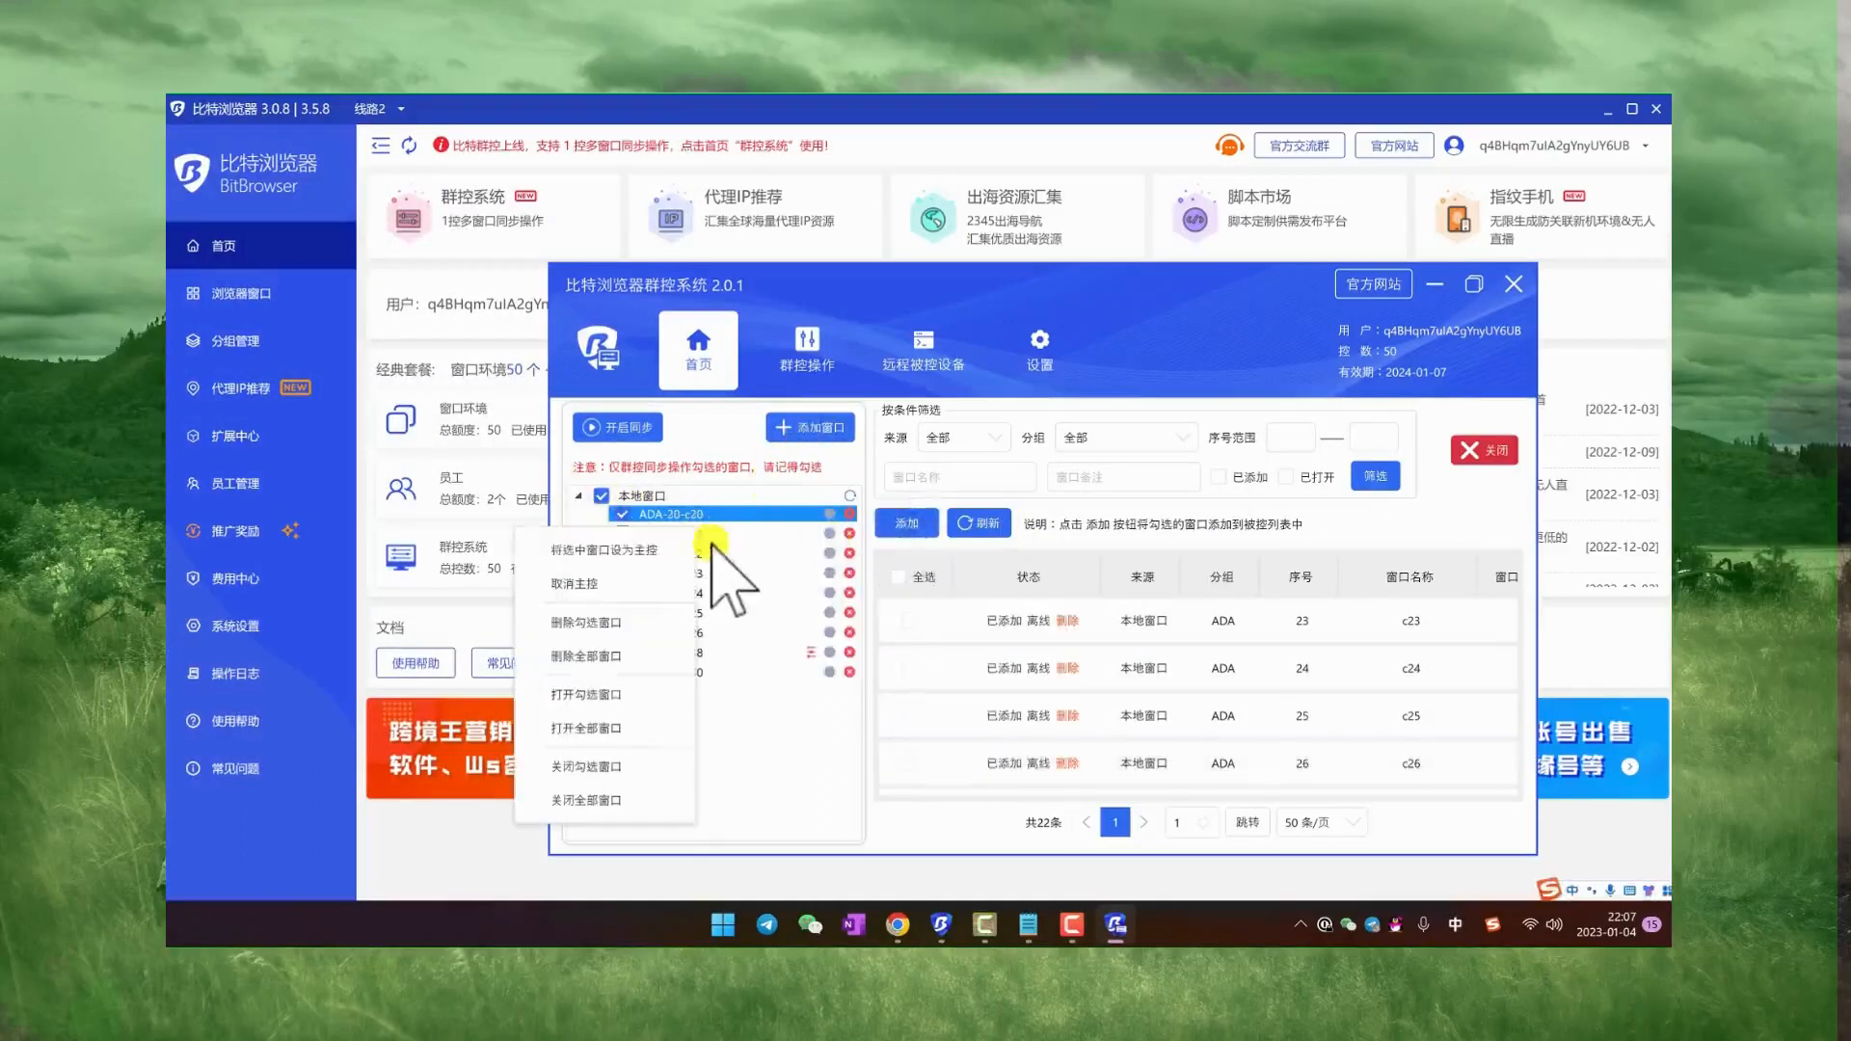
left_click(658, 545)
left_click(808, 345)
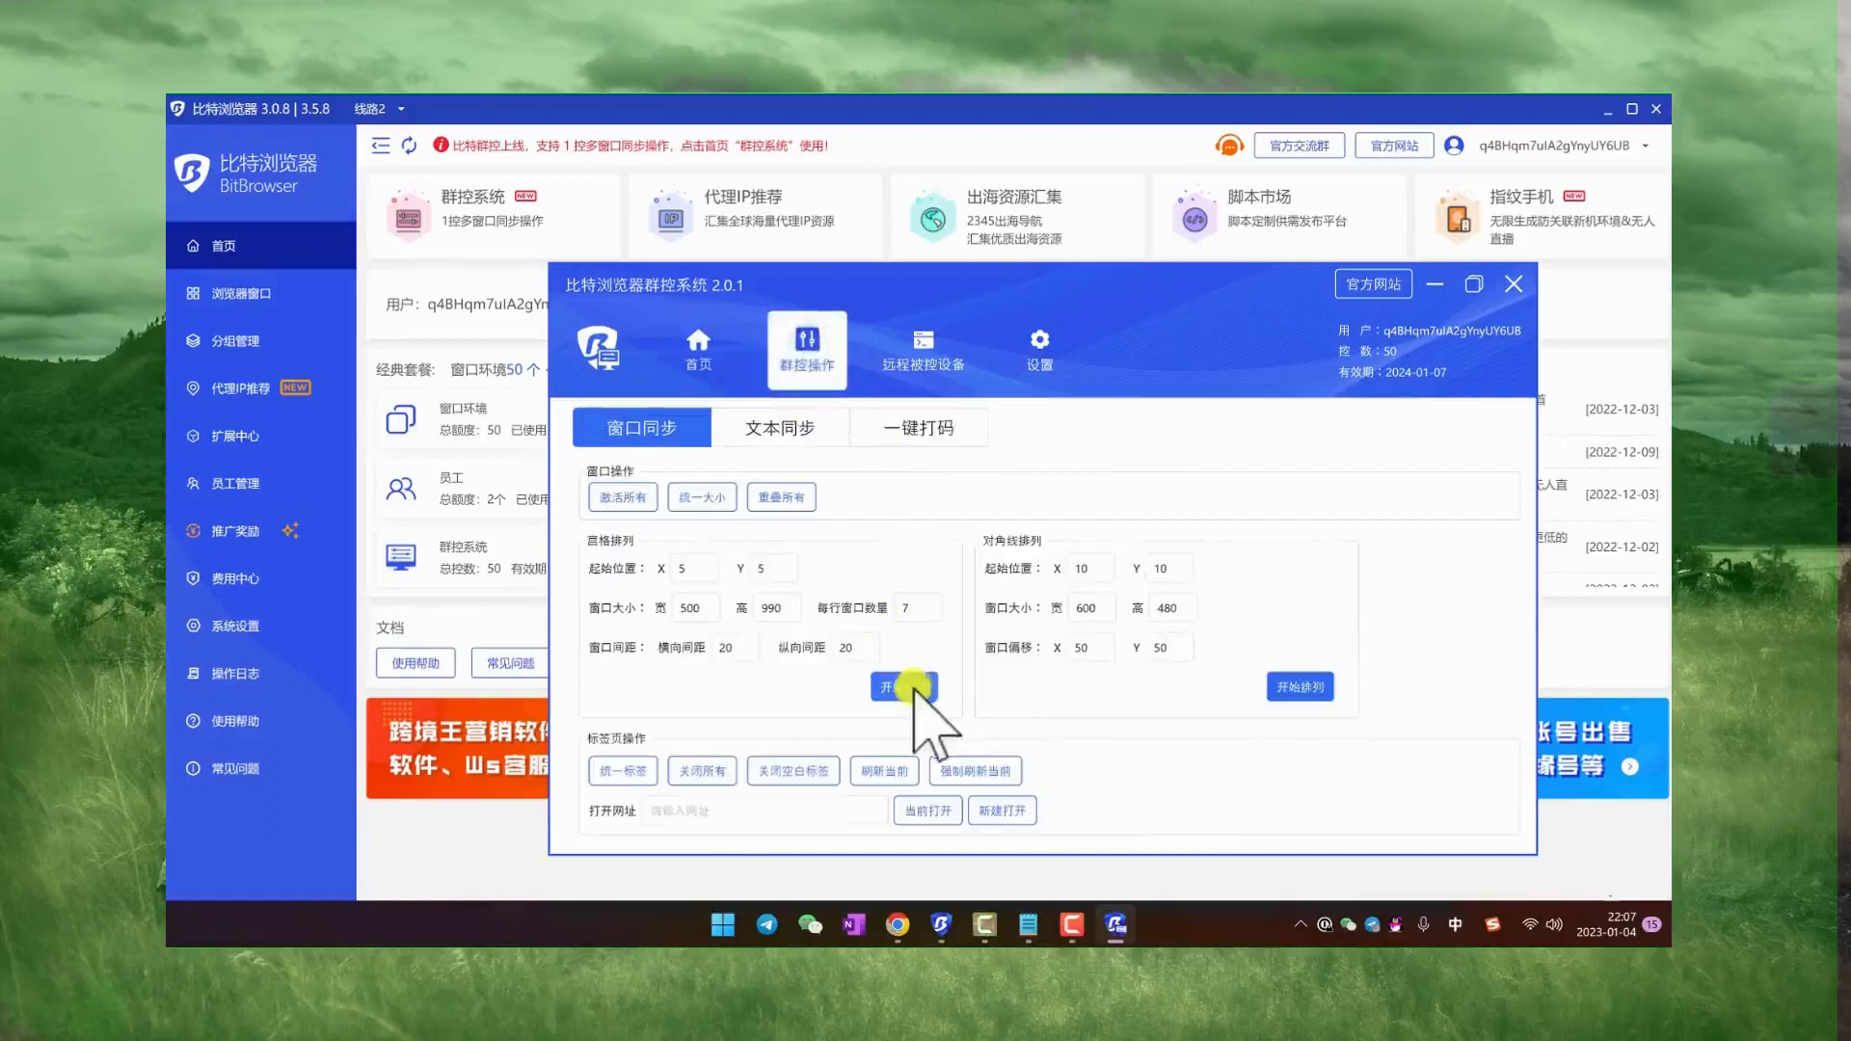
left_click(701, 345)
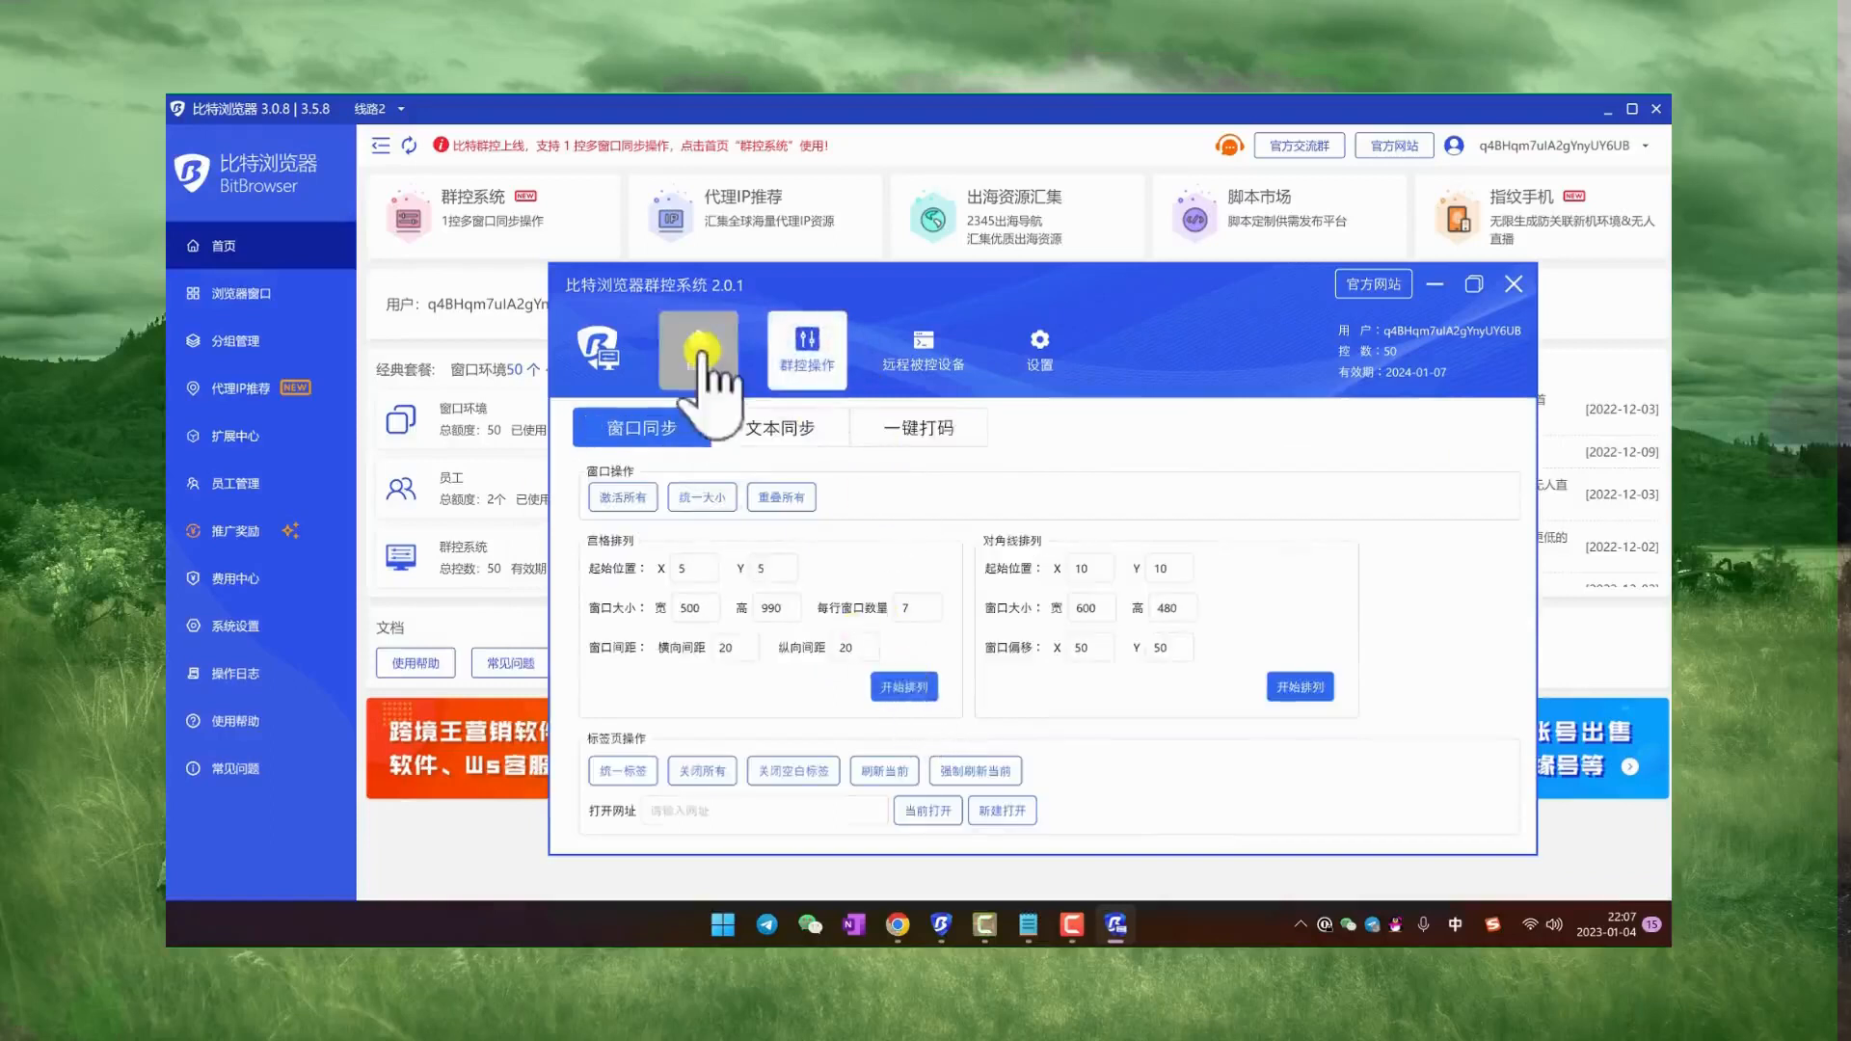
Step: Open the browser windows c20 through c26, c38 and c40 from the controlled list
right_click(763, 715)
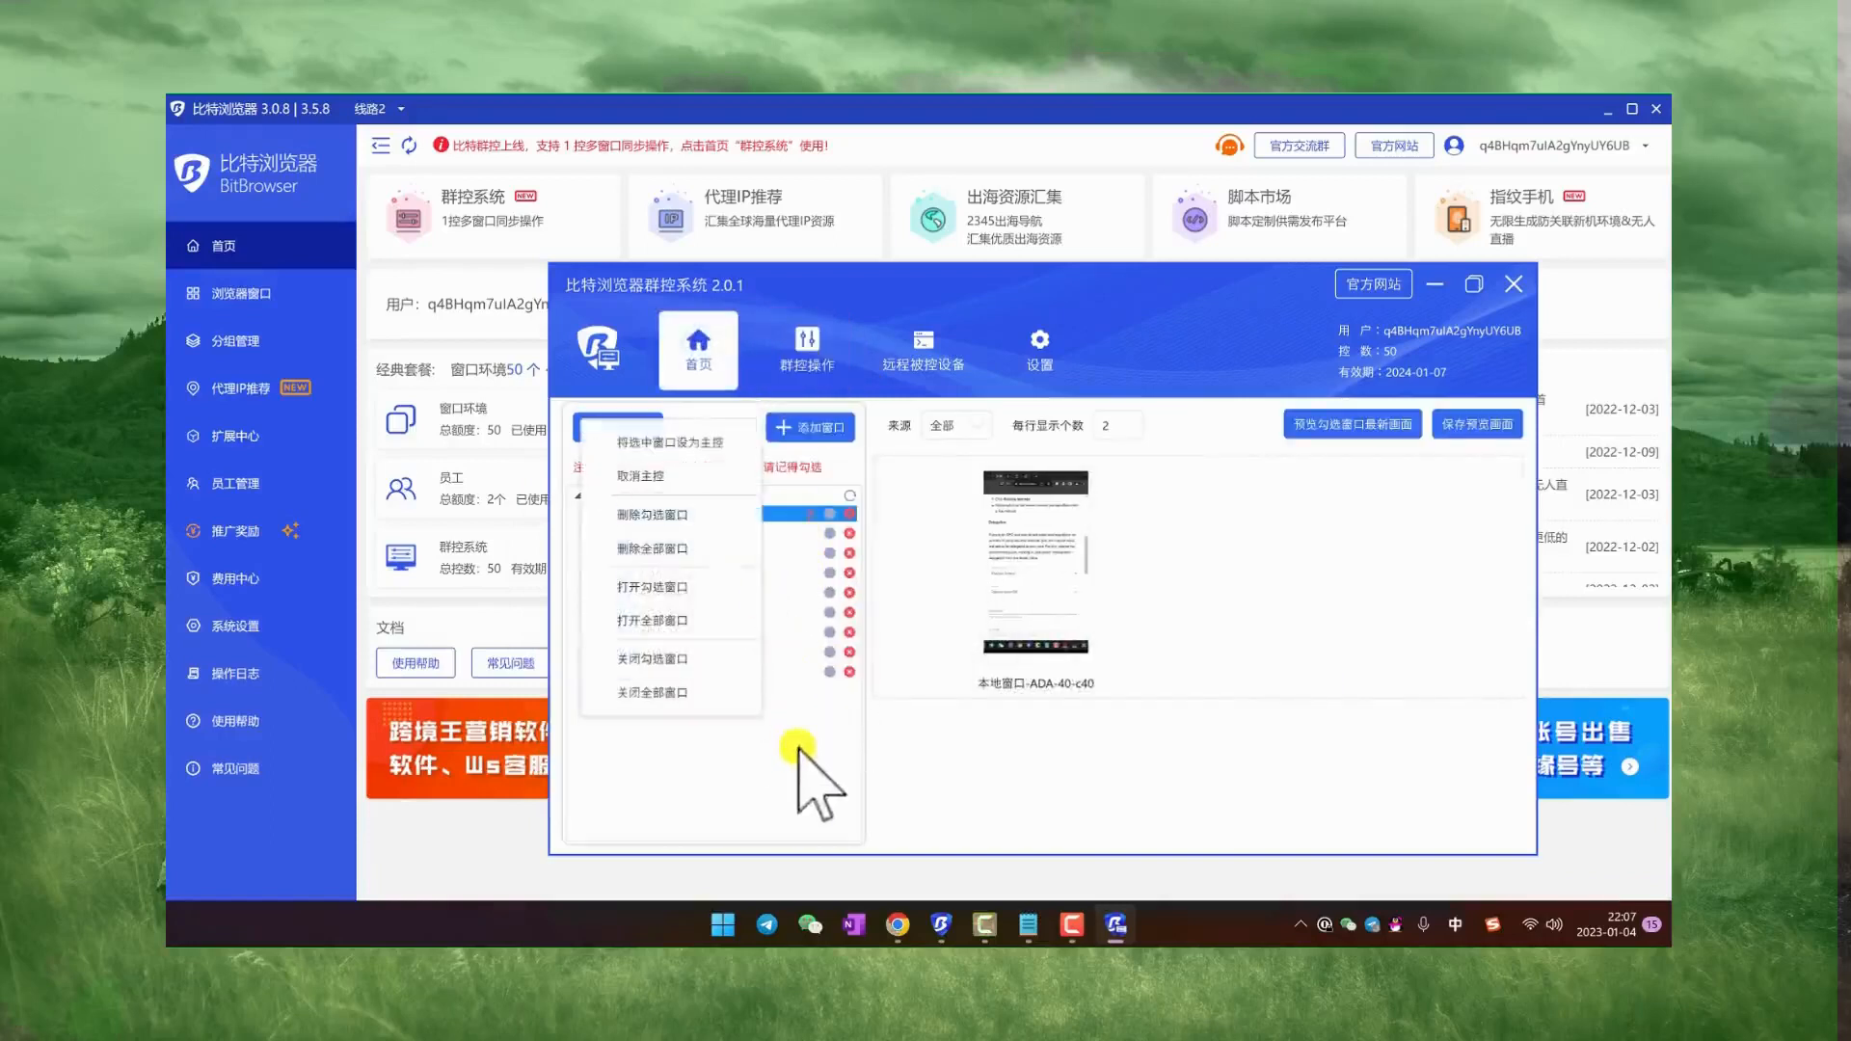
left_click(806, 777)
right_click(764, 561)
left_click(691, 743)
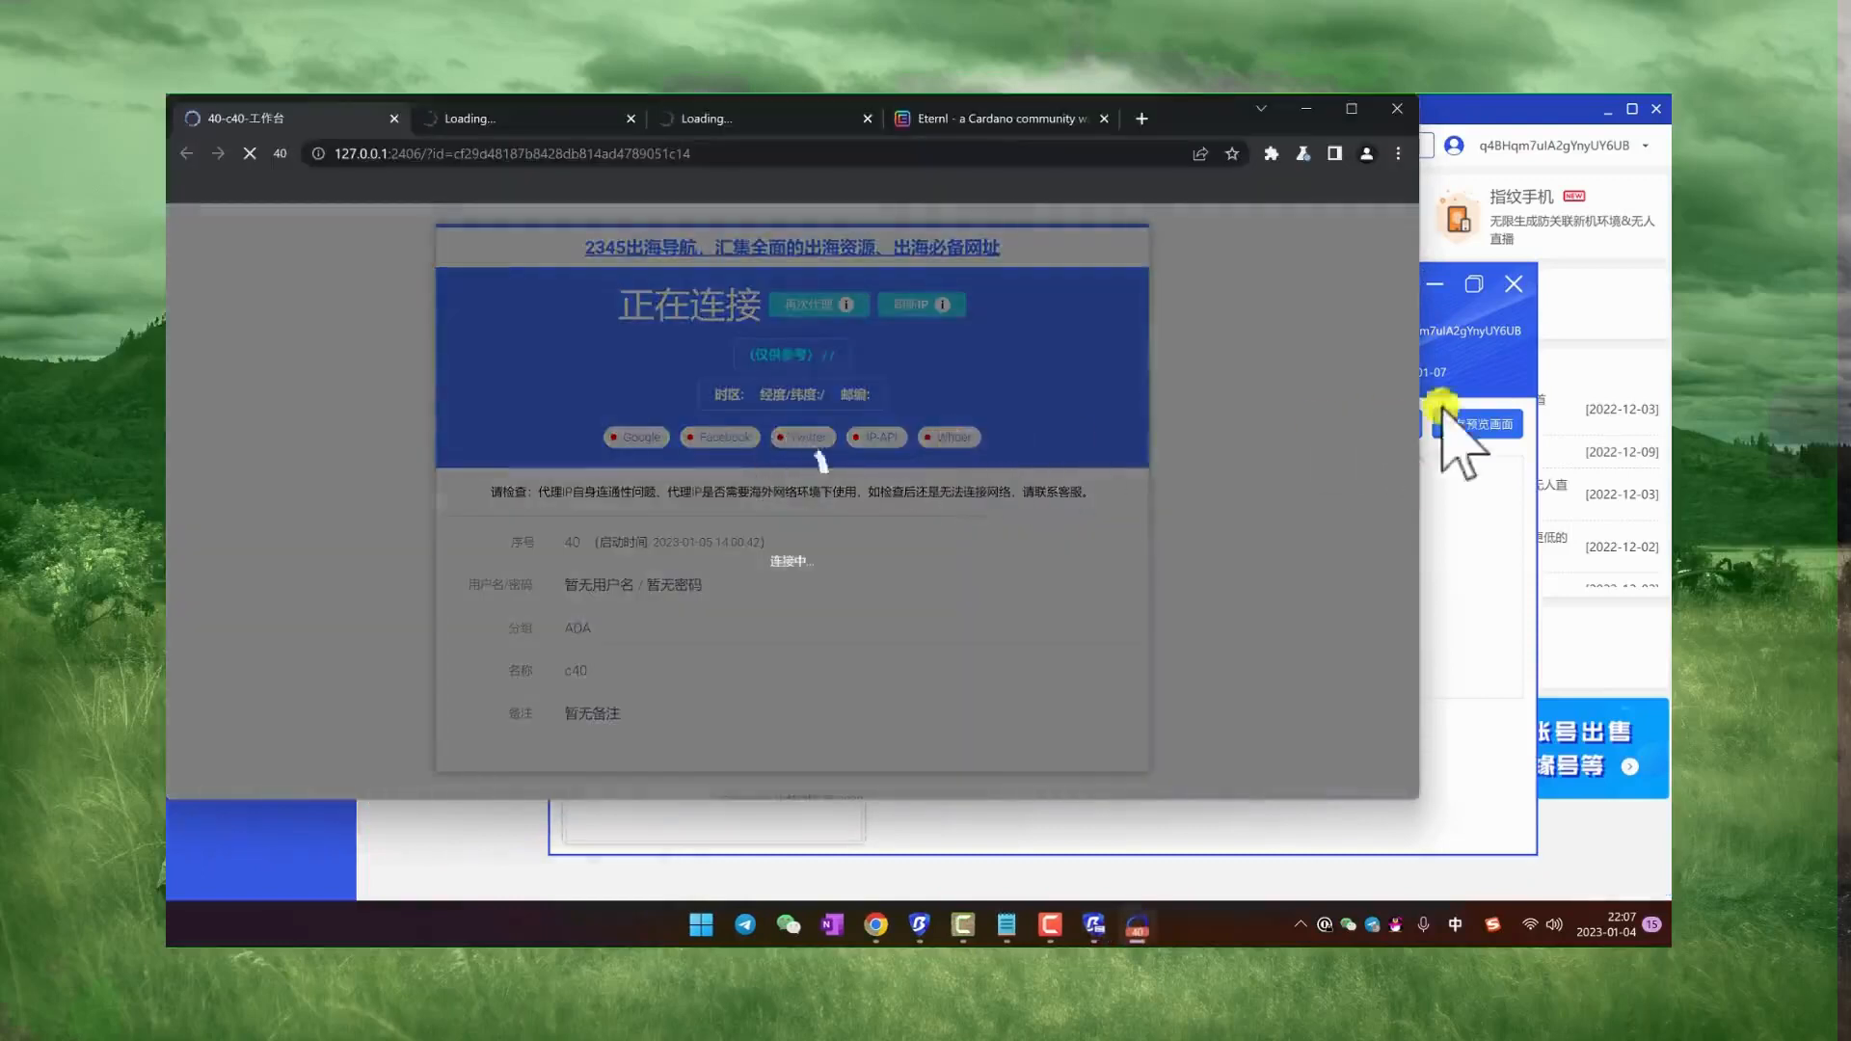
Step: Bring the group control window in front of the opening browser windows and move it aside
left_click(1519, 365)
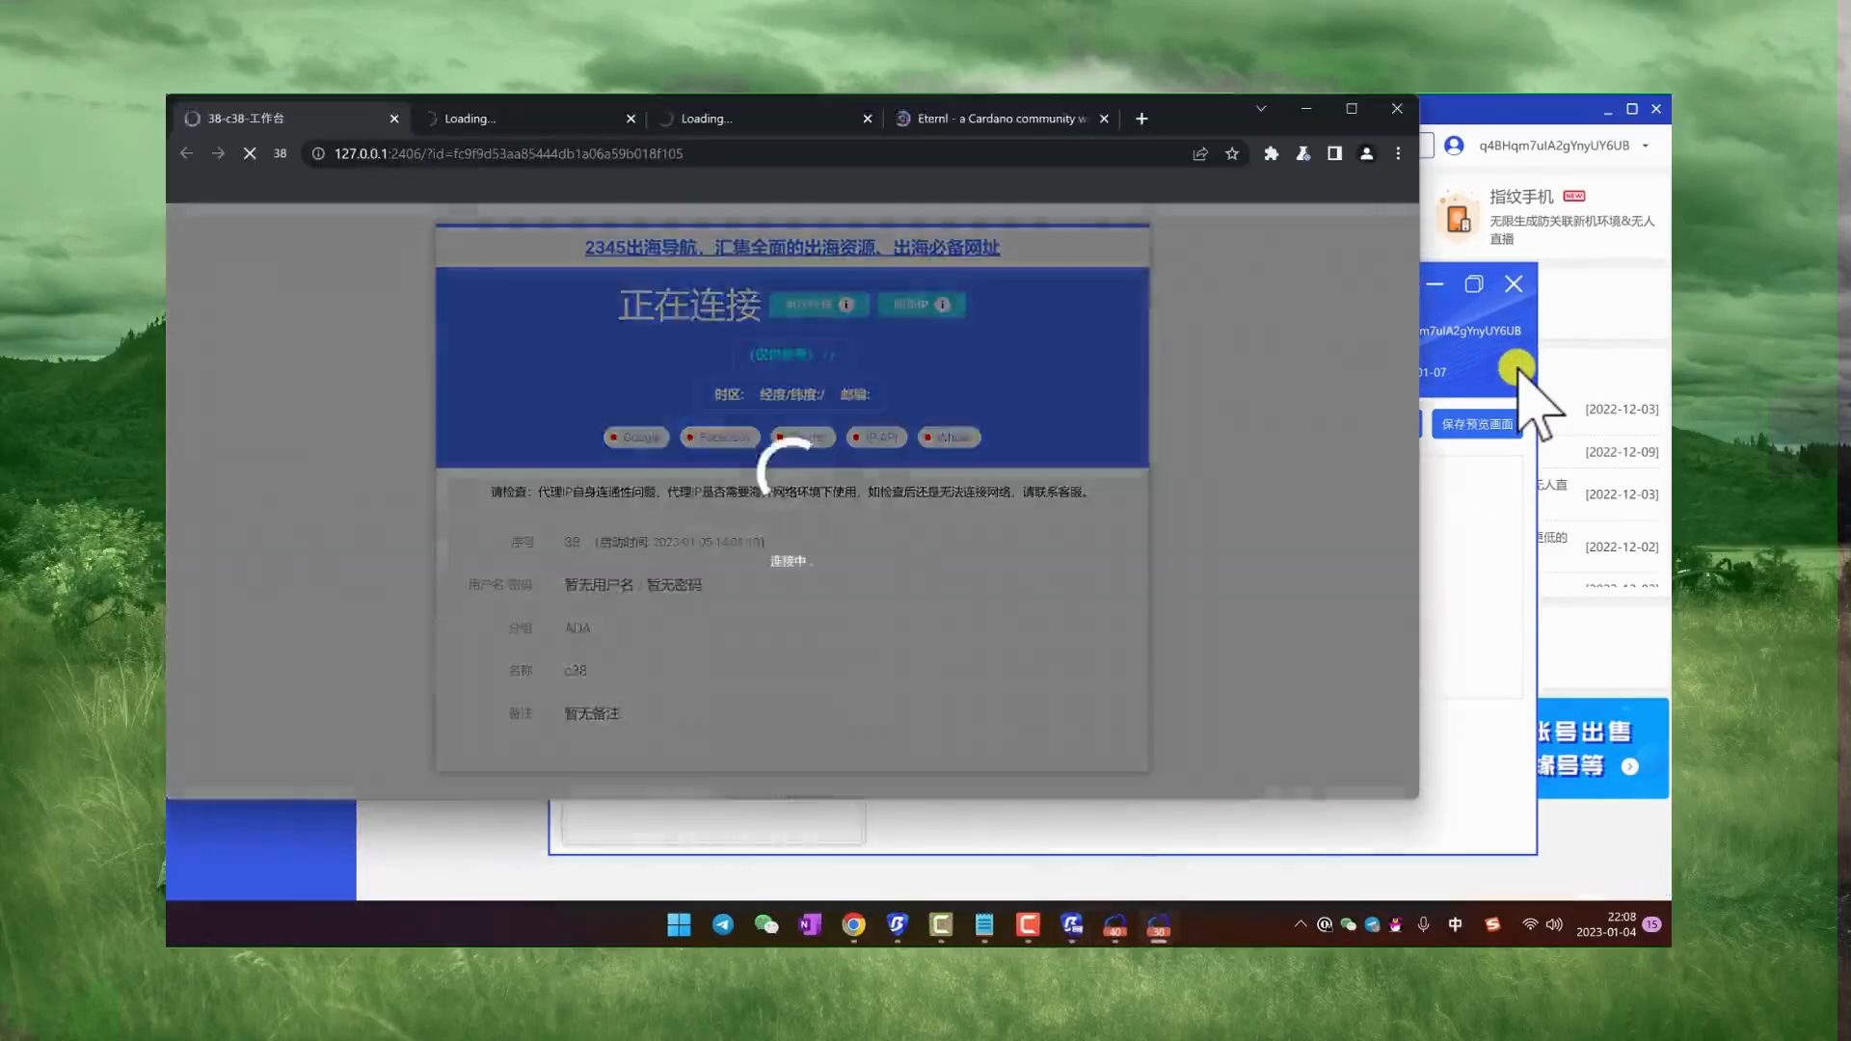
left_click(1517, 368)
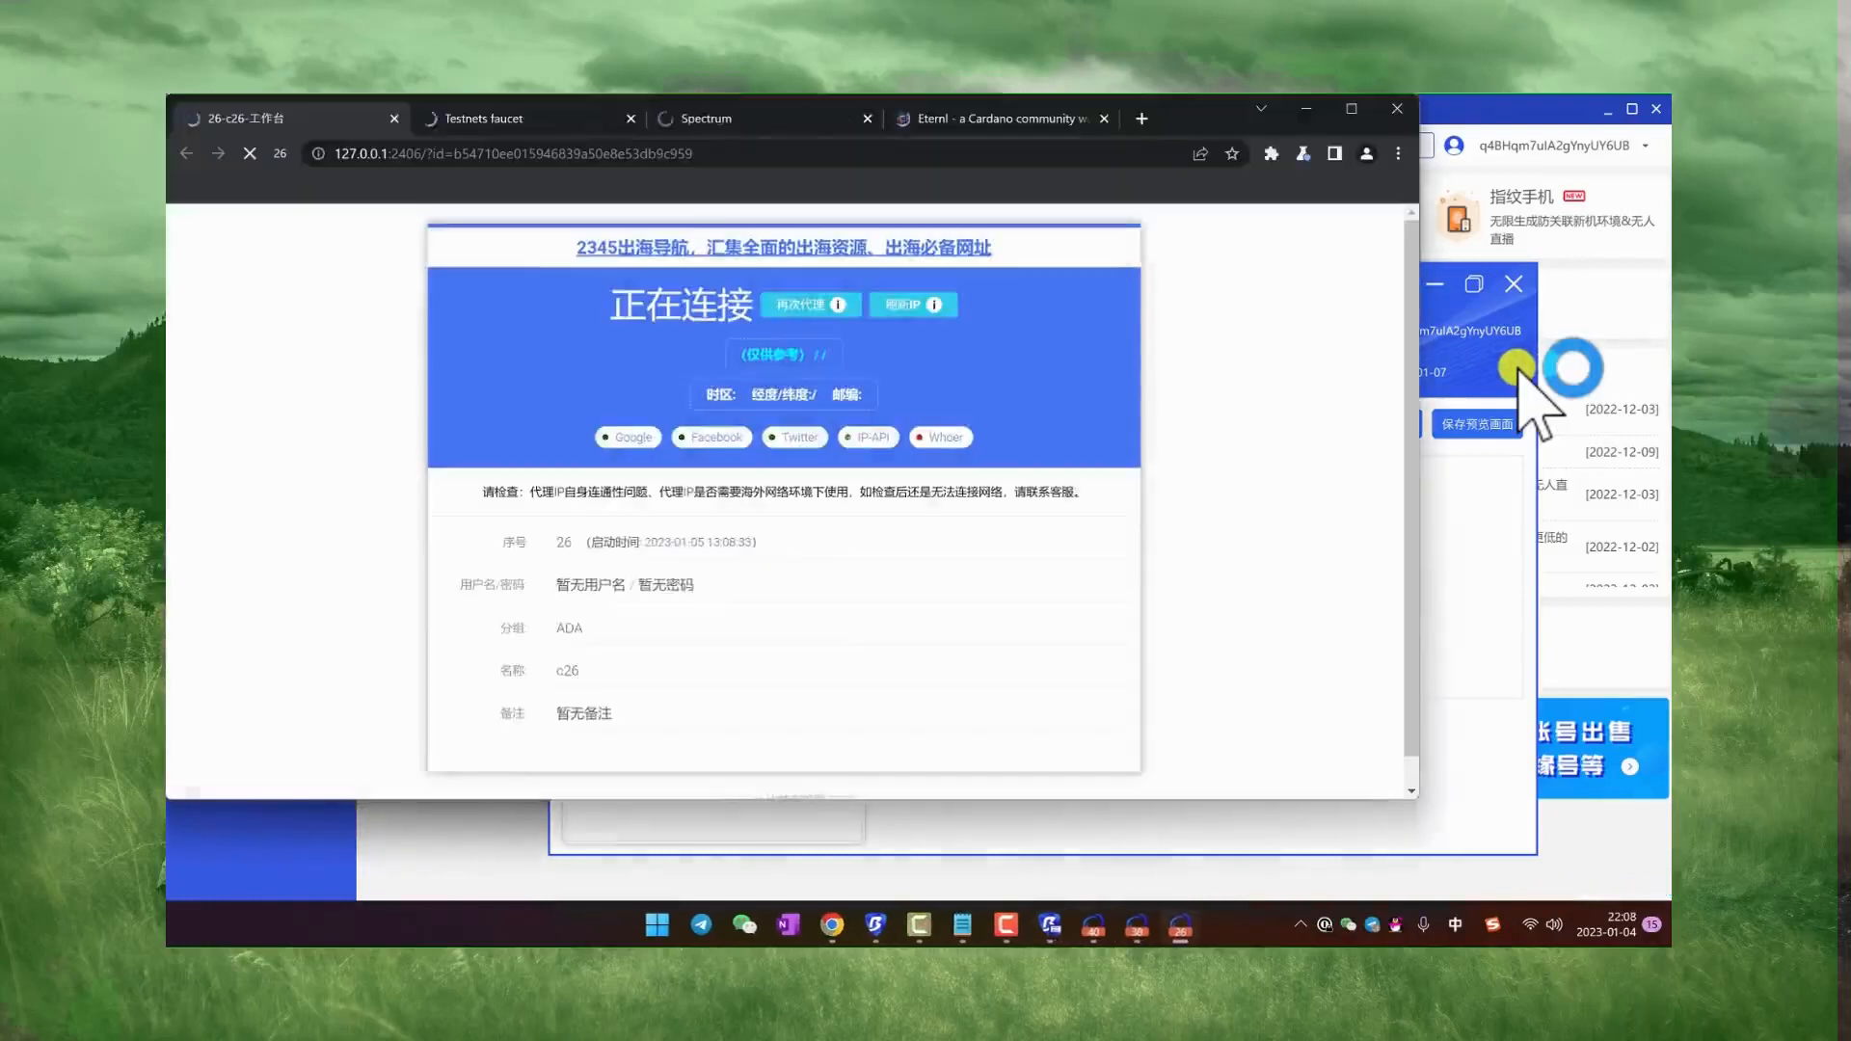
left_click(1517, 367)
left_click_drag(1205, 292, 1405, 301)
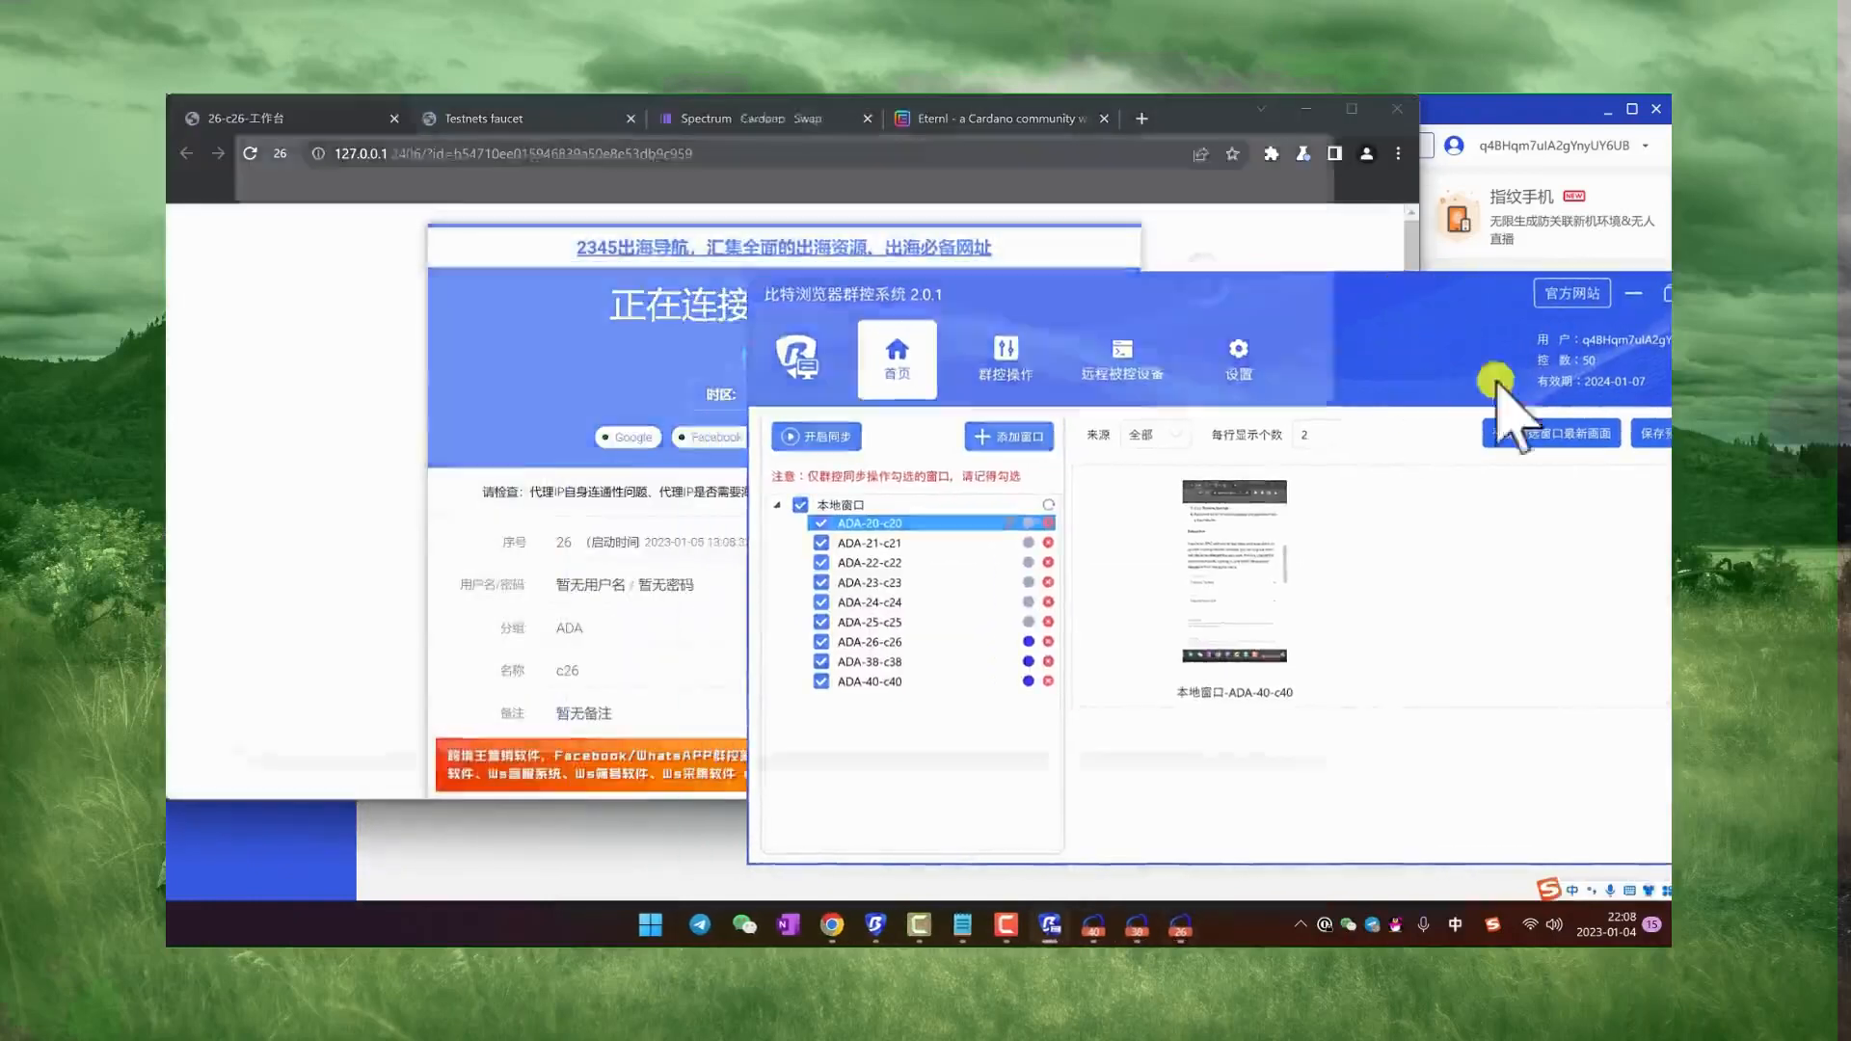
left_click(1454, 294)
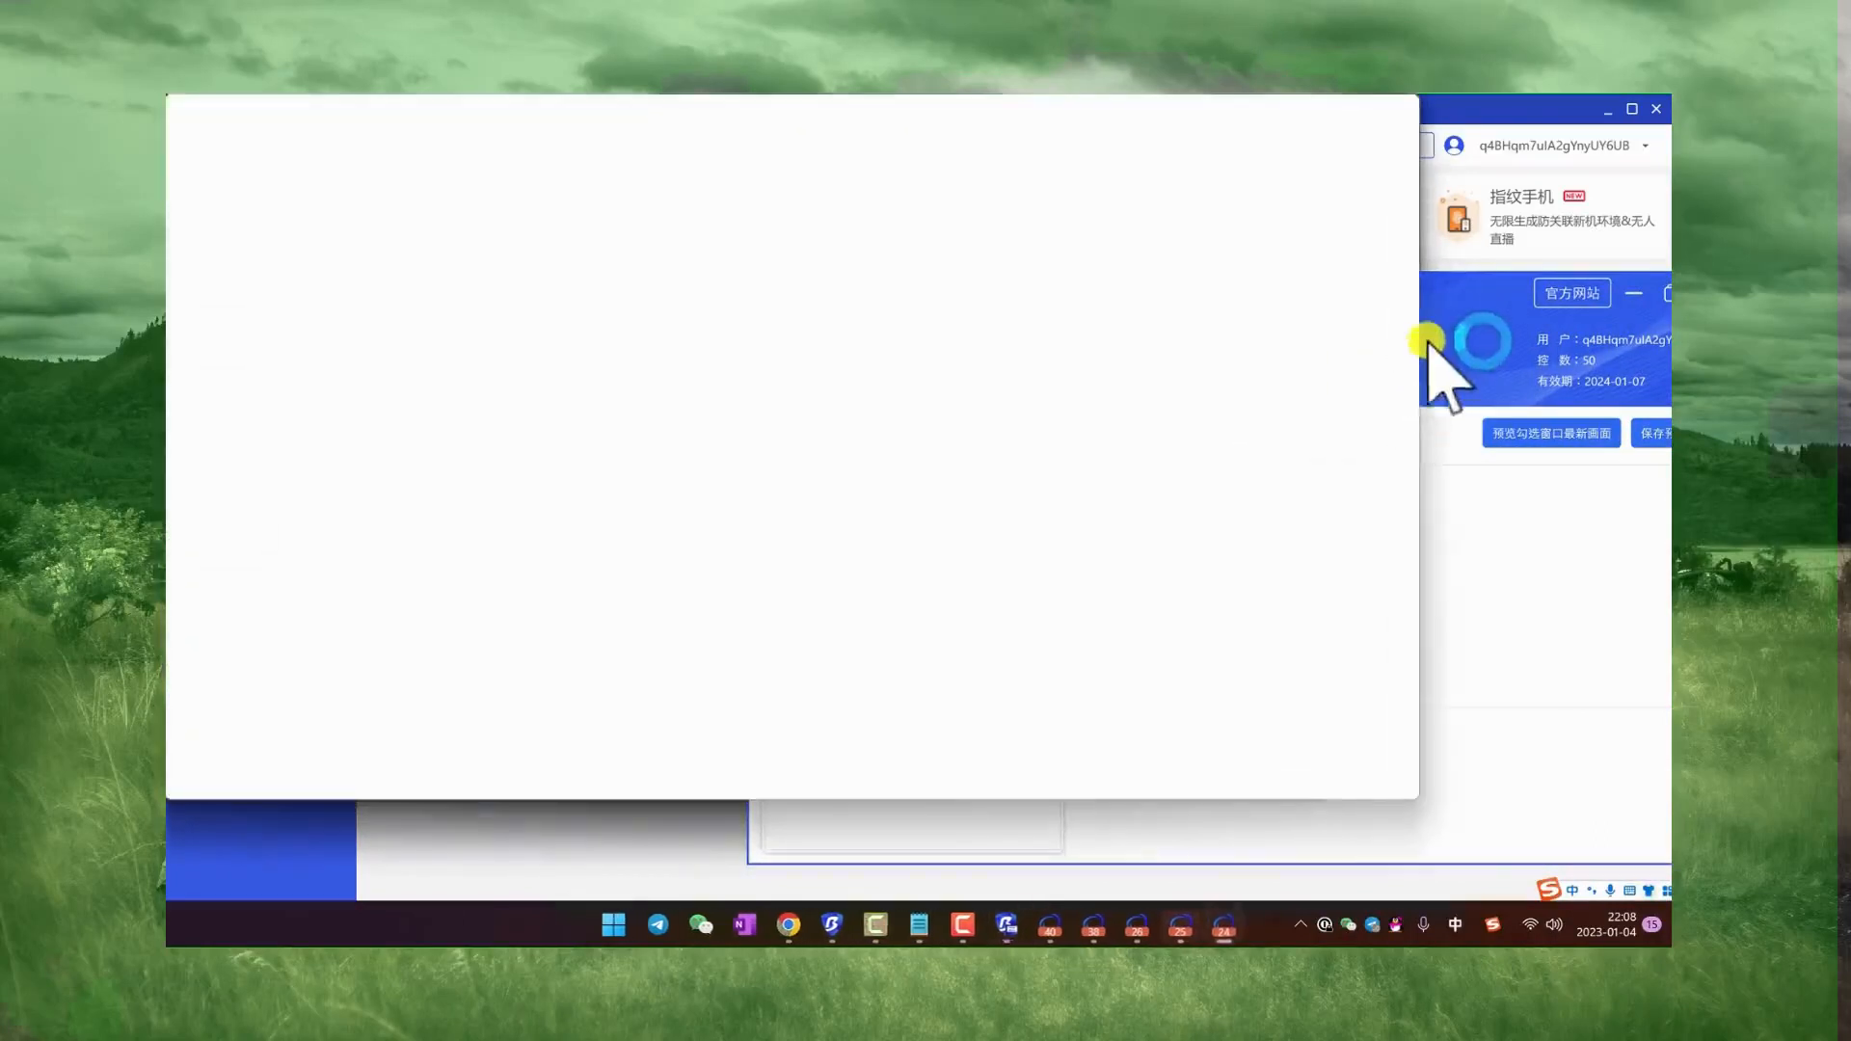
left_click(1448, 333)
Step: Arrange the opened windows in a grid (宫格排列) from the group operations page (群控操作)
left_click(997, 345)
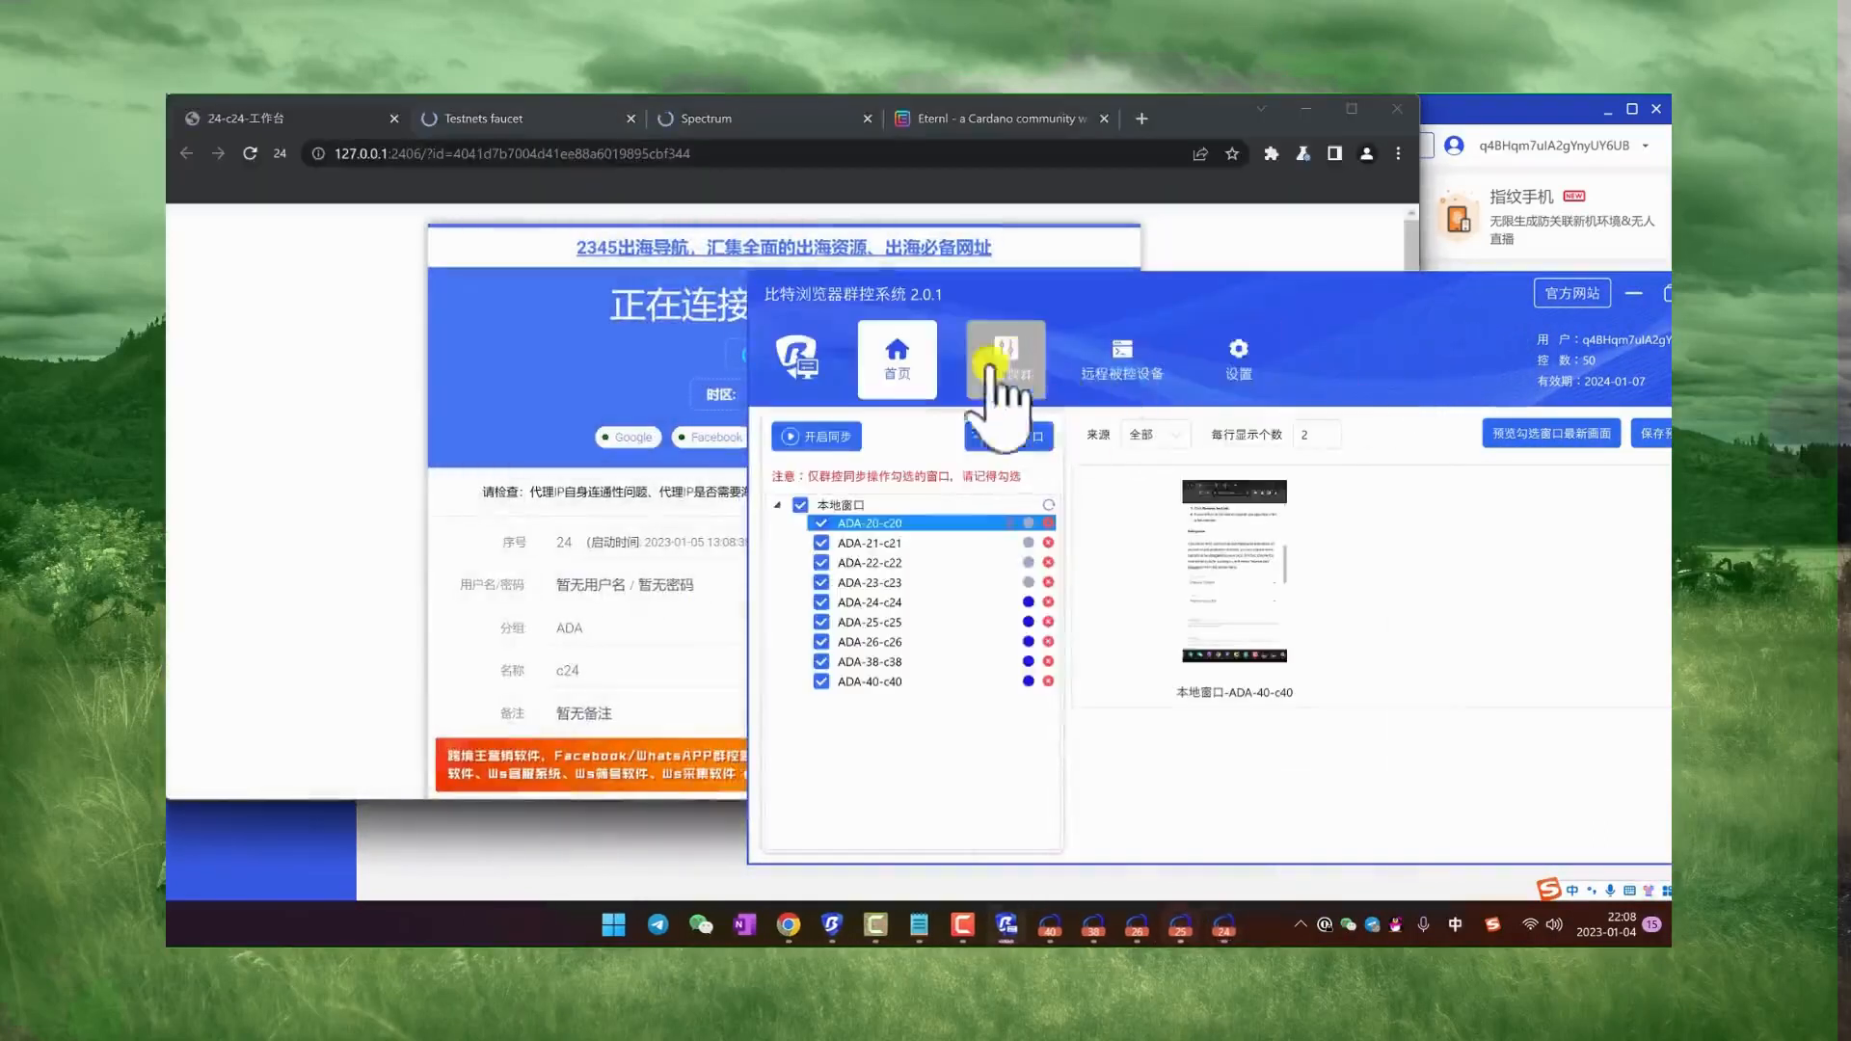
left_click(1102, 694)
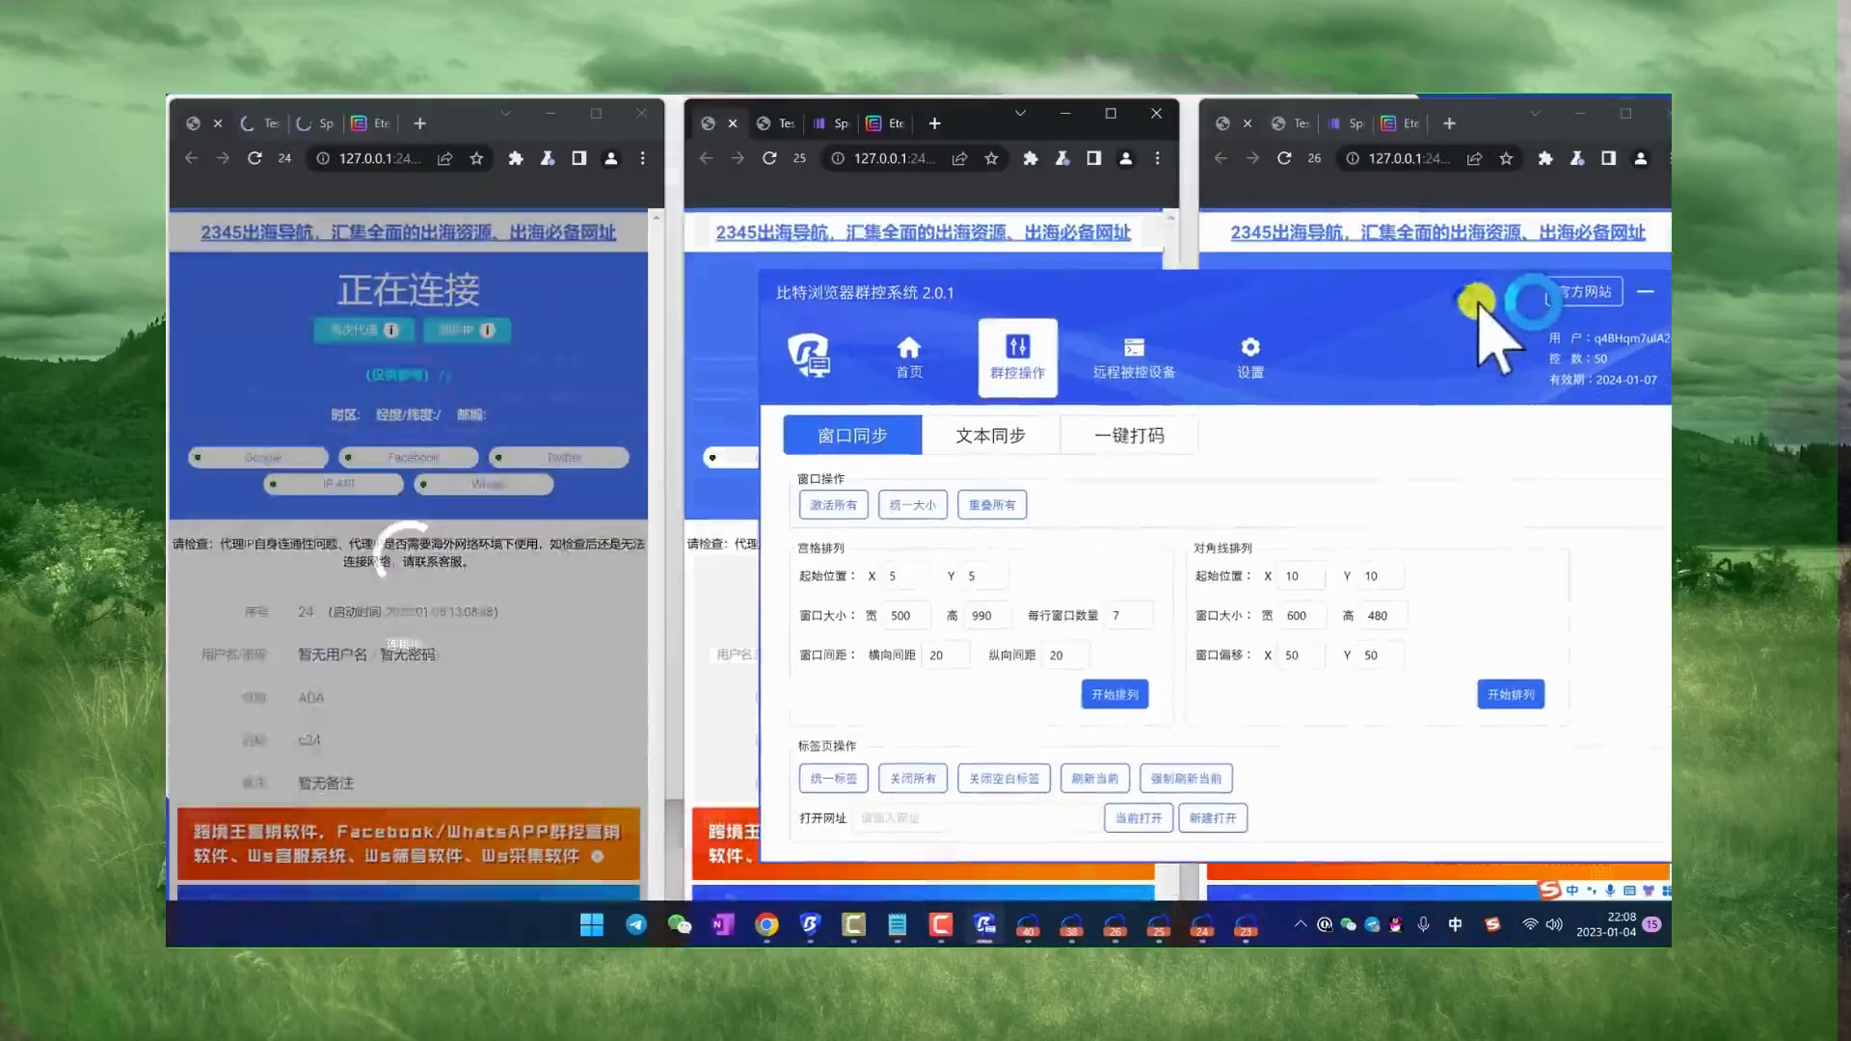
left_click(1134, 690)
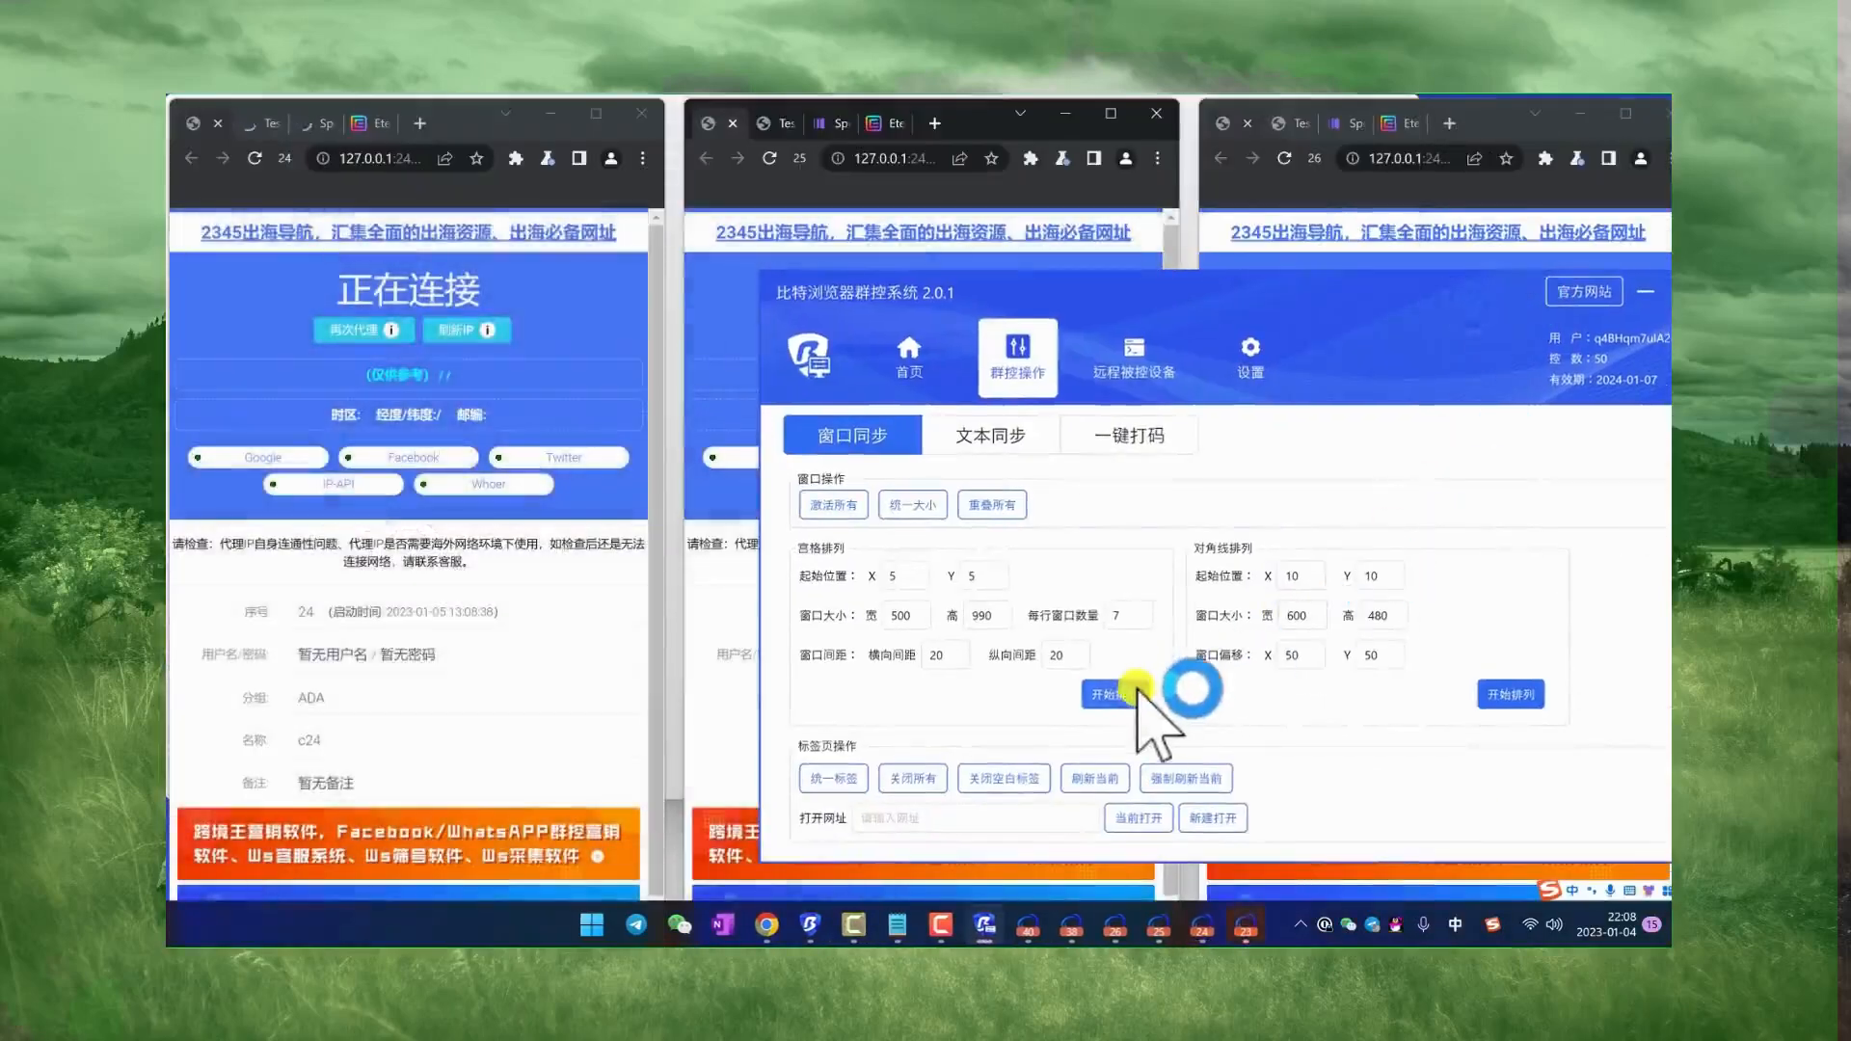
Step: Set the grid layout's window height to 200 with 4 windows per row, and arrange the windows
left_click(921, 615)
key("BackSpace")
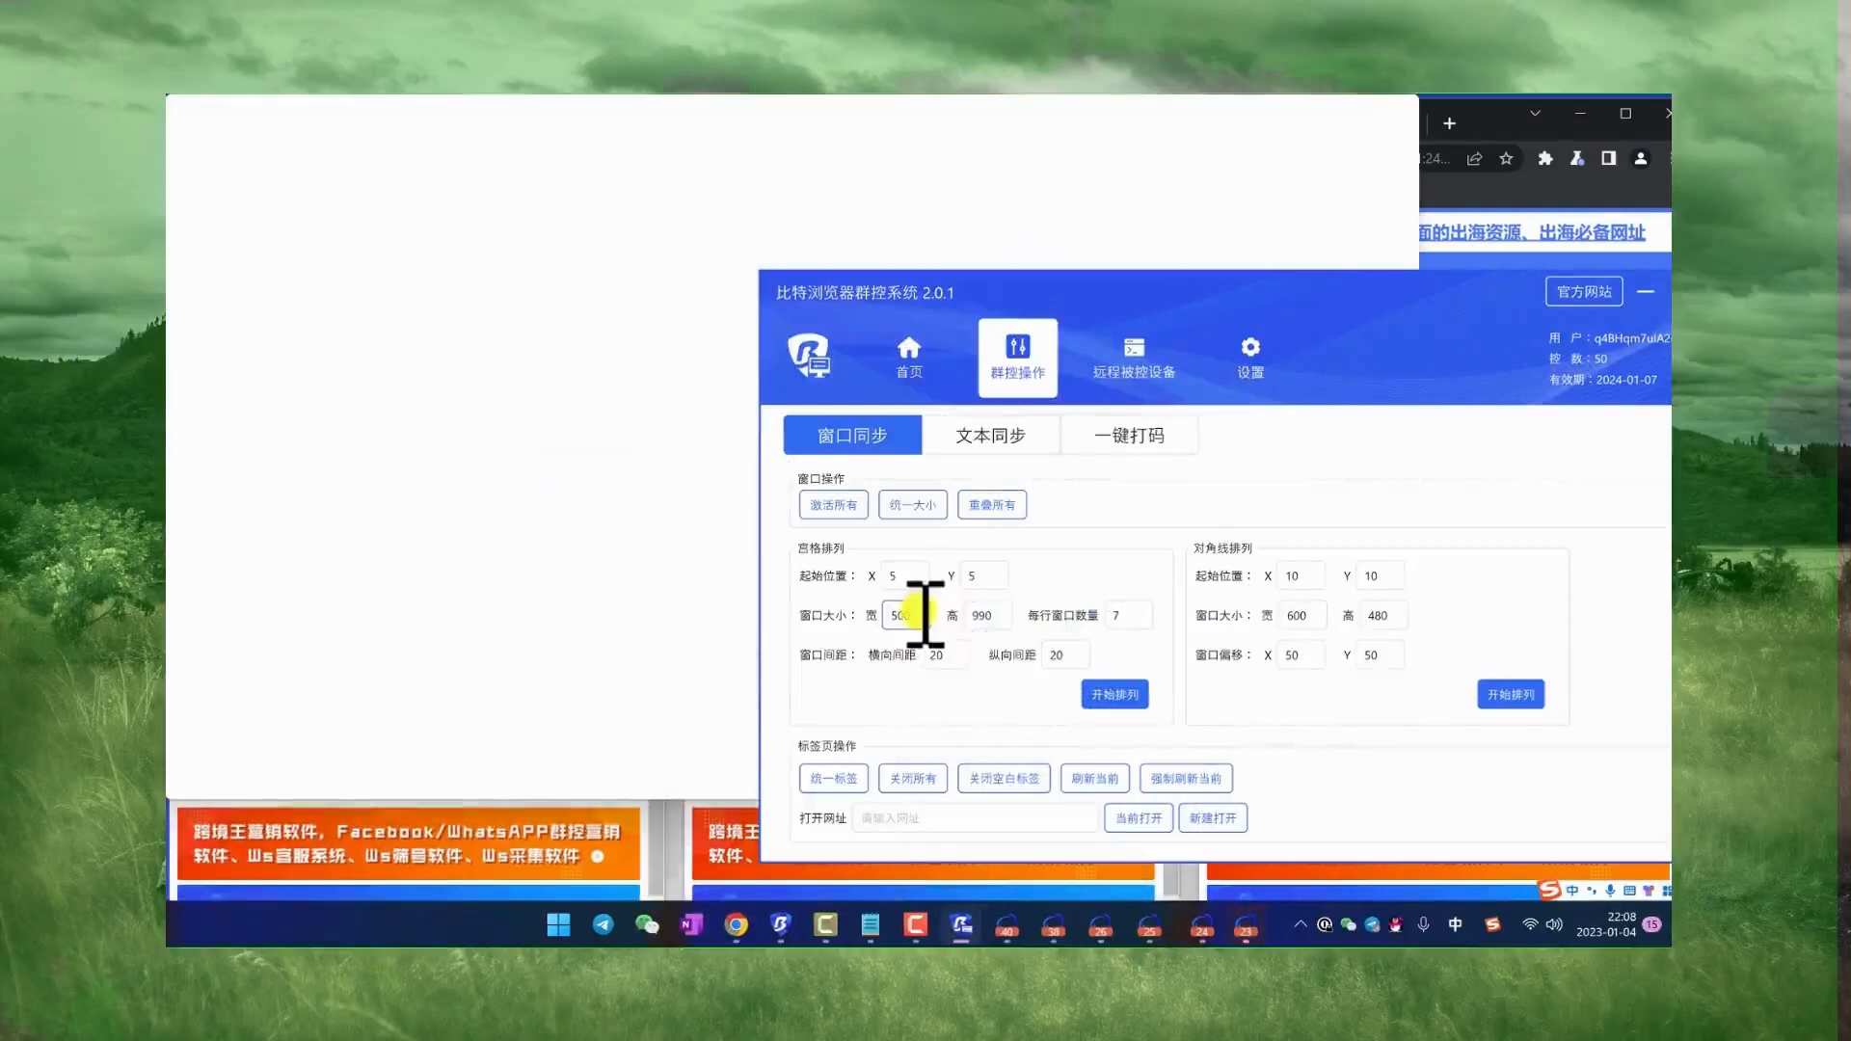
left_click(1118, 694)
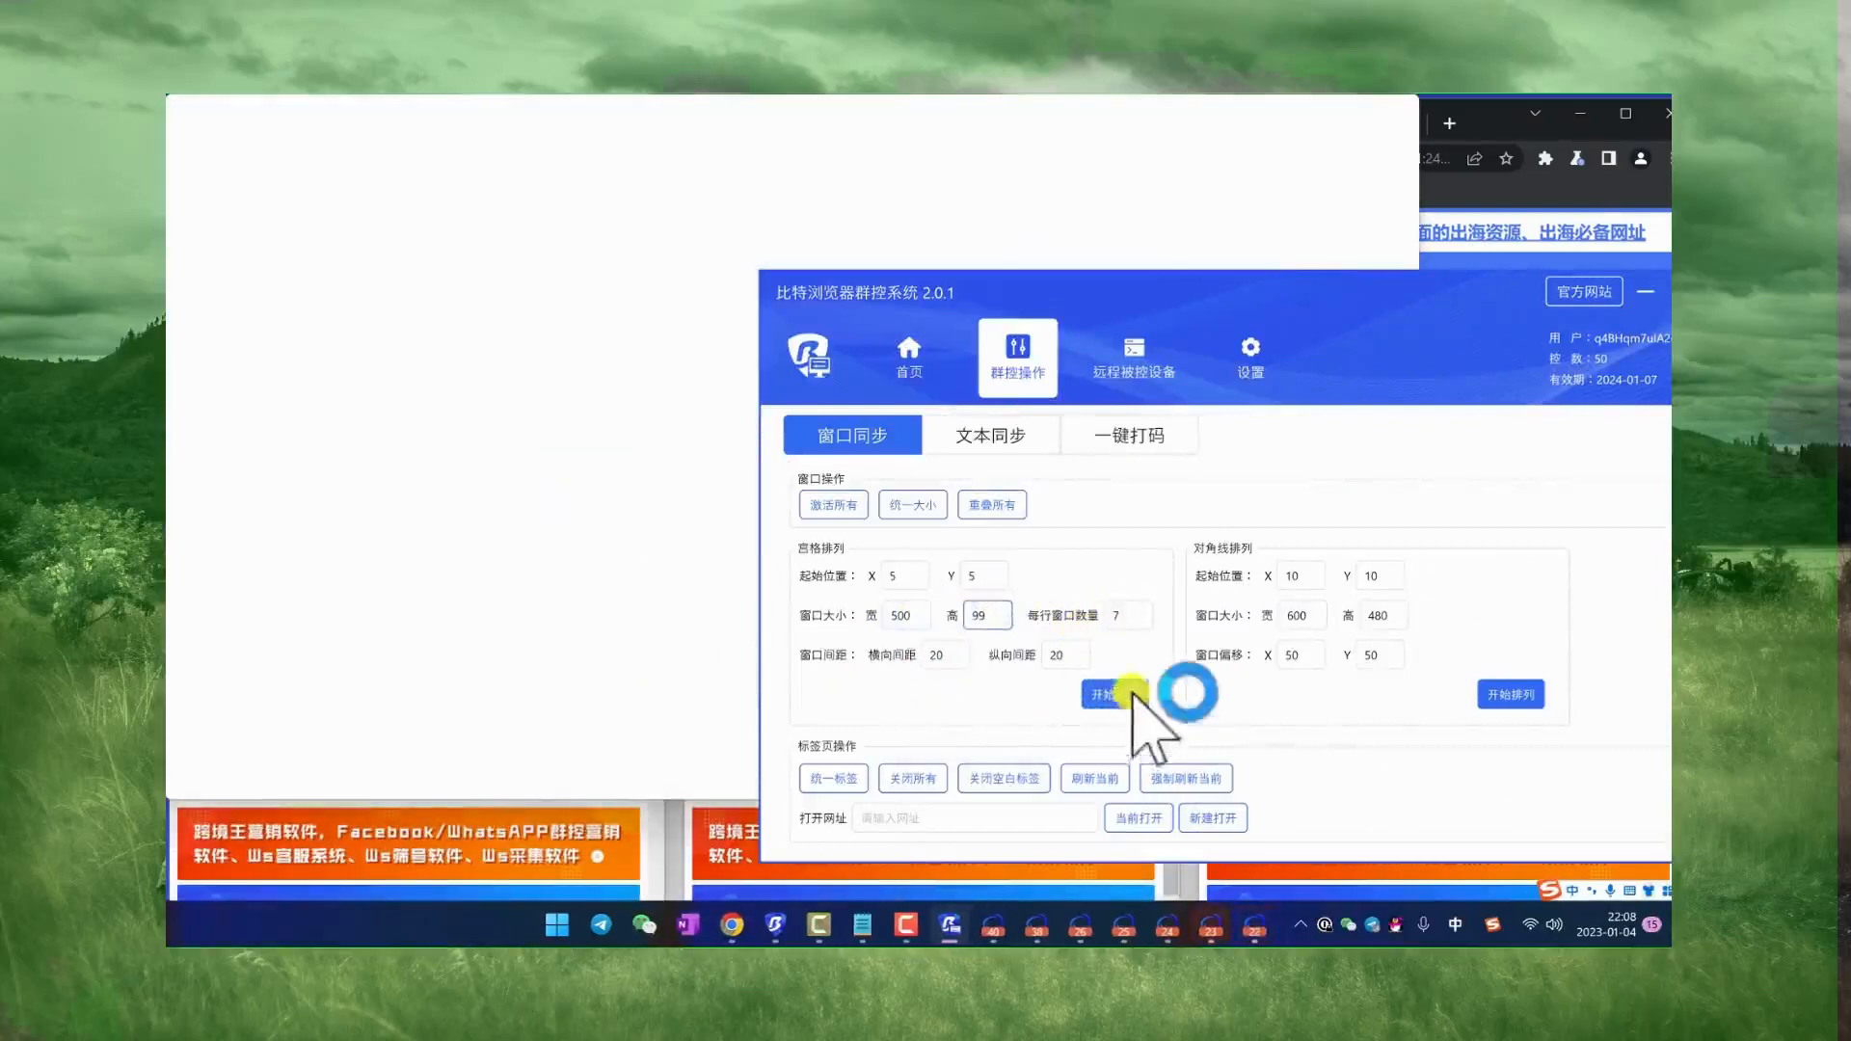
left_click(1118, 694)
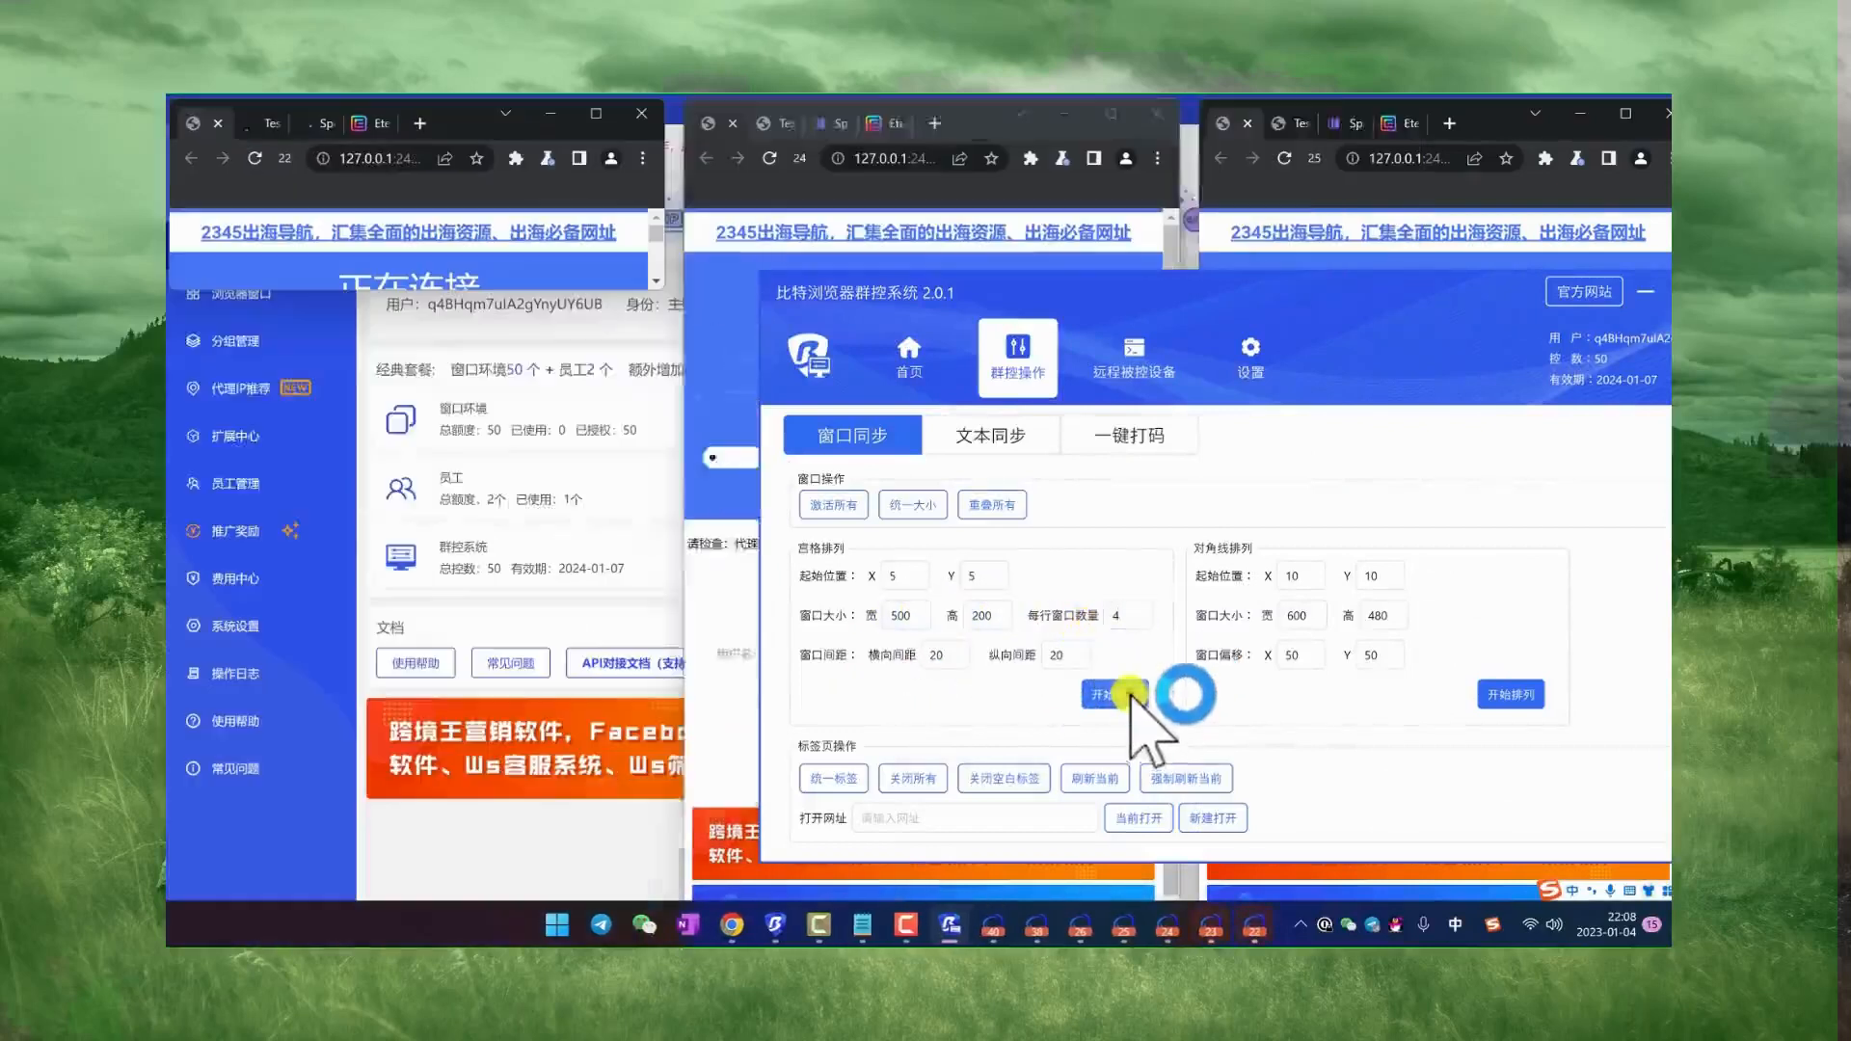
Step: Set the grid layout's window height to 810 and rearrange the windows
left_click_drag(1311, 328, 1344, 280)
left_click(1017, 608)
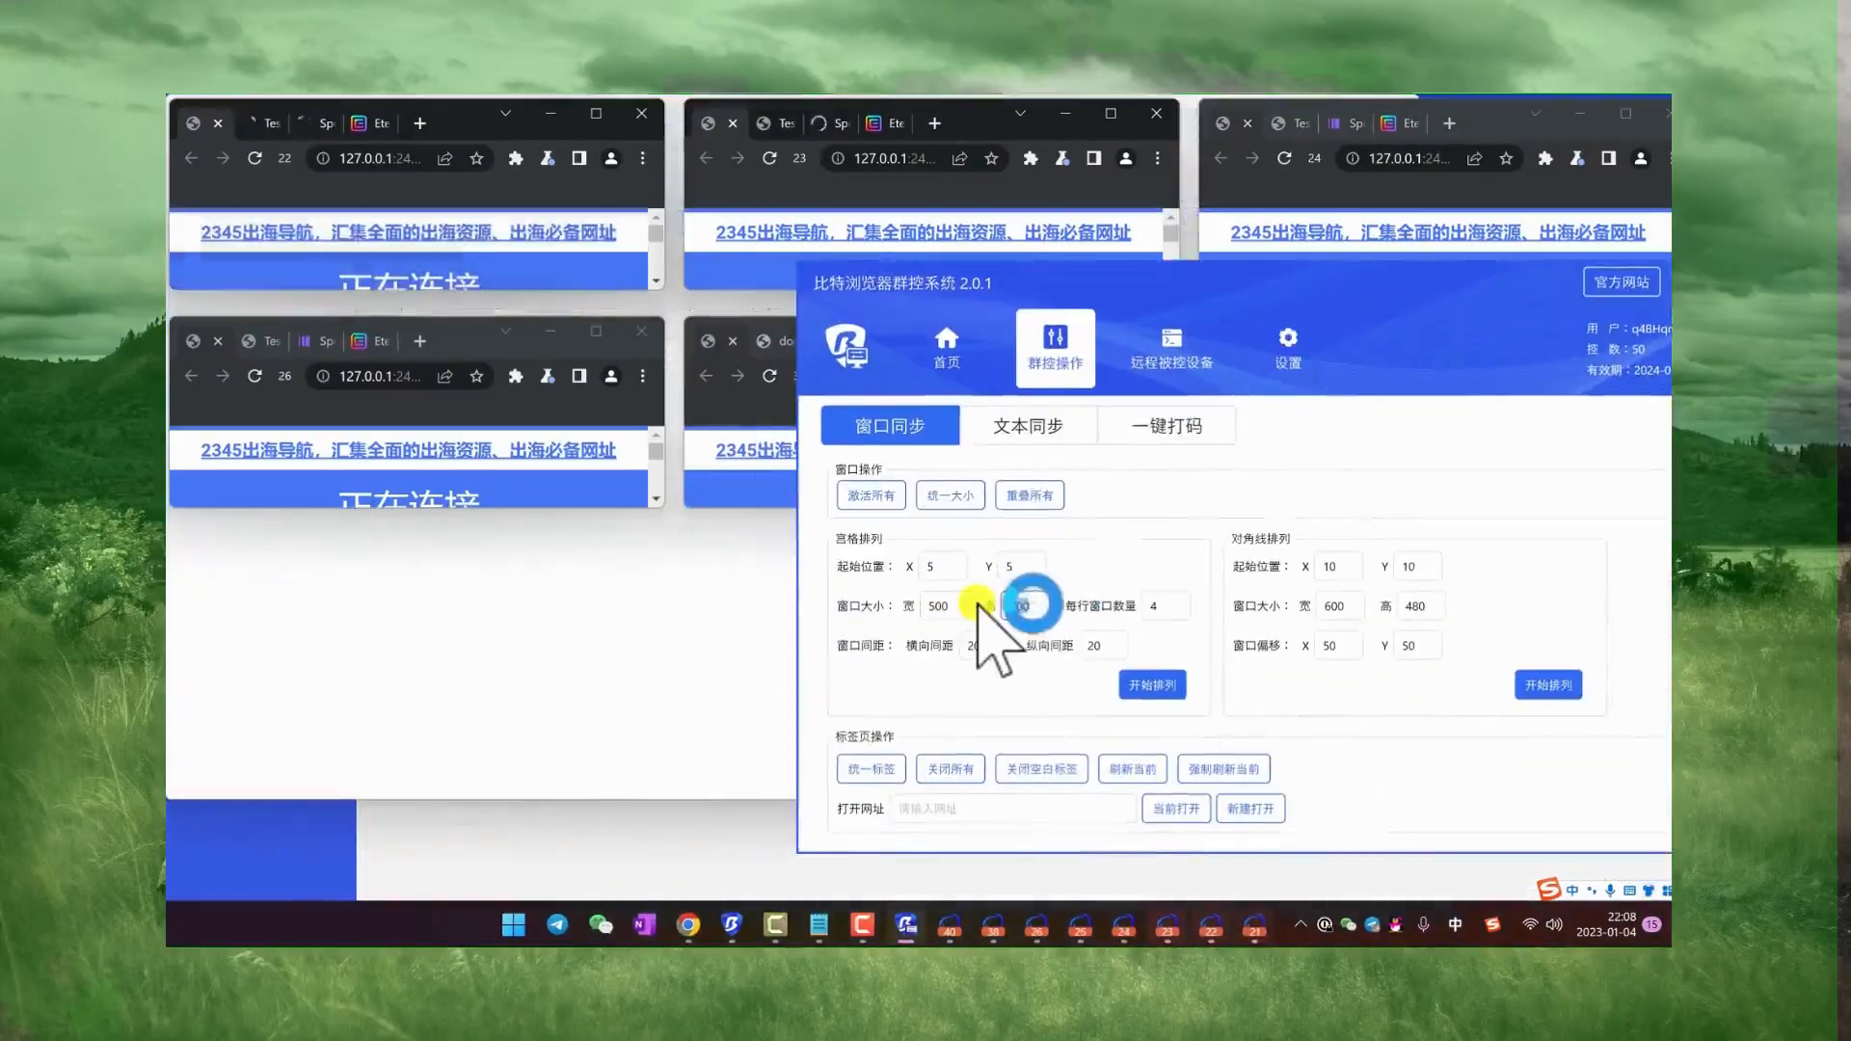
type("810")
left_click(1156, 684)
Step: Set the grid layout's window height to 300 and arrange the windows again
left_click_drag(1324, 280, 1196, 318)
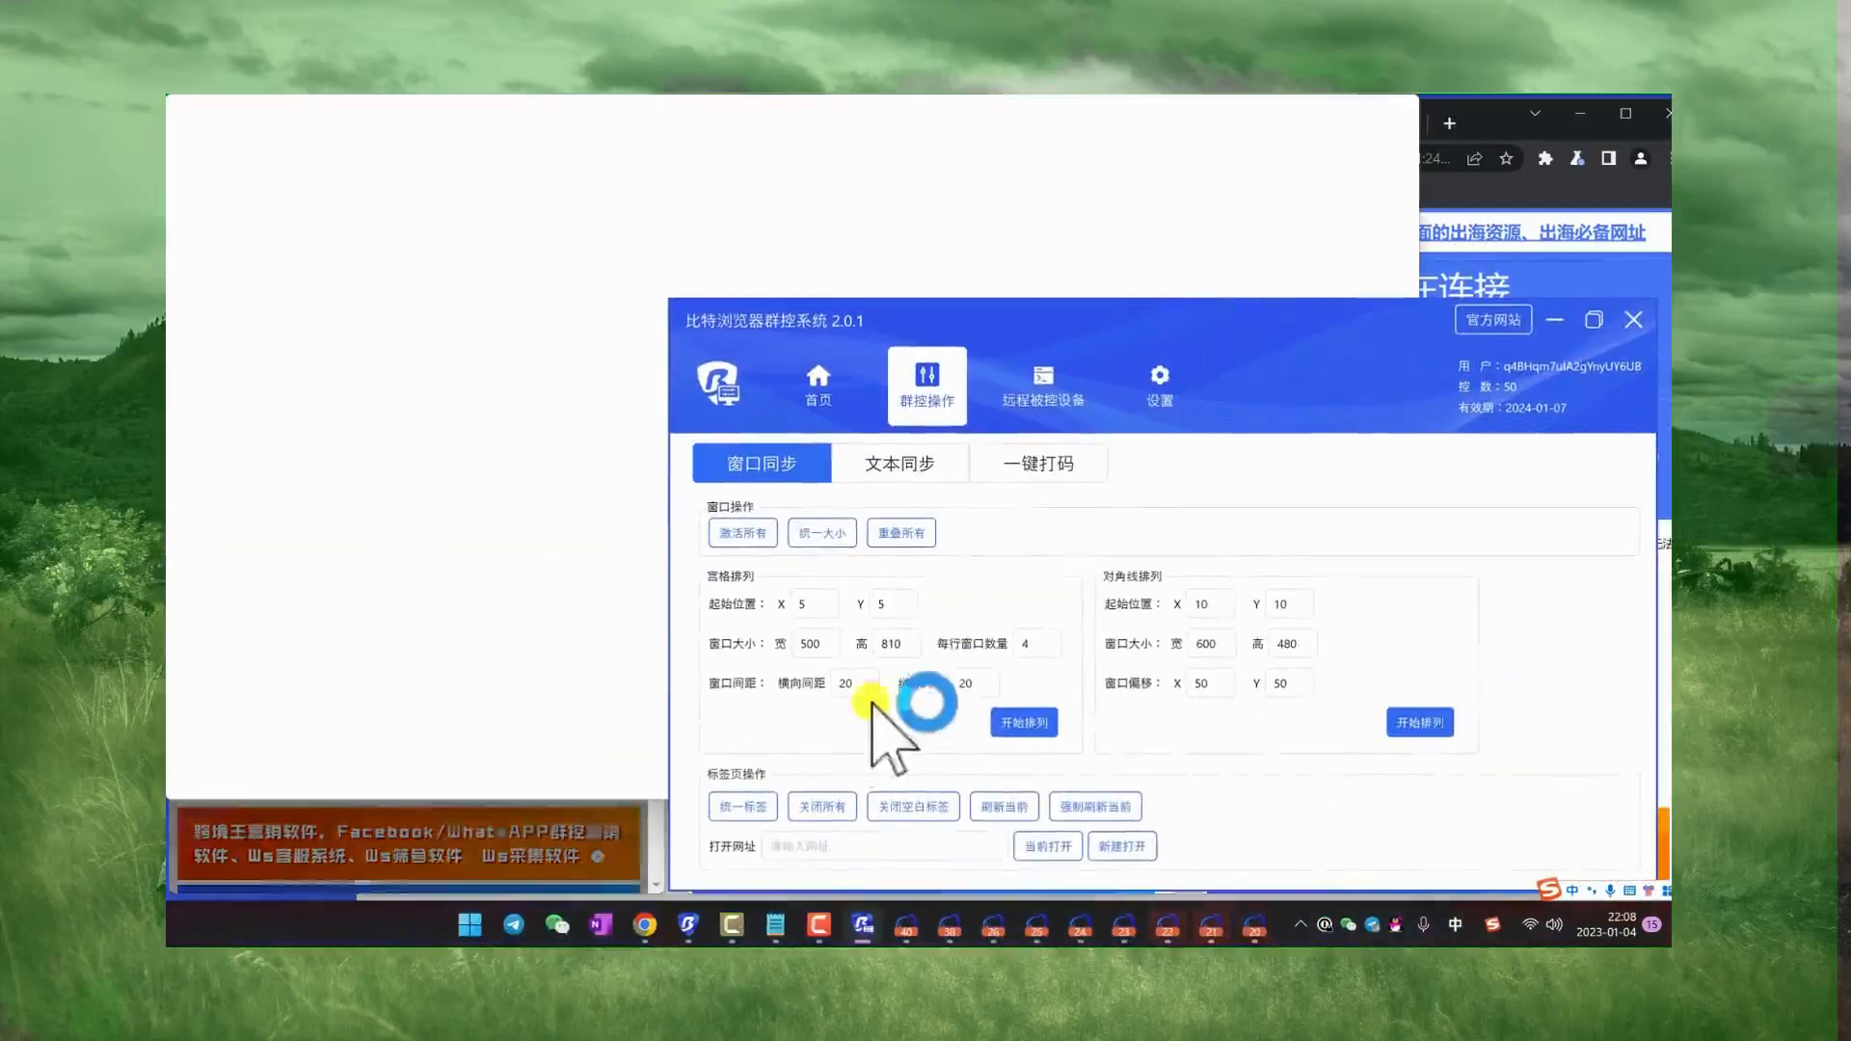
type("300")
left_click(1024, 722)
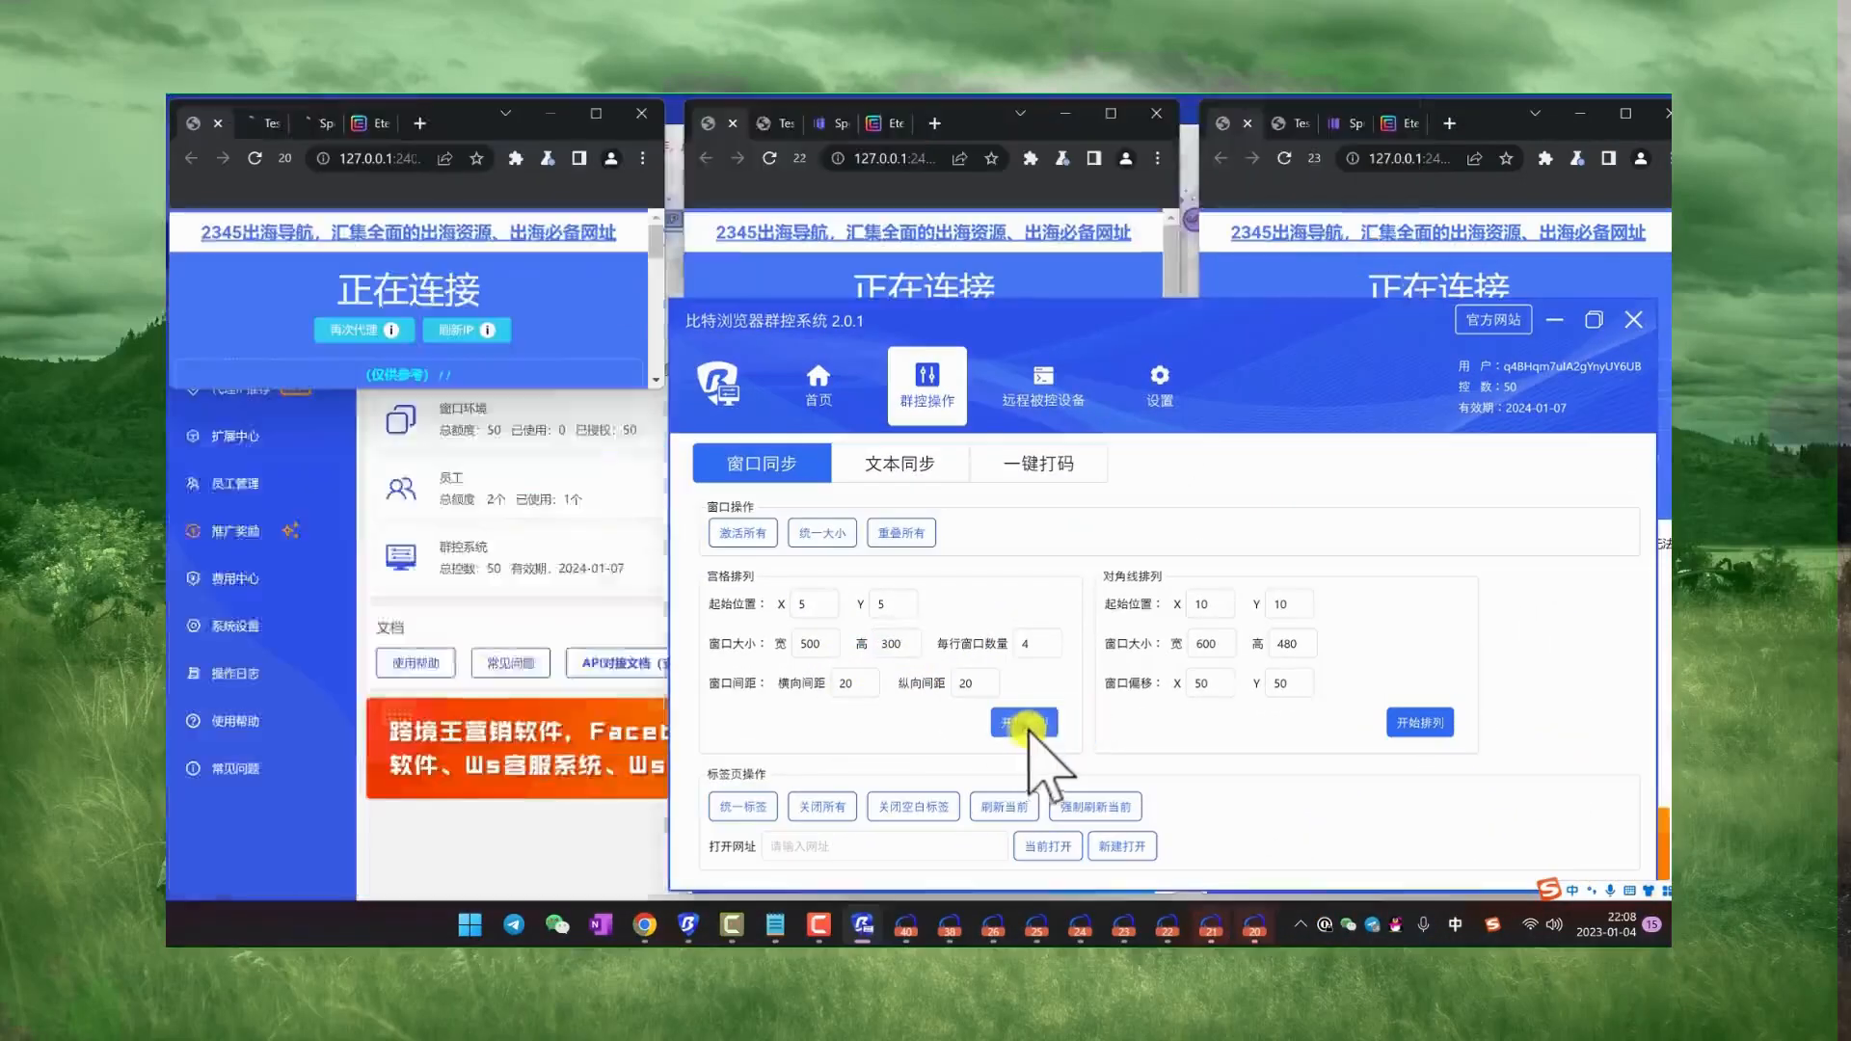
Step: Move the group control window out of the way and close the c20, c21, c22, c24, c25, c26 and c40 browser windows
left_click_drag(1198, 322, 1198, 364)
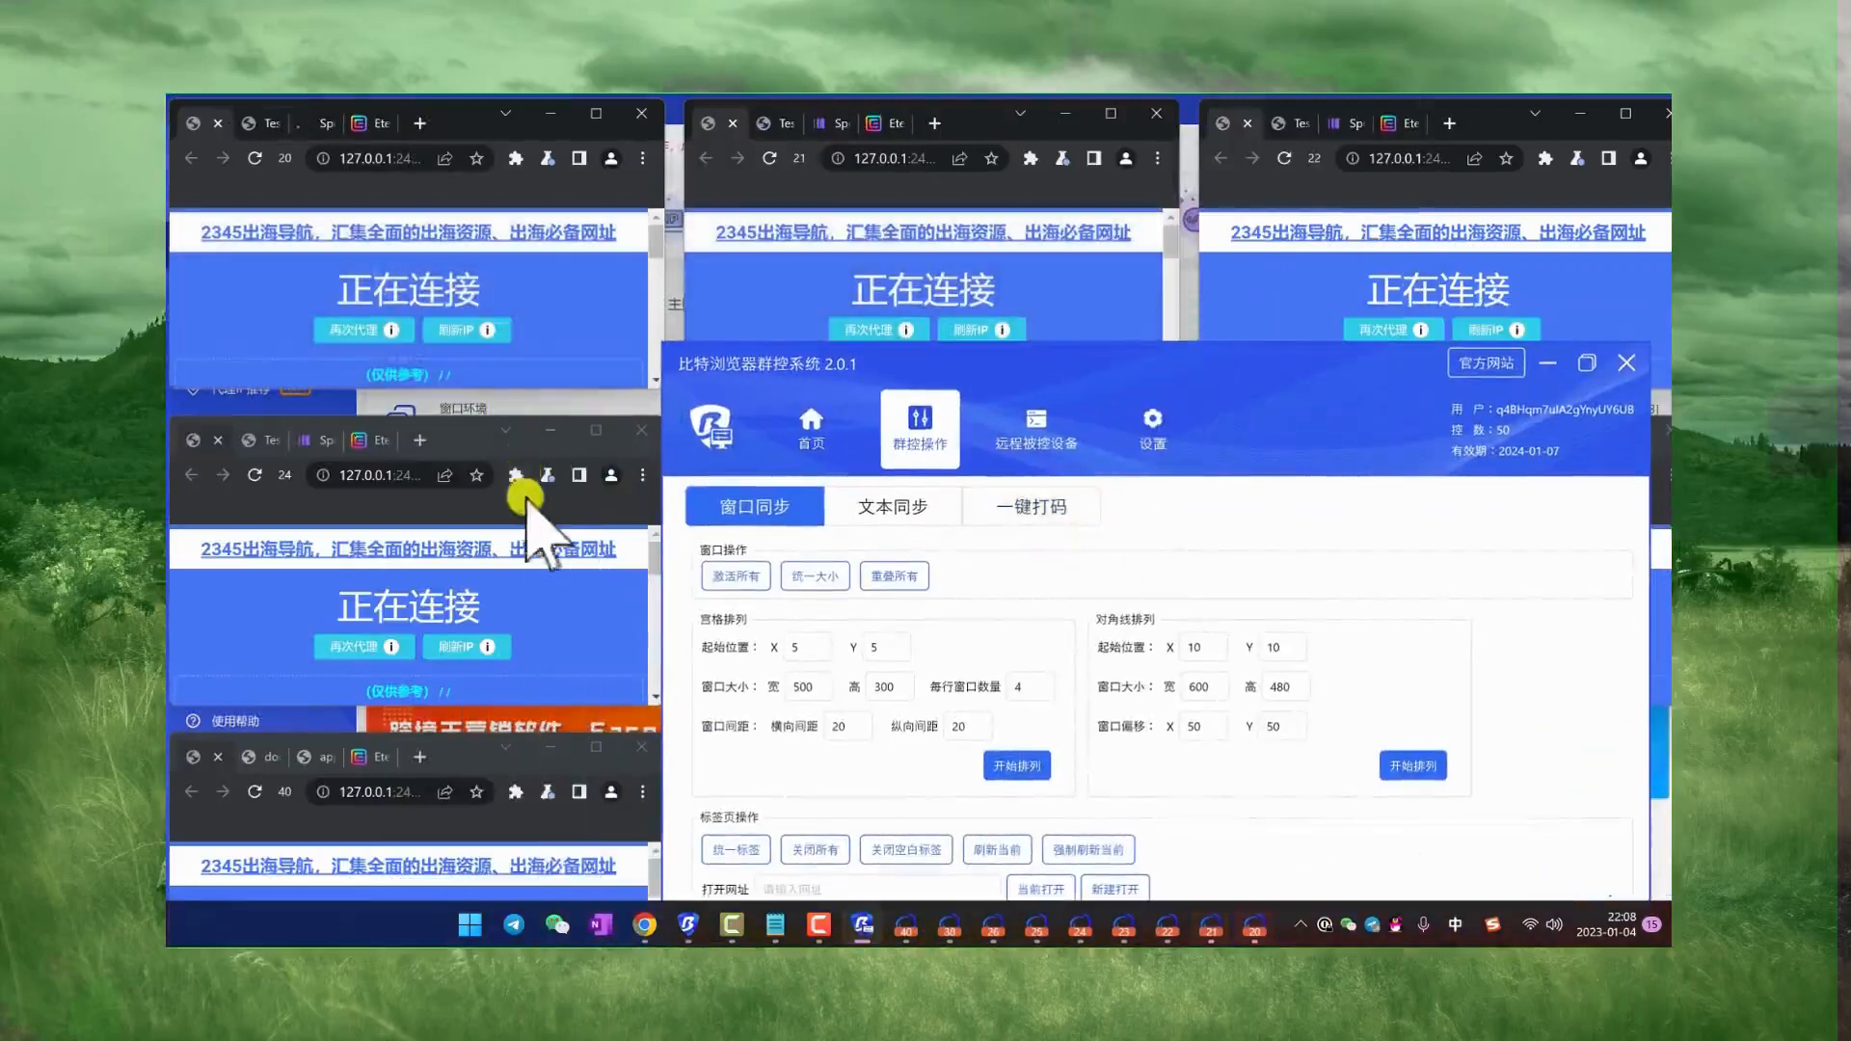
left_click(1482, 111)
left_click(1158, 114)
left_click(639, 114)
left_click(641, 431)
left_click(641, 747)
left_click_drag(1368, 339, 810, 279)
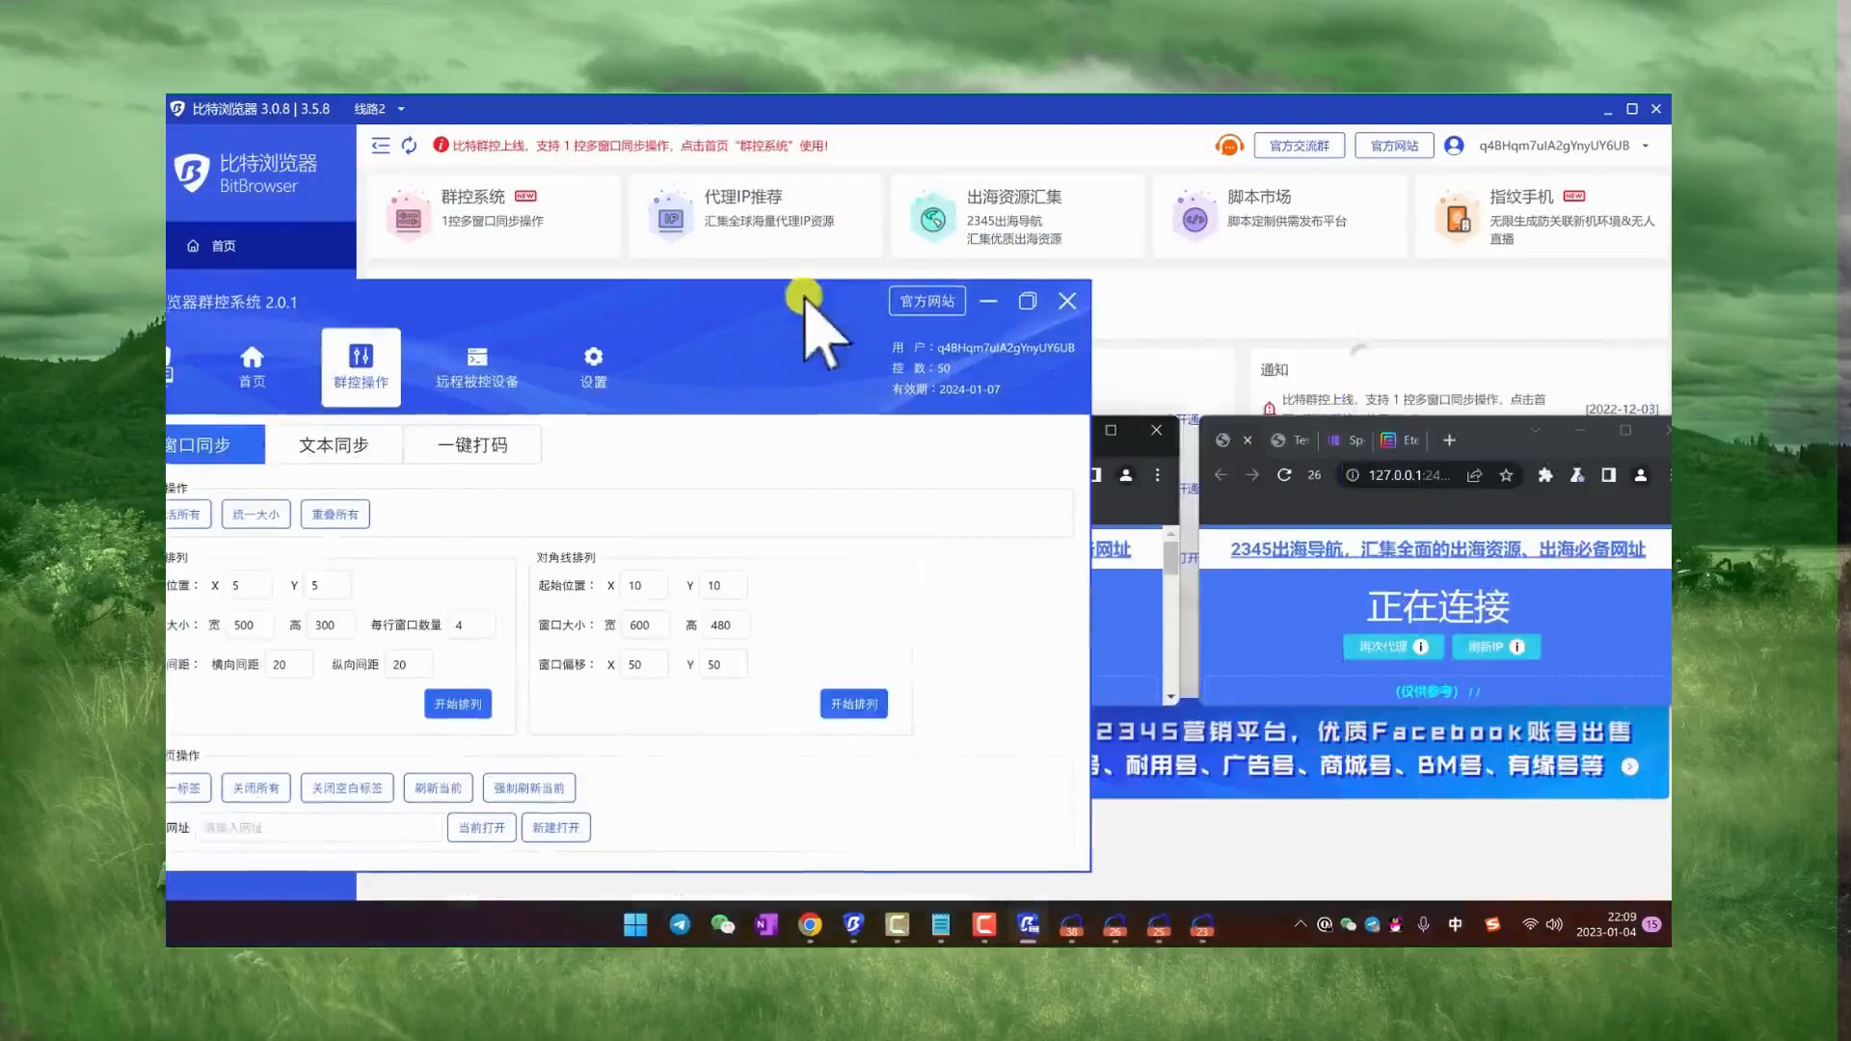
left_click(1669, 426)
left_click(1157, 430)
Step: Open the batch import form (批量导入窗口) from the browser windows list and dismiss the template notice with 不再弹出 checked
left_click_drag(1019, 103, 849, 96)
left_click(347, 293)
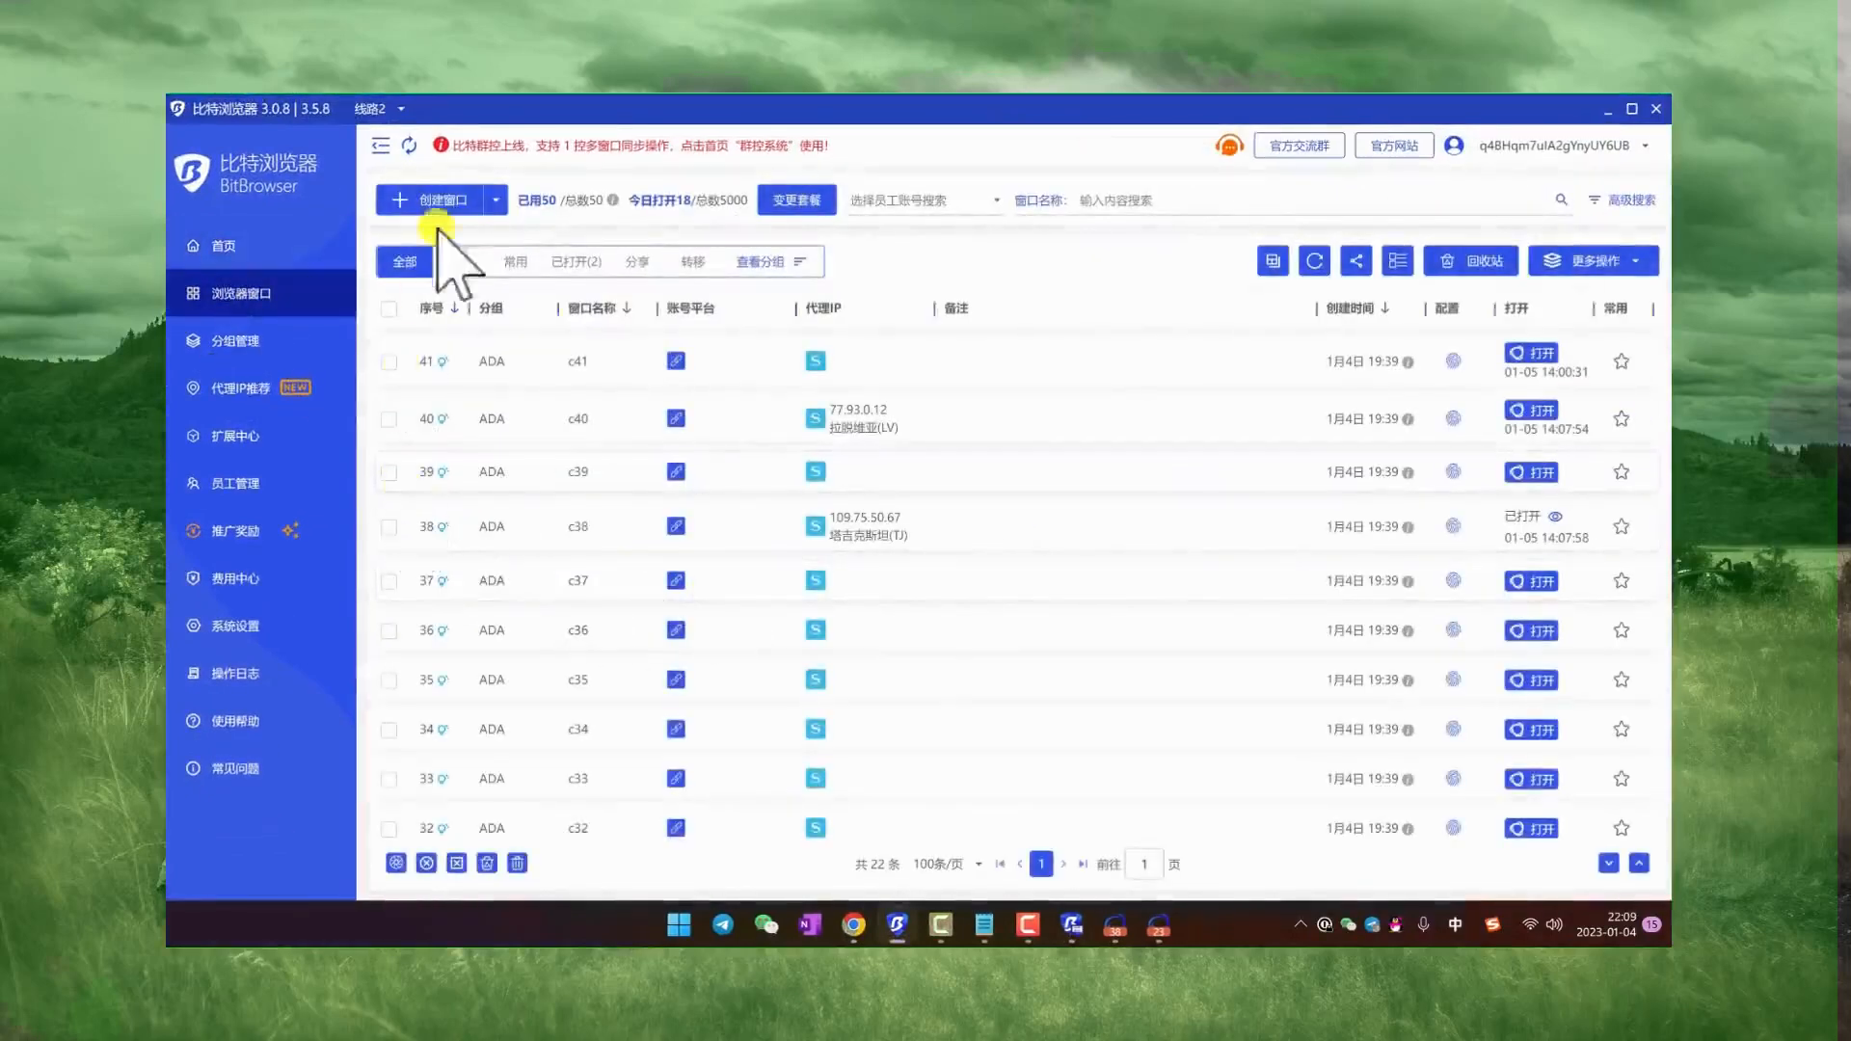
left_click(493, 202)
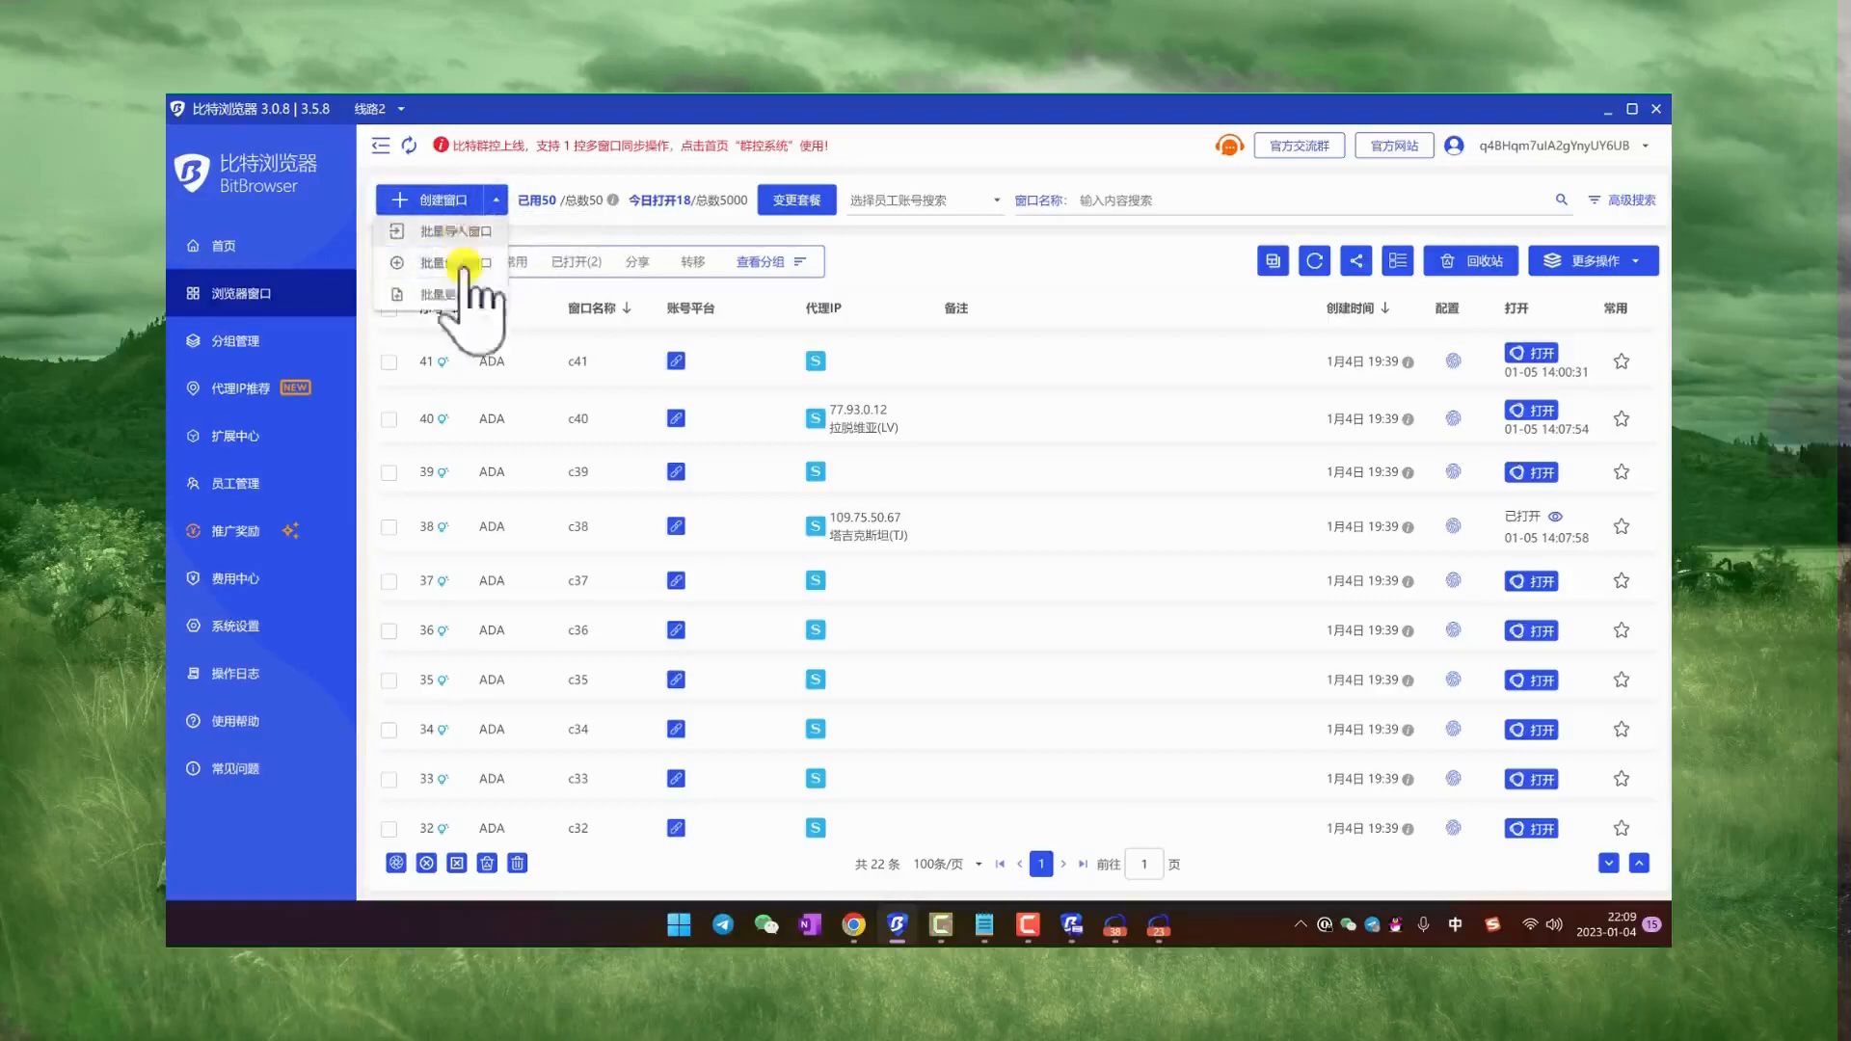
left_click(453, 232)
left_click(766, 548)
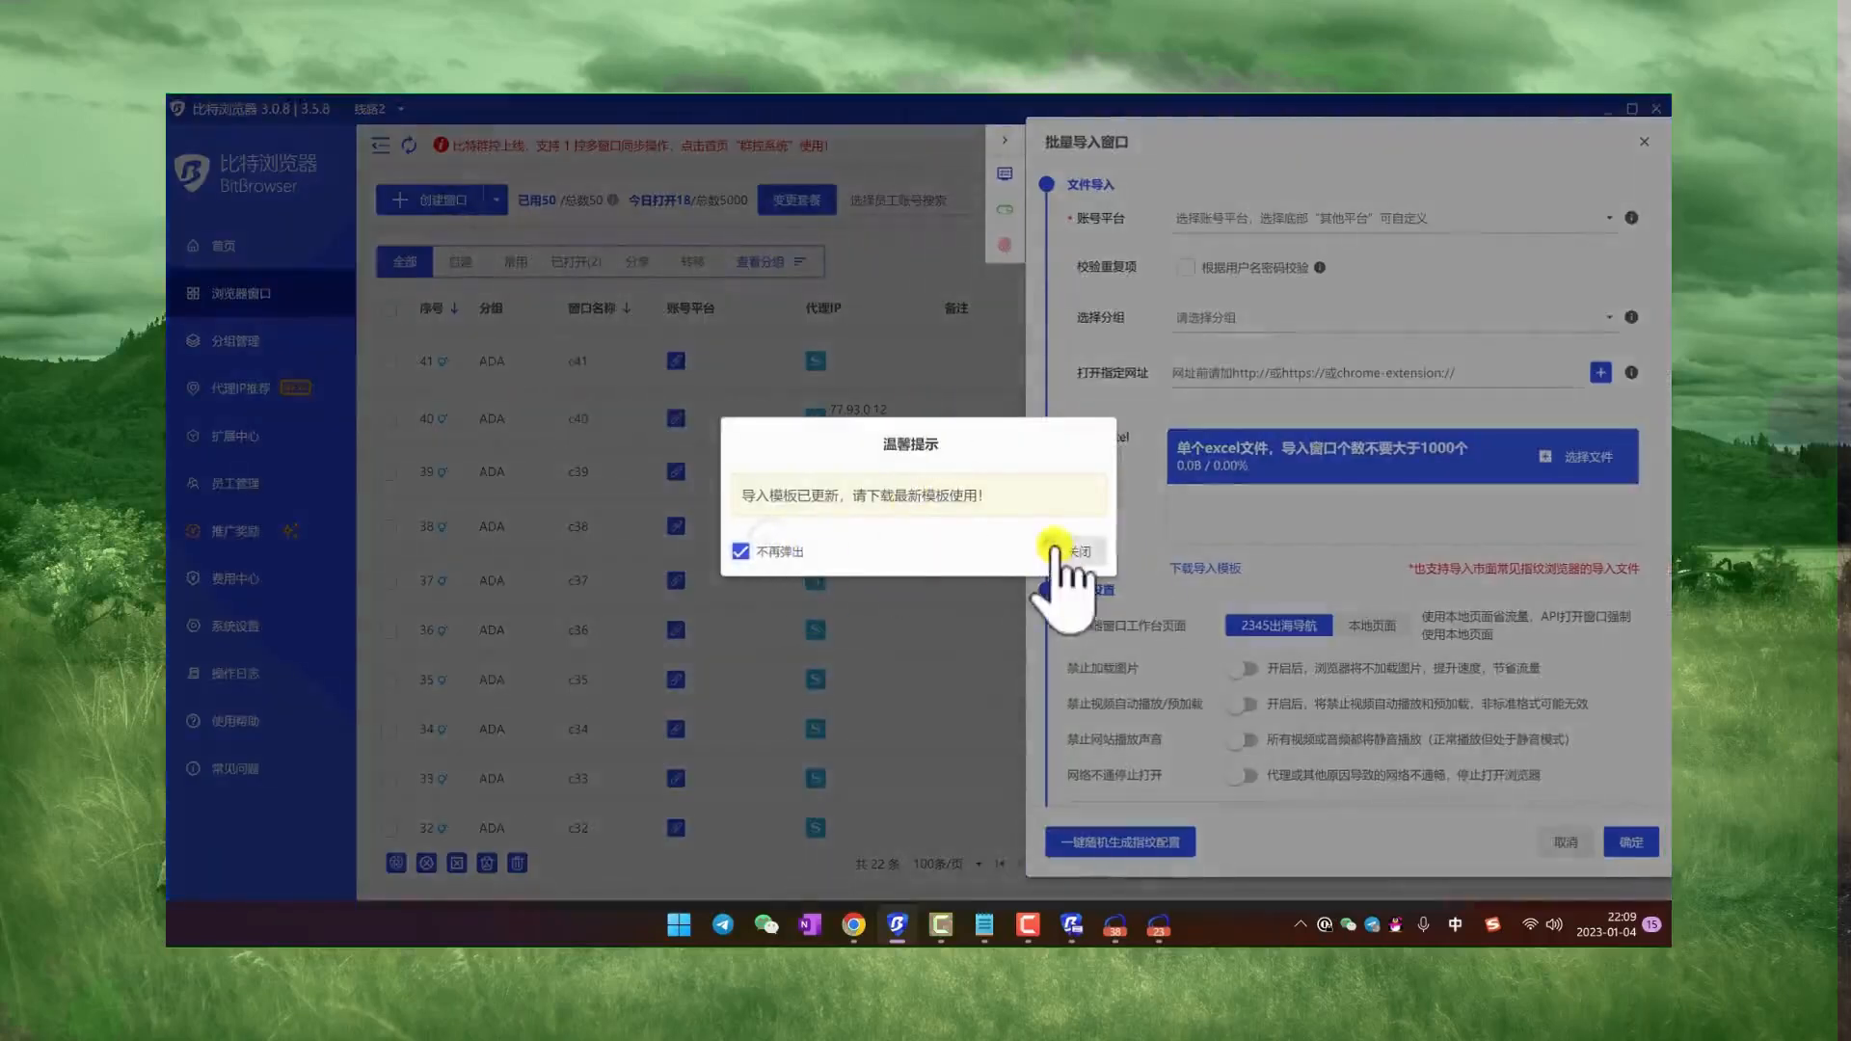
left_click(1087, 550)
Step: Uncover the desktop by moving BitBrowser aside and minimizing group control, and open the 导入窗口模板 workbook in Excel
left_click_drag(894, 114, 1058, 158)
left_click(388, 295)
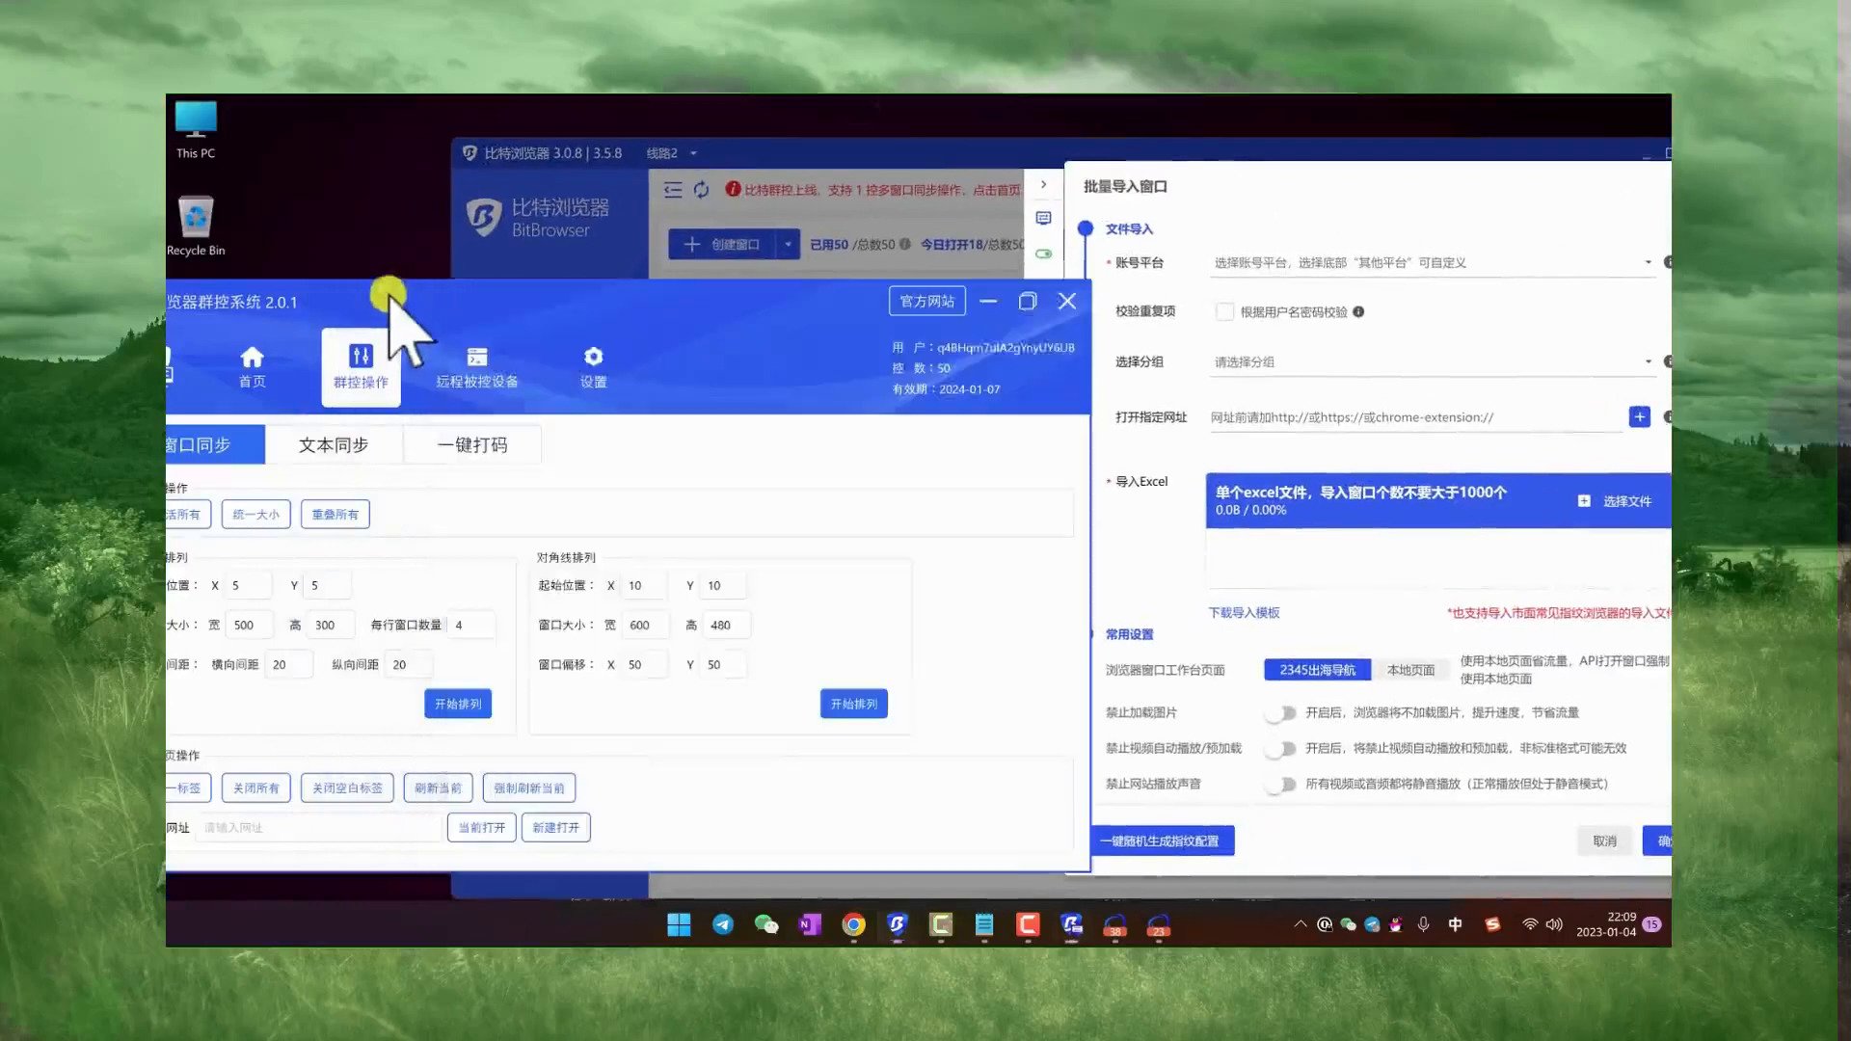
left_click(988, 301)
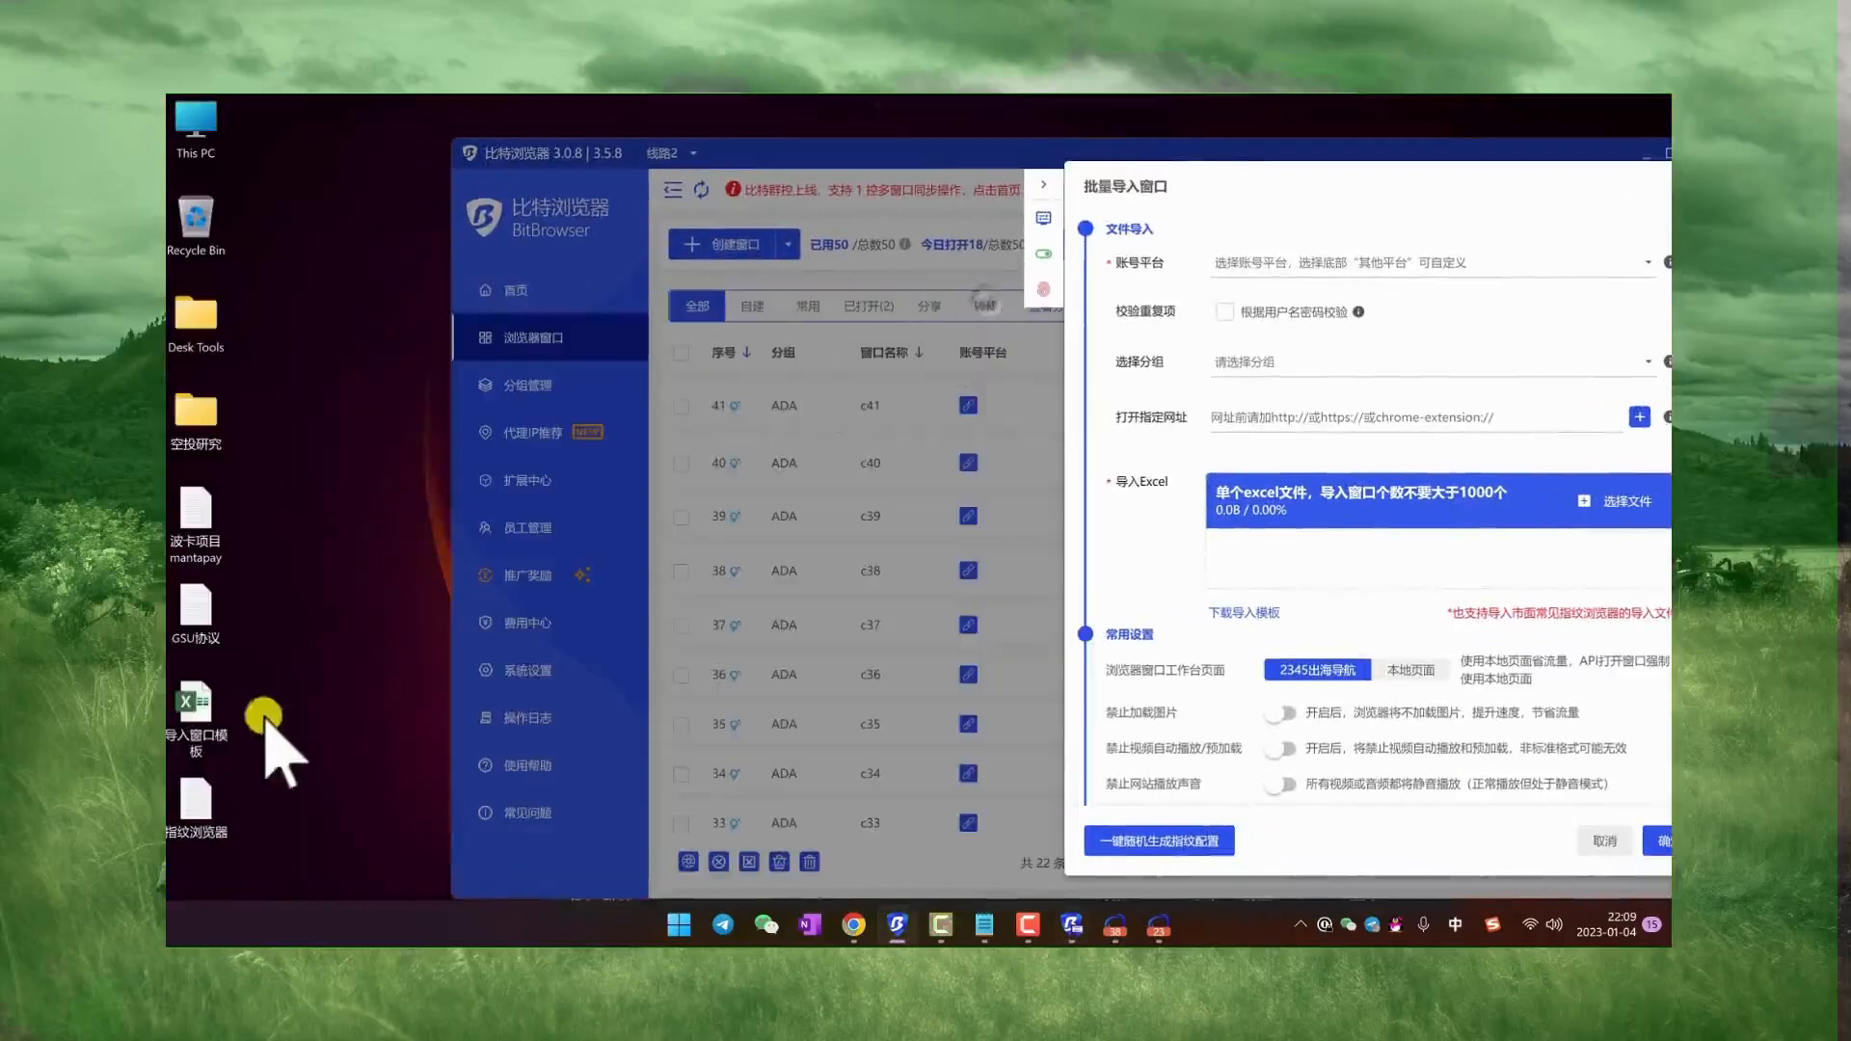
double_click(192, 701)
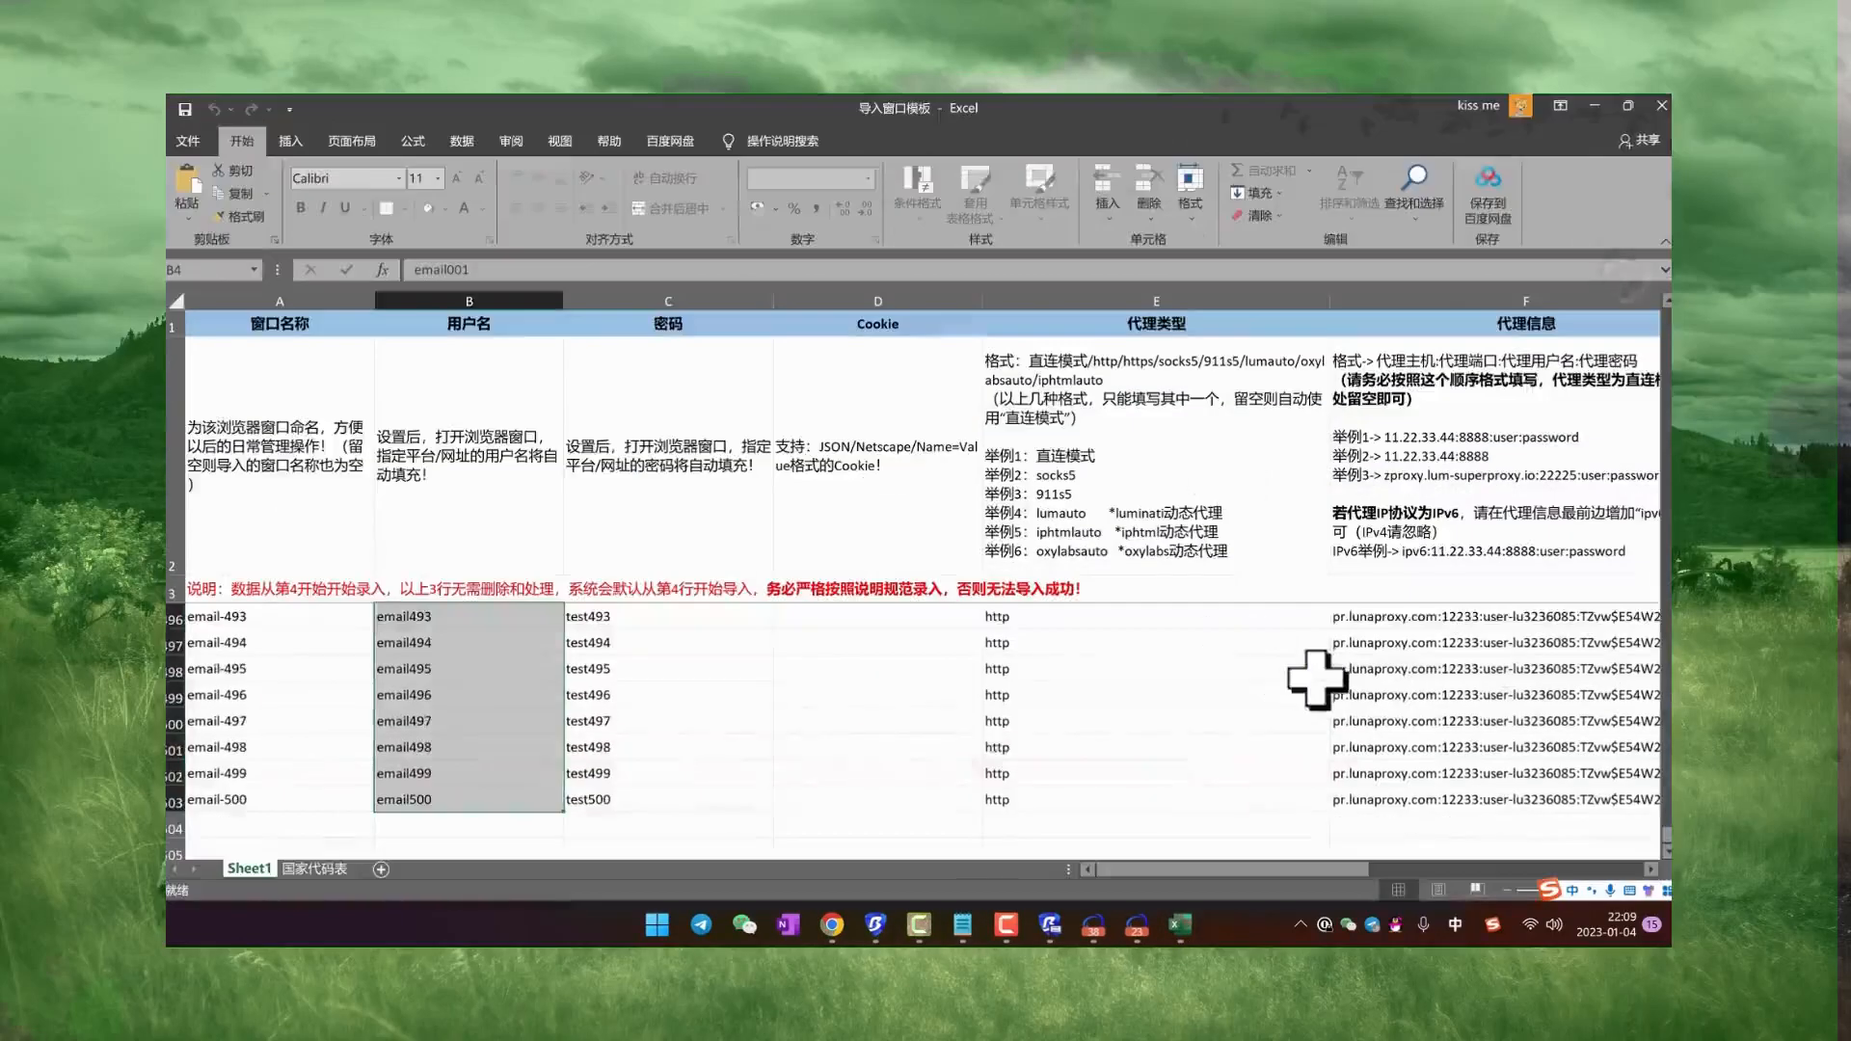
Step: Examine the import template's field instructions and the window name and username sample rows
left_click_drag(1314, 681, 1490, 773)
left_click_drag(294, 622, 298, 867)
left_click(444, 643)
scroll(327, 655, "up", 7)
left_click_drag(210, 617, 405, 772)
left_click(412, 681)
scroll(412, 702, "up", 6)
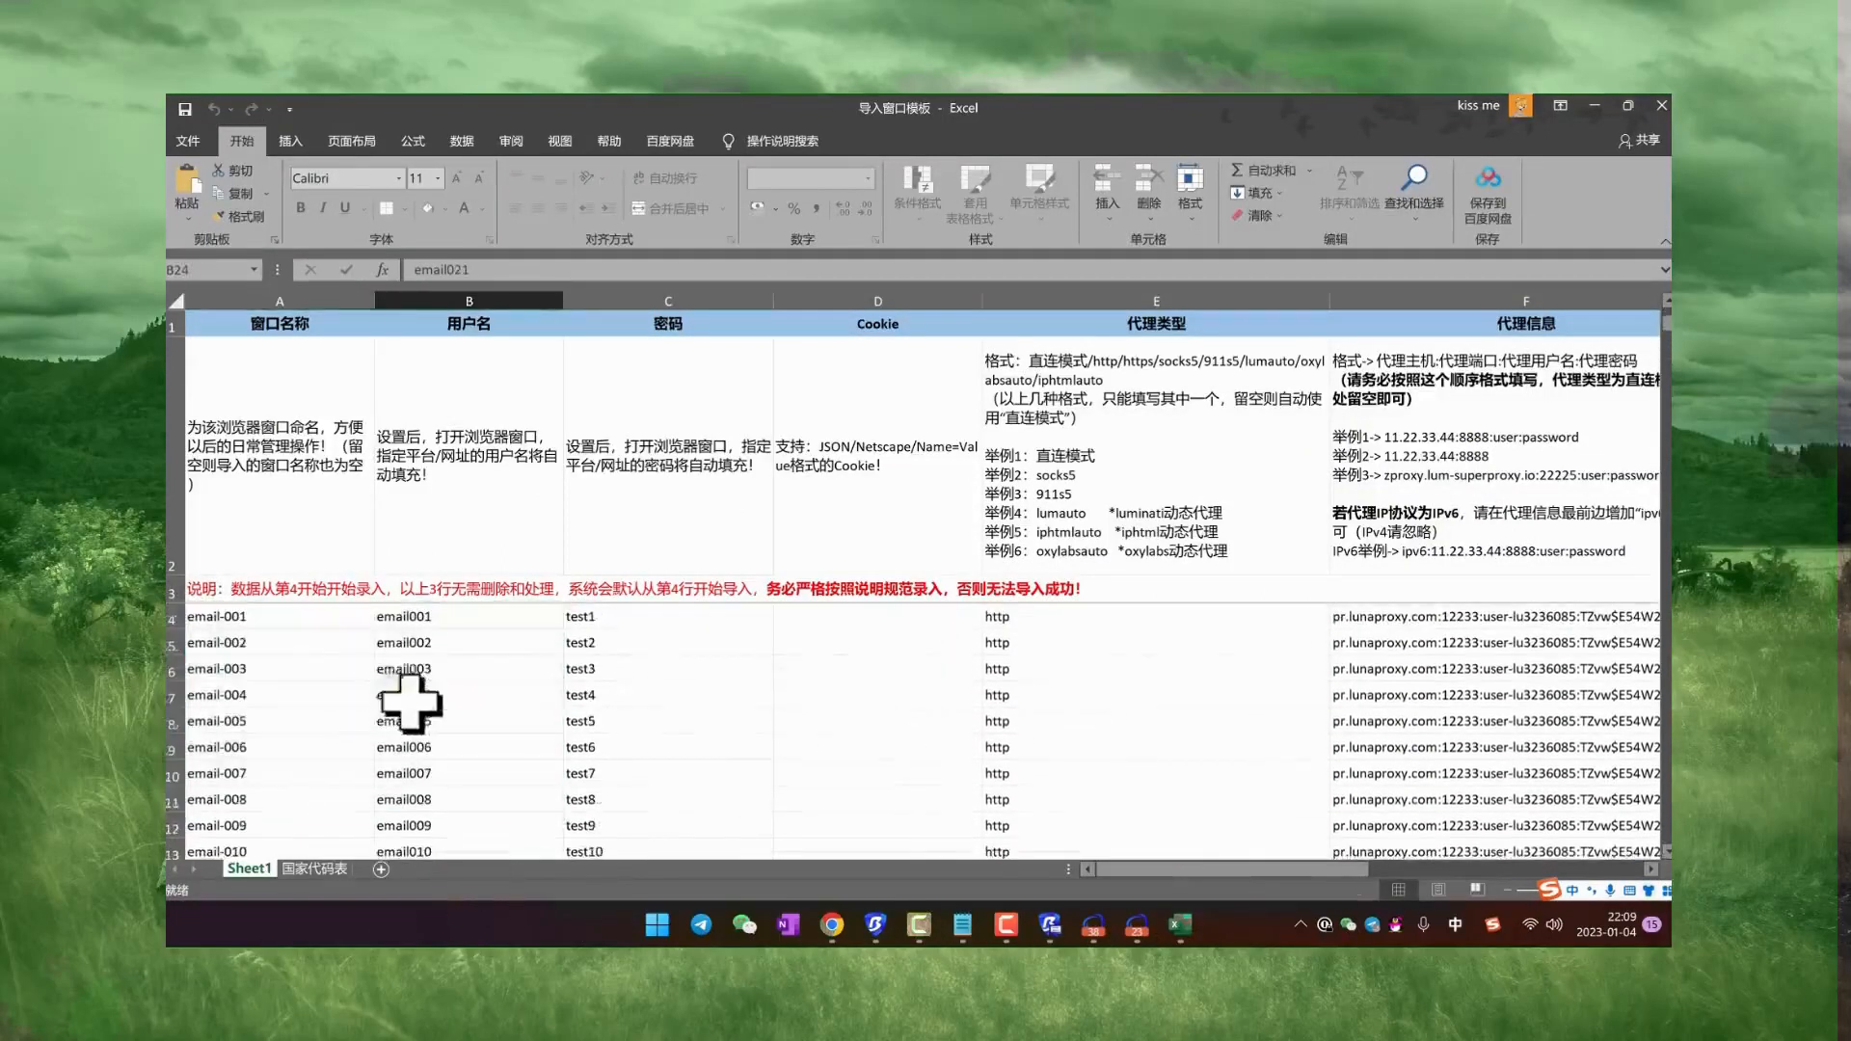
Step: Set the window name in A4 to 测试001 and fill the numbered series down column A
left_click(222, 623)
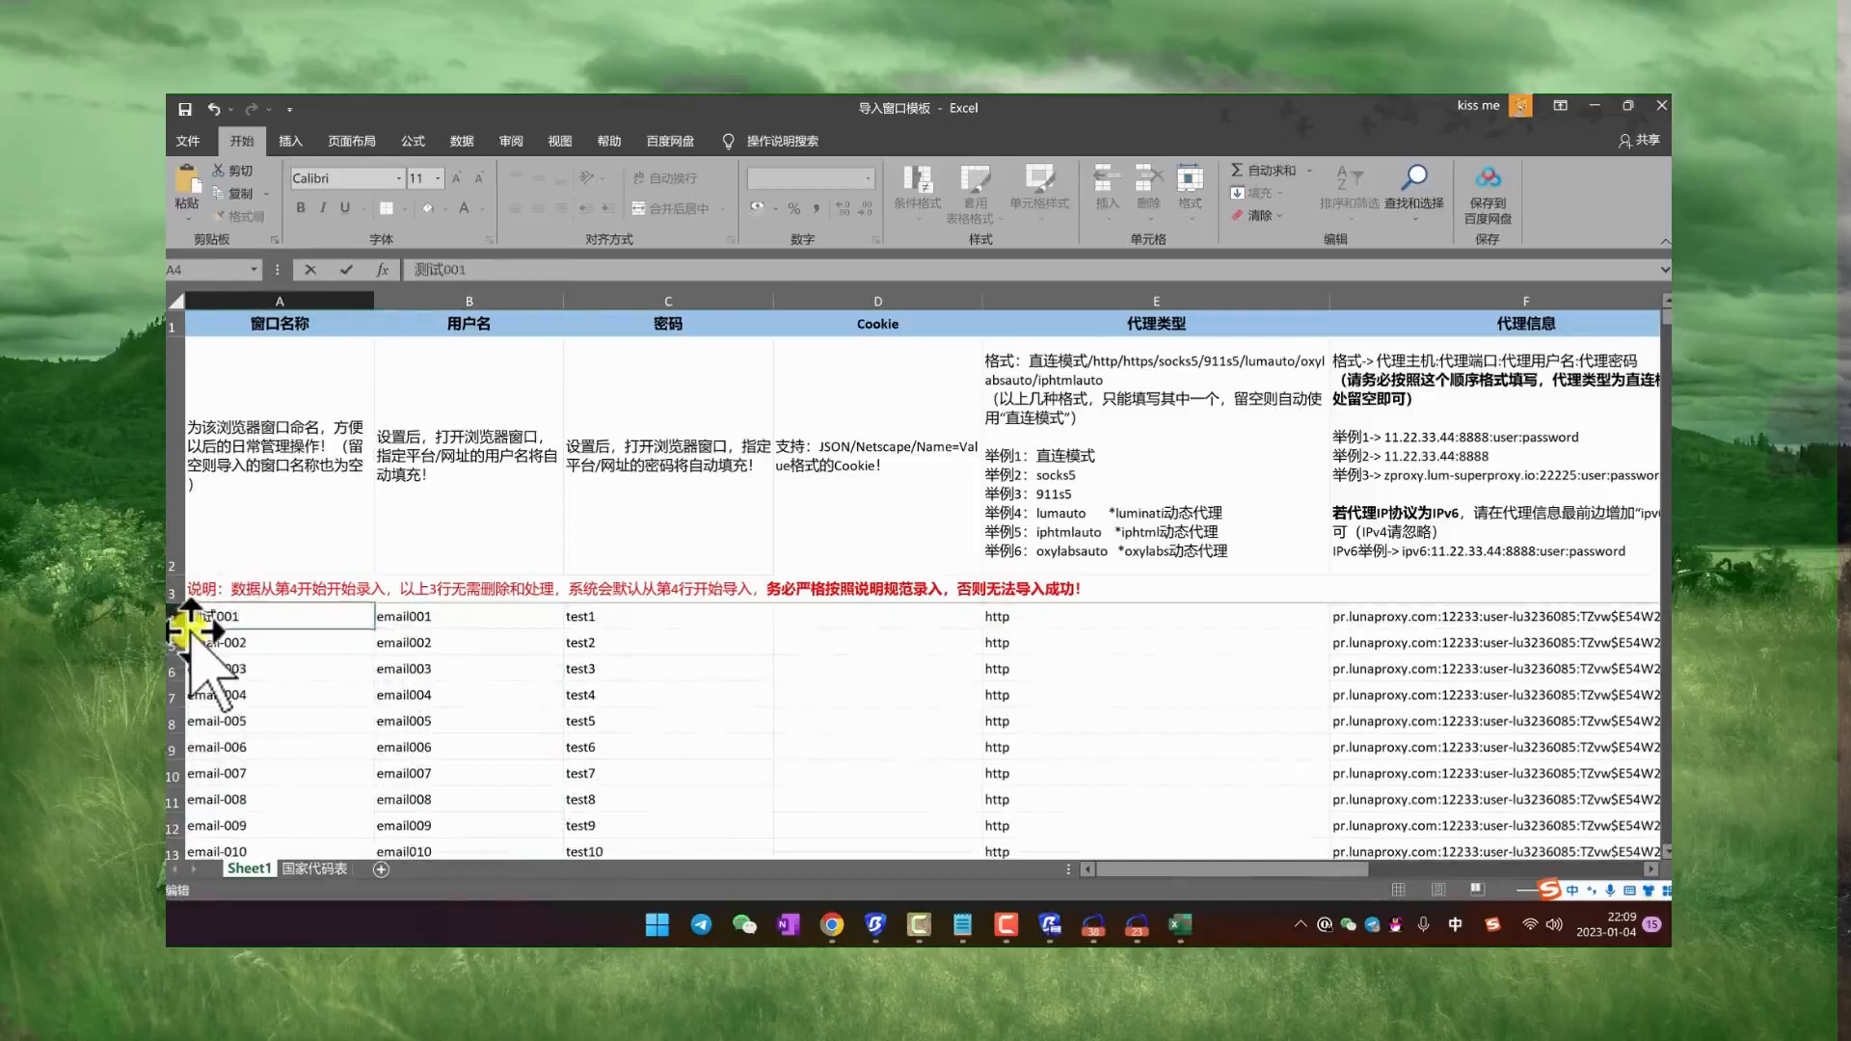
left_click(319, 666)
left_click(291, 624)
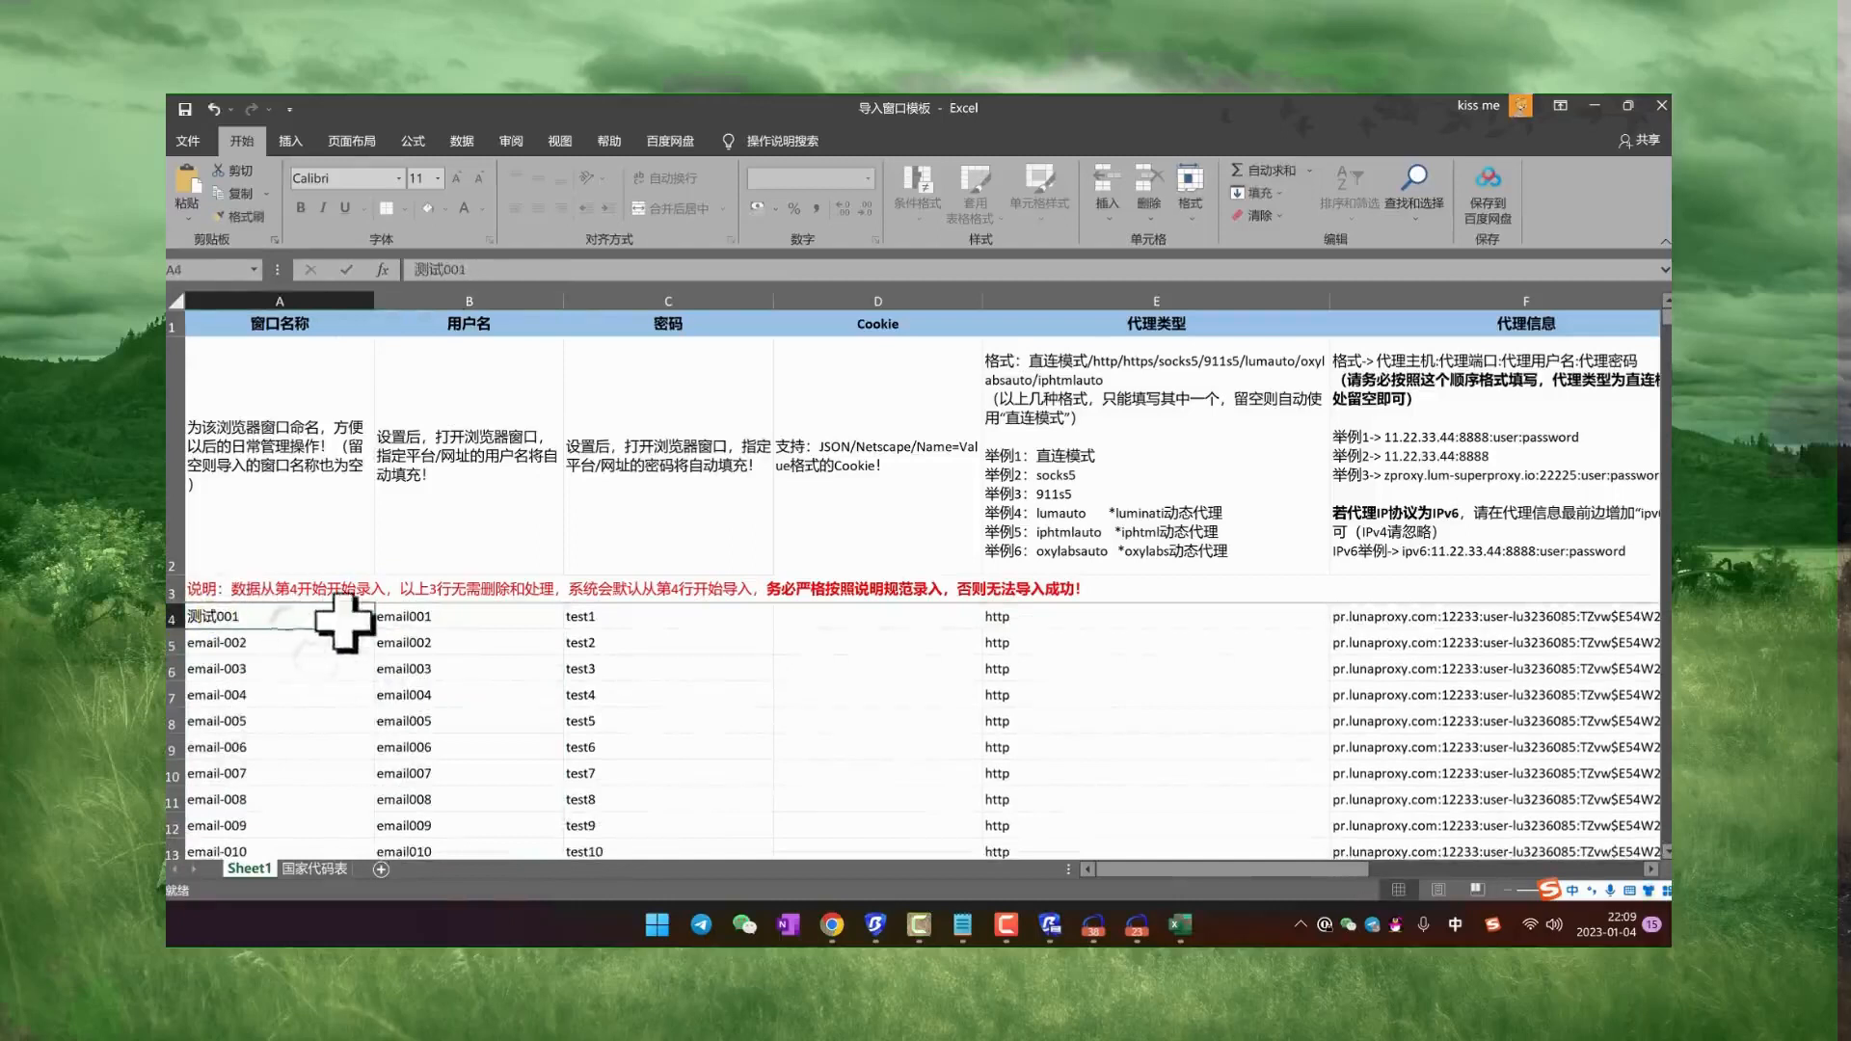
left_click(392, 662)
left_click(357, 626)
left_click_drag(379, 636, 361, 802)
left_click(339, 731)
scroll(251, 687, "up", 6)
Step: Set the username in B4 to 测试001 and fill the numbered series down column B
left_click(452, 622)
double_click(472, 620)
type("c")
key("space")
type("001")
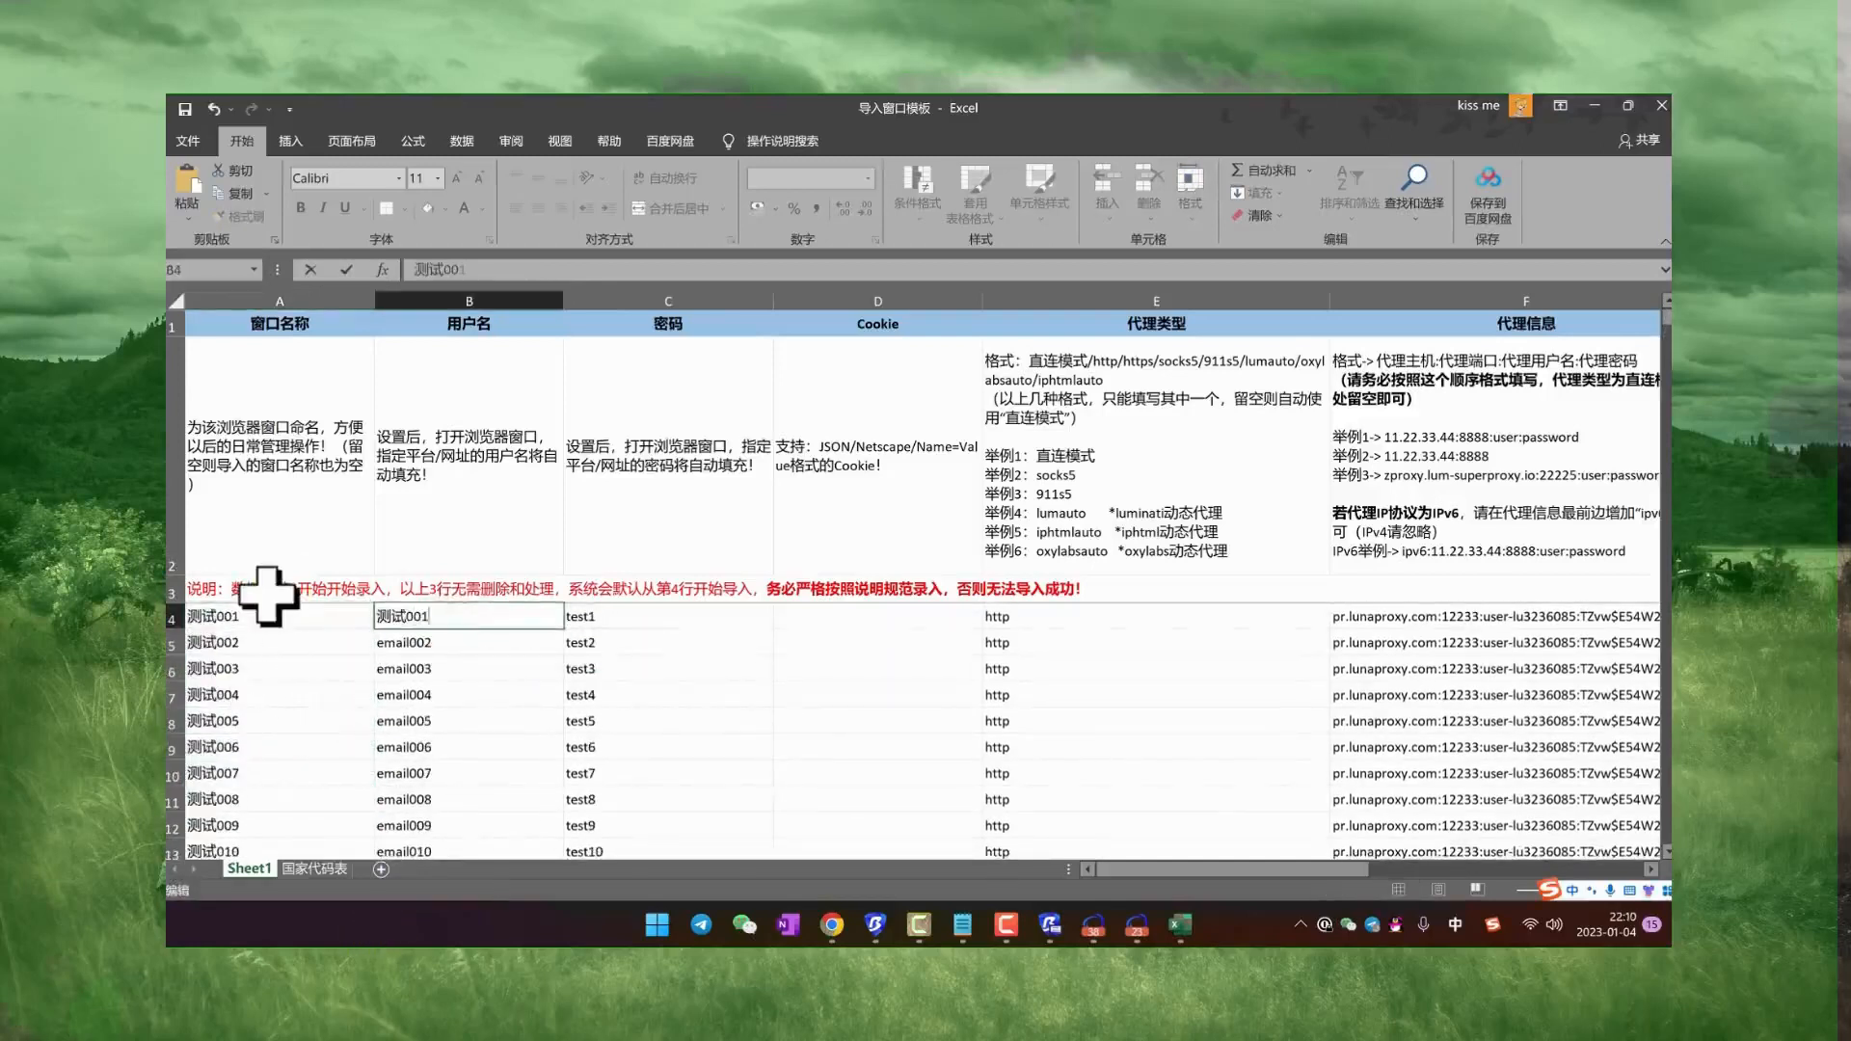
left_click(398, 718)
left_click(500, 622)
left_click_drag(562, 629, 526, 800)
left_click(520, 748)
scroll(521, 747, "up", 8)
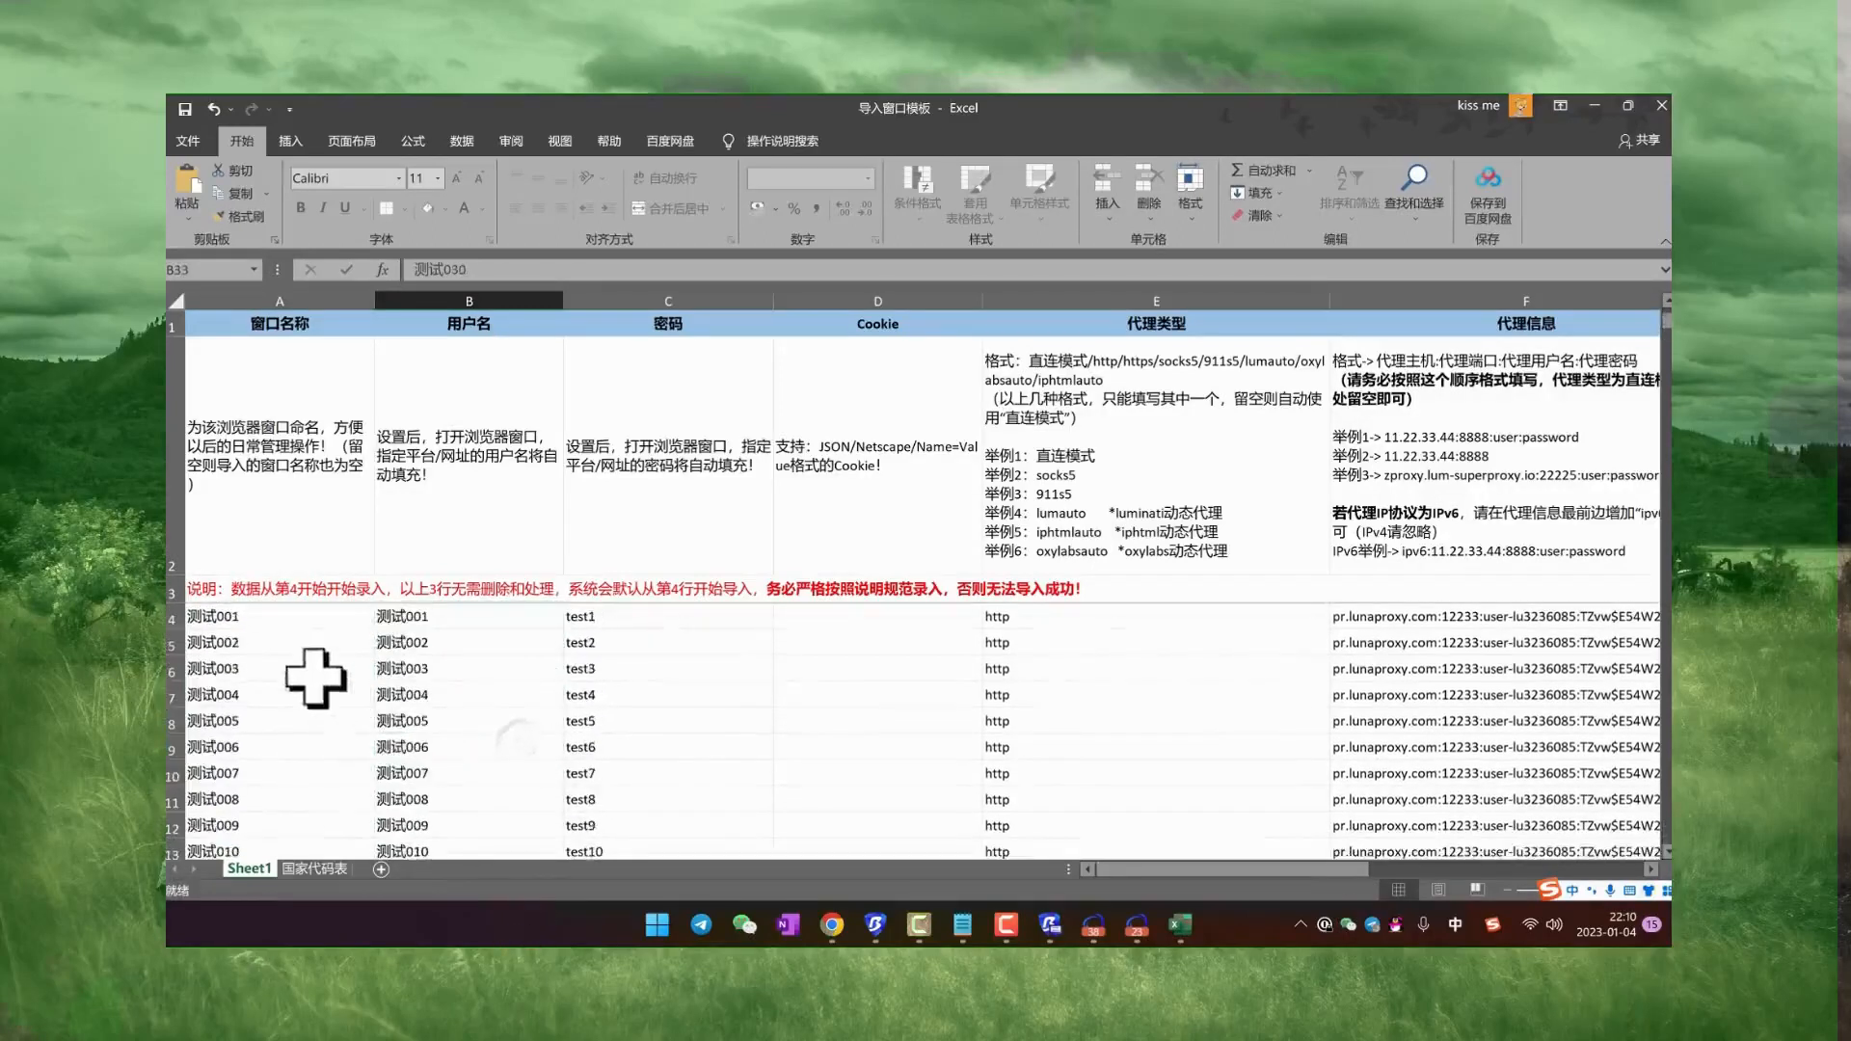
Step: Look over the template's password, Cookie, proxy type and proxy information columns
left_click(629, 640)
left_click(817, 636)
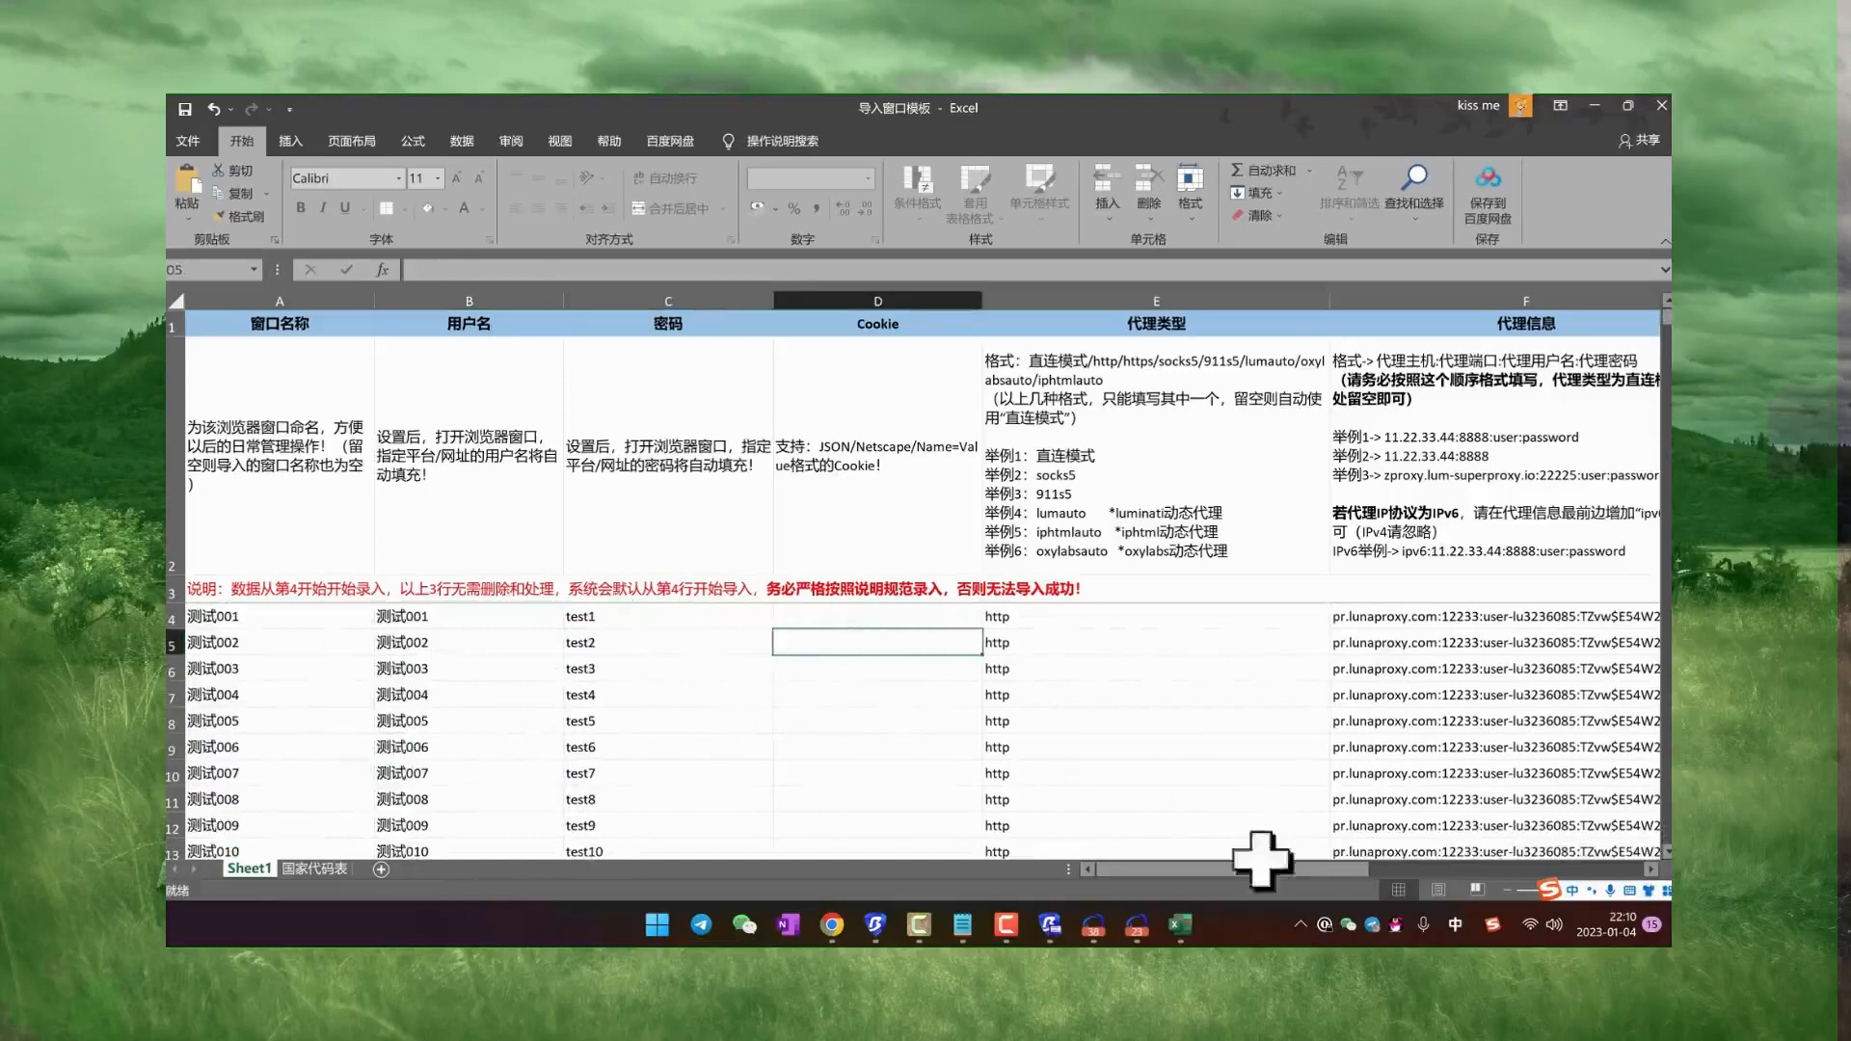
scroll(1260, 857, "right", 3)
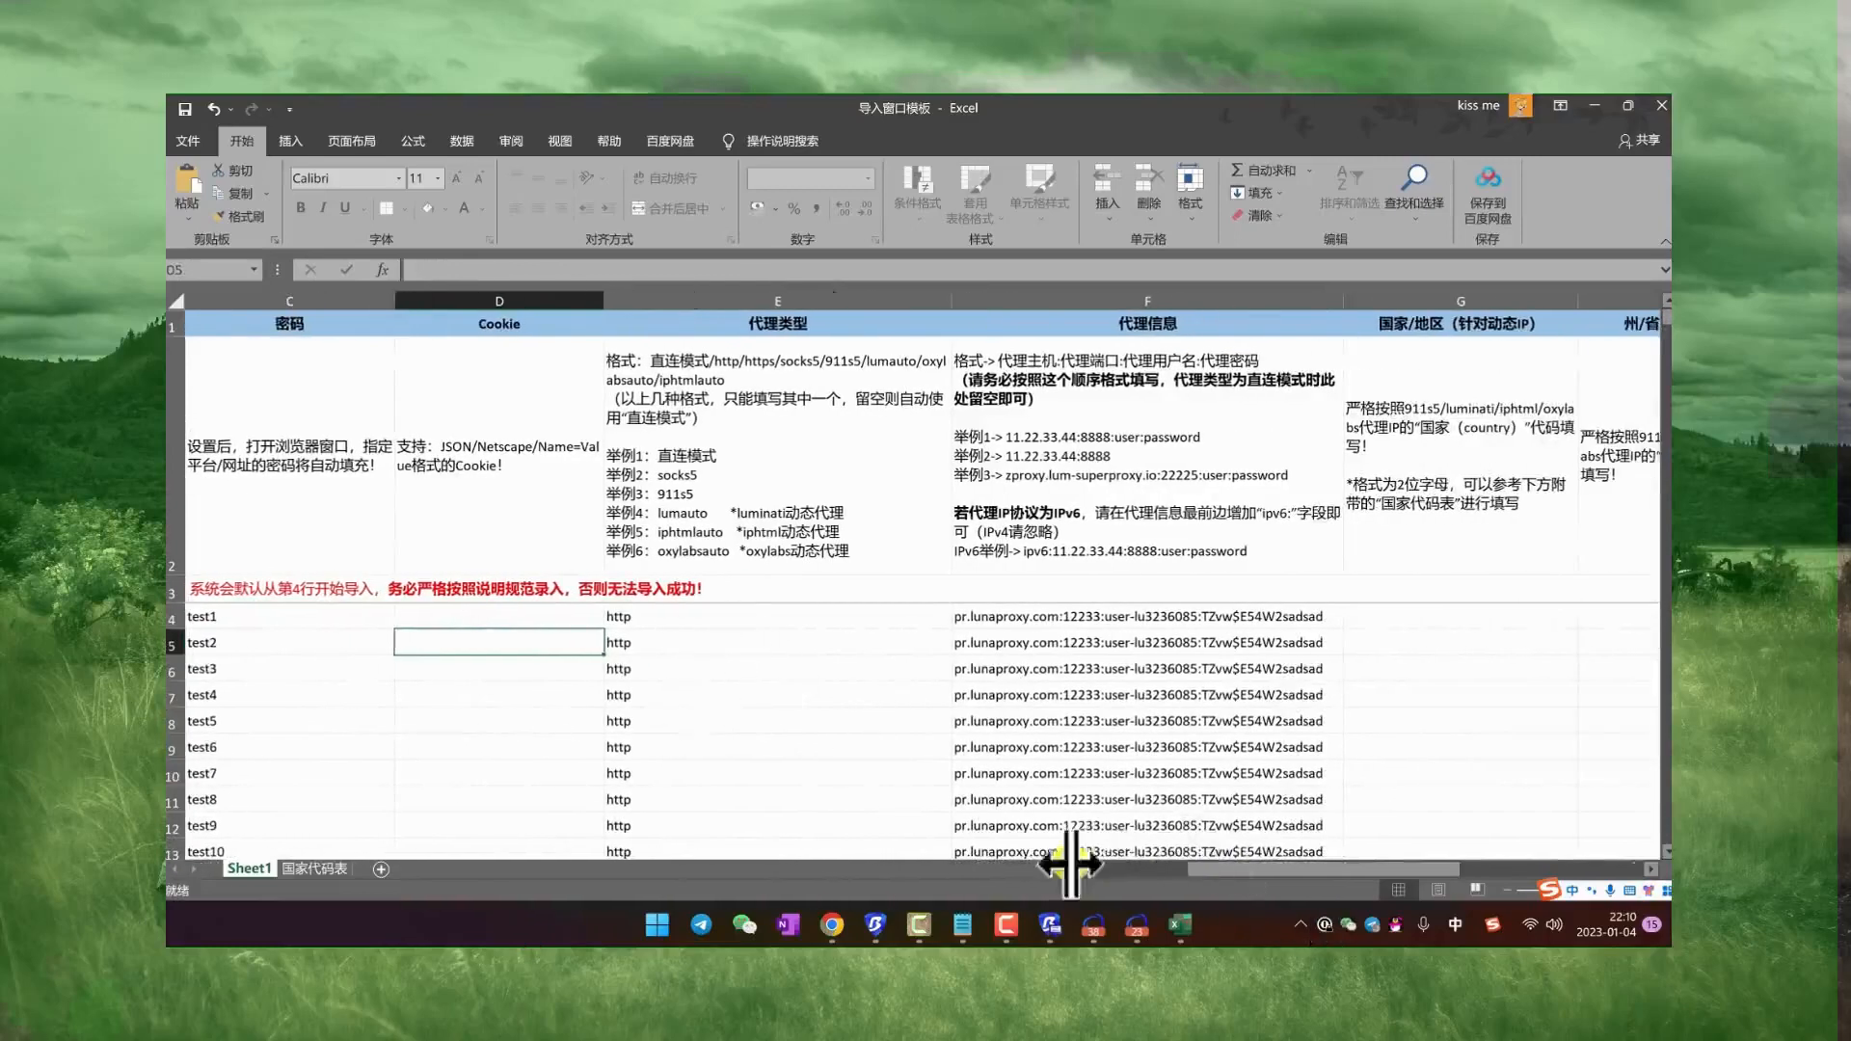
scroll(1253, 771, "left", 3)
Step: Switch to the LunaProxy account page in Chrome and change its language to Traditional Chinese (繁体中文)
left_click(827, 928)
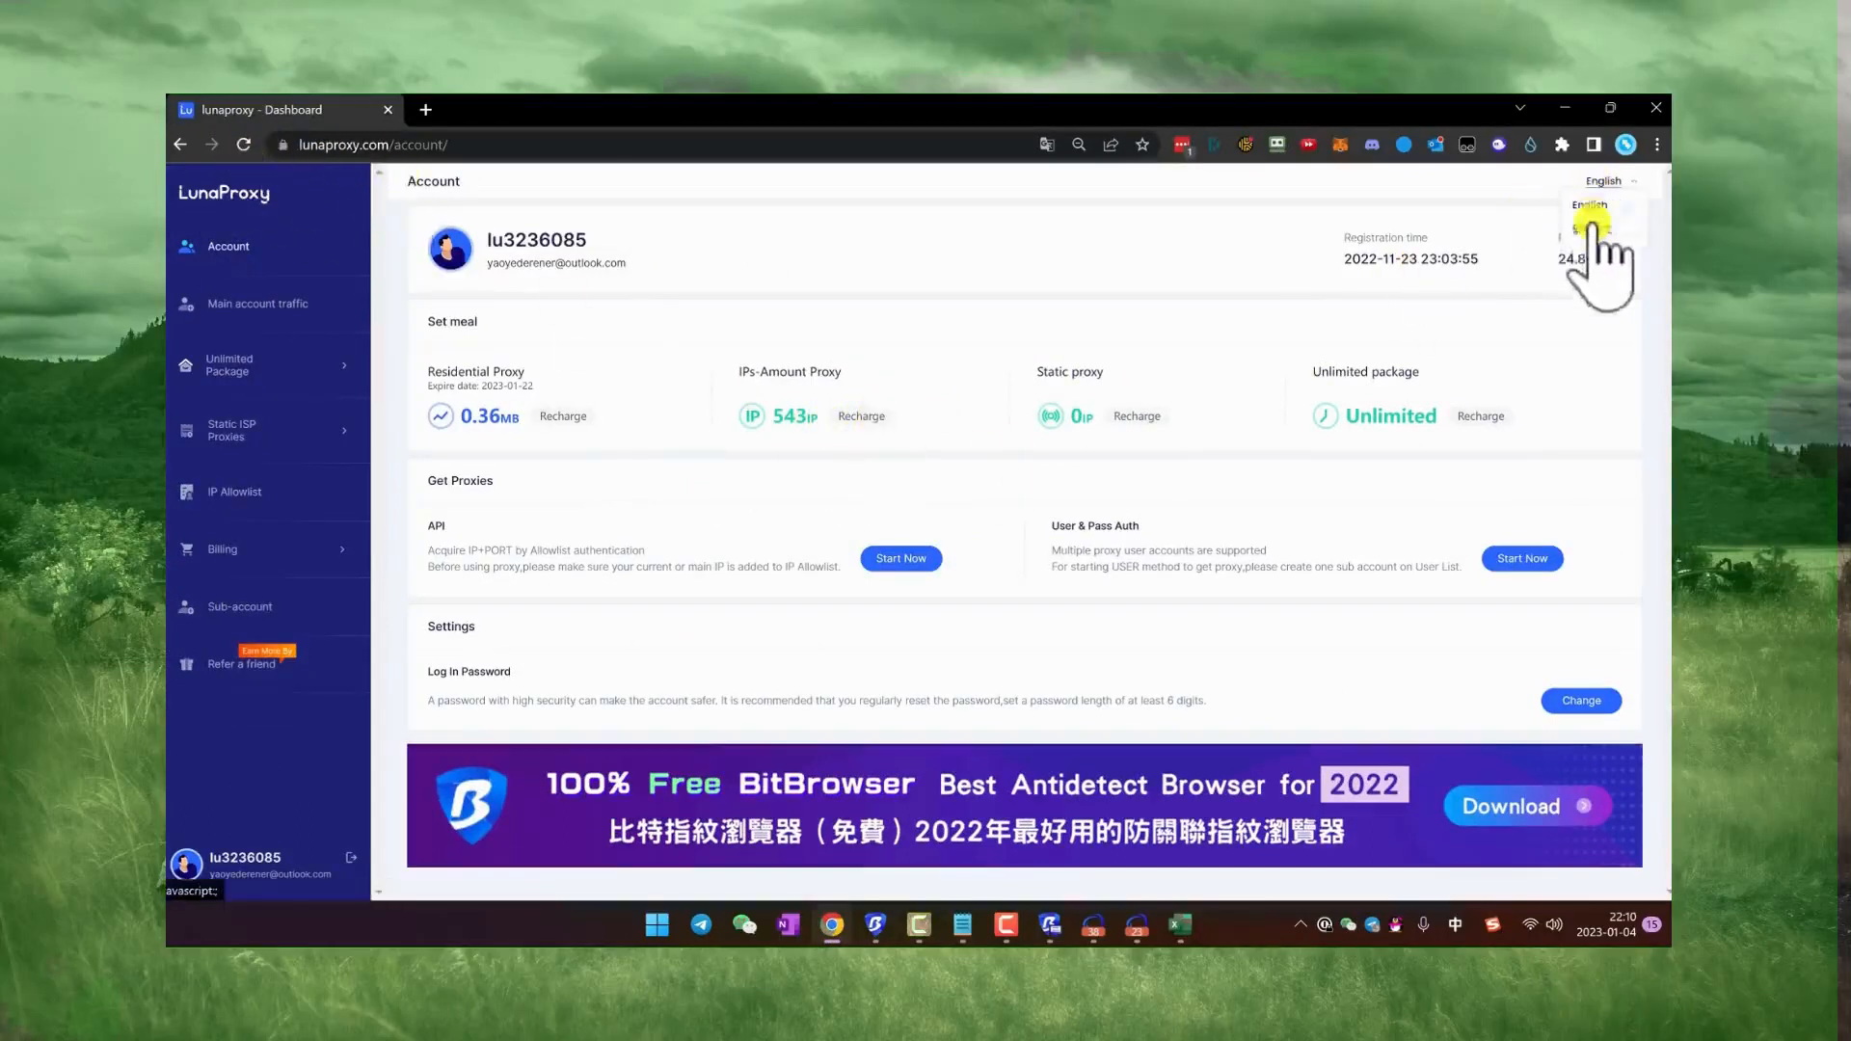
left_click(1590, 248)
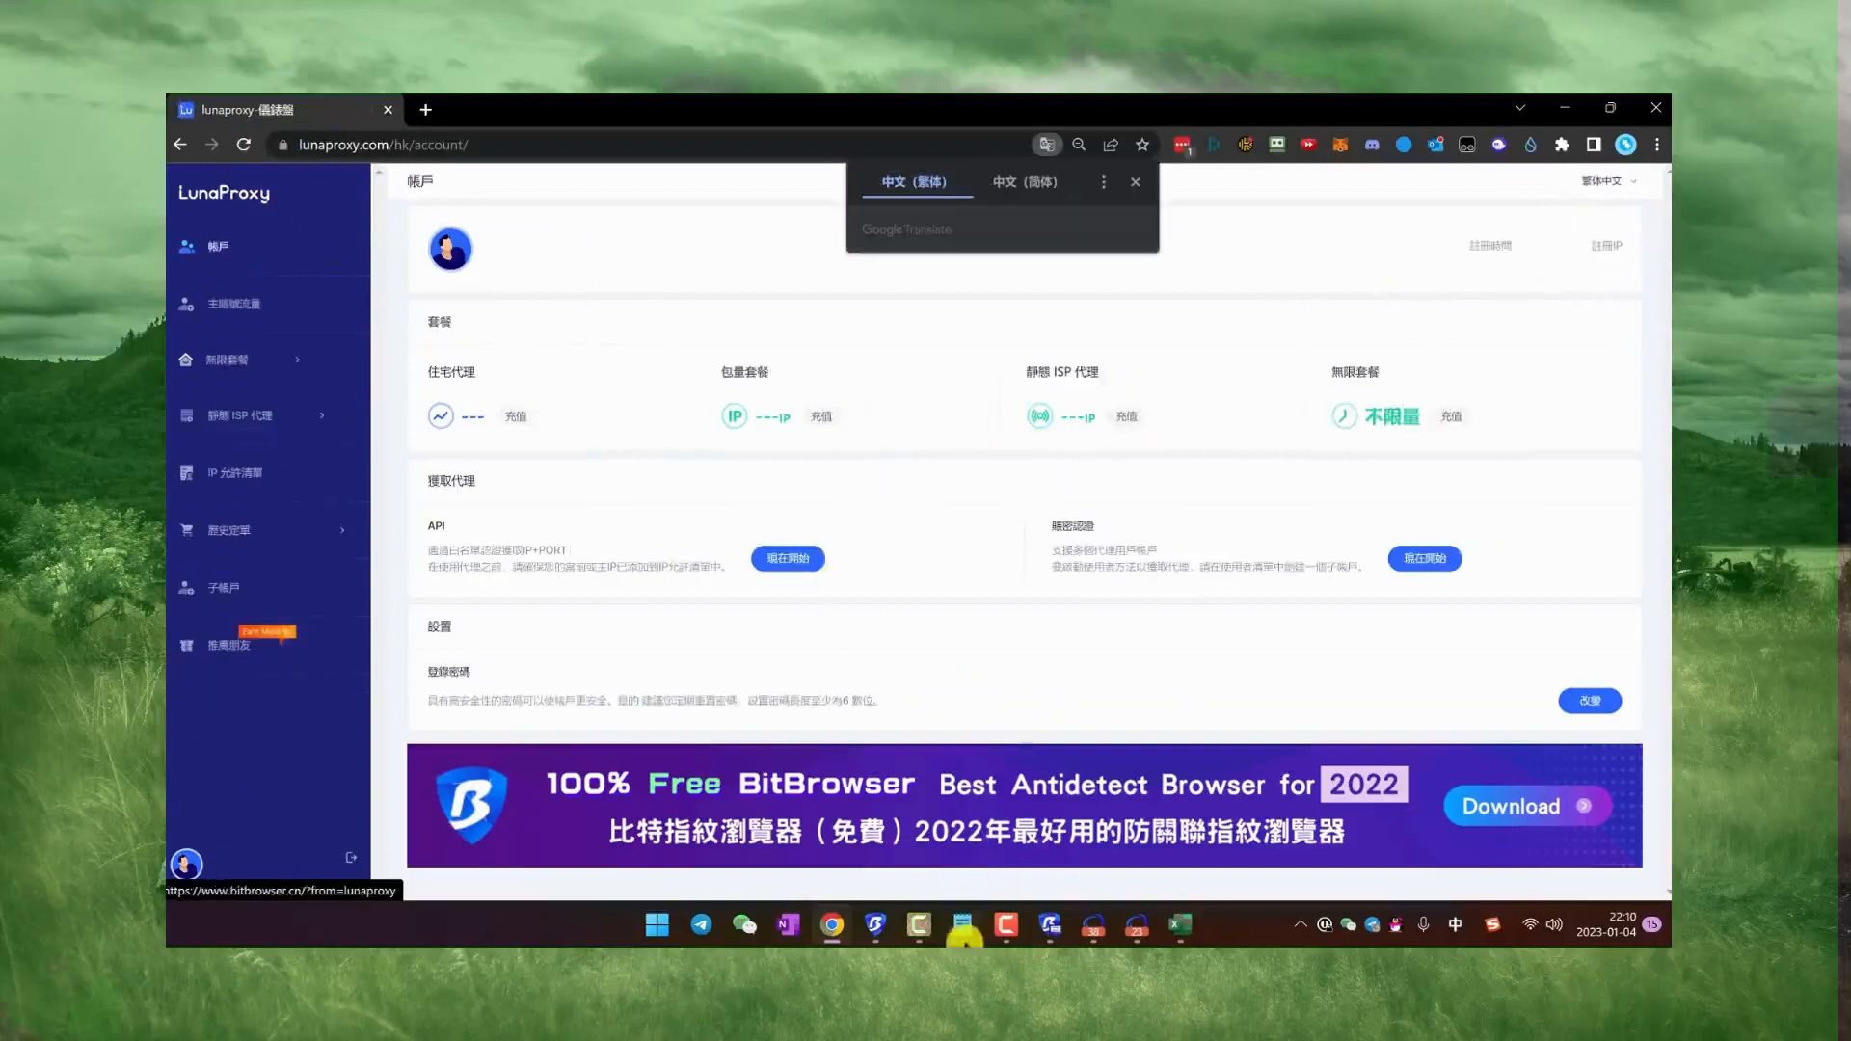
left_click(967, 925)
left_click(717, 599)
left_click(718, 333)
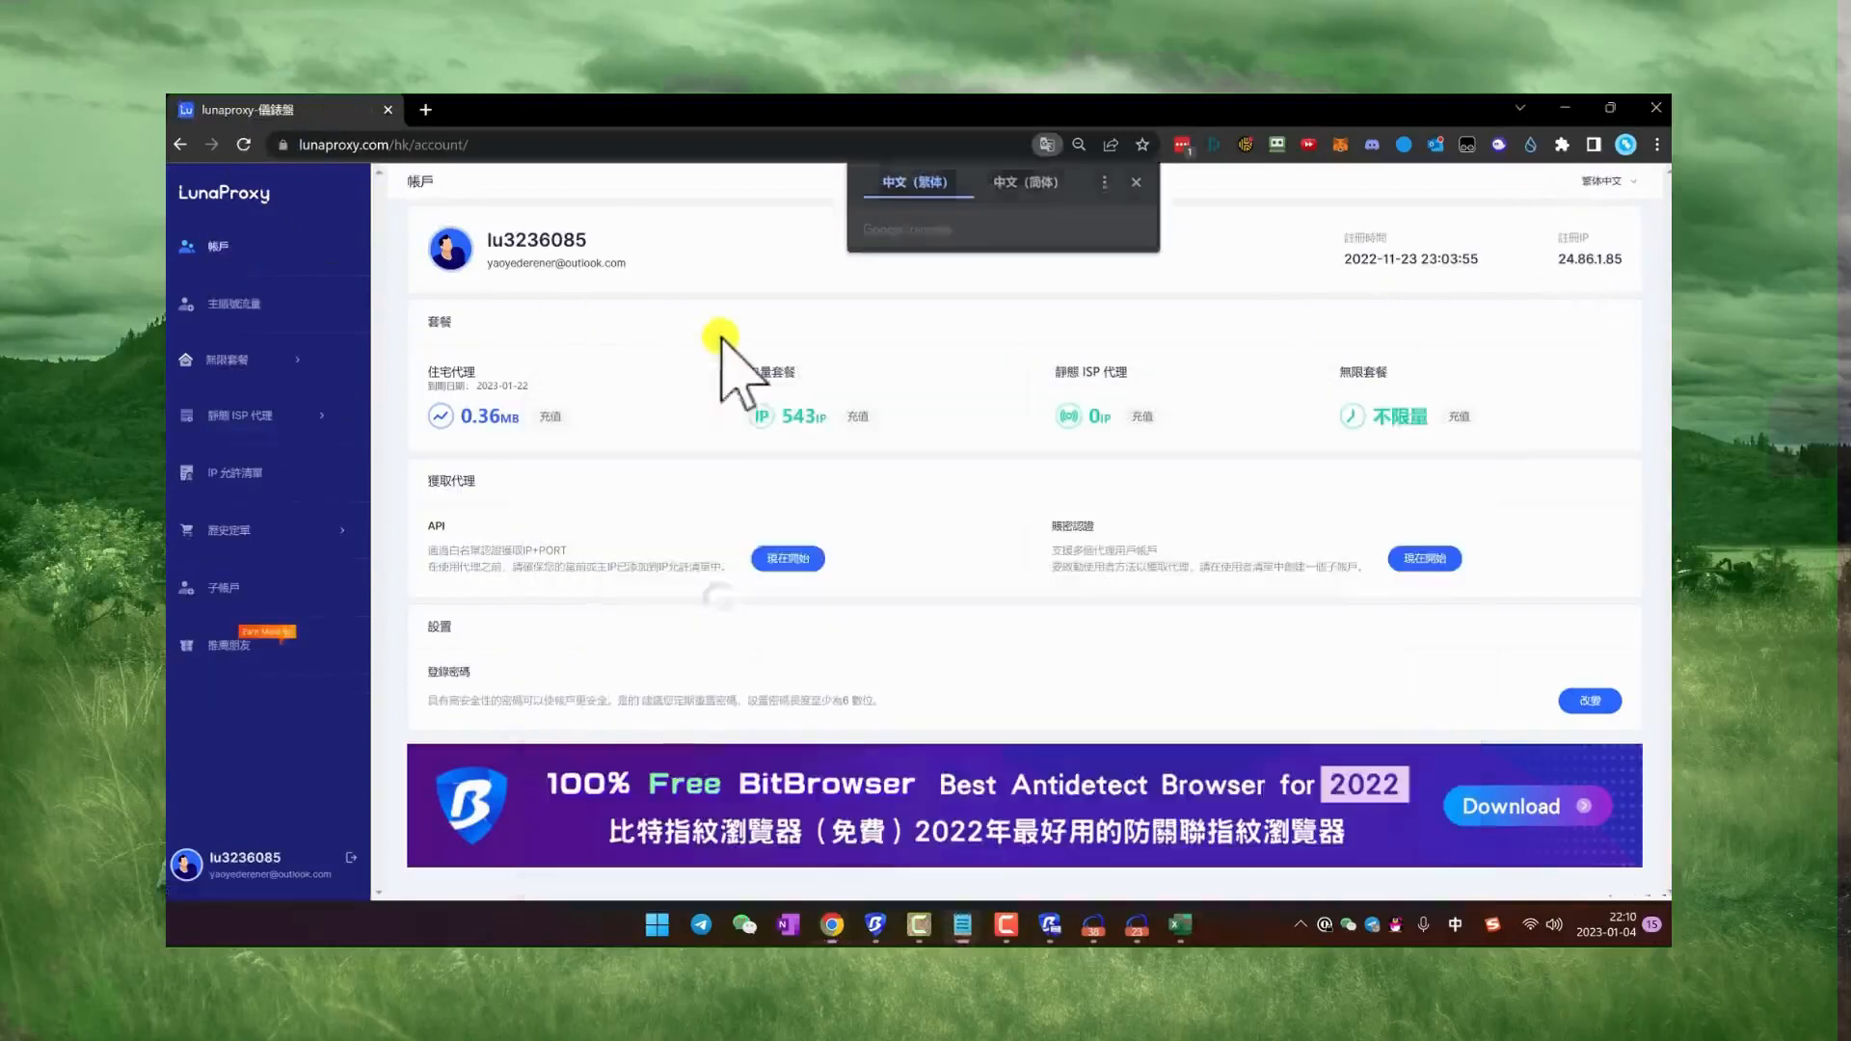
Step: Open the recharge page for the IP-amount package (包量套餐) and look over the plan prices
left_click(856, 417)
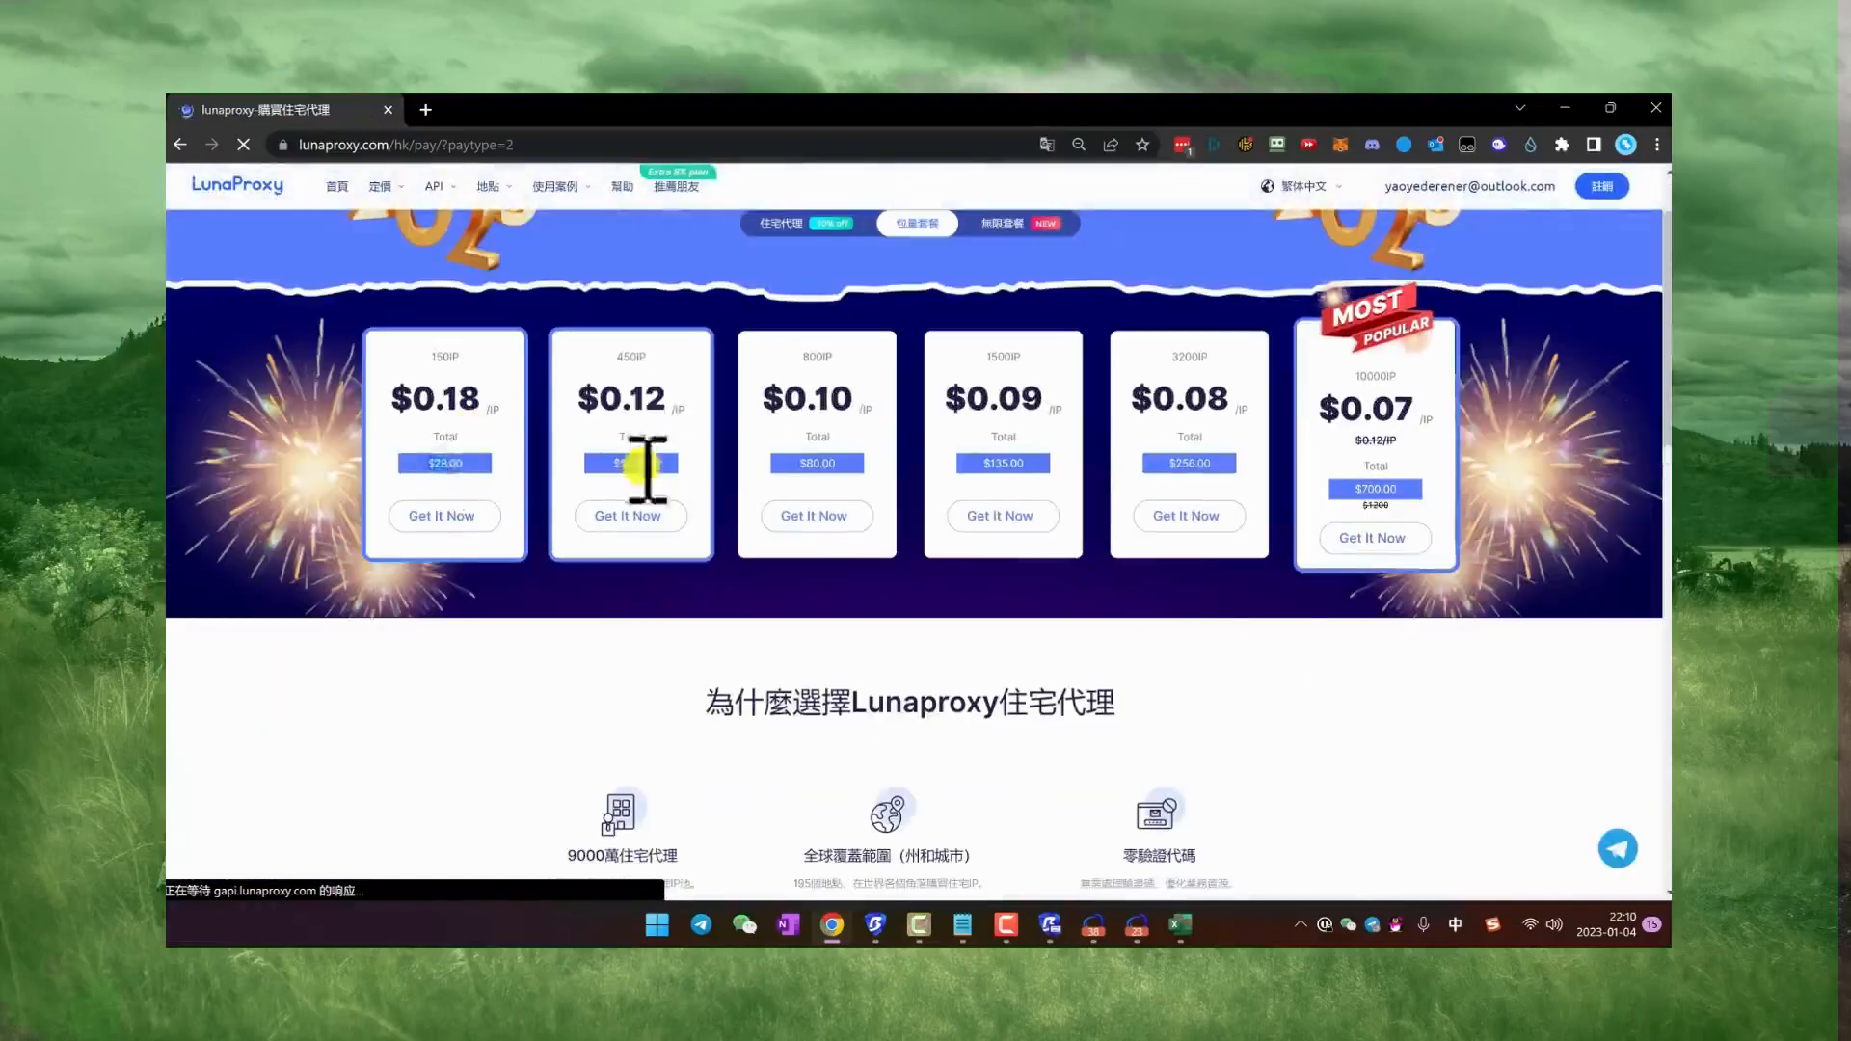
scroll(818, 453, "up", 1)
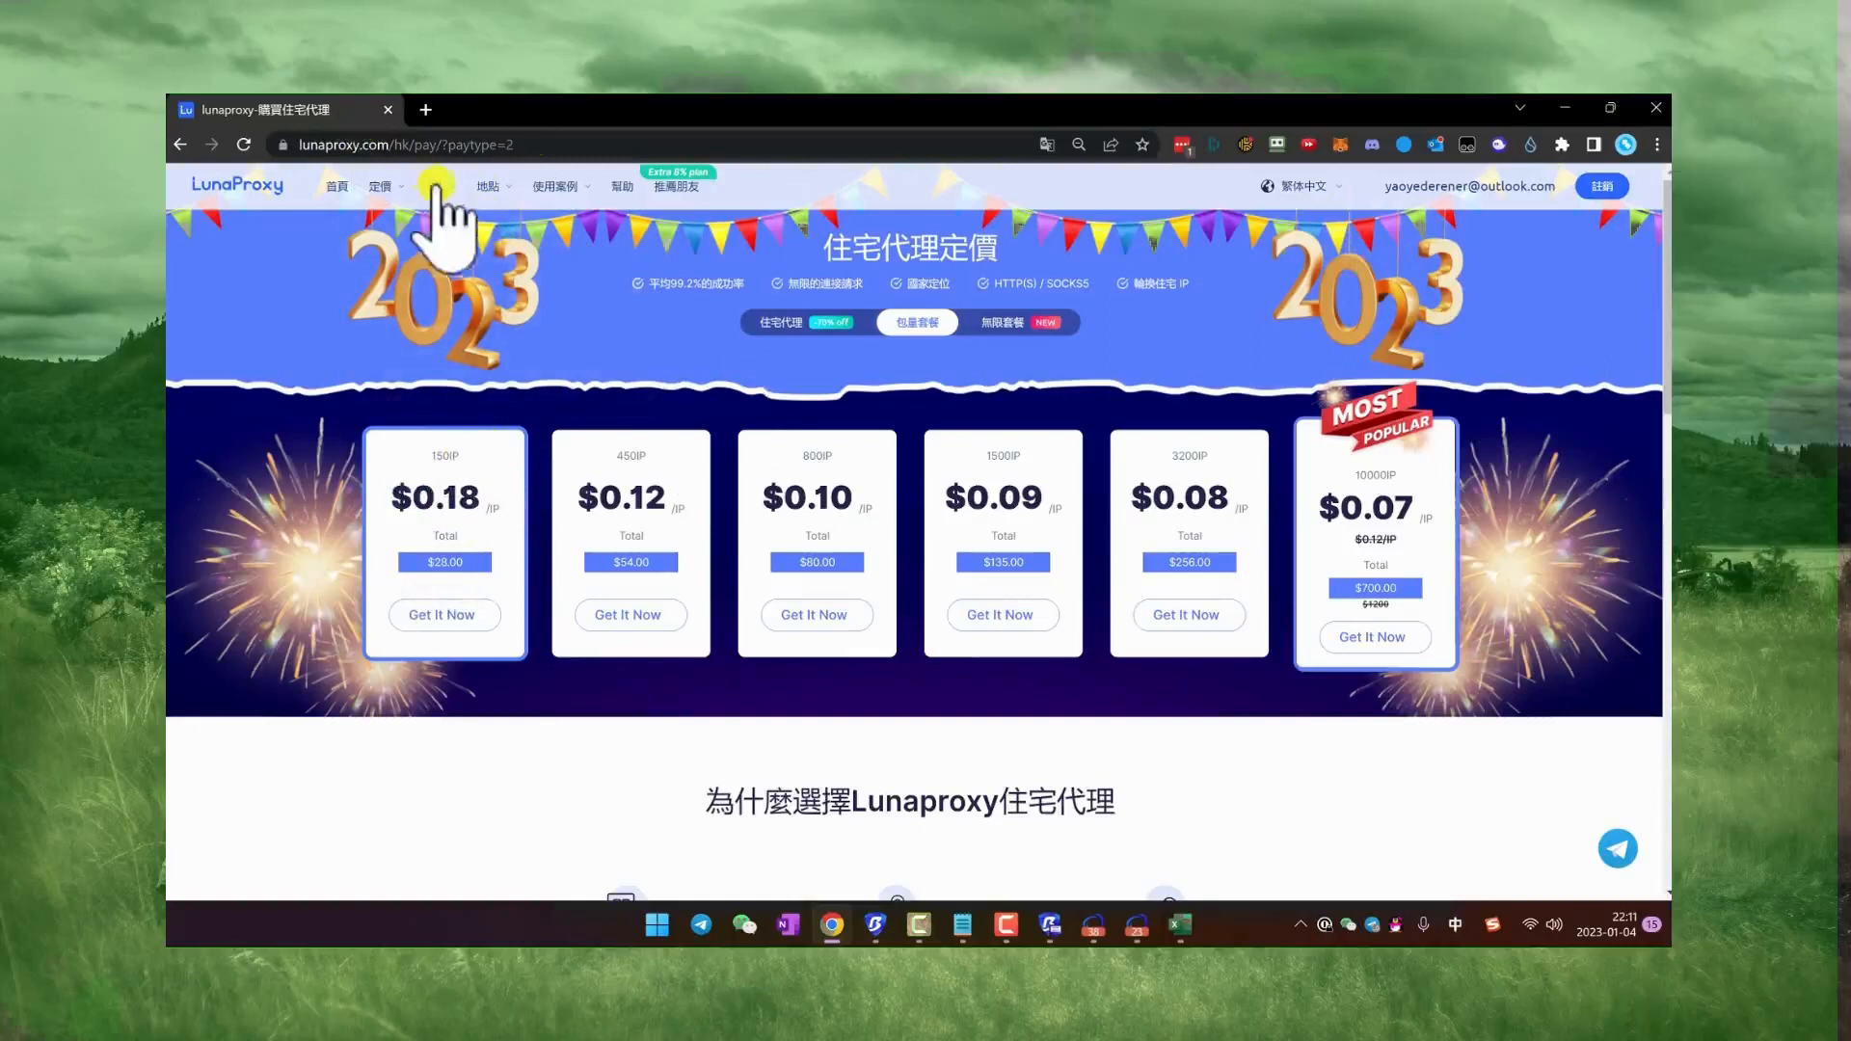
Step: Open LunaProxy's API extraction page and choose the 包量套餐 package with the IPs-Amount Proxy plan
mouse_move(490, 186)
left_click(632, 297)
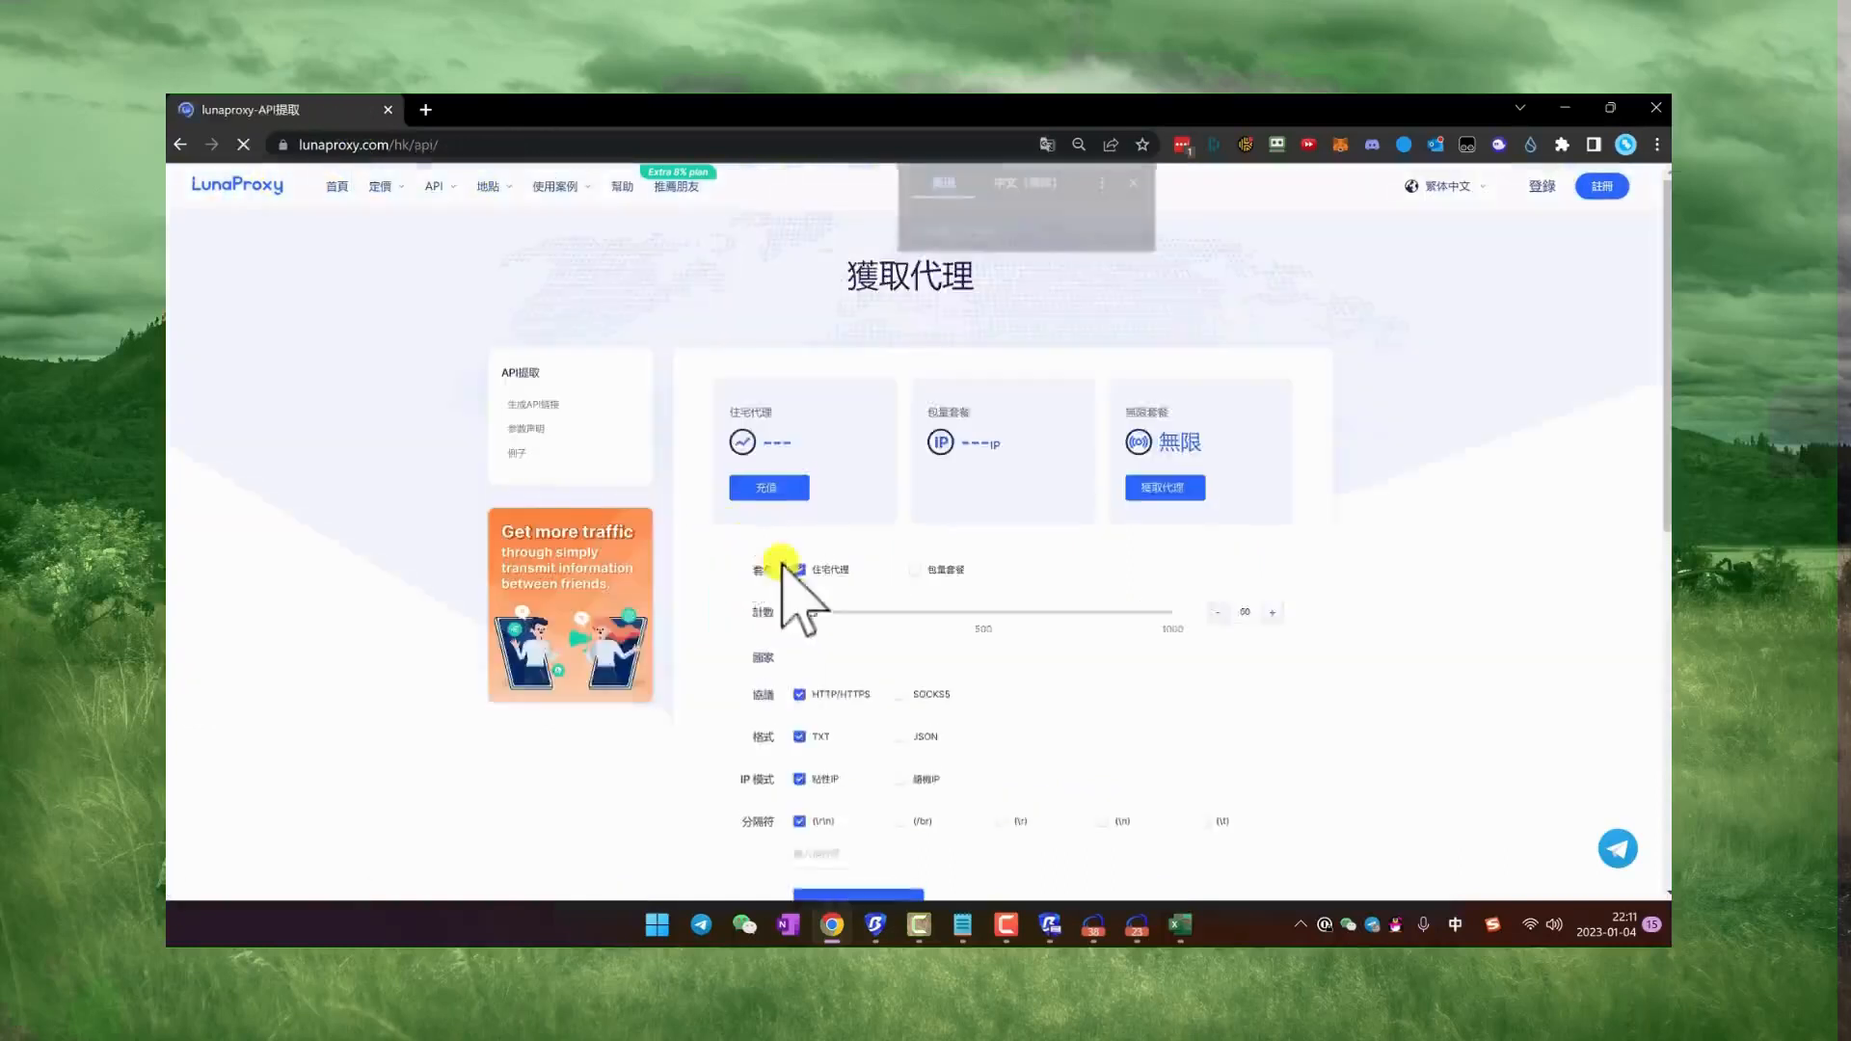
scroll(916, 412, "down", 3)
left_click(914, 371)
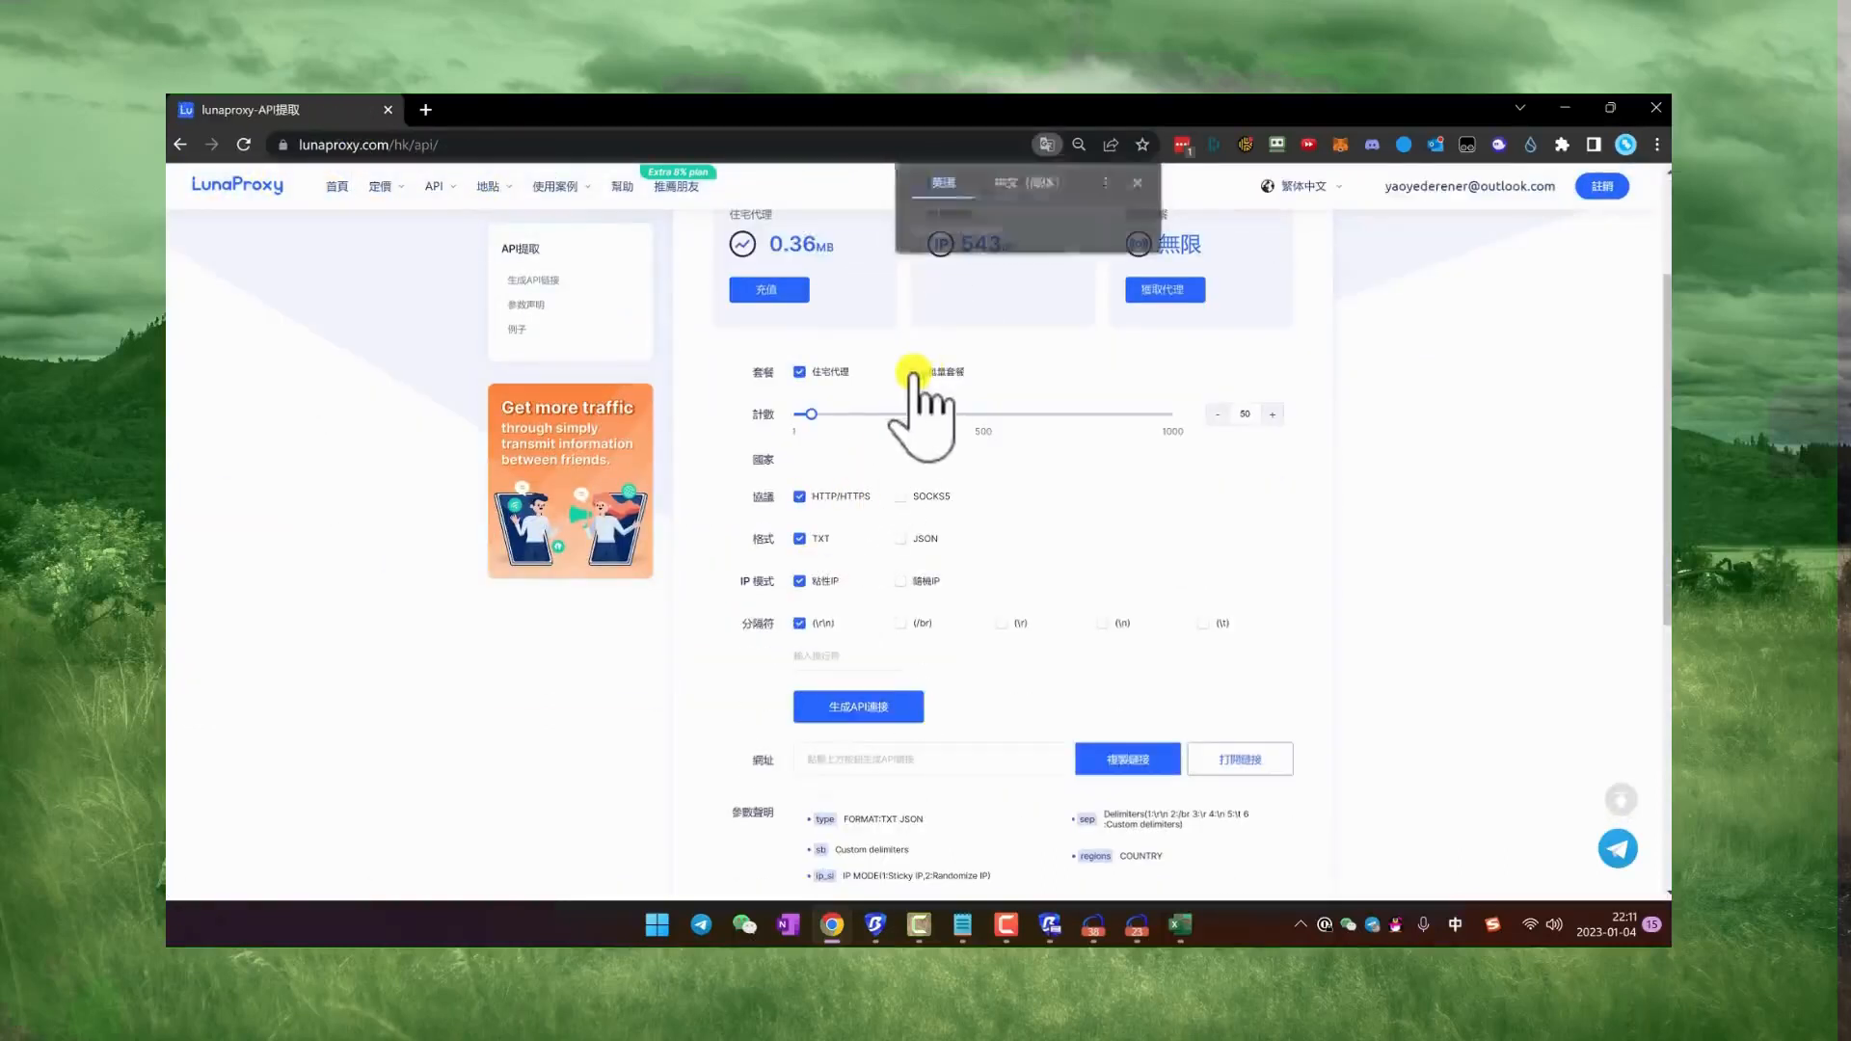
left_click(942, 449)
scroll(949, 378, "up", 1)
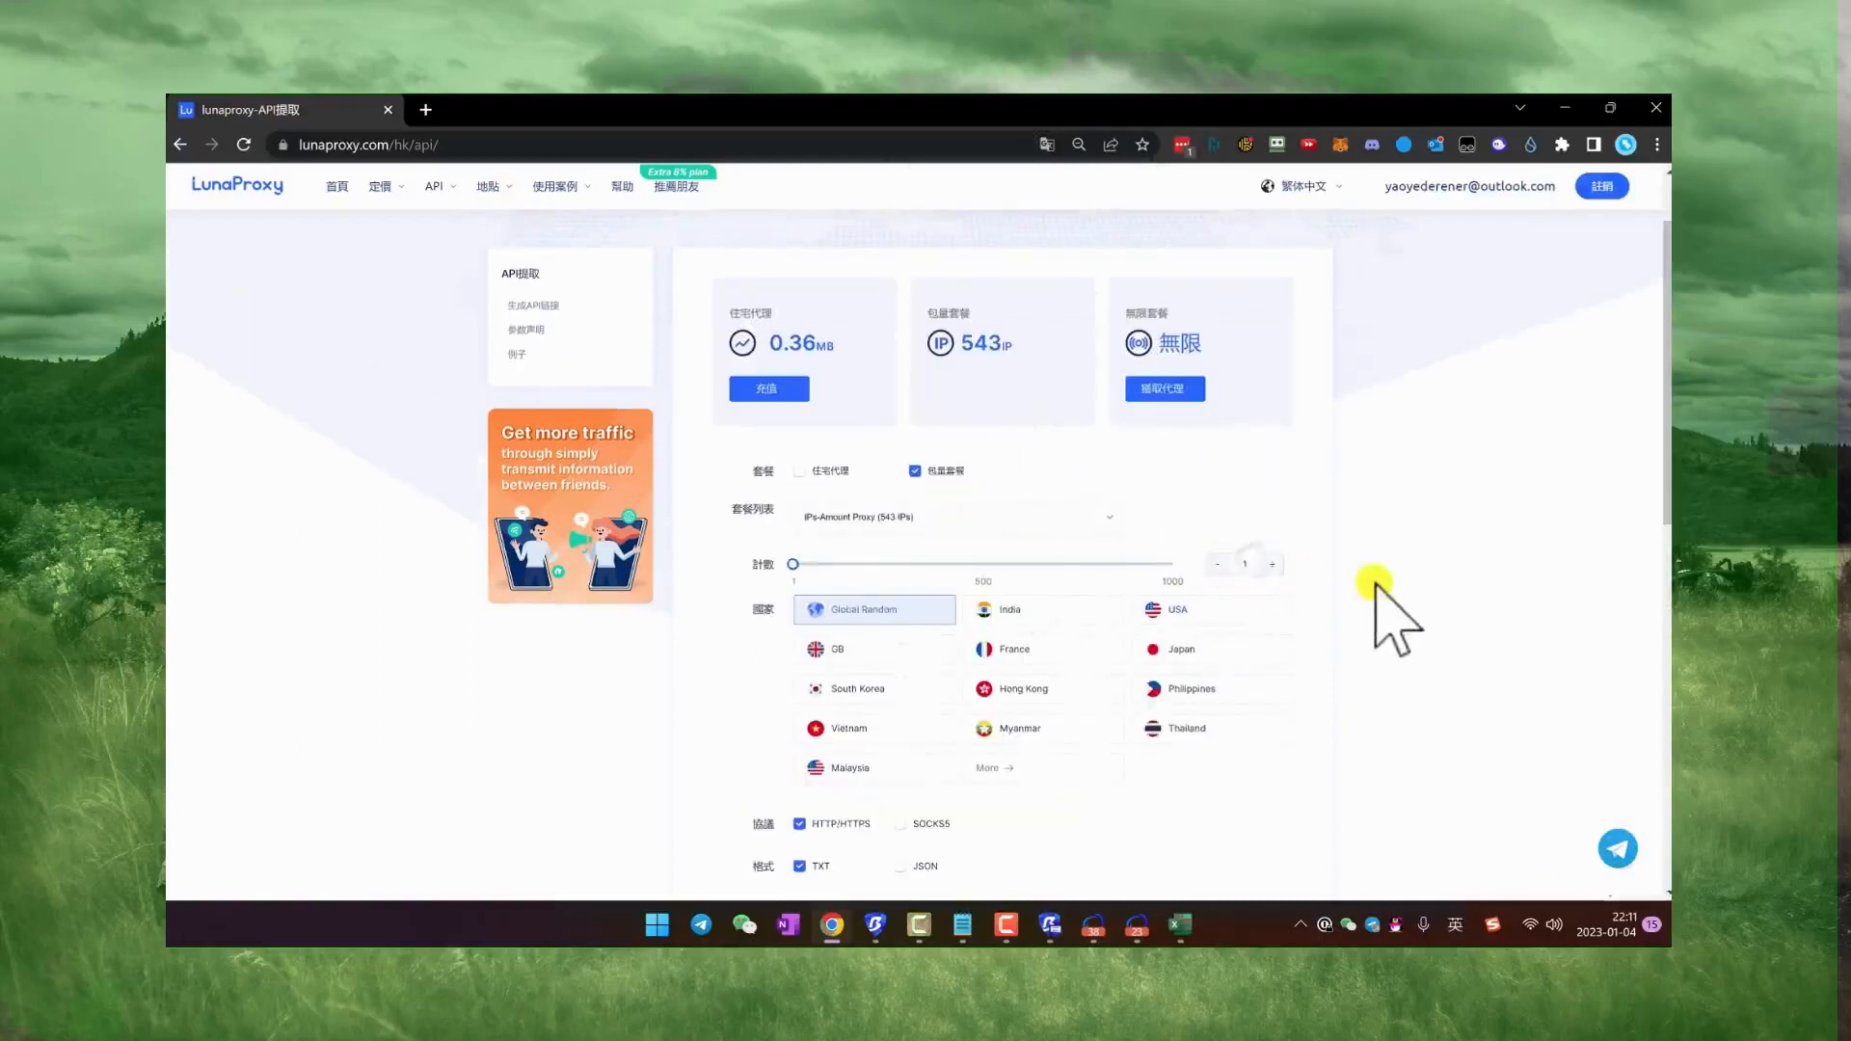
Step: Look over the extraction options for country, protocol, format, IP mode and separator and the API link field, then minimize Chrome
scroll(806, 656, "down", 3)
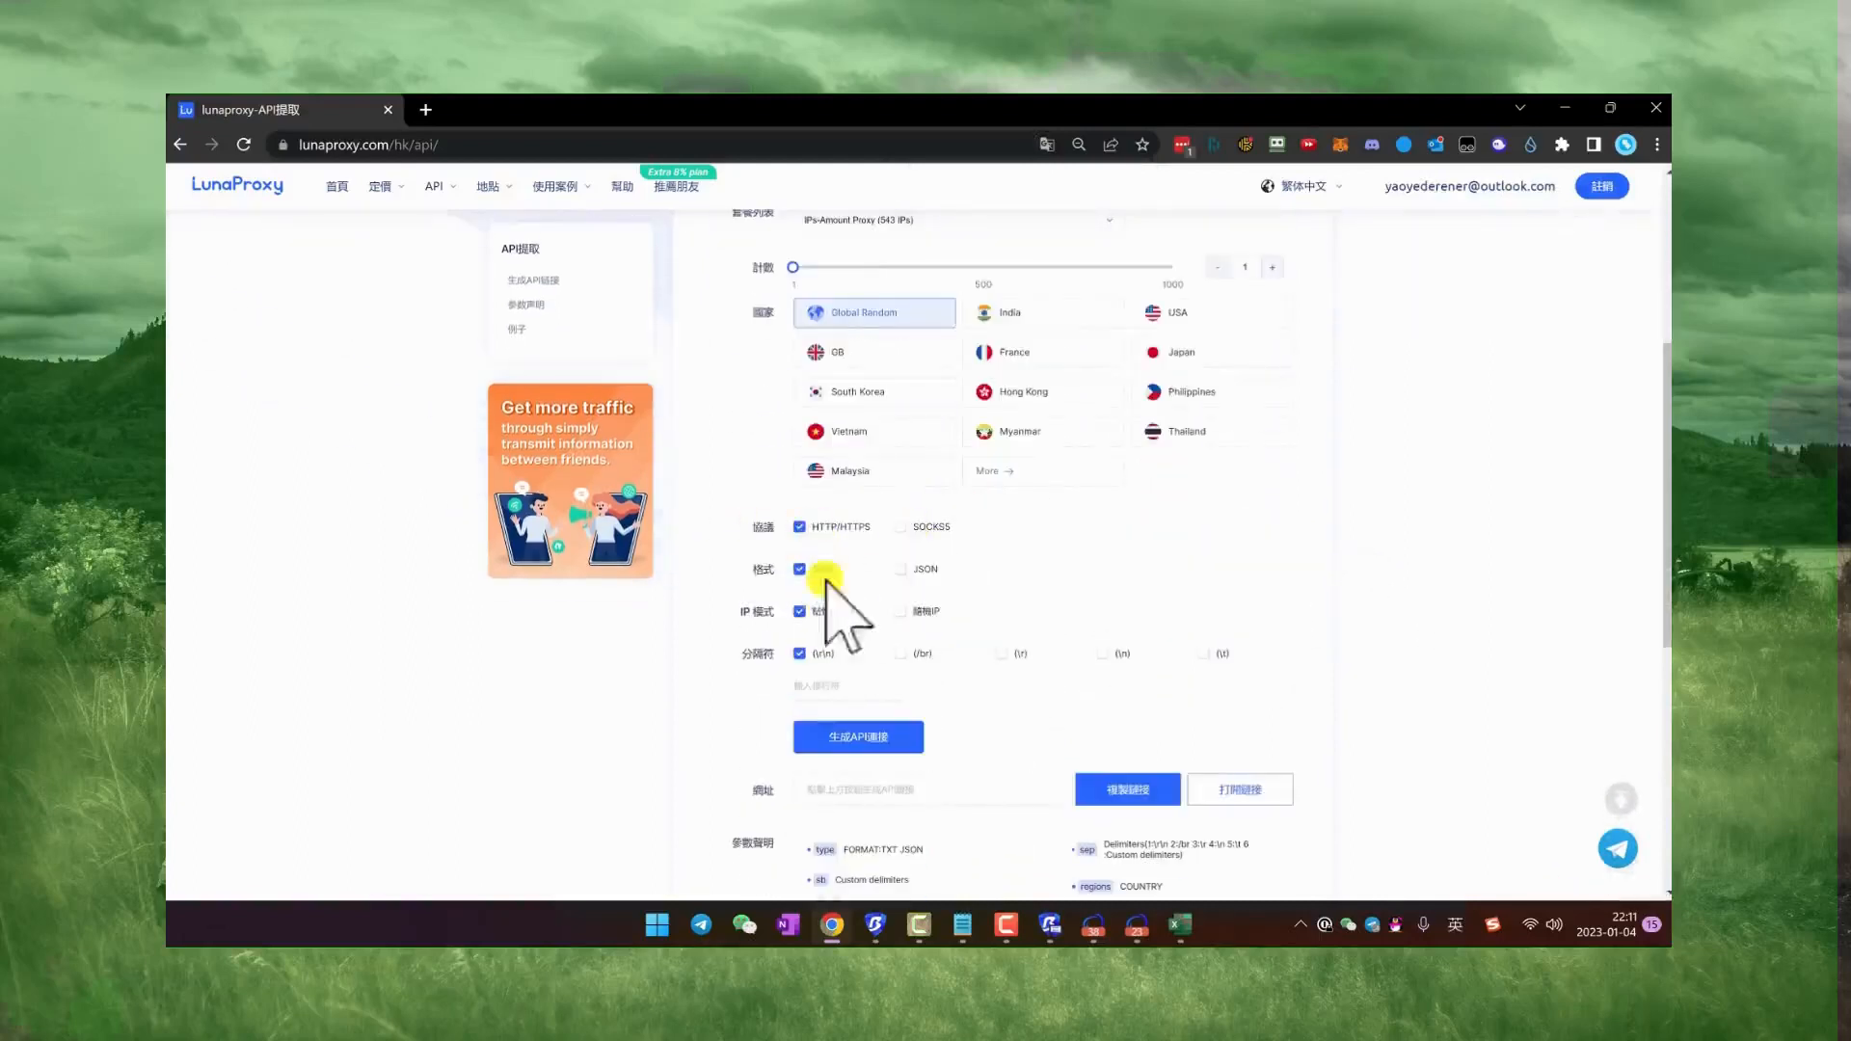
scroll(858, 642, "down", 1)
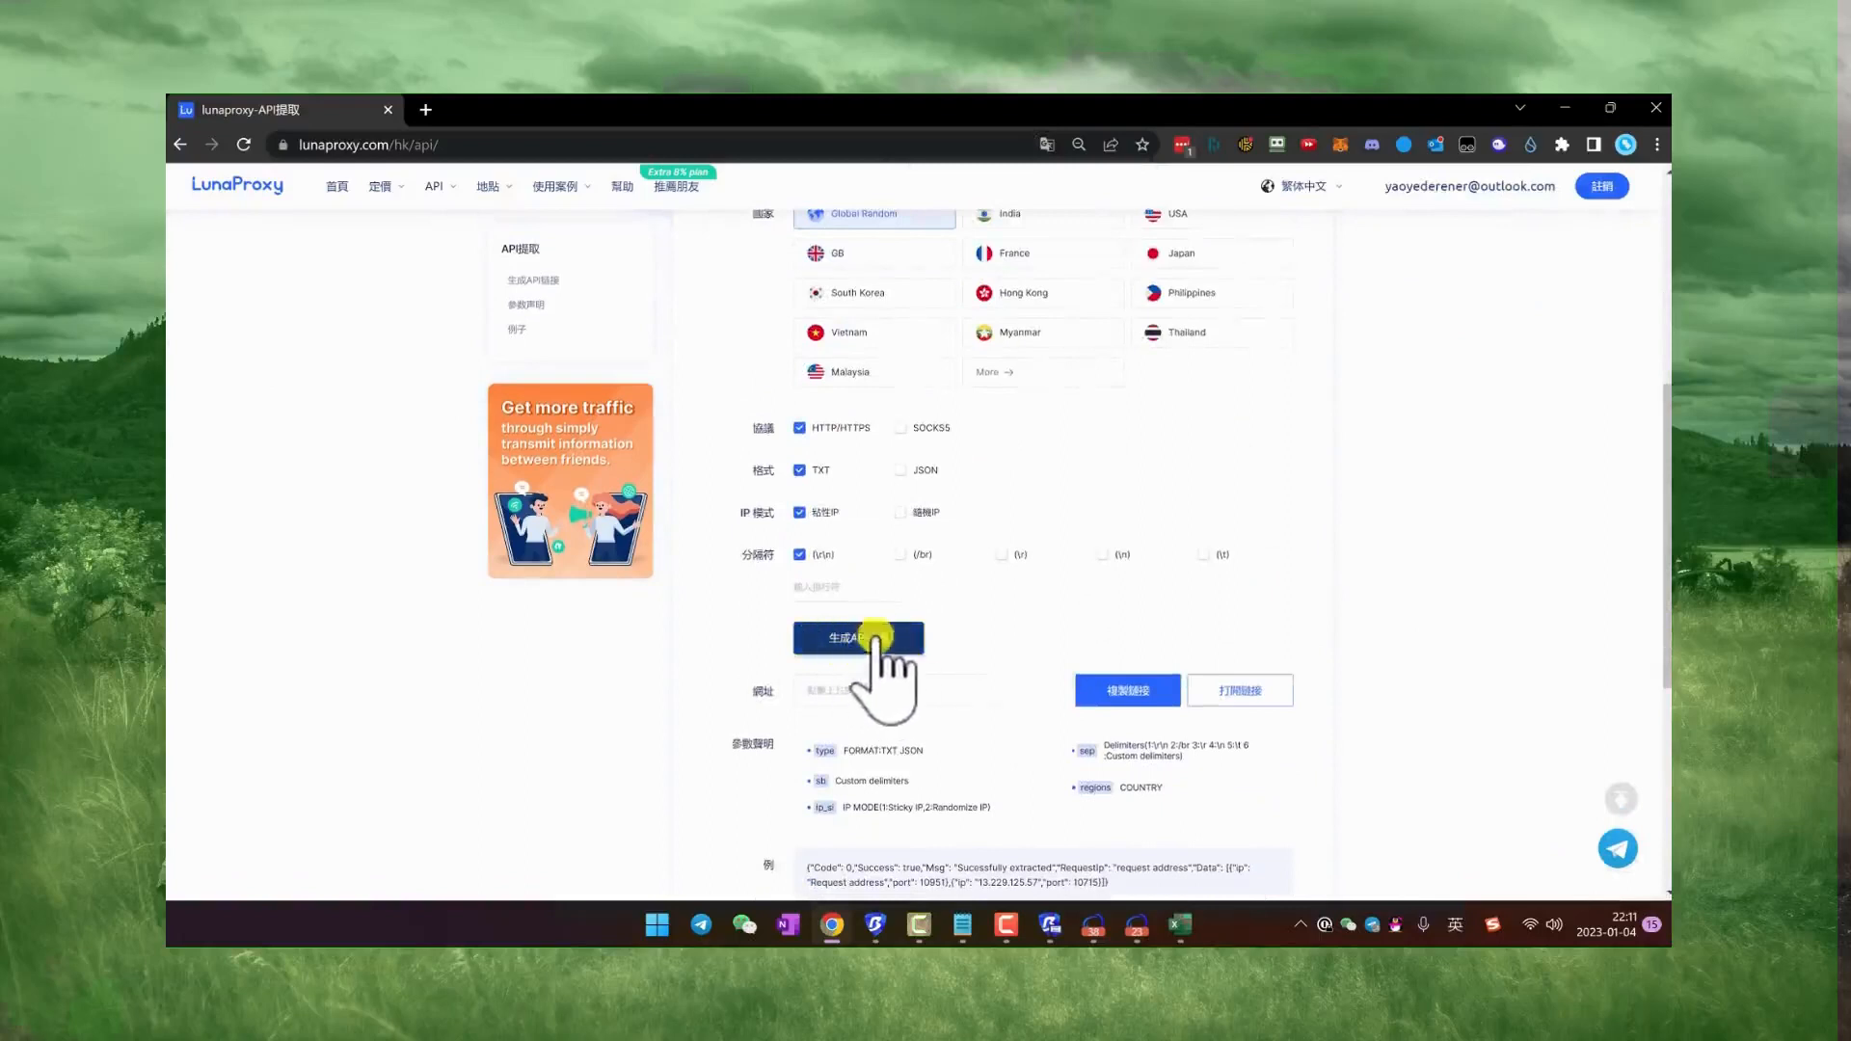
left_click(964, 690)
left_click(1563, 108)
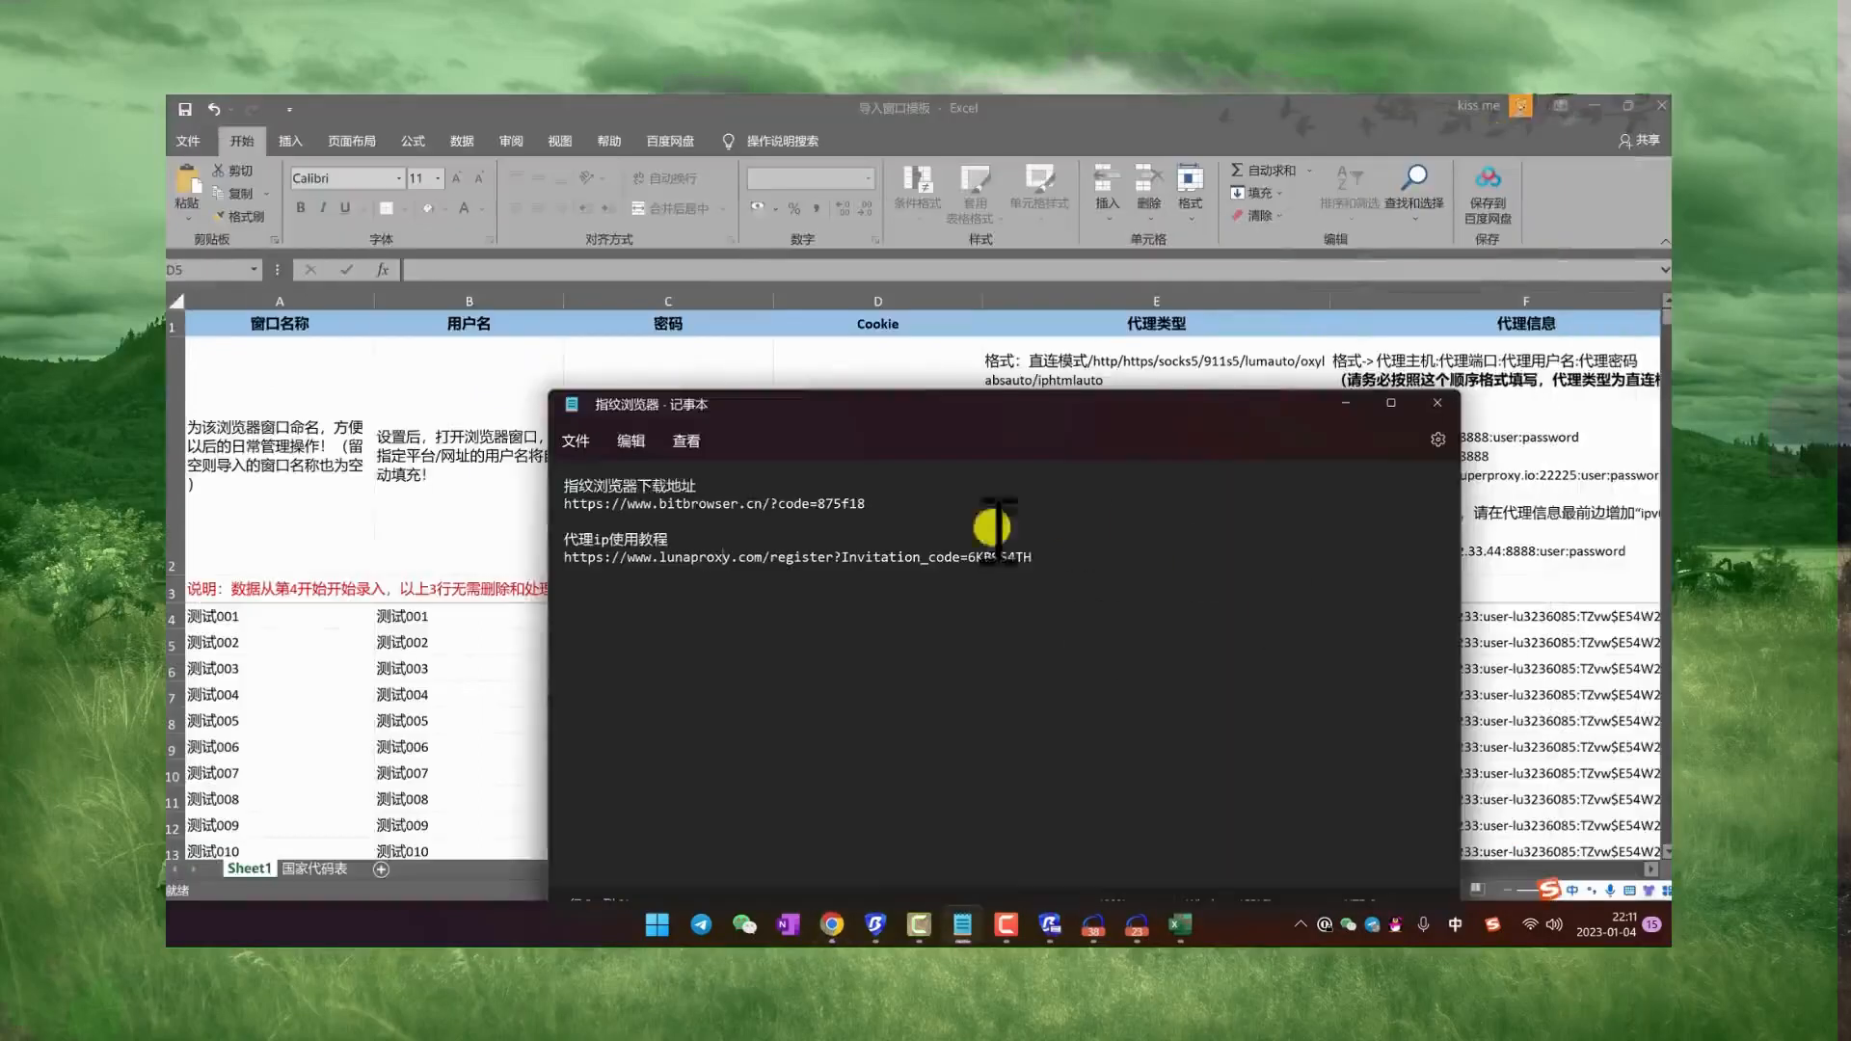
Step: Save the 指纹浏览器 notes in Notepad, then save and close the 导入窗口模板 workbook
left_click(575, 440)
left_click(588, 577)
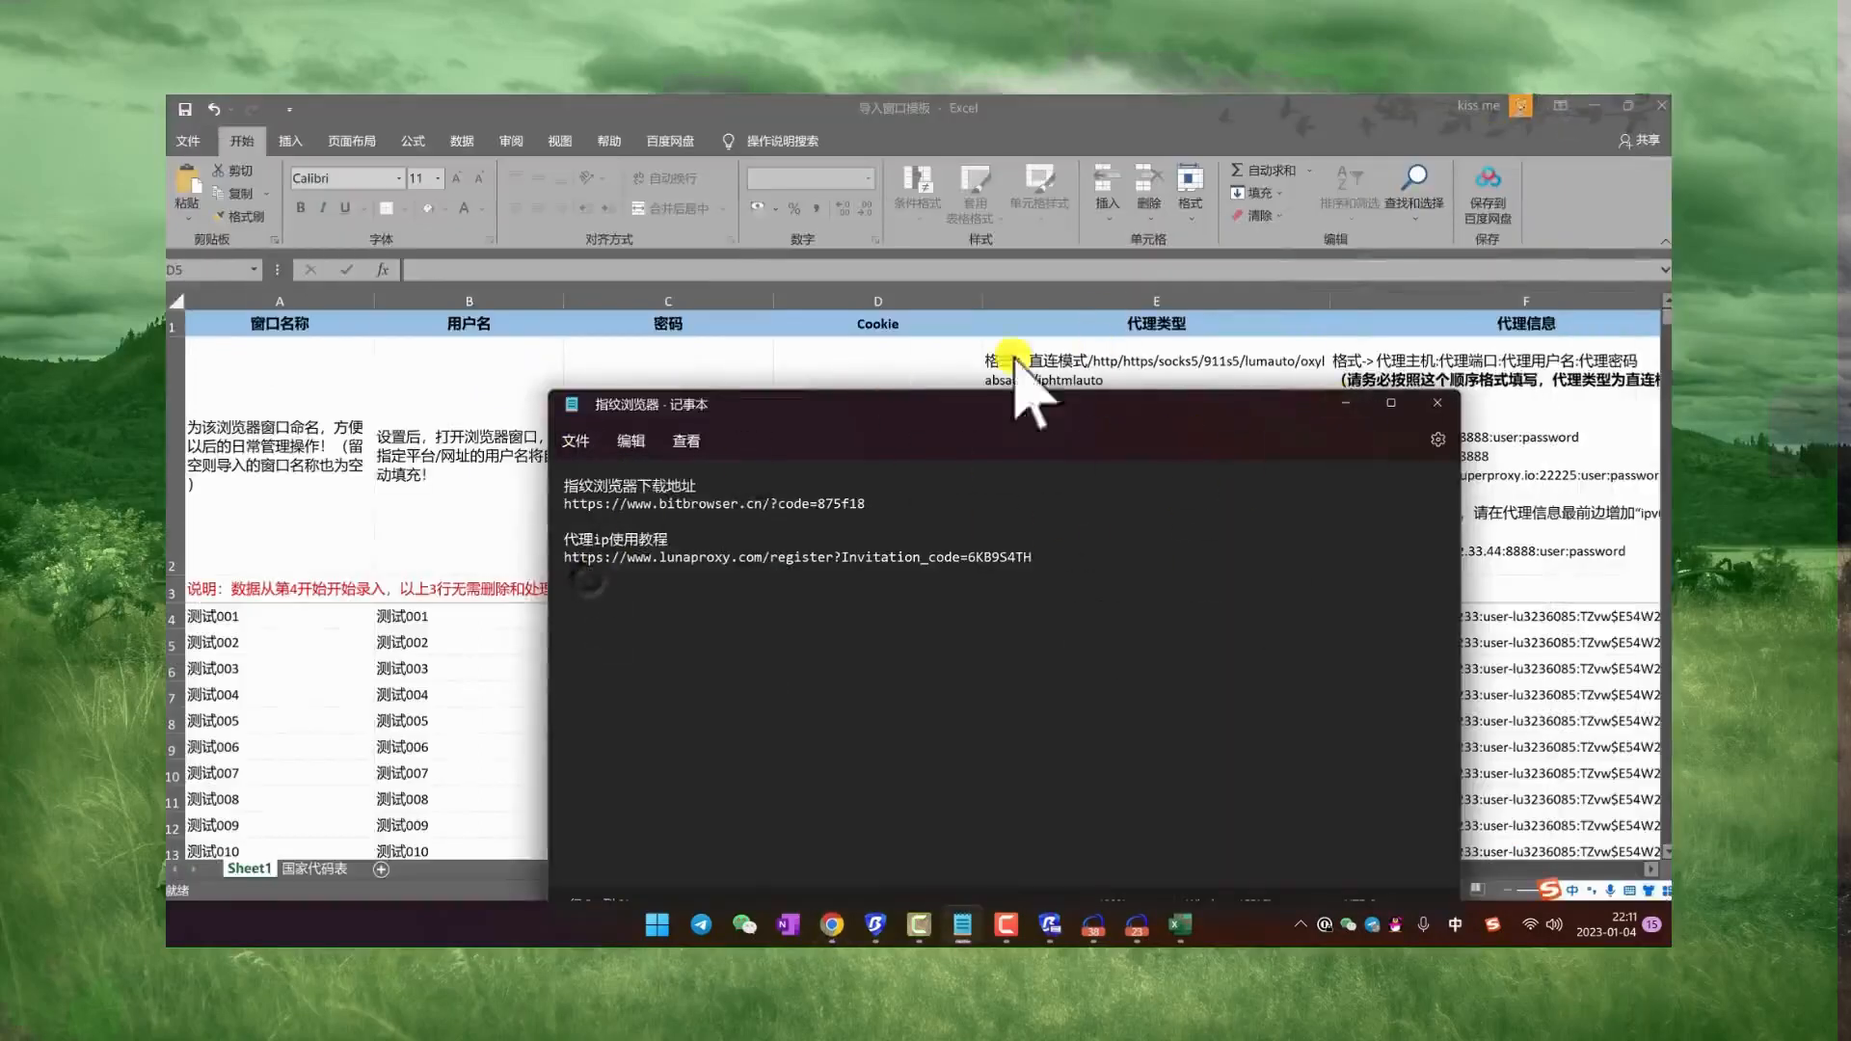
left_click(1658, 108)
left_click(830, 547)
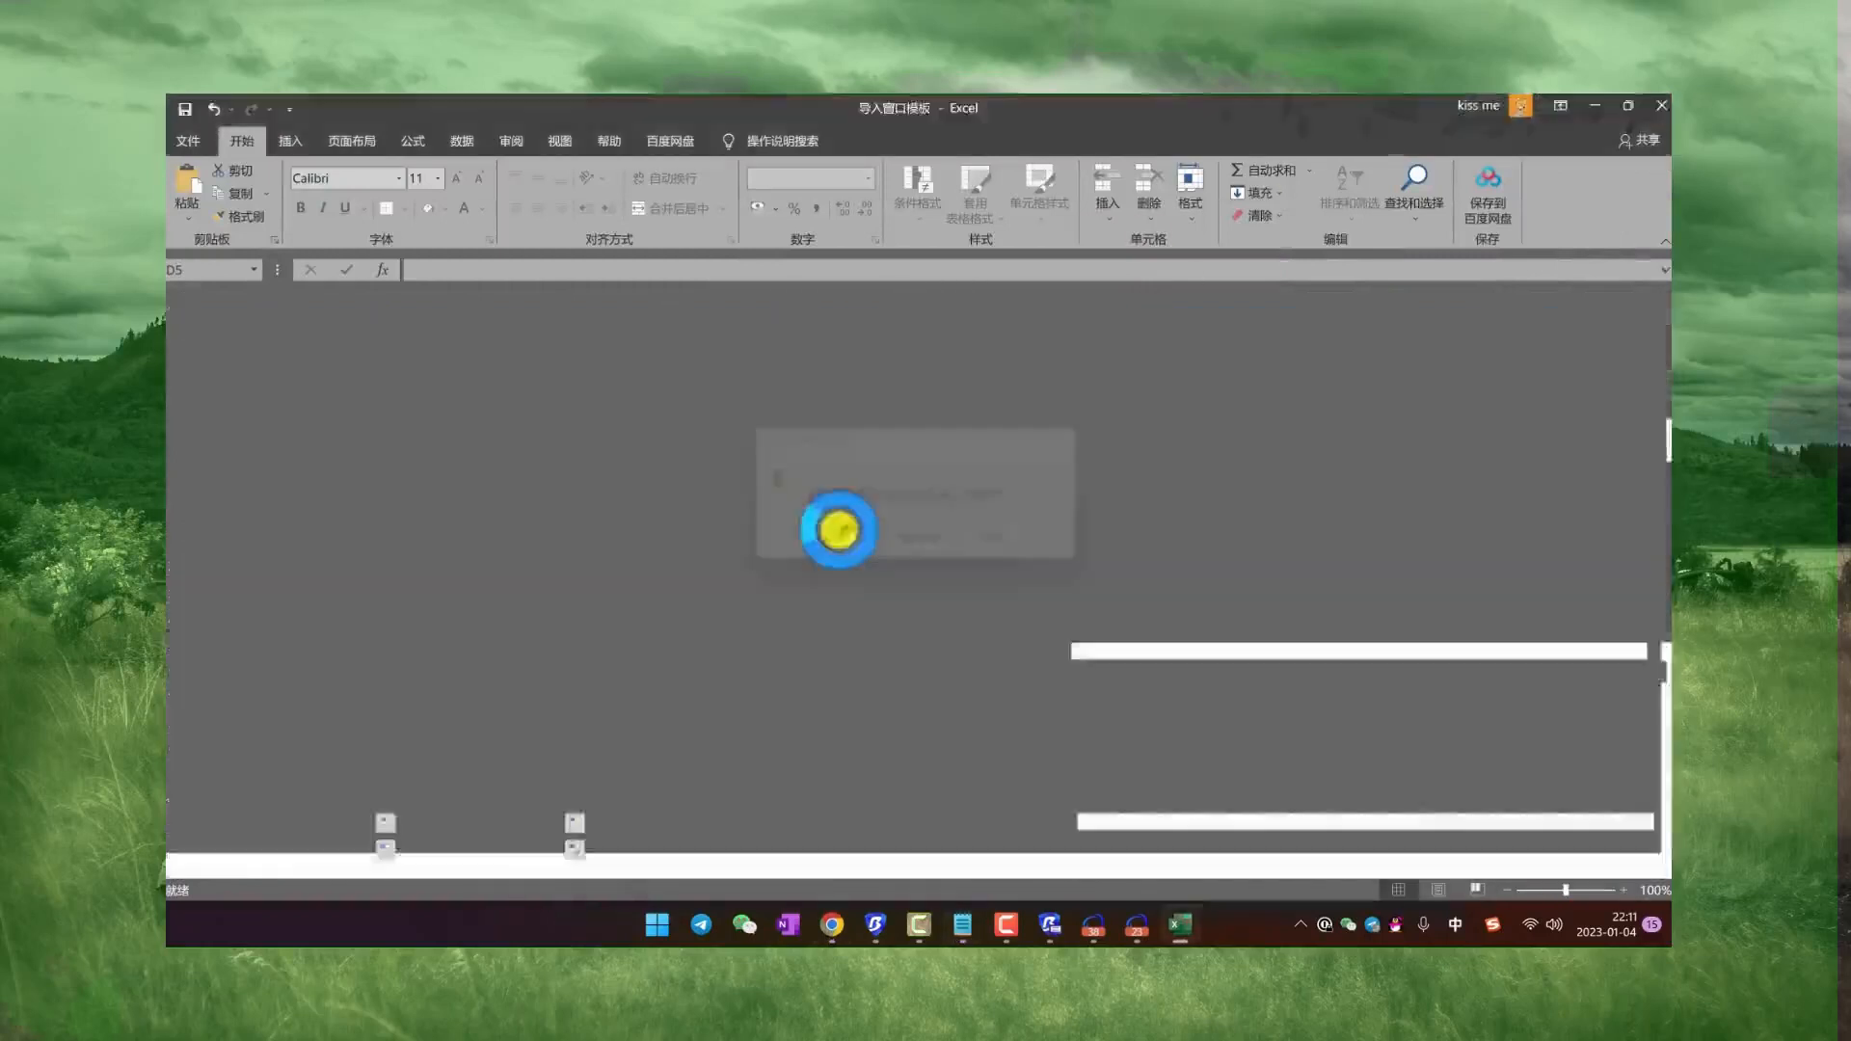
Step: In BitBrowser's batch import form, set the account platform to 其他平台 and the group to 未分组
left_click(1156, 154)
left_click_drag(1205, 149, 816, 147)
left_click(952, 253)
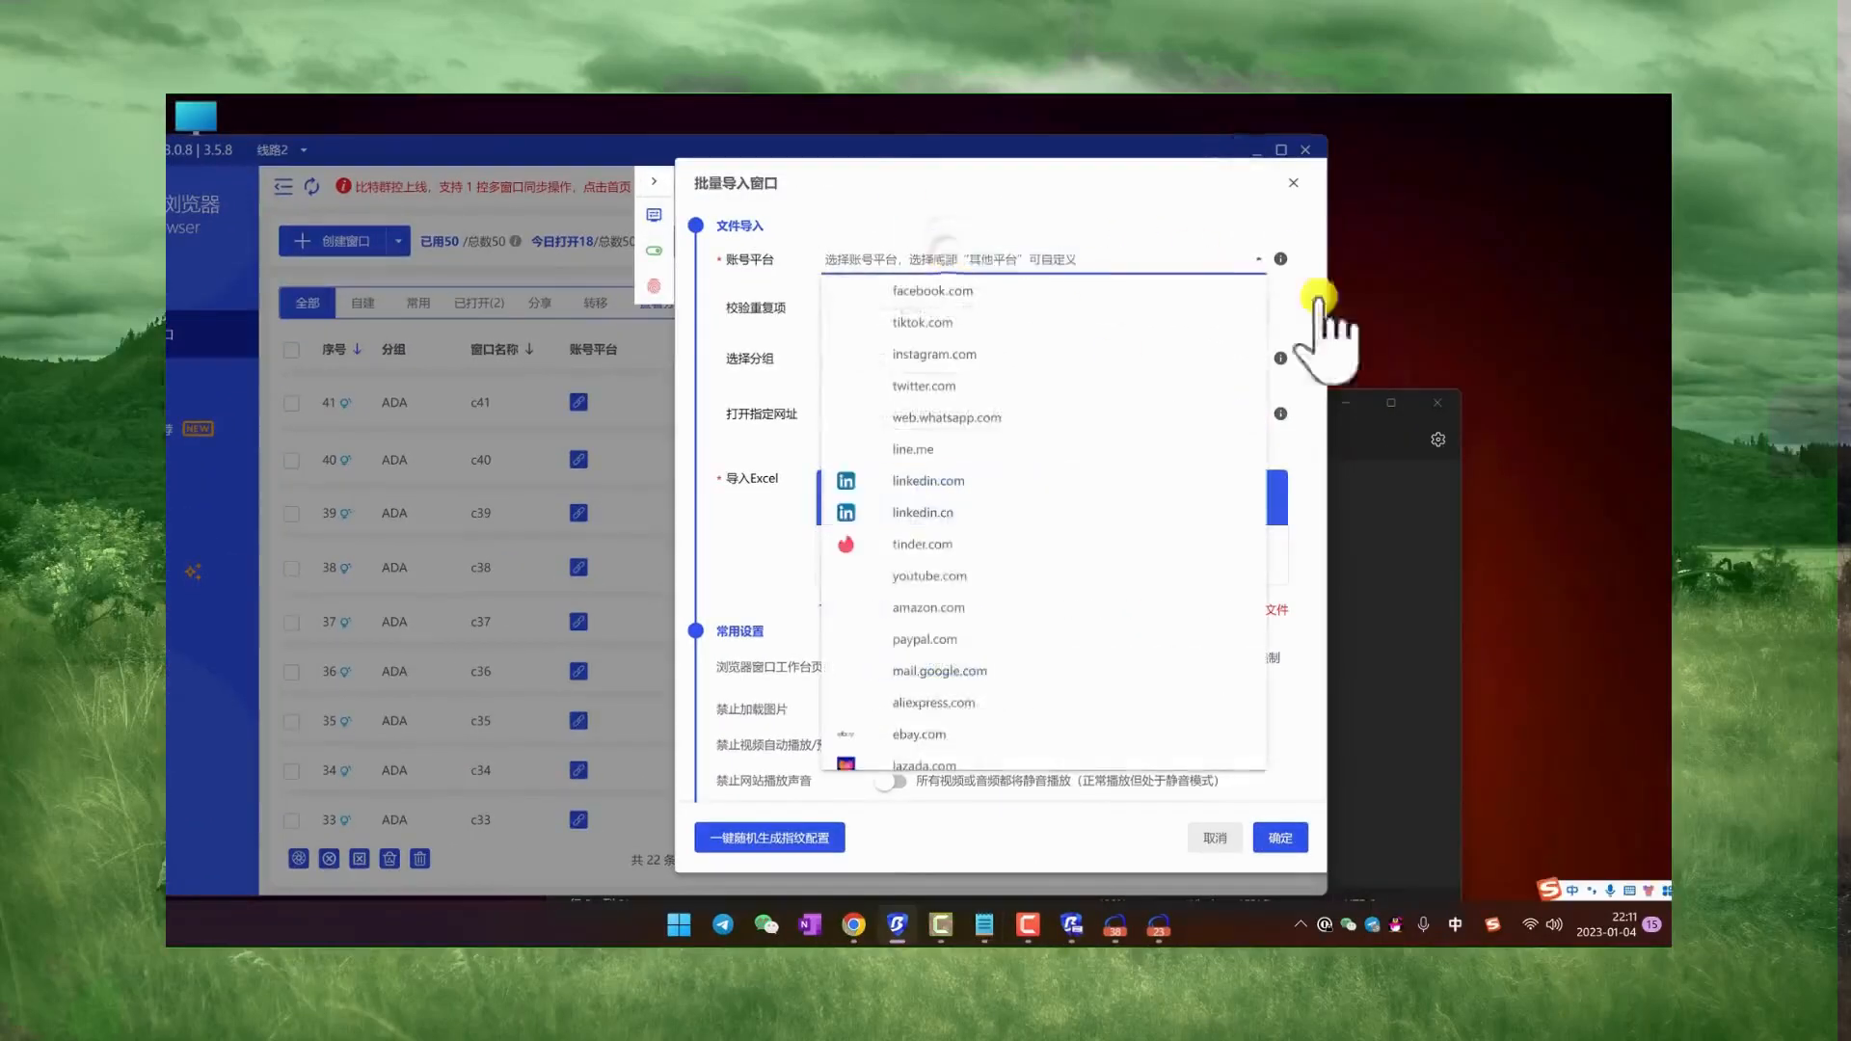
scroll(991, 651, "down", 5)
left_click(951, 757)
left_click(870, 417)
left_click(874, 460)
left_click(868, 415)
left_click(875, 456)
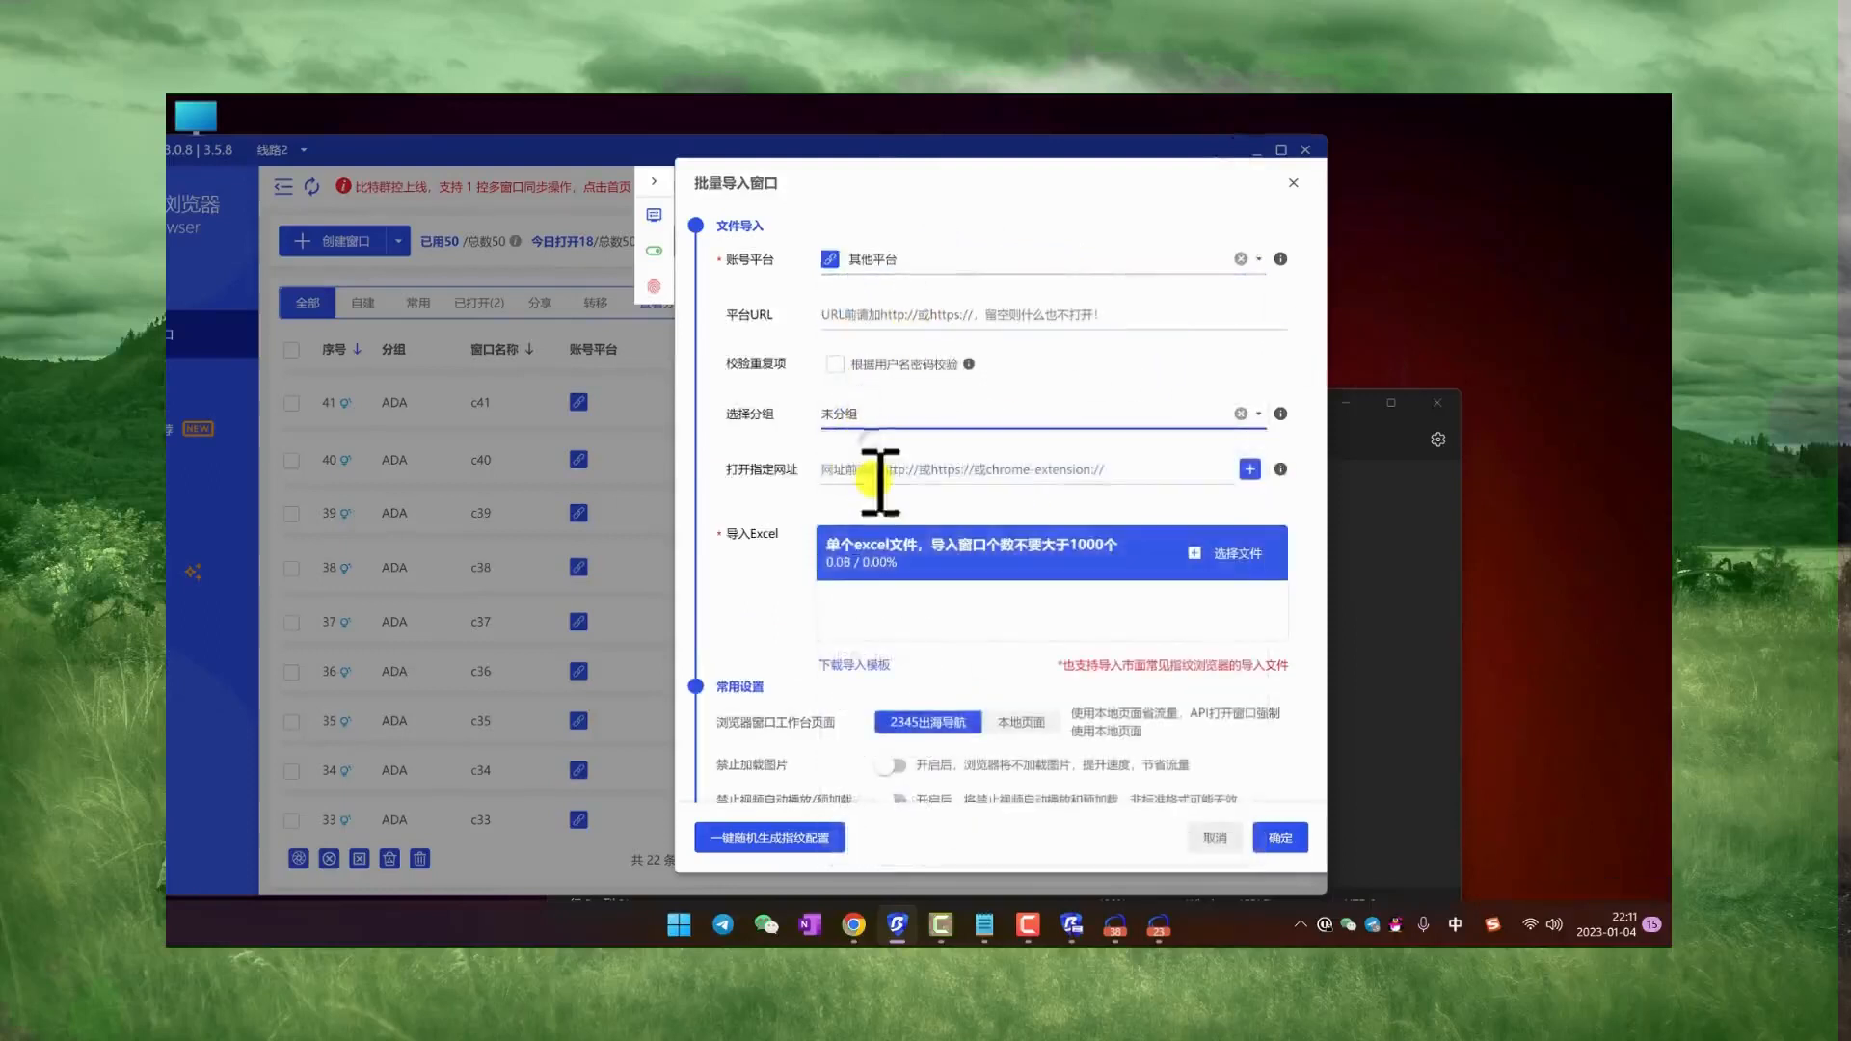
left_click(881, 469)
type("b")
key("shift")
type("aidu.com")
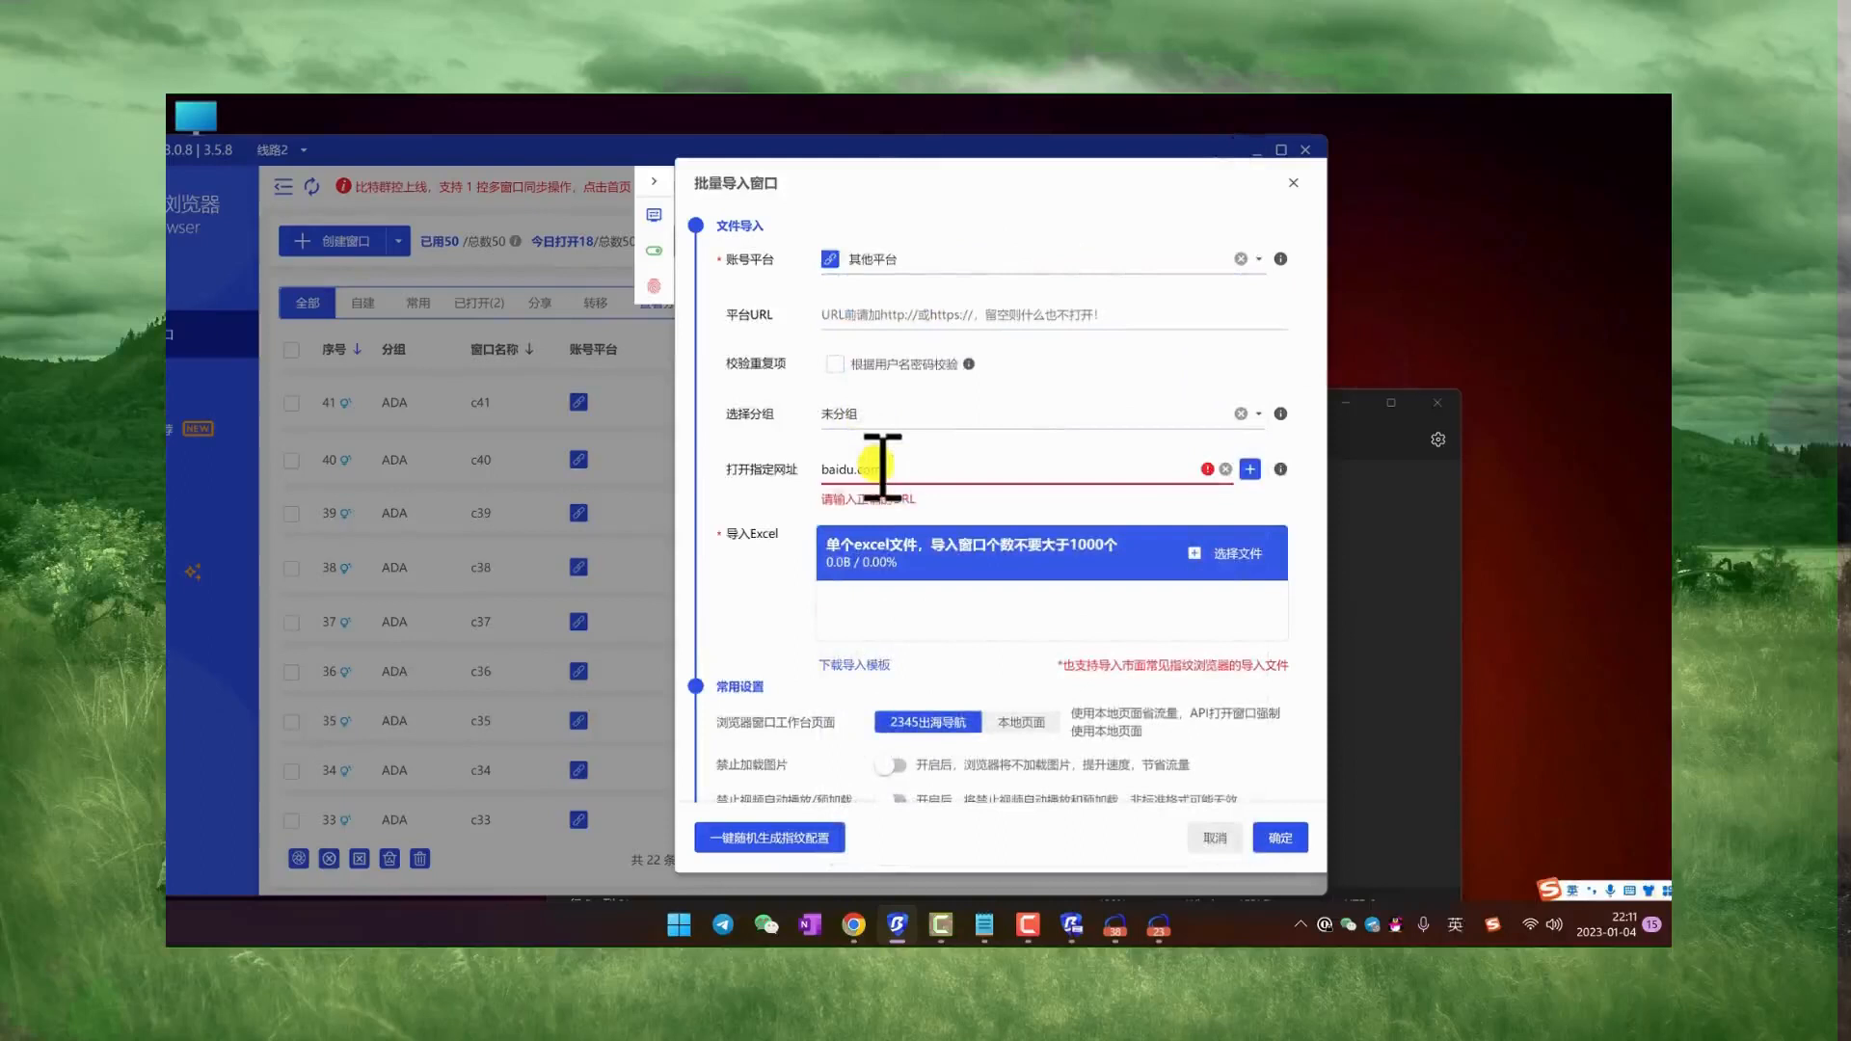
left_click_drag(904, 466, 829, 468)
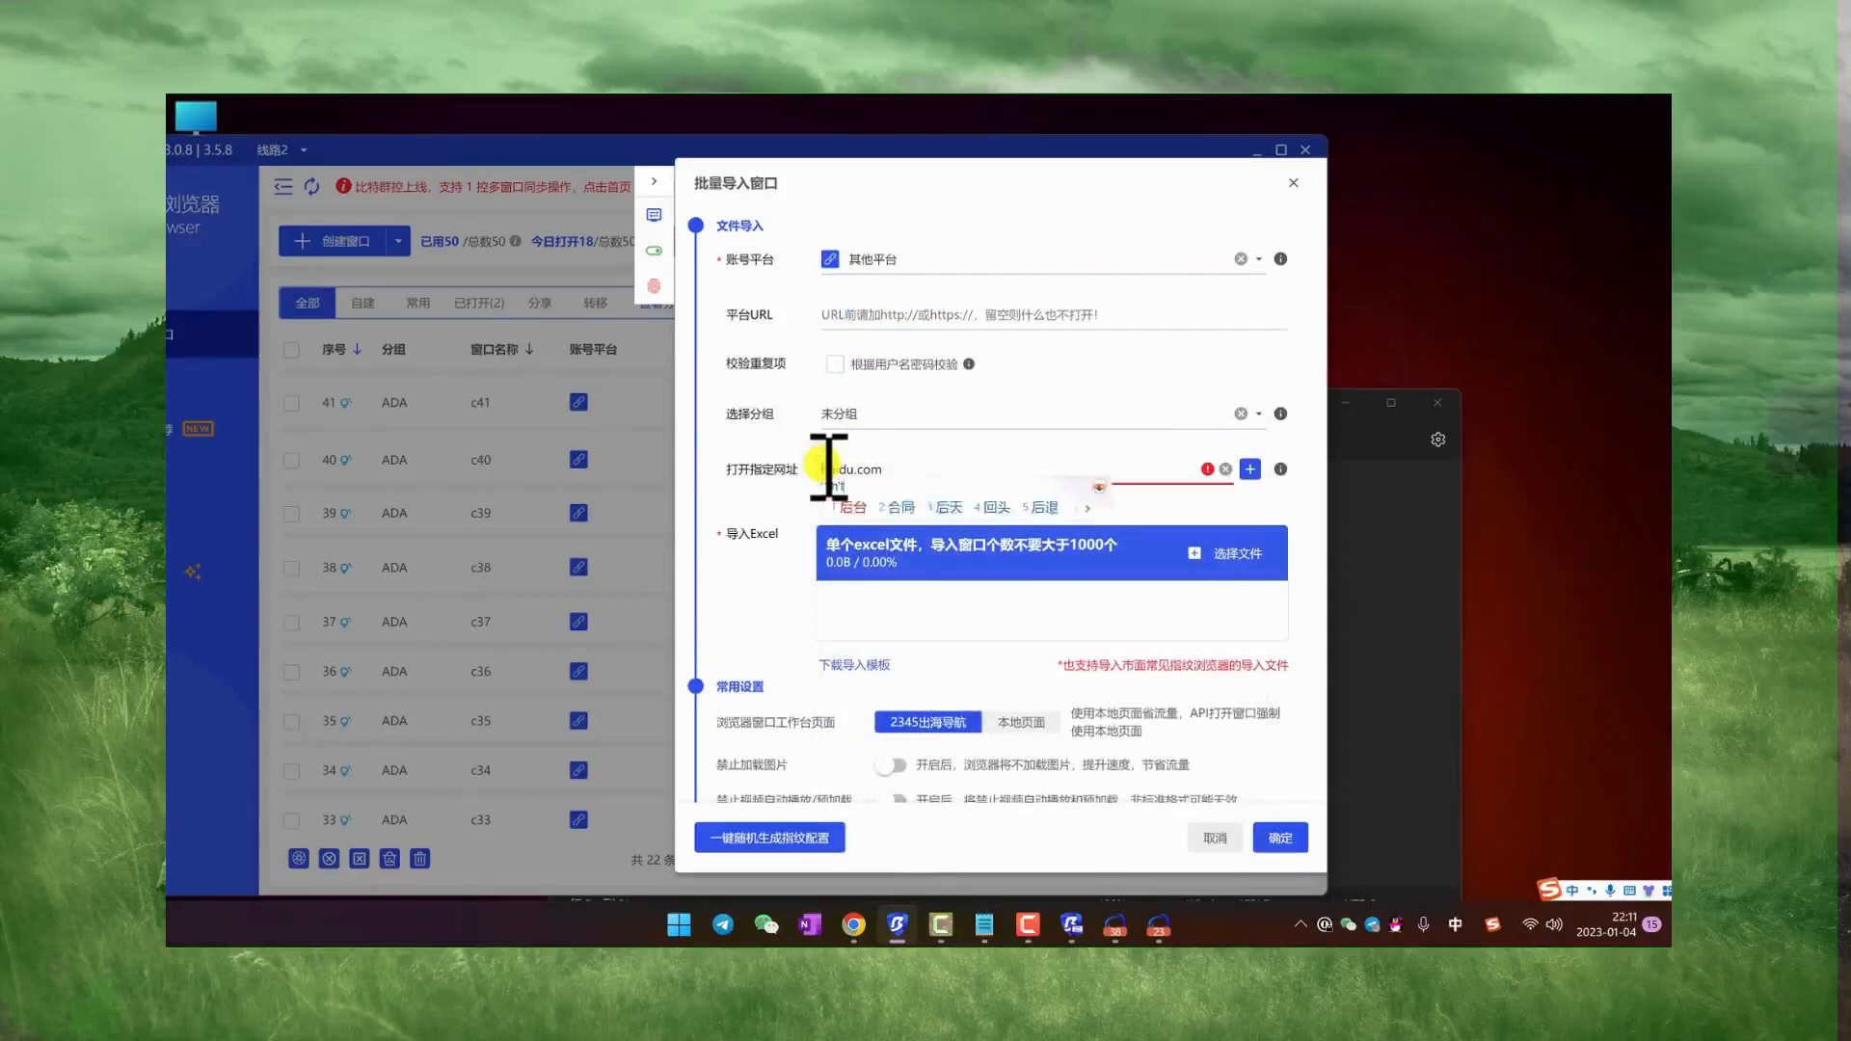
key("shift")
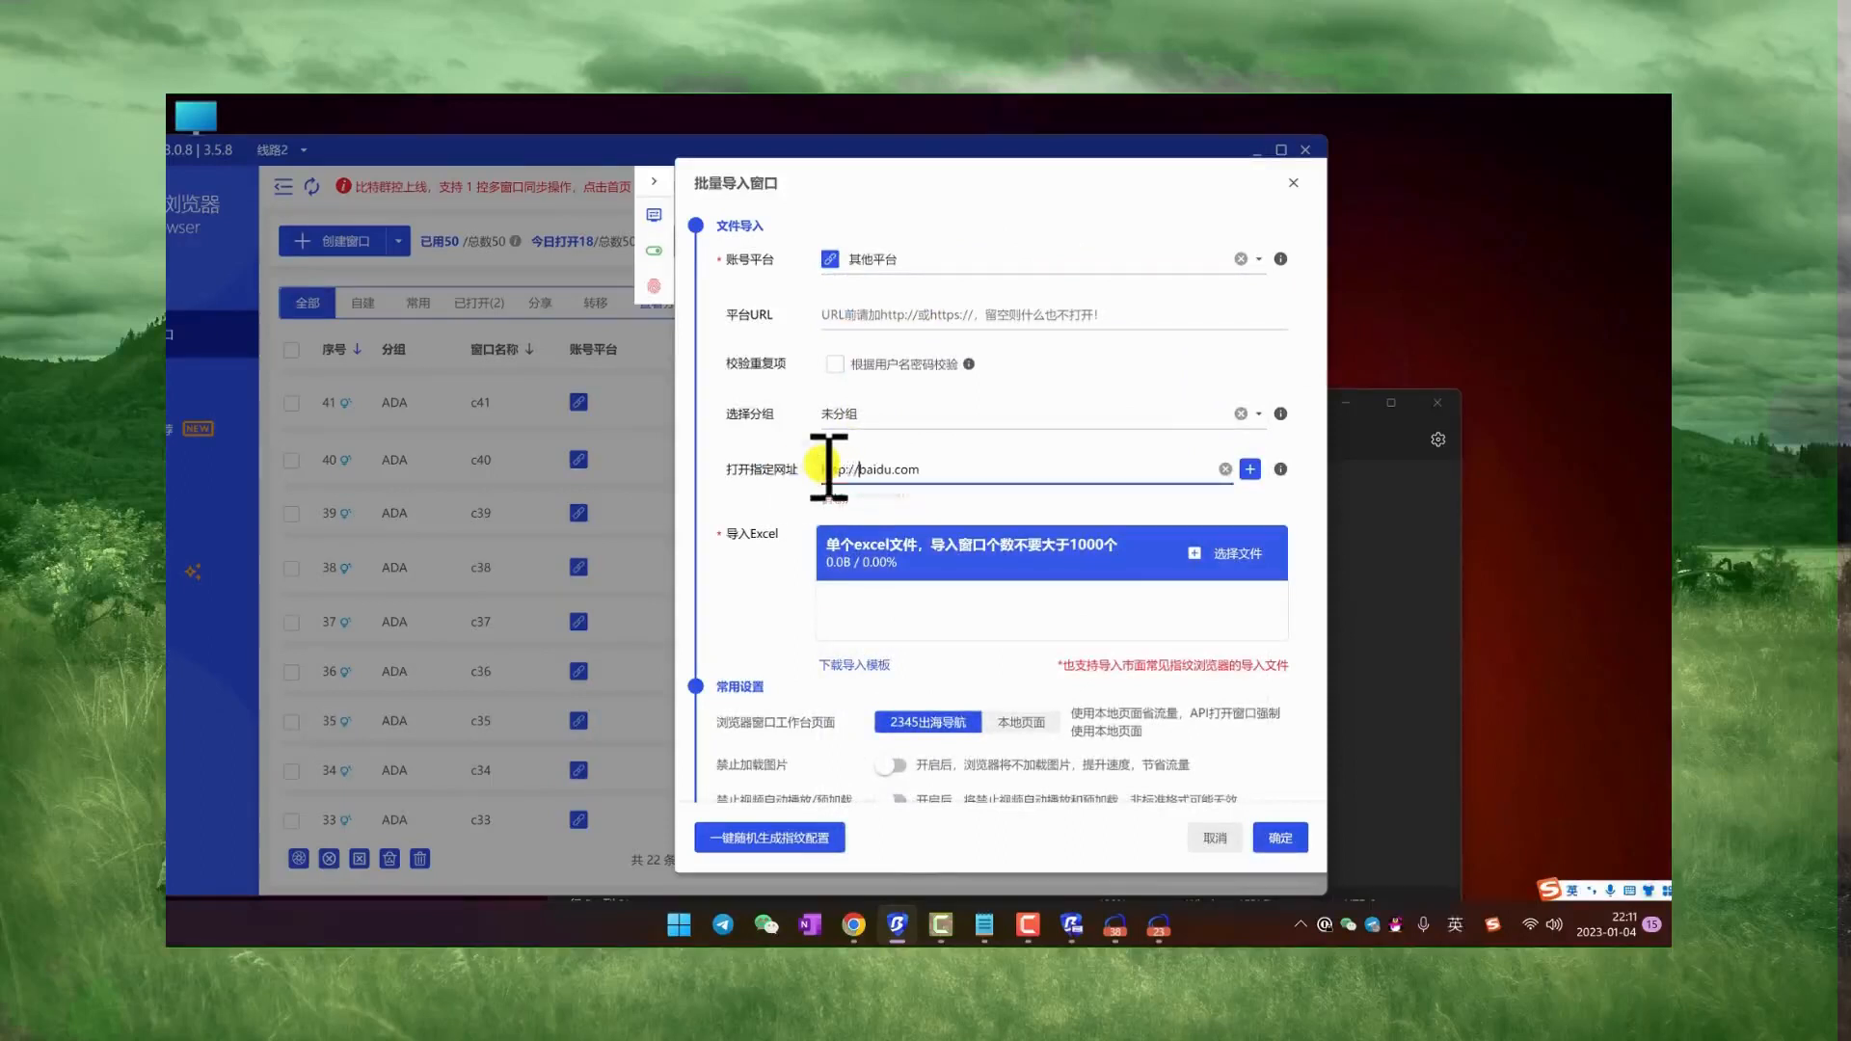
left_click(1226, 555)
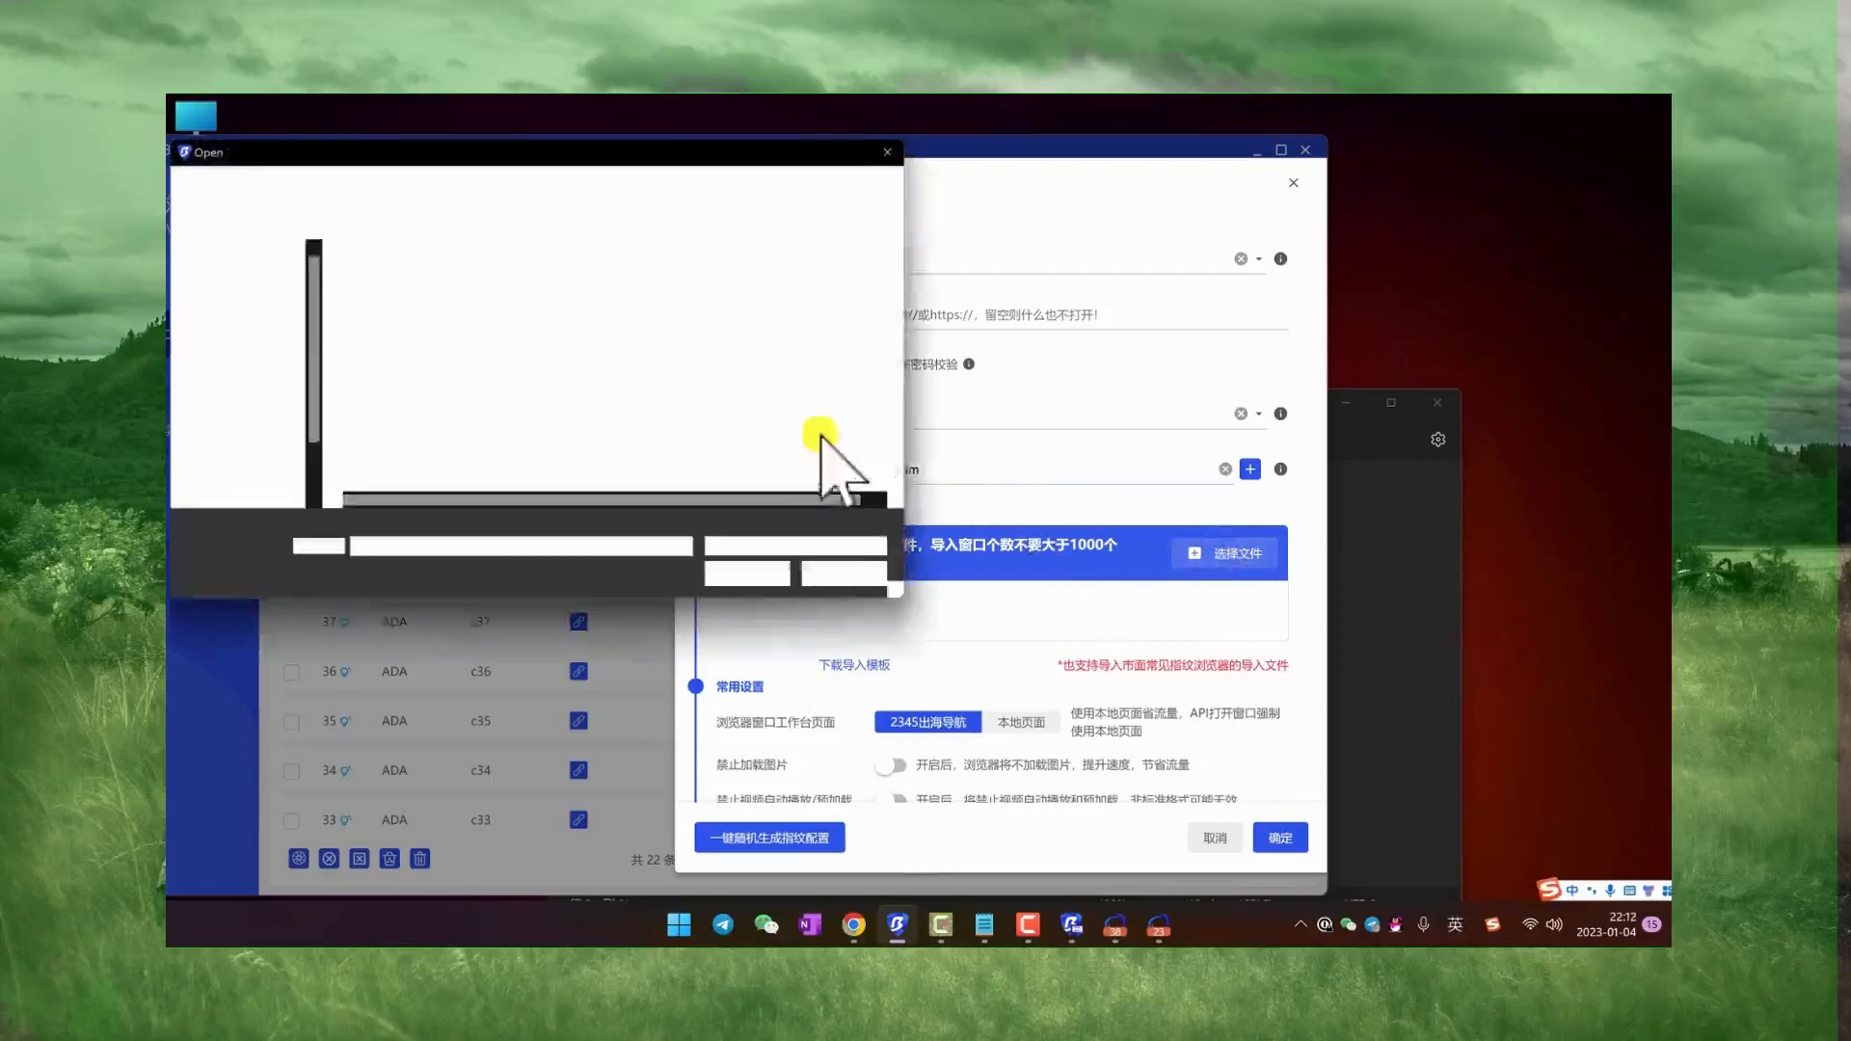
double_click(493, 326)
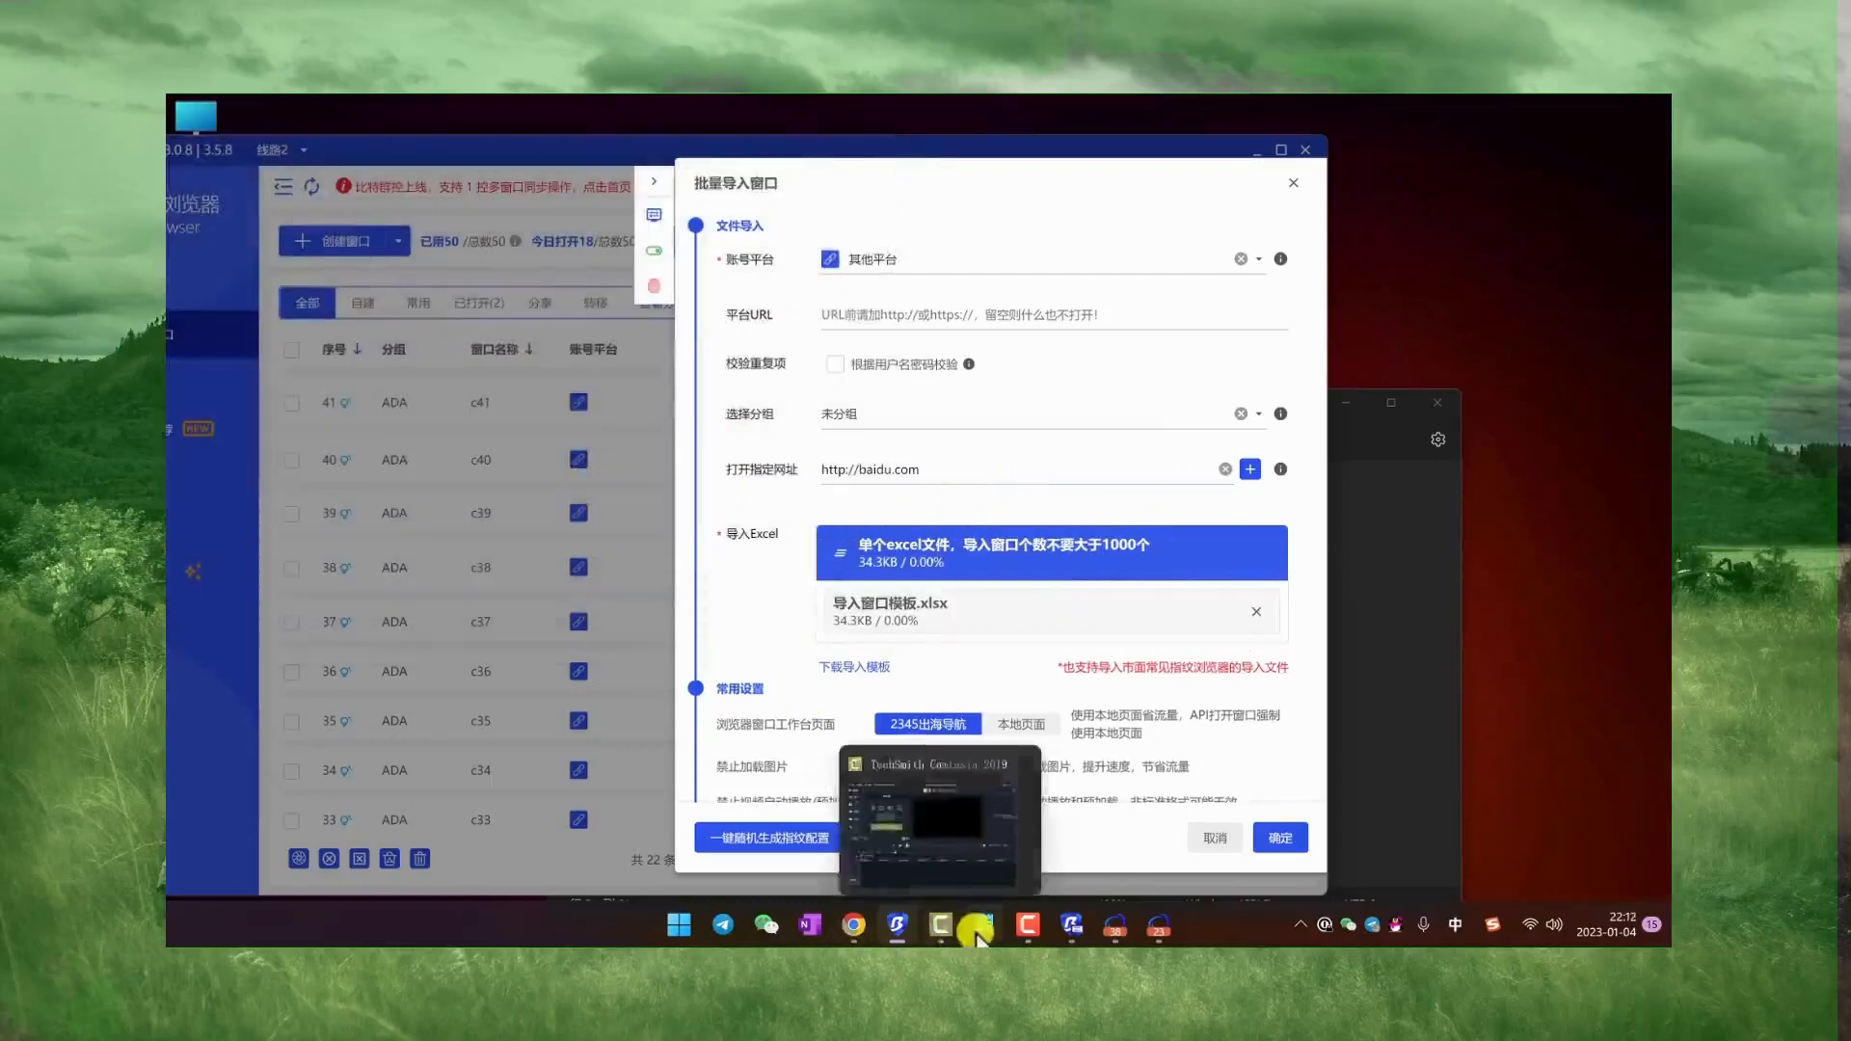
Step: Open the 导入窗口模板 workbook from the desktop to review its filled rows, then return to the batch import form
left_click_drag(545, 154, 980, 174)
double_click(227, 709)
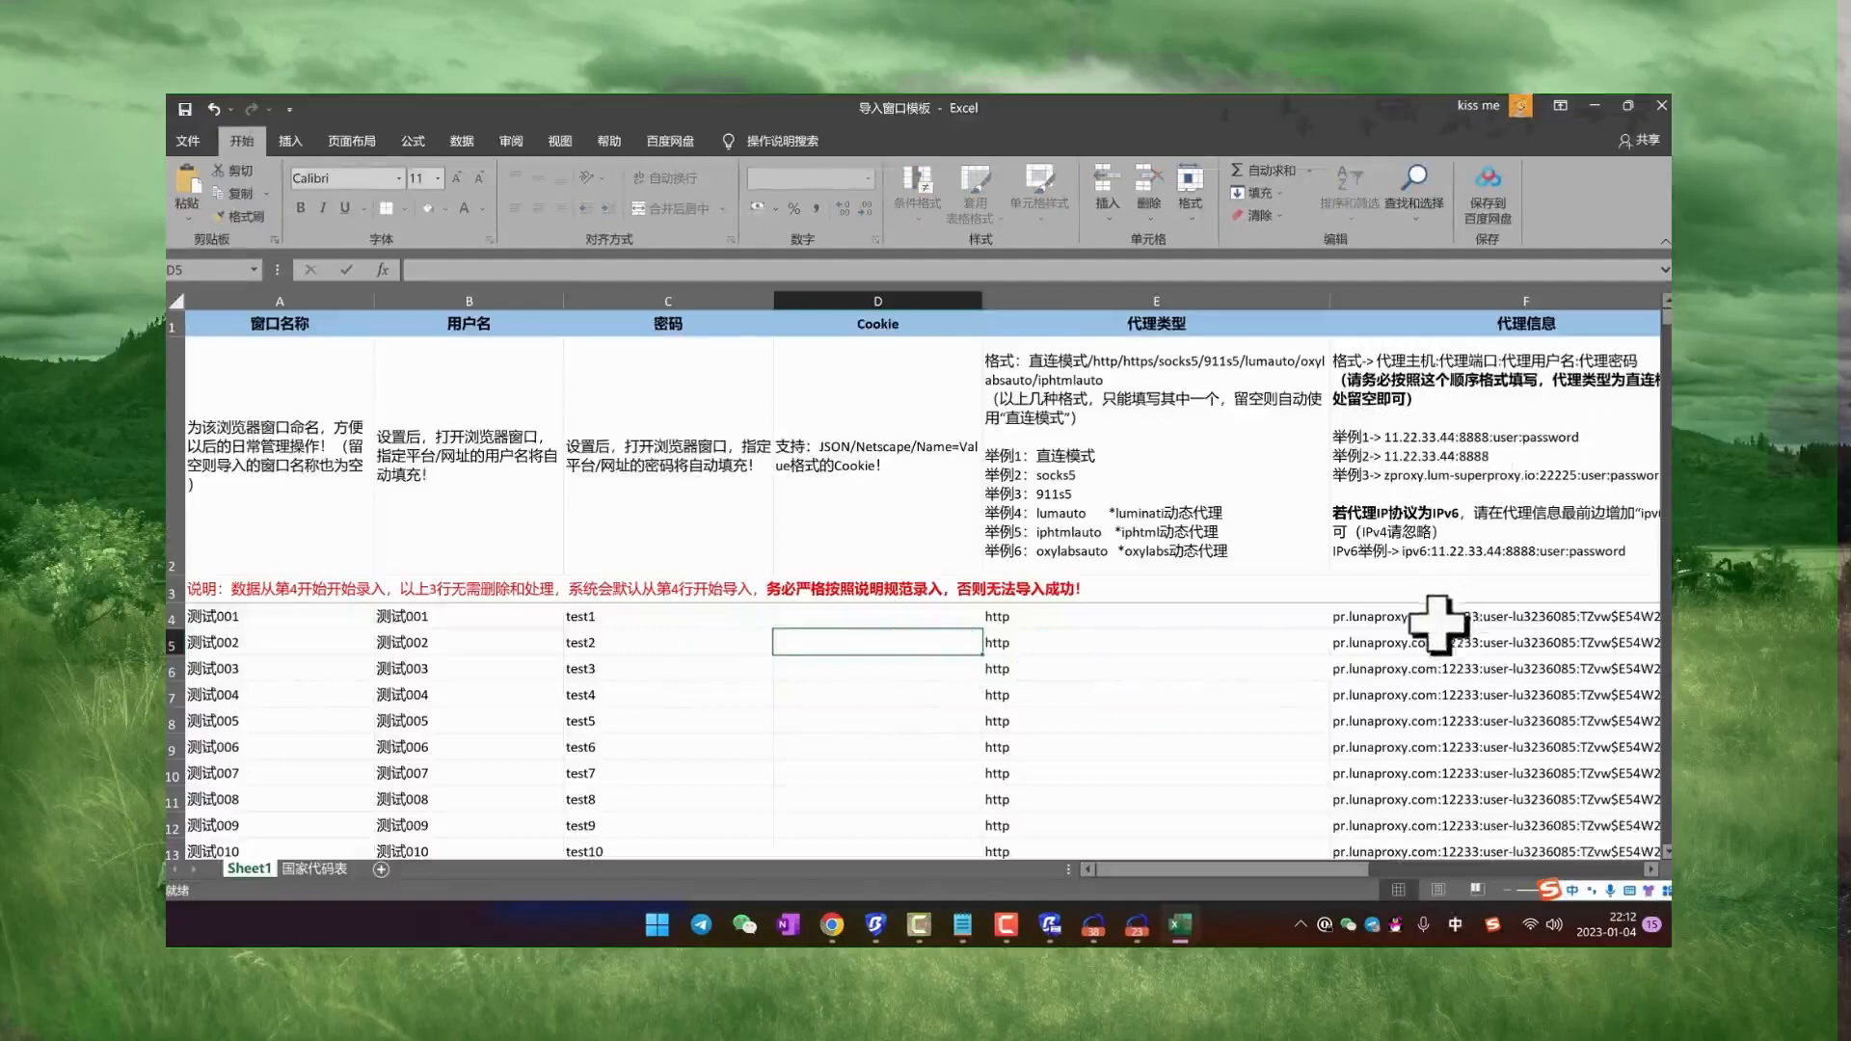
left_click(1593, 106)
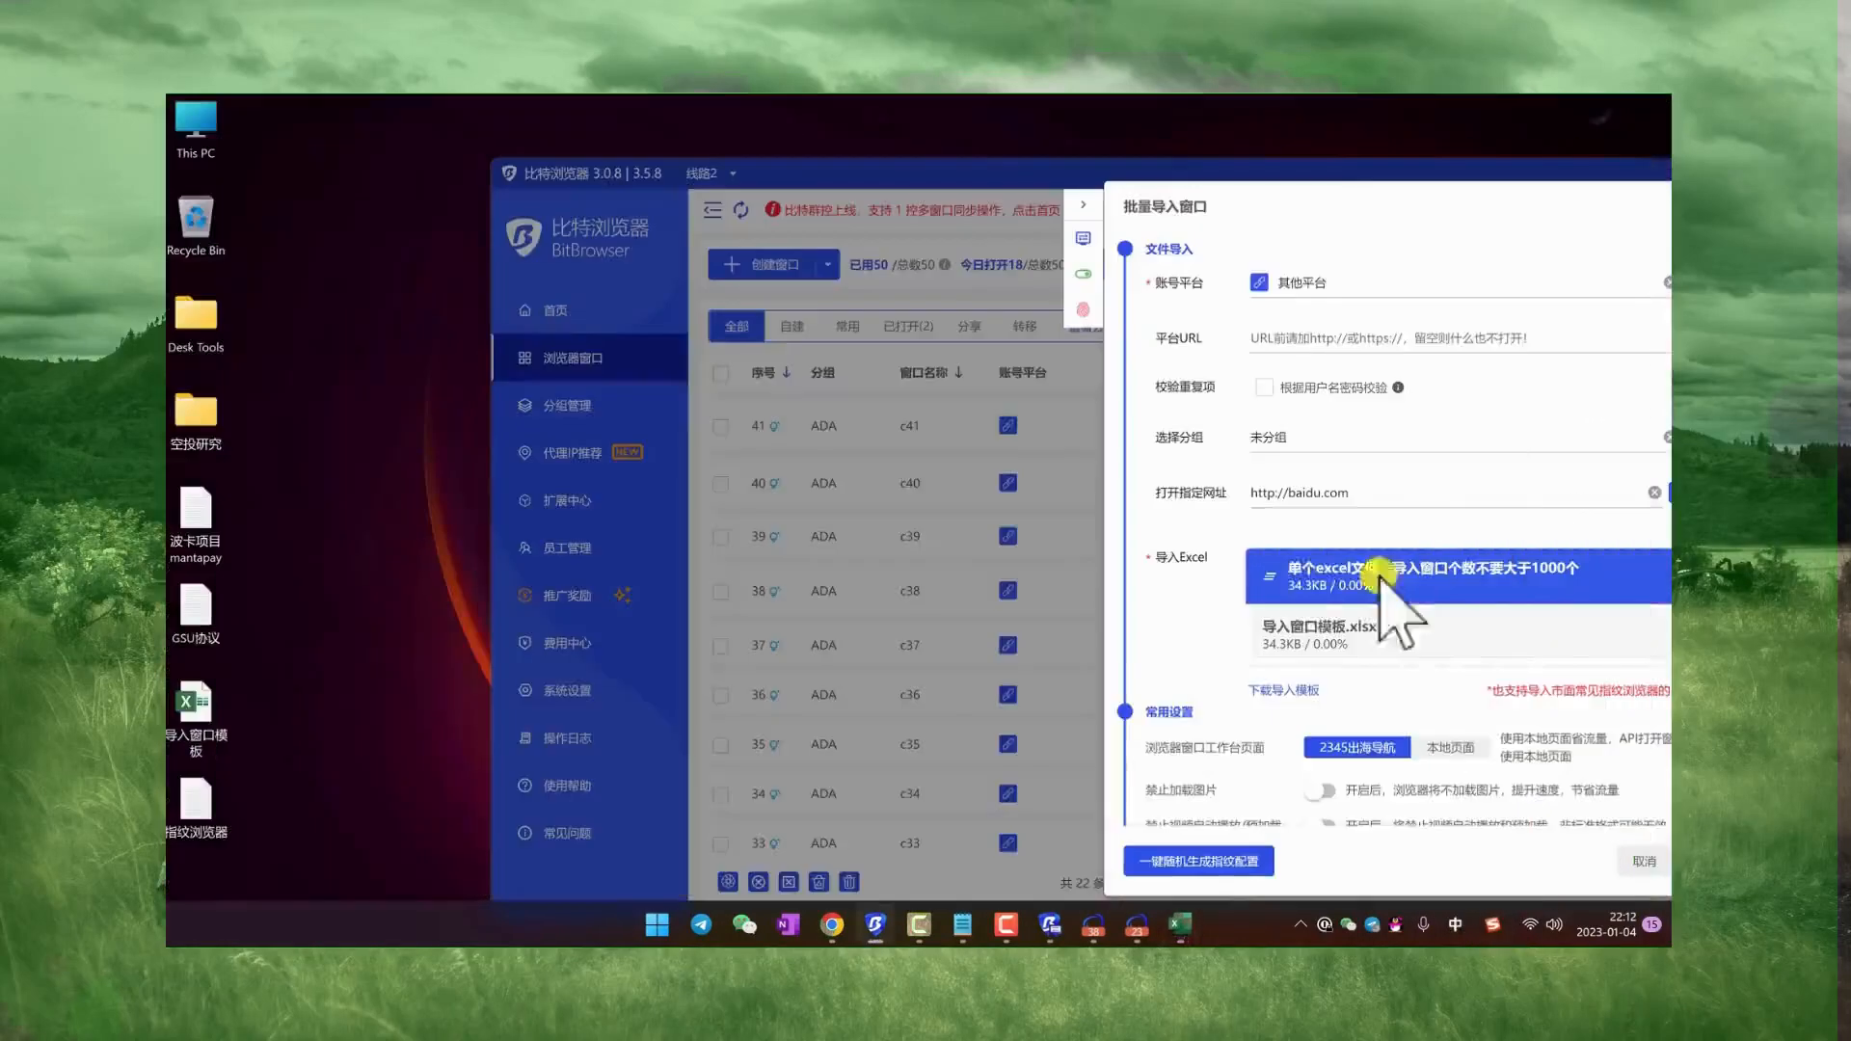
left_click_drag(1311, 174, 942, 157)
Step: Look over the general and fingerprint settings of the batch import, then cancel the import
scroll(992, 525, "down", 3)
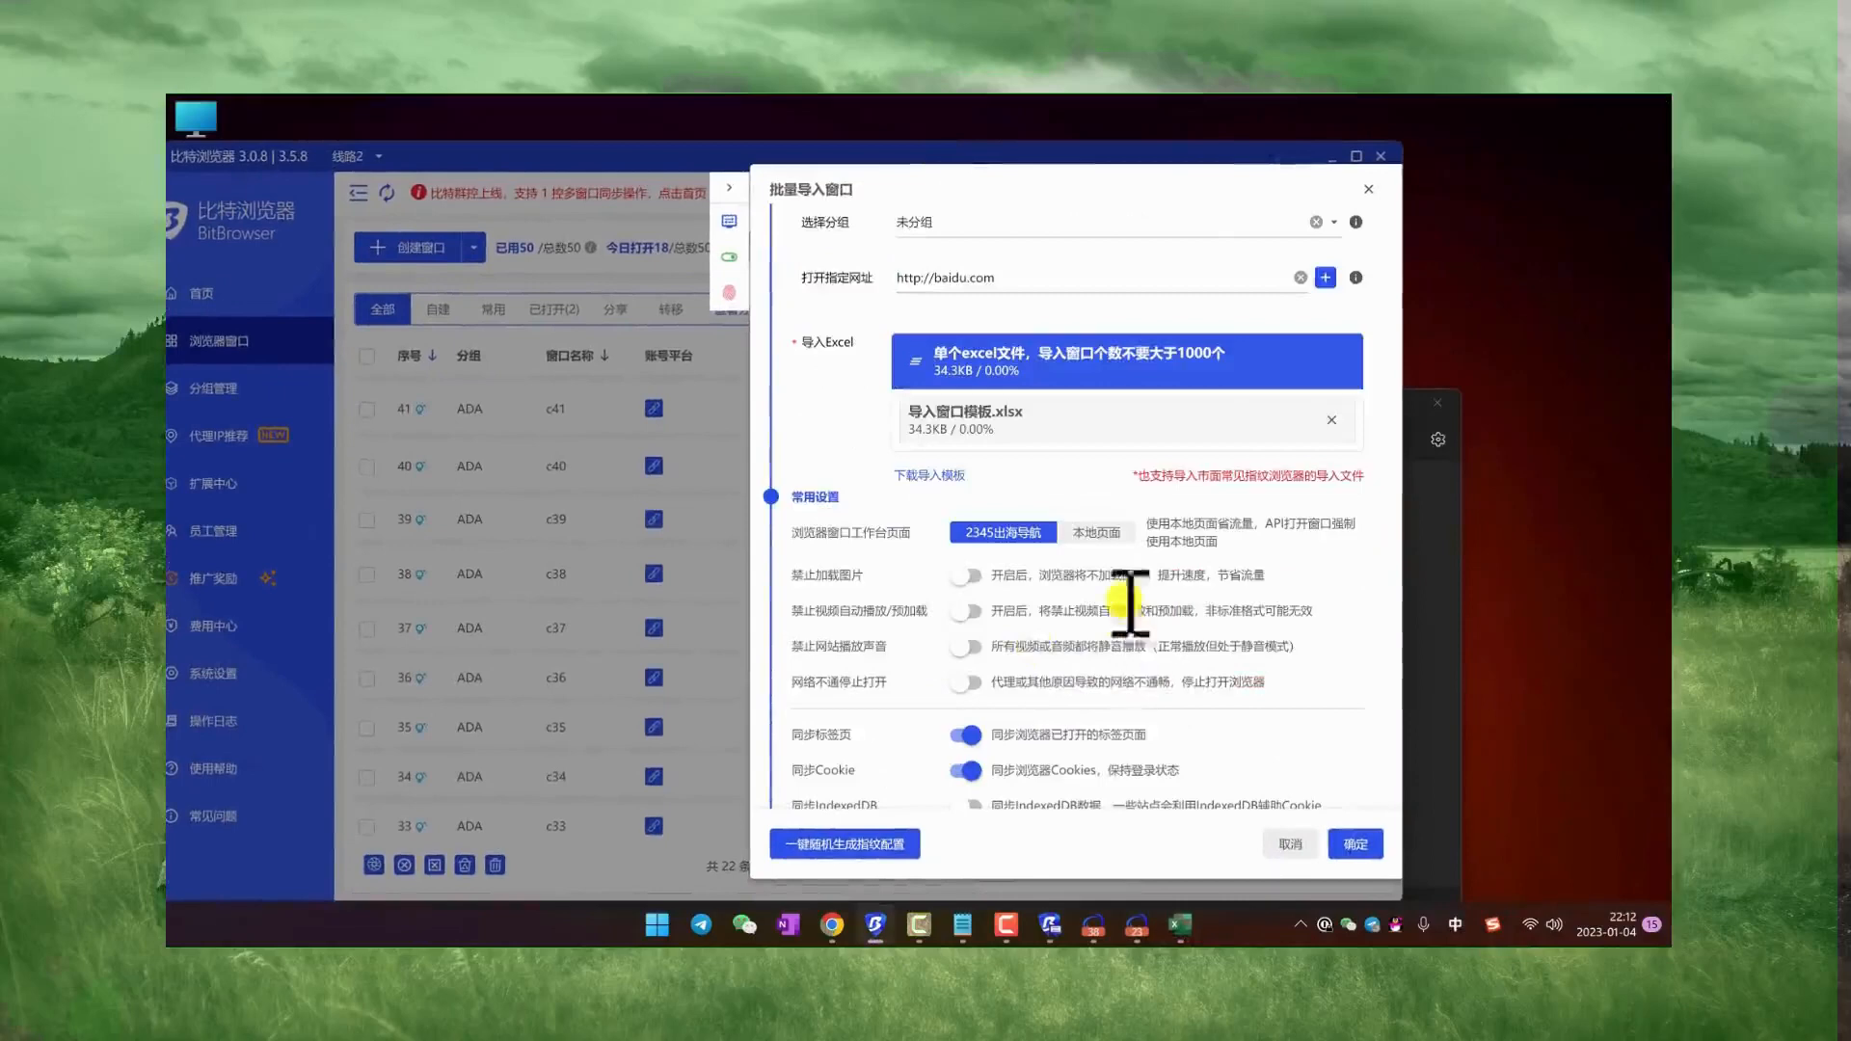
scroll(1115, 494, "down", 10)
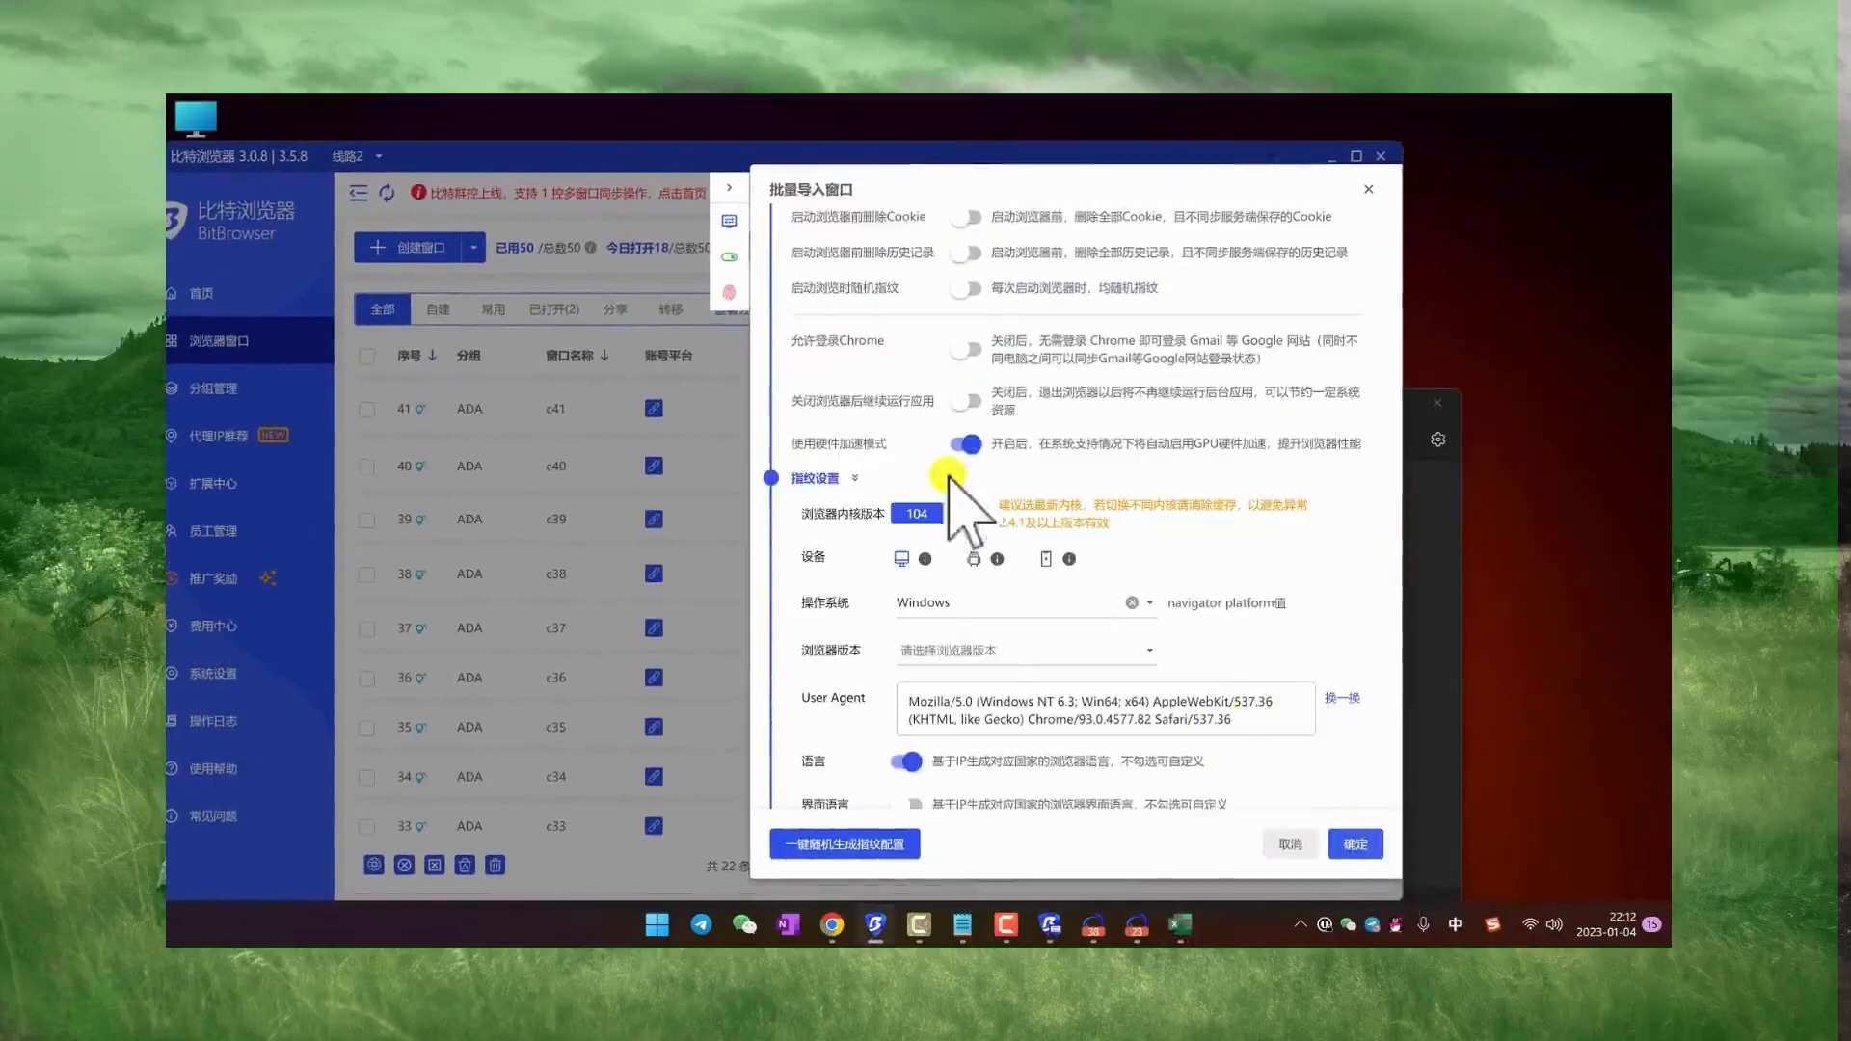
scroll(945, 520, "down", 2)
scroll(1012, 682, "down", 10)
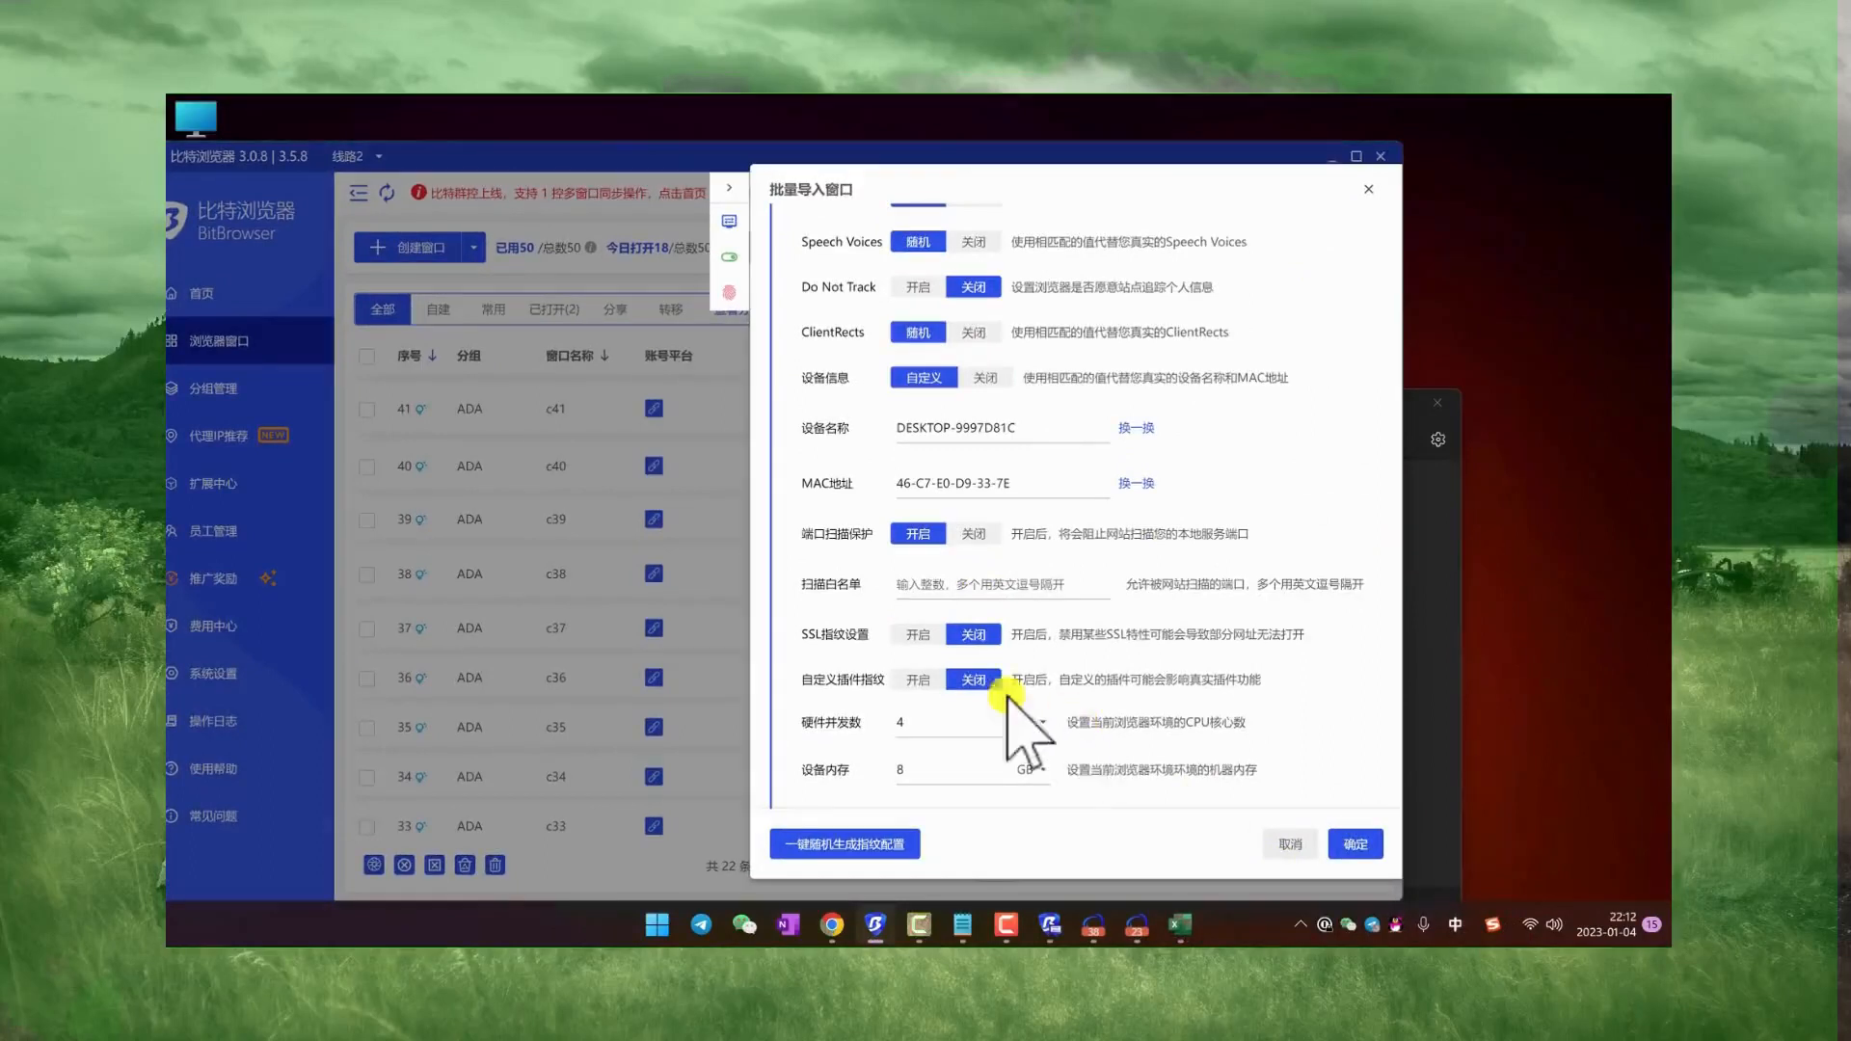
left_click(1289, 844)
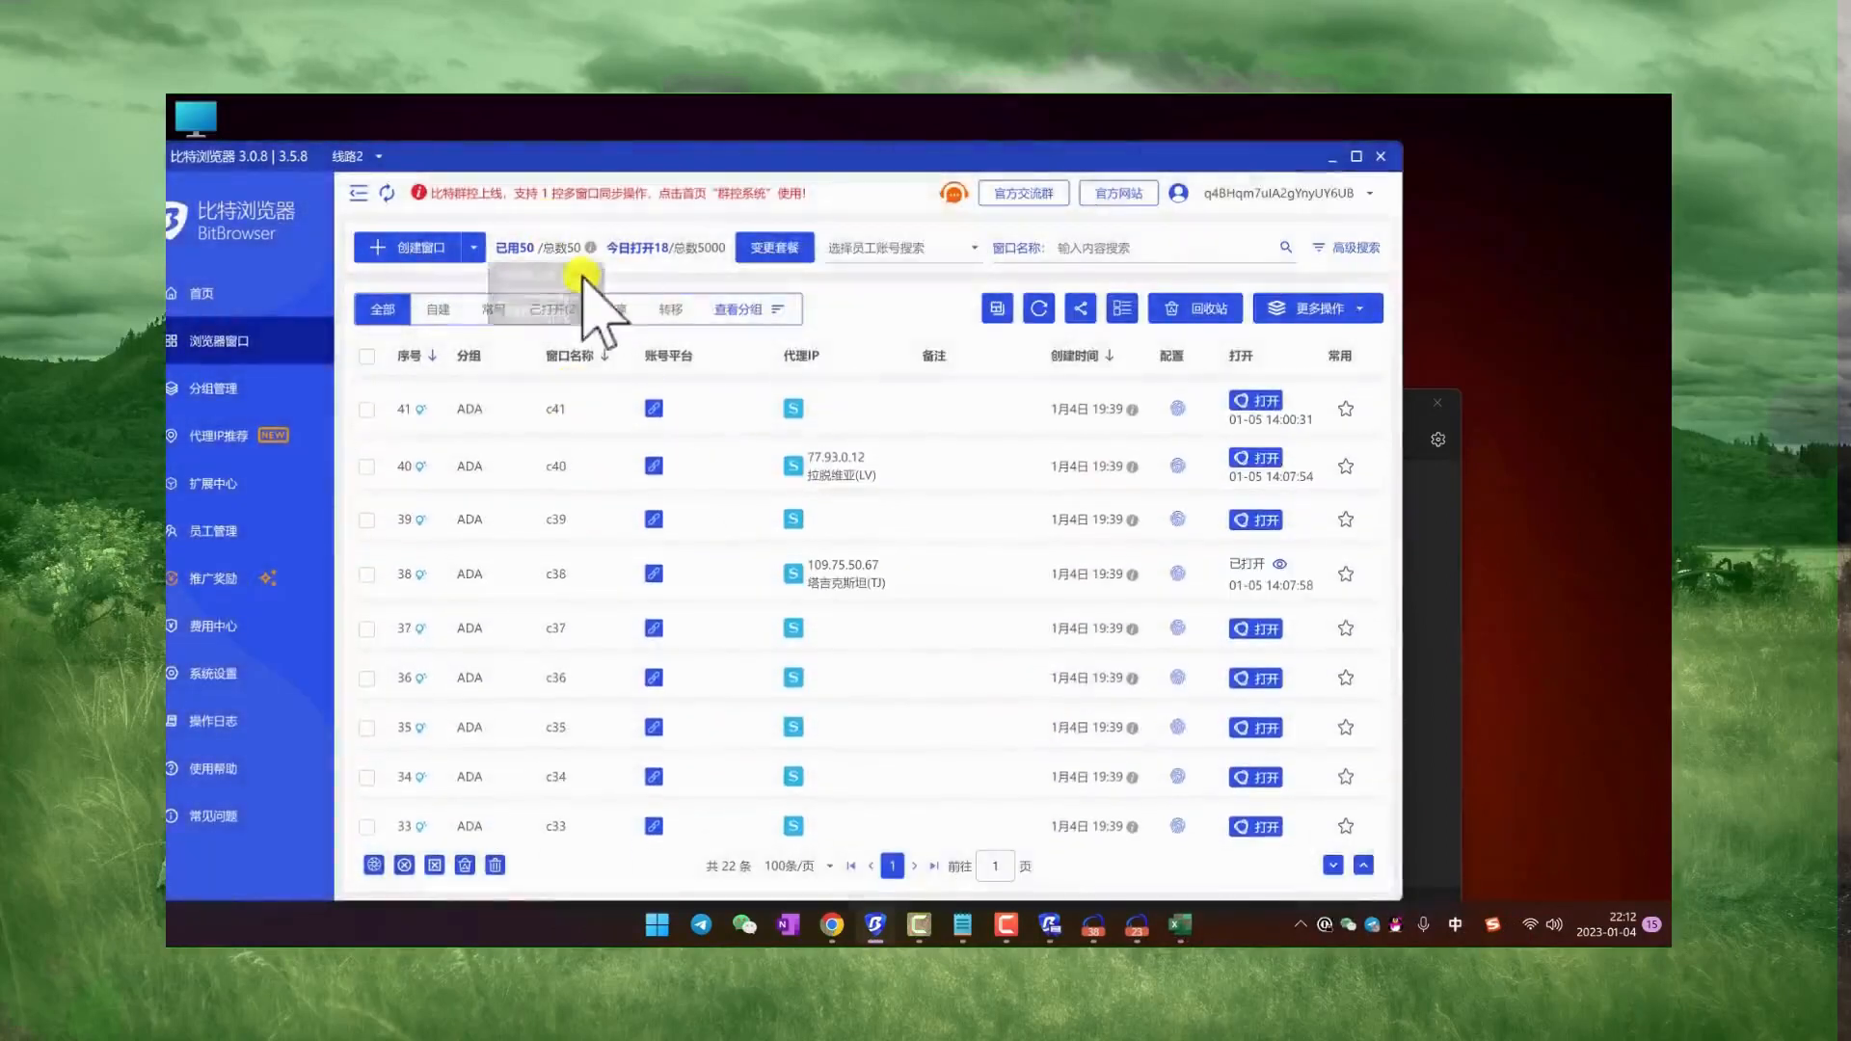
Step: Select all windows in the list and open the batch proxy modification for them
left_click(367, 356)
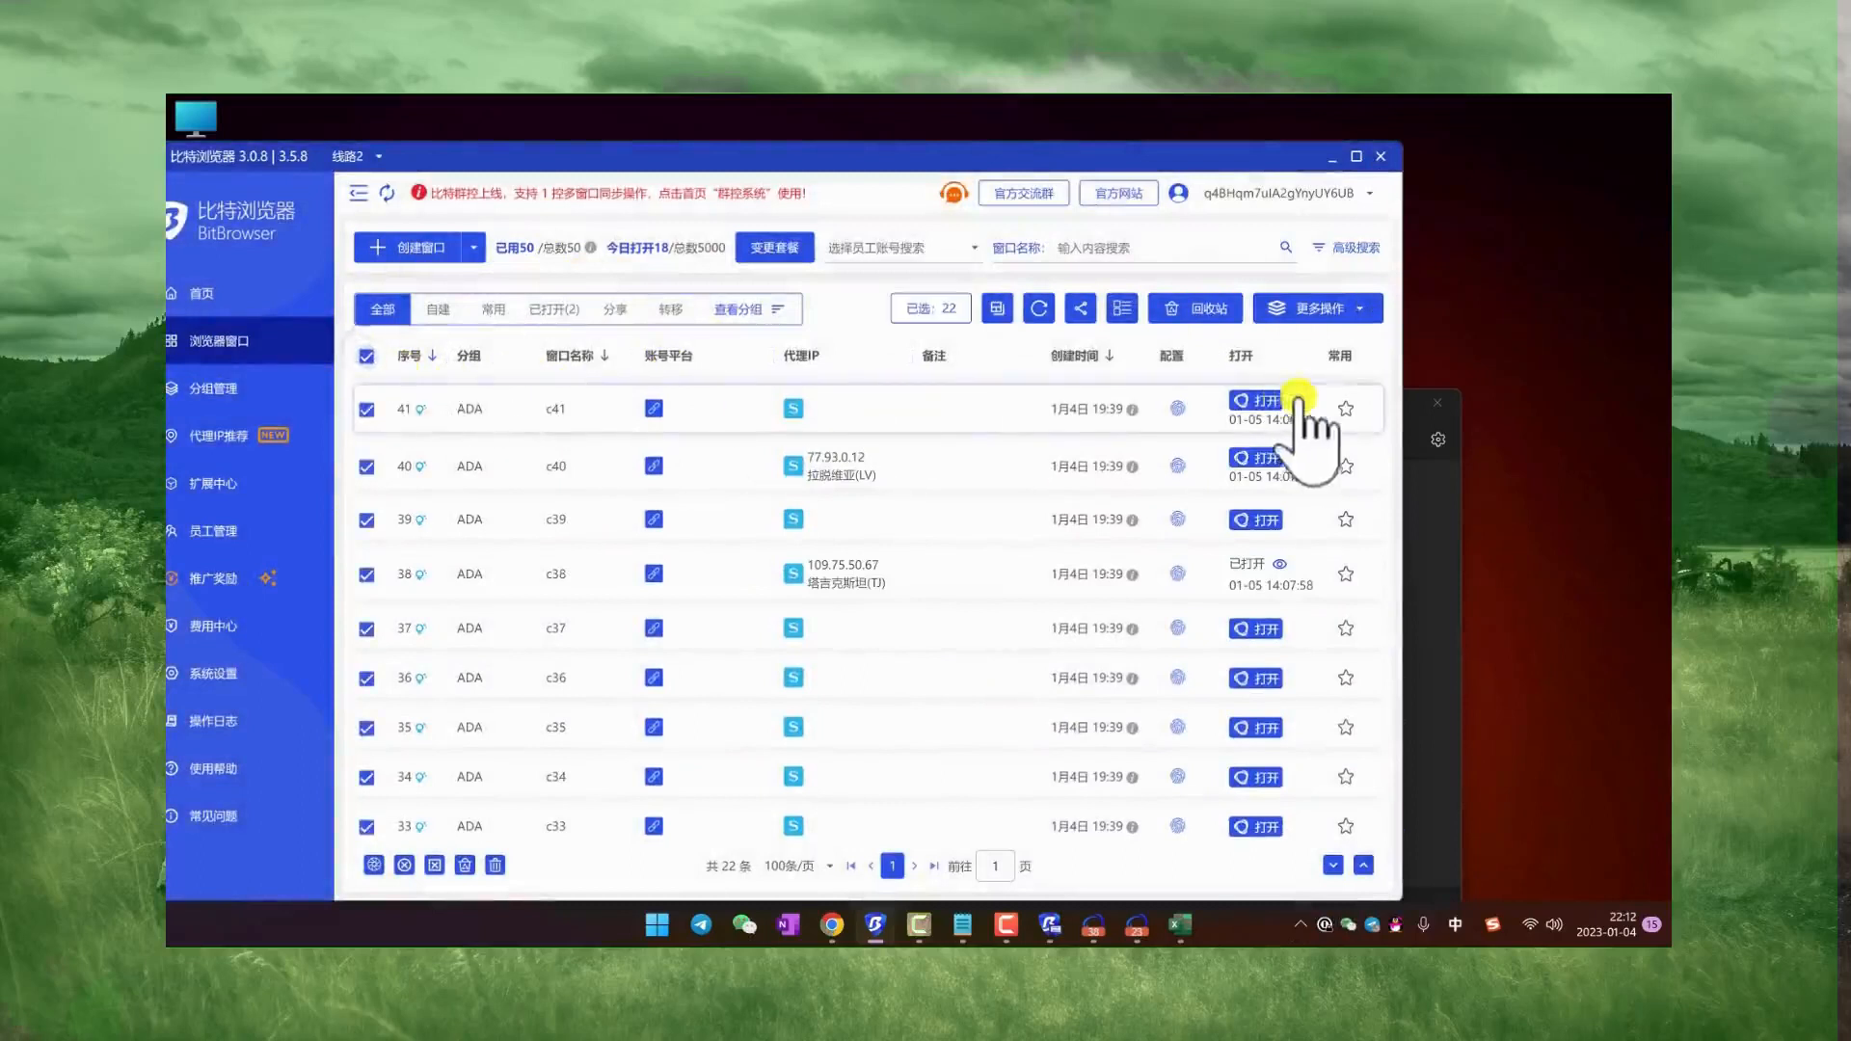
left_click(1318, 307)
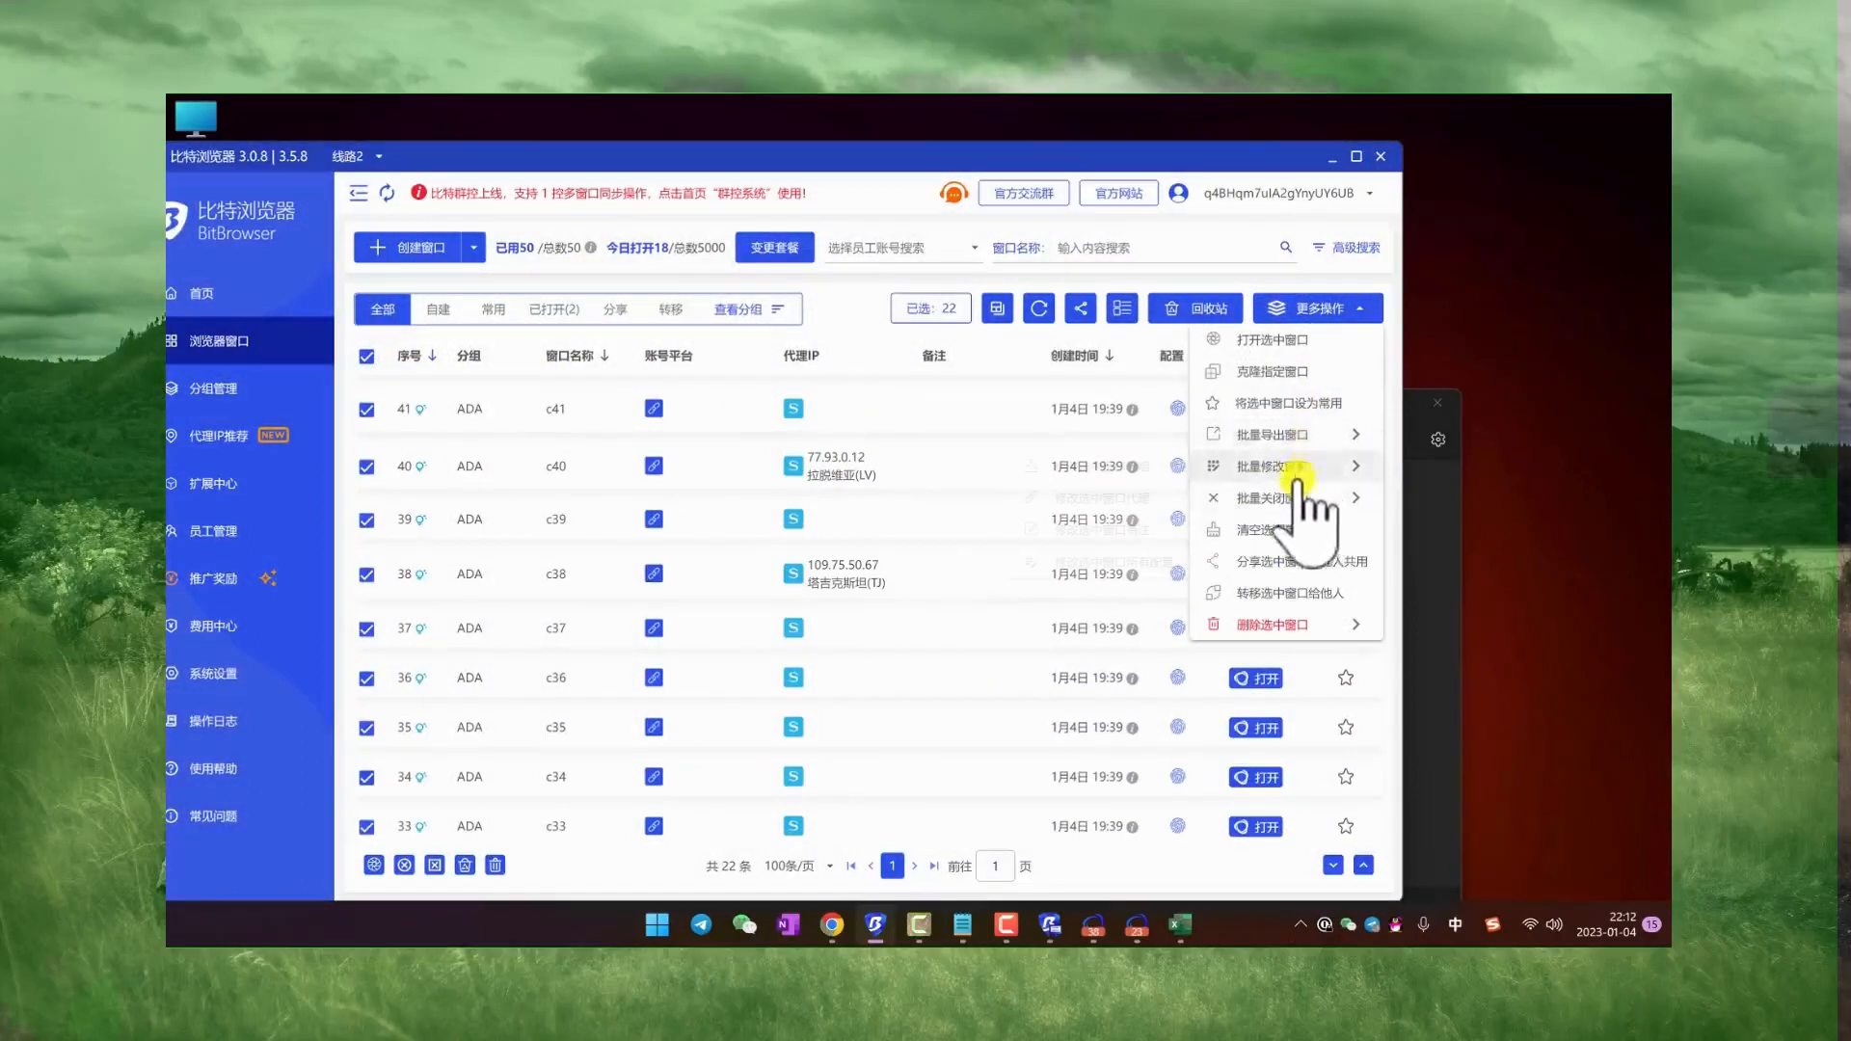
left_click(1291, 467)
left_click(1110, 496)
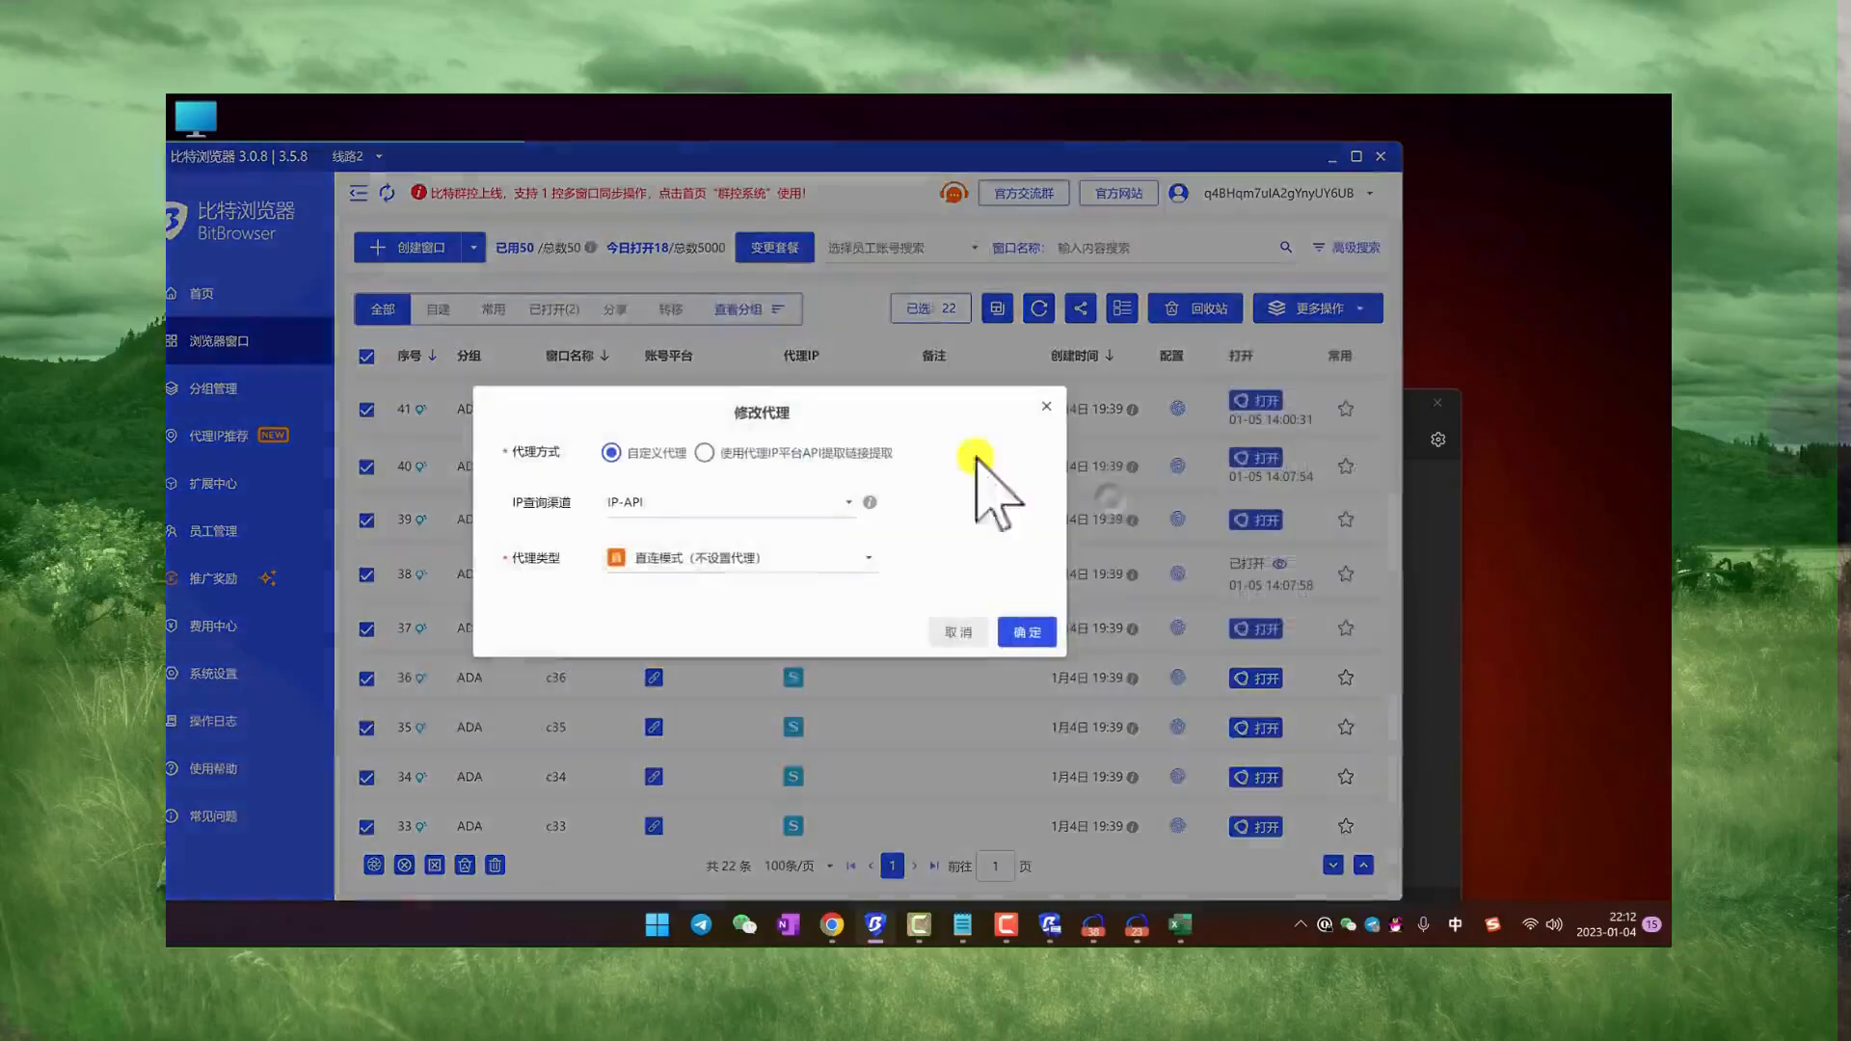
Step: Set the proxy method to API link extraction with Rola-IP as the provider and http as the protocol
left_click(820, 337)
left_click(658, 397)
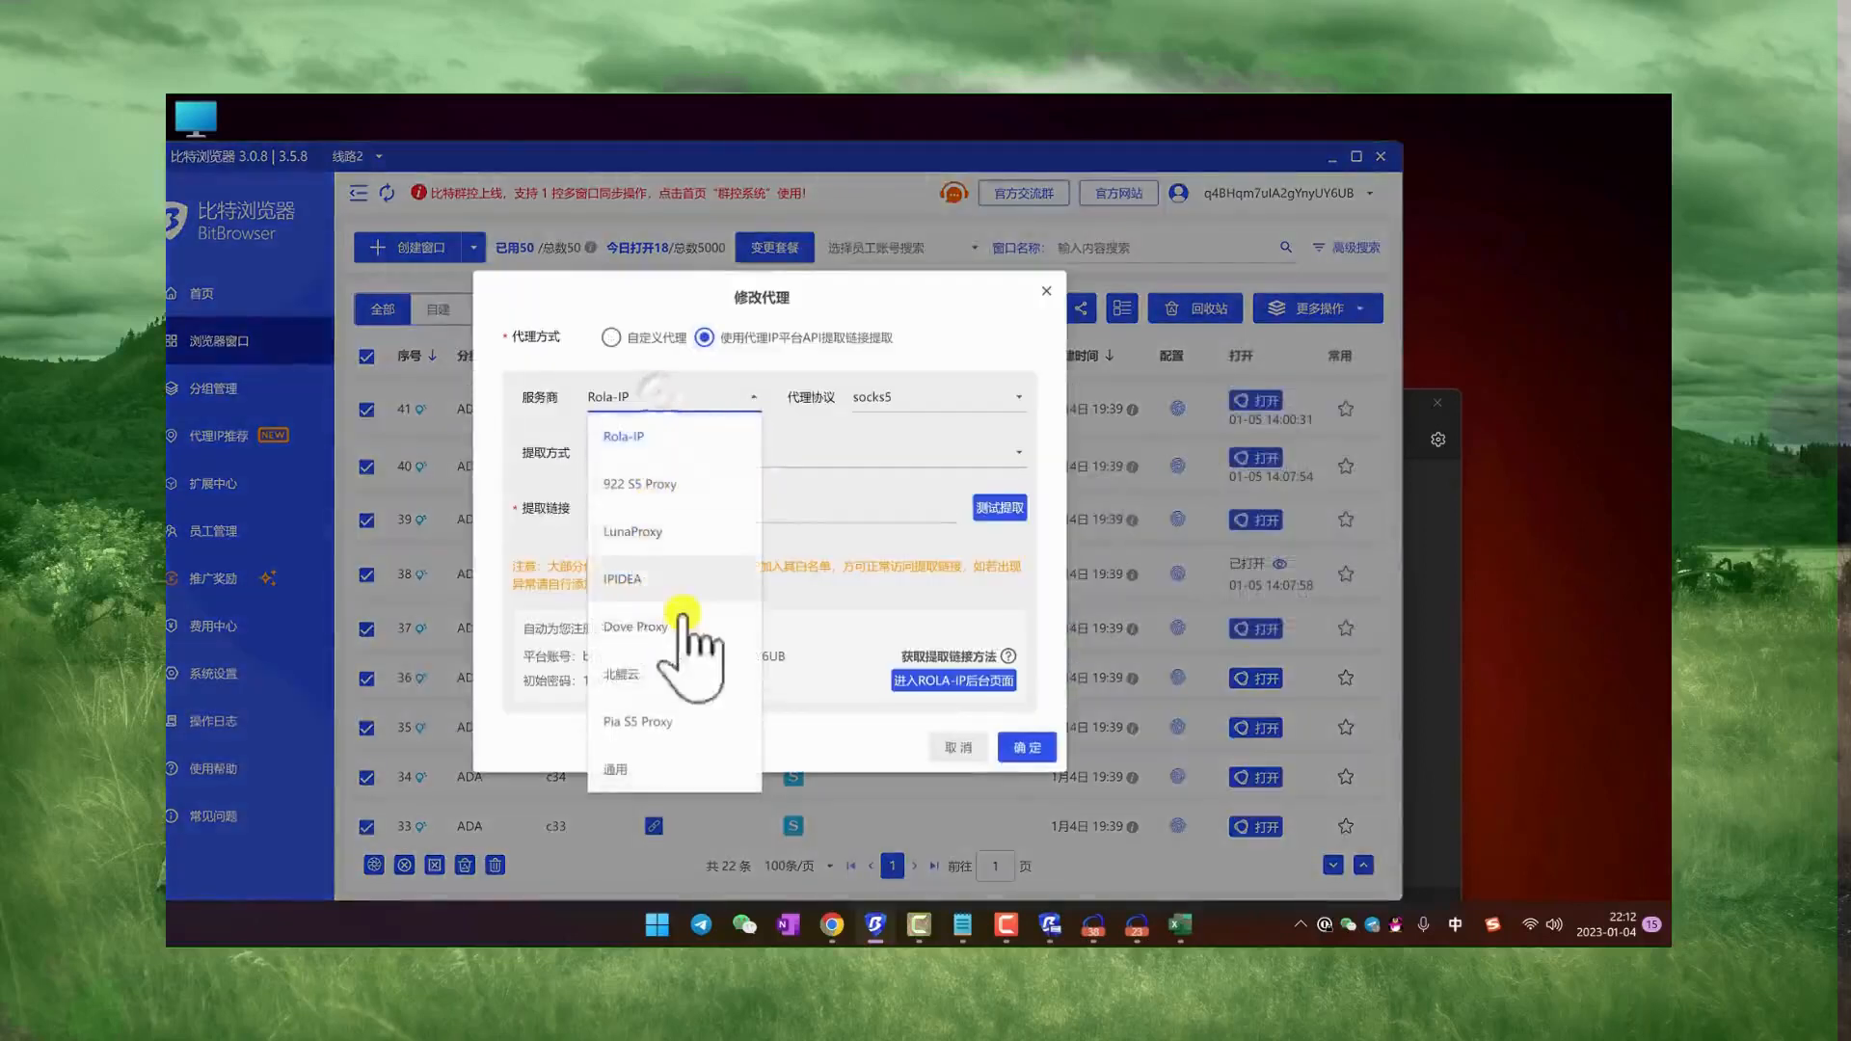
left_click(666, 417)
left_click(924, 396)
left_click(880, 482)
Step: Enter the placeholder text 提取的api输入到这里 as the extraction link
left_click(690, 511)
type("测试001")
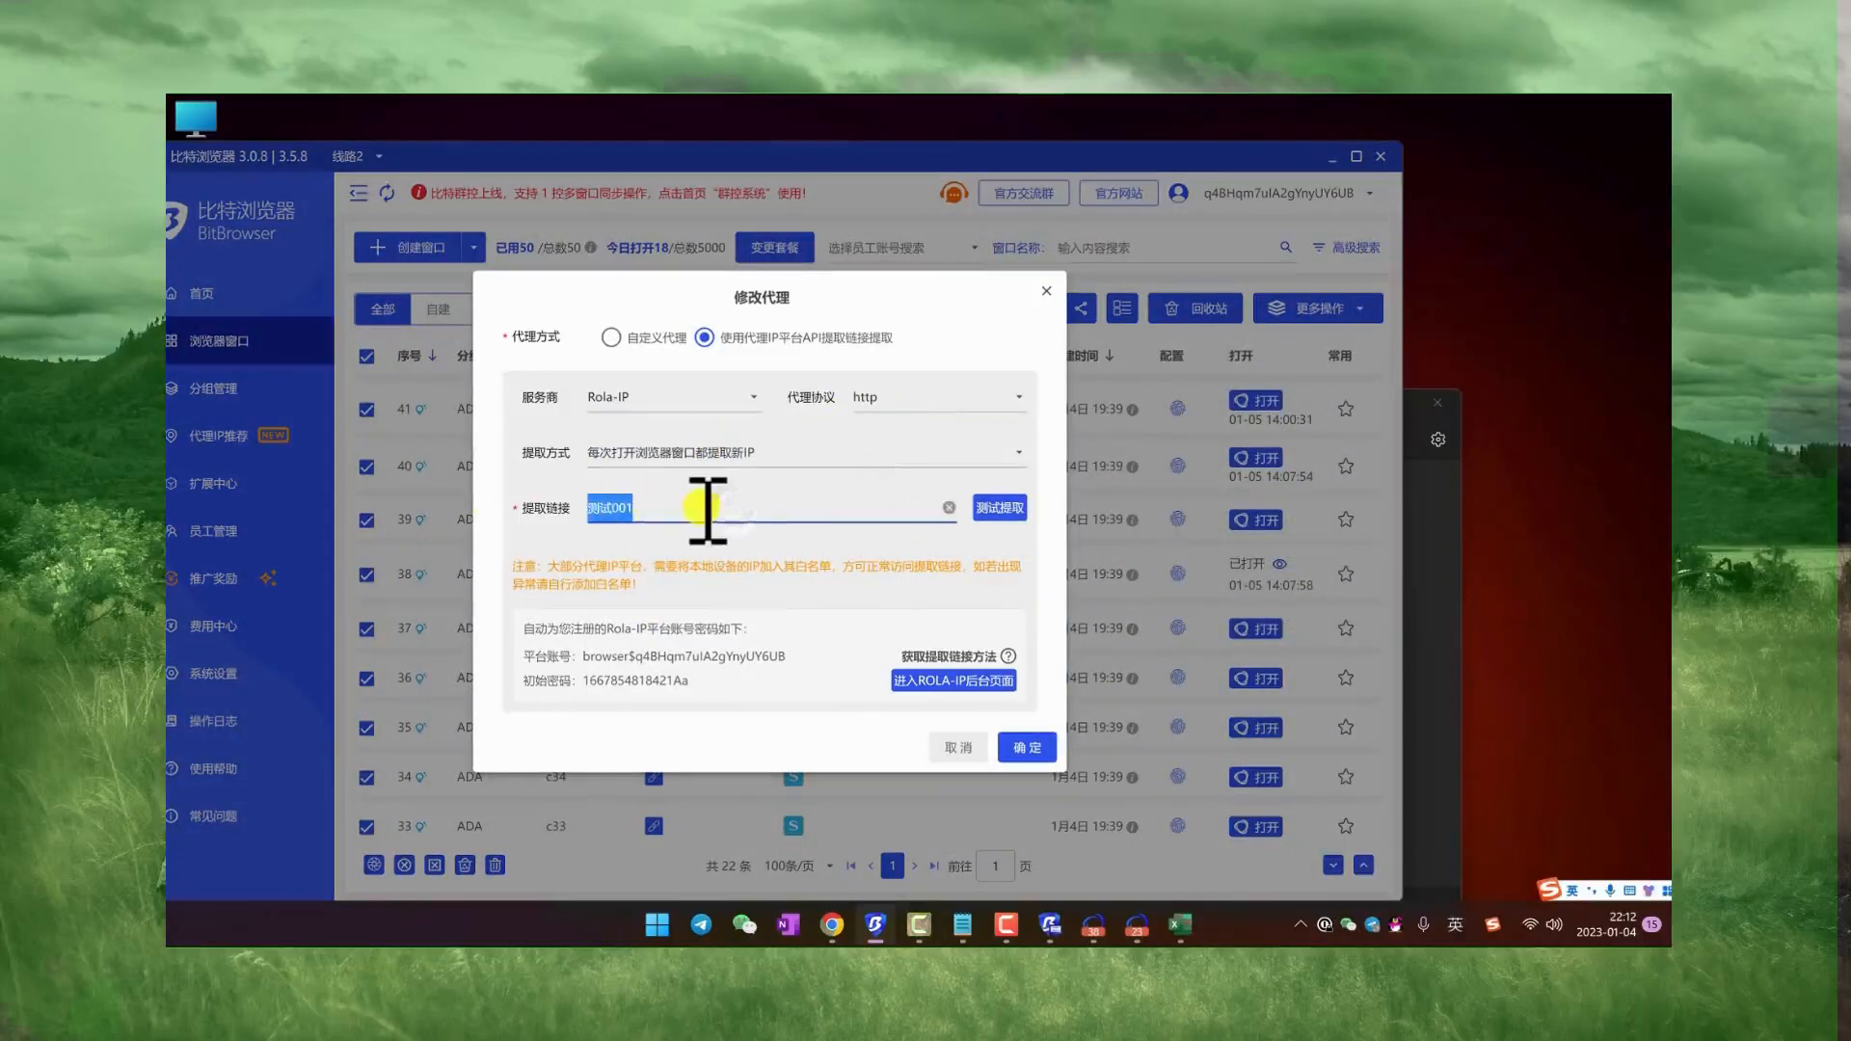
type("提取的ap")
key("shift")
type("i输入到这里")
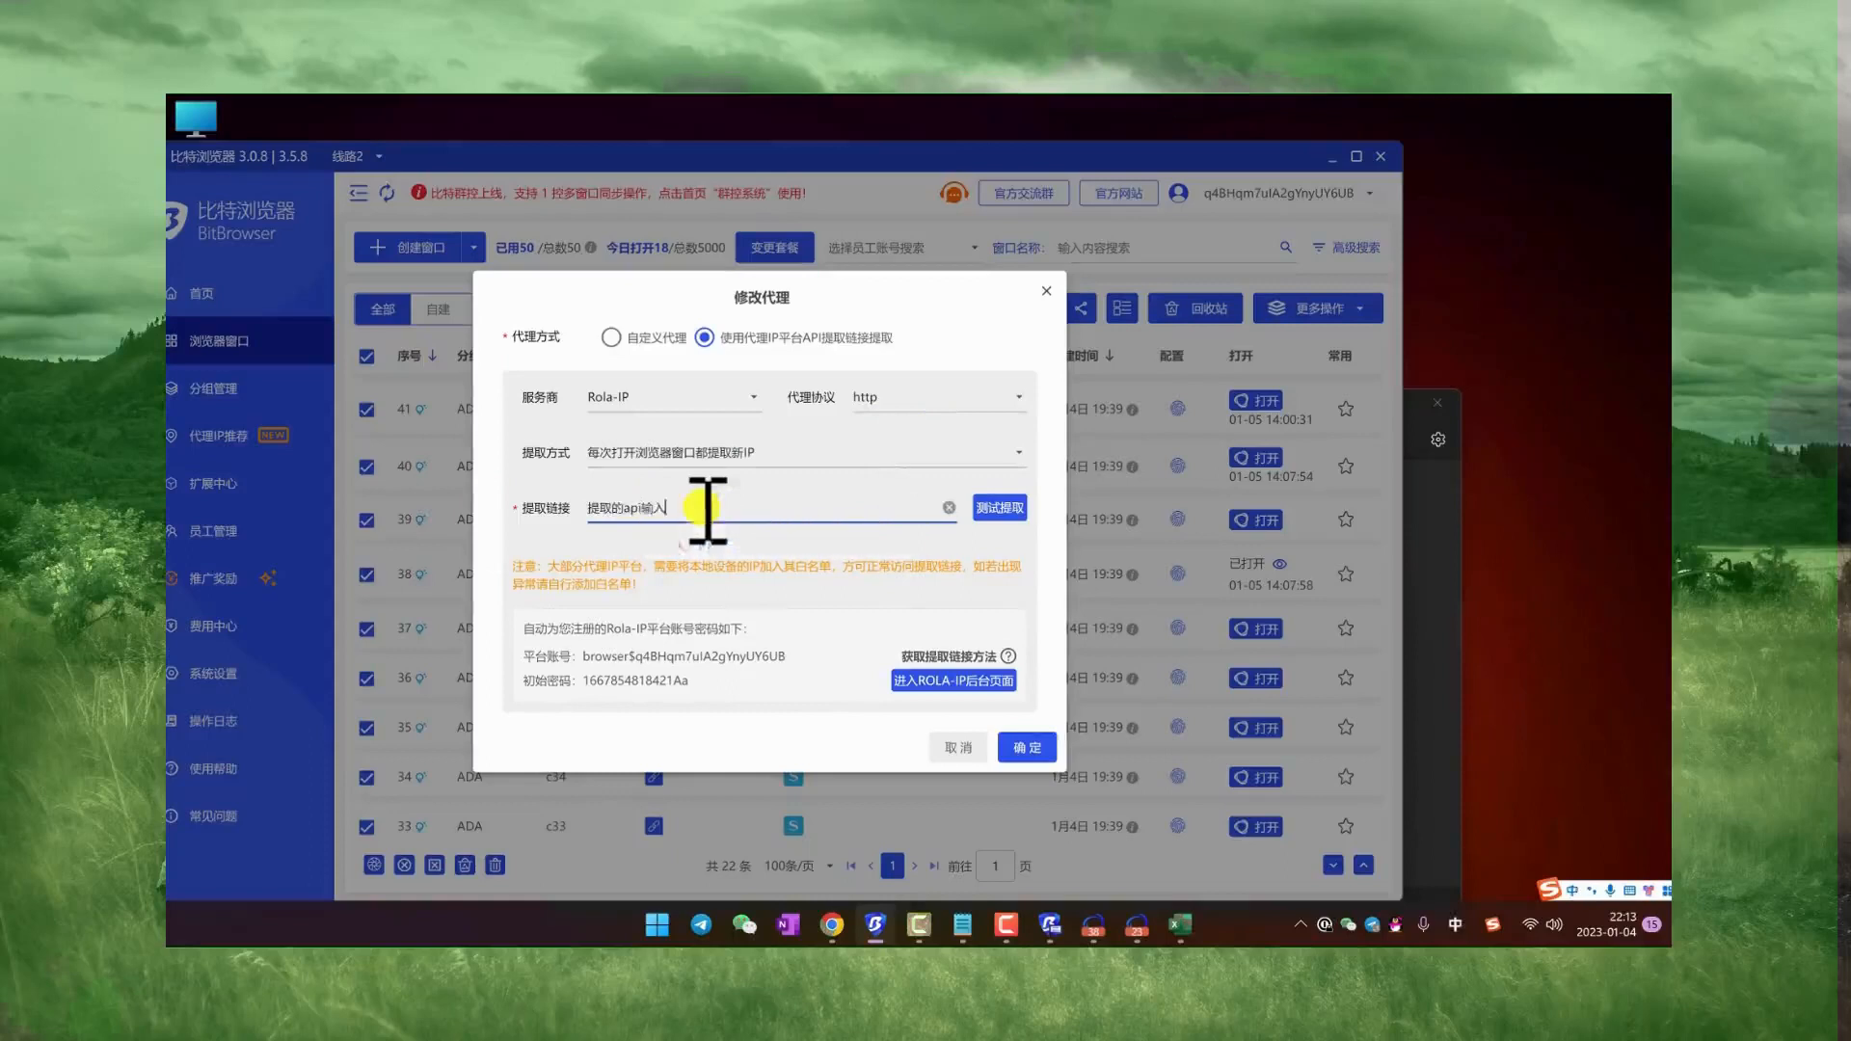
Step: Switch to Chrome to review where LunaProxy's API extraction link is generated, then return to BitBrowser
left_click(837, 927)
scroll(942, 434, "up", 1)
scroll(934, 529, "down", 2)
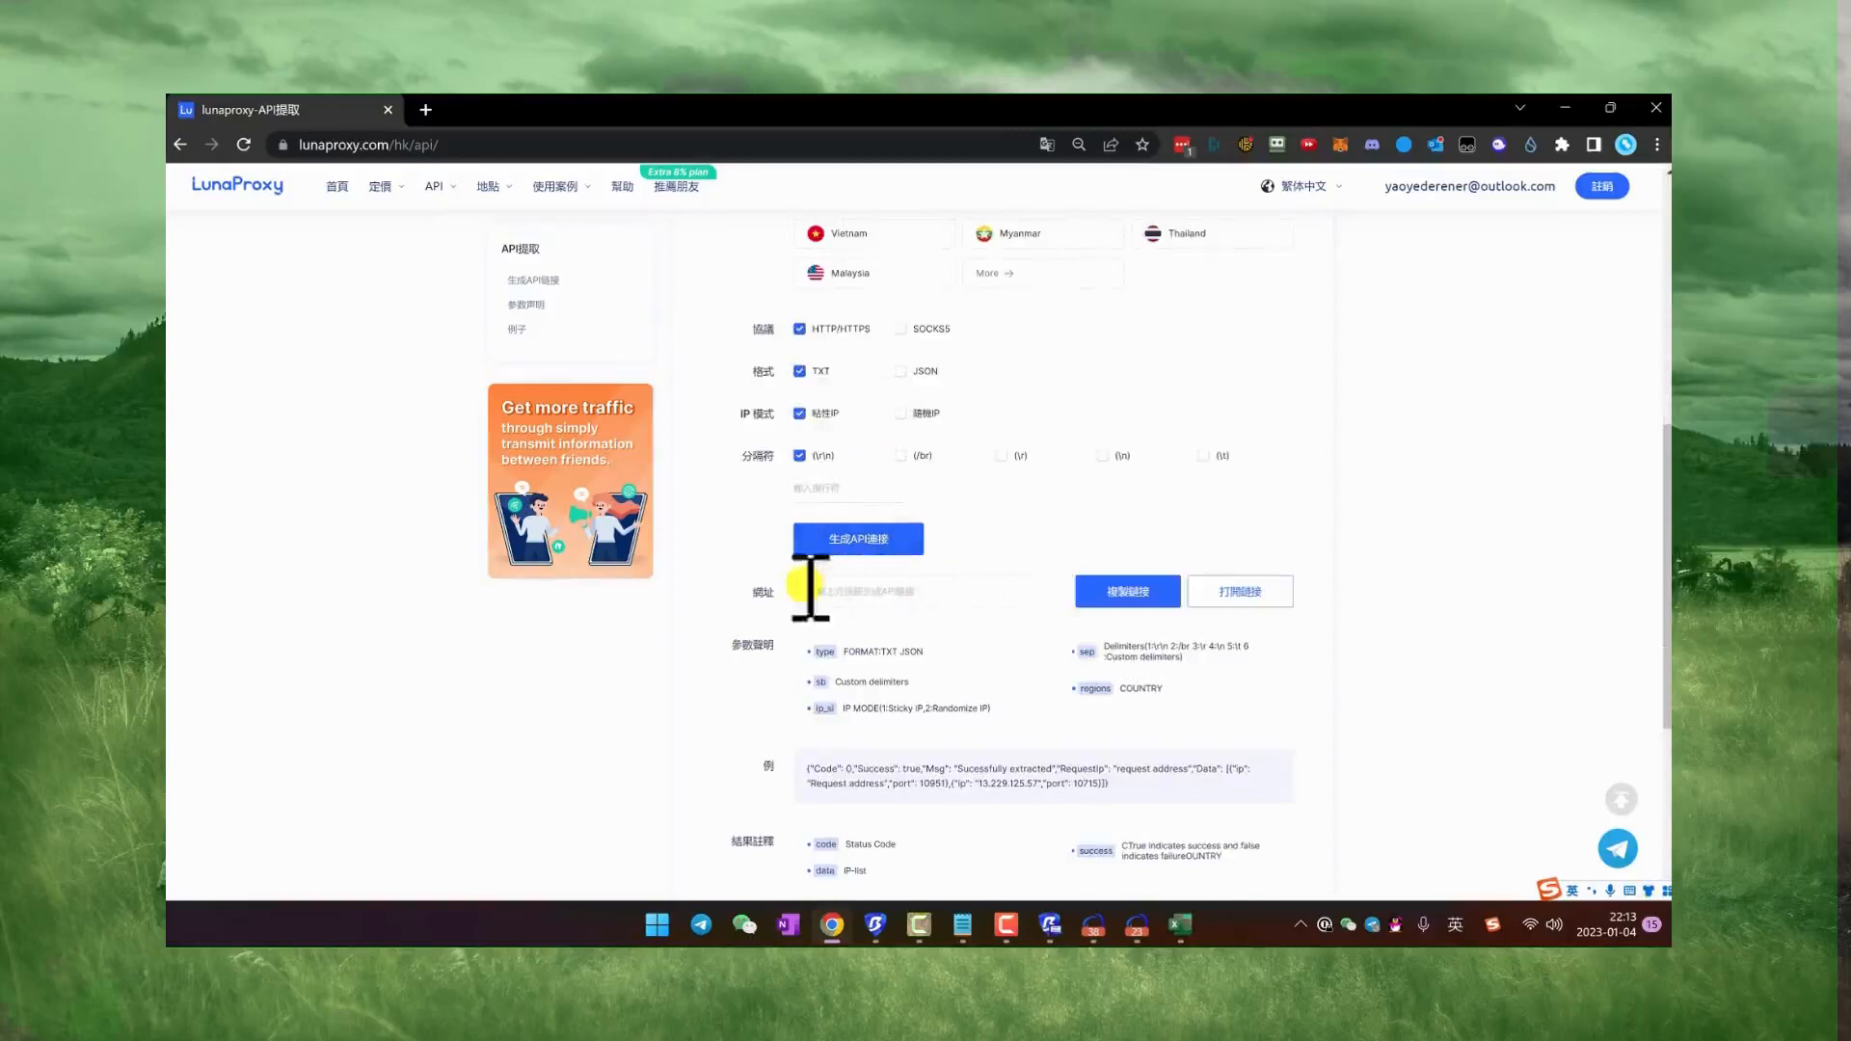
scroll(916, 602, "up", 4)
scroll(917, 611, "down", 1)
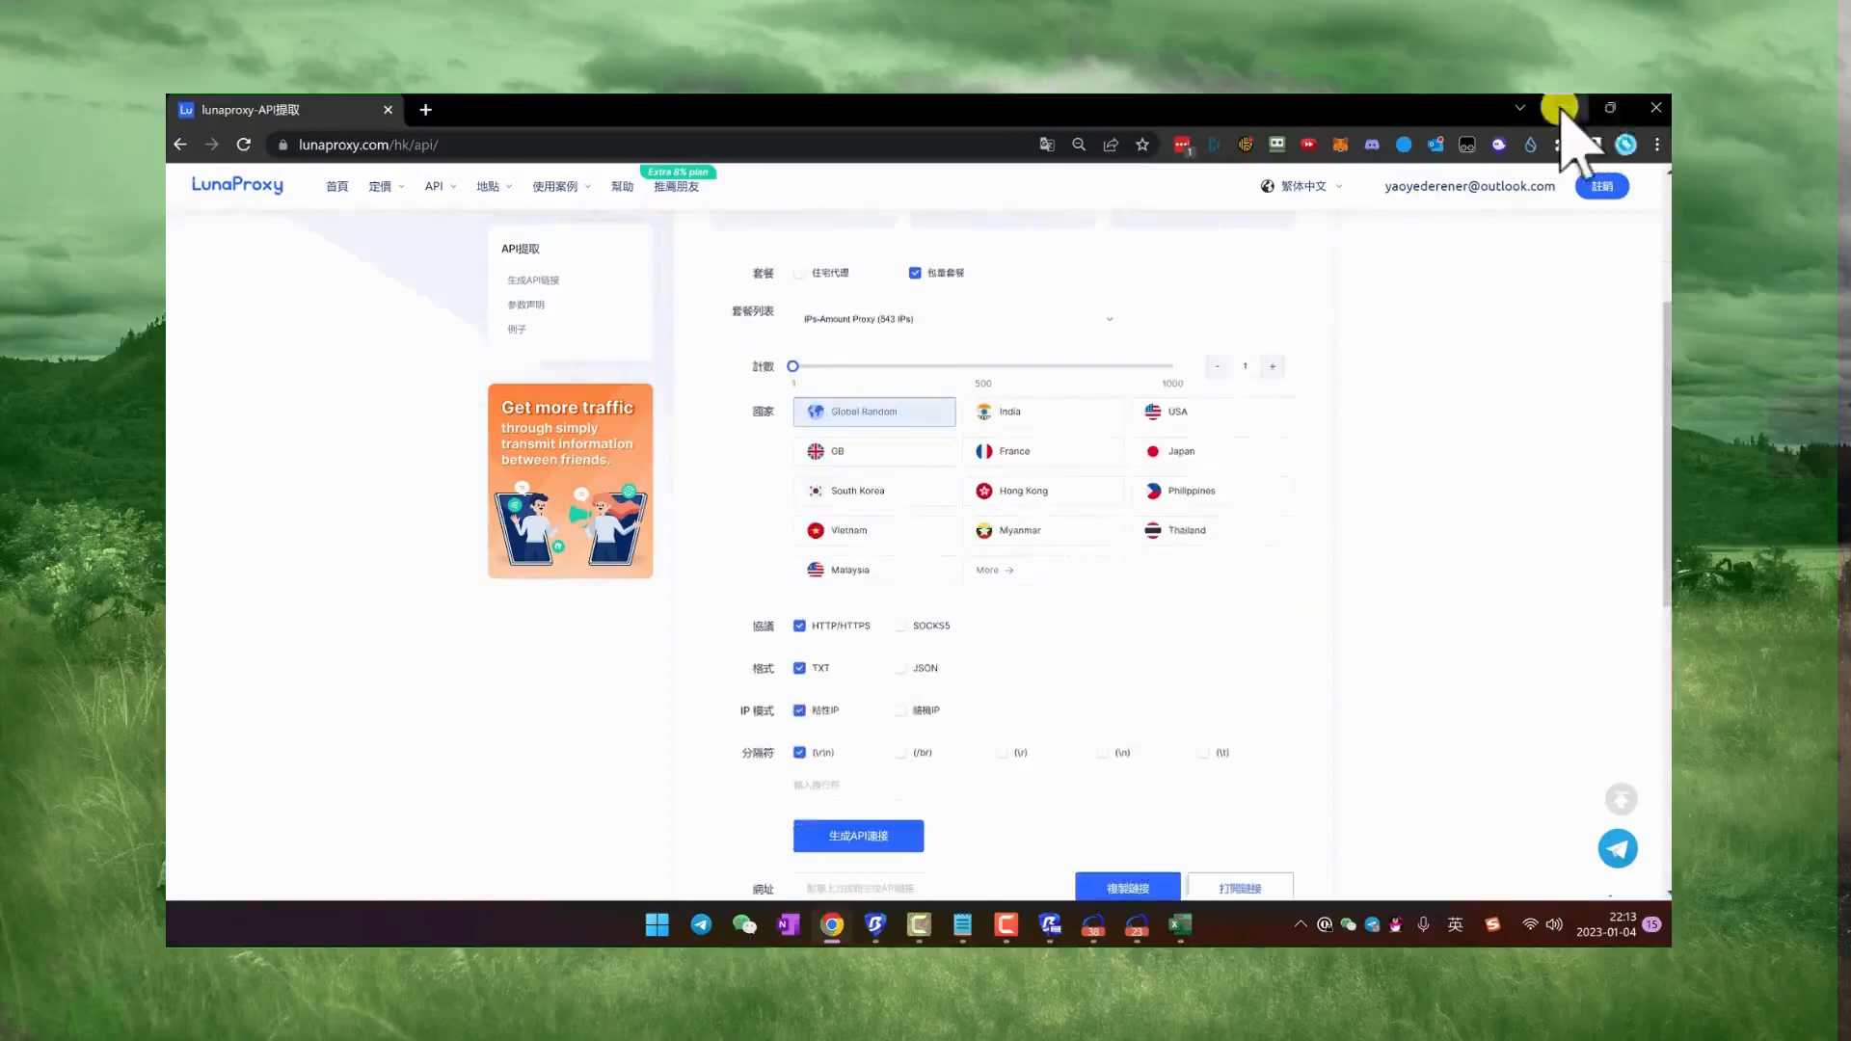
left_click(1565, 107)
Step: Close the proxy modification without applying it and maximize the BitBrowser window
triple_click(758, 489)
left_click(1047, 290)
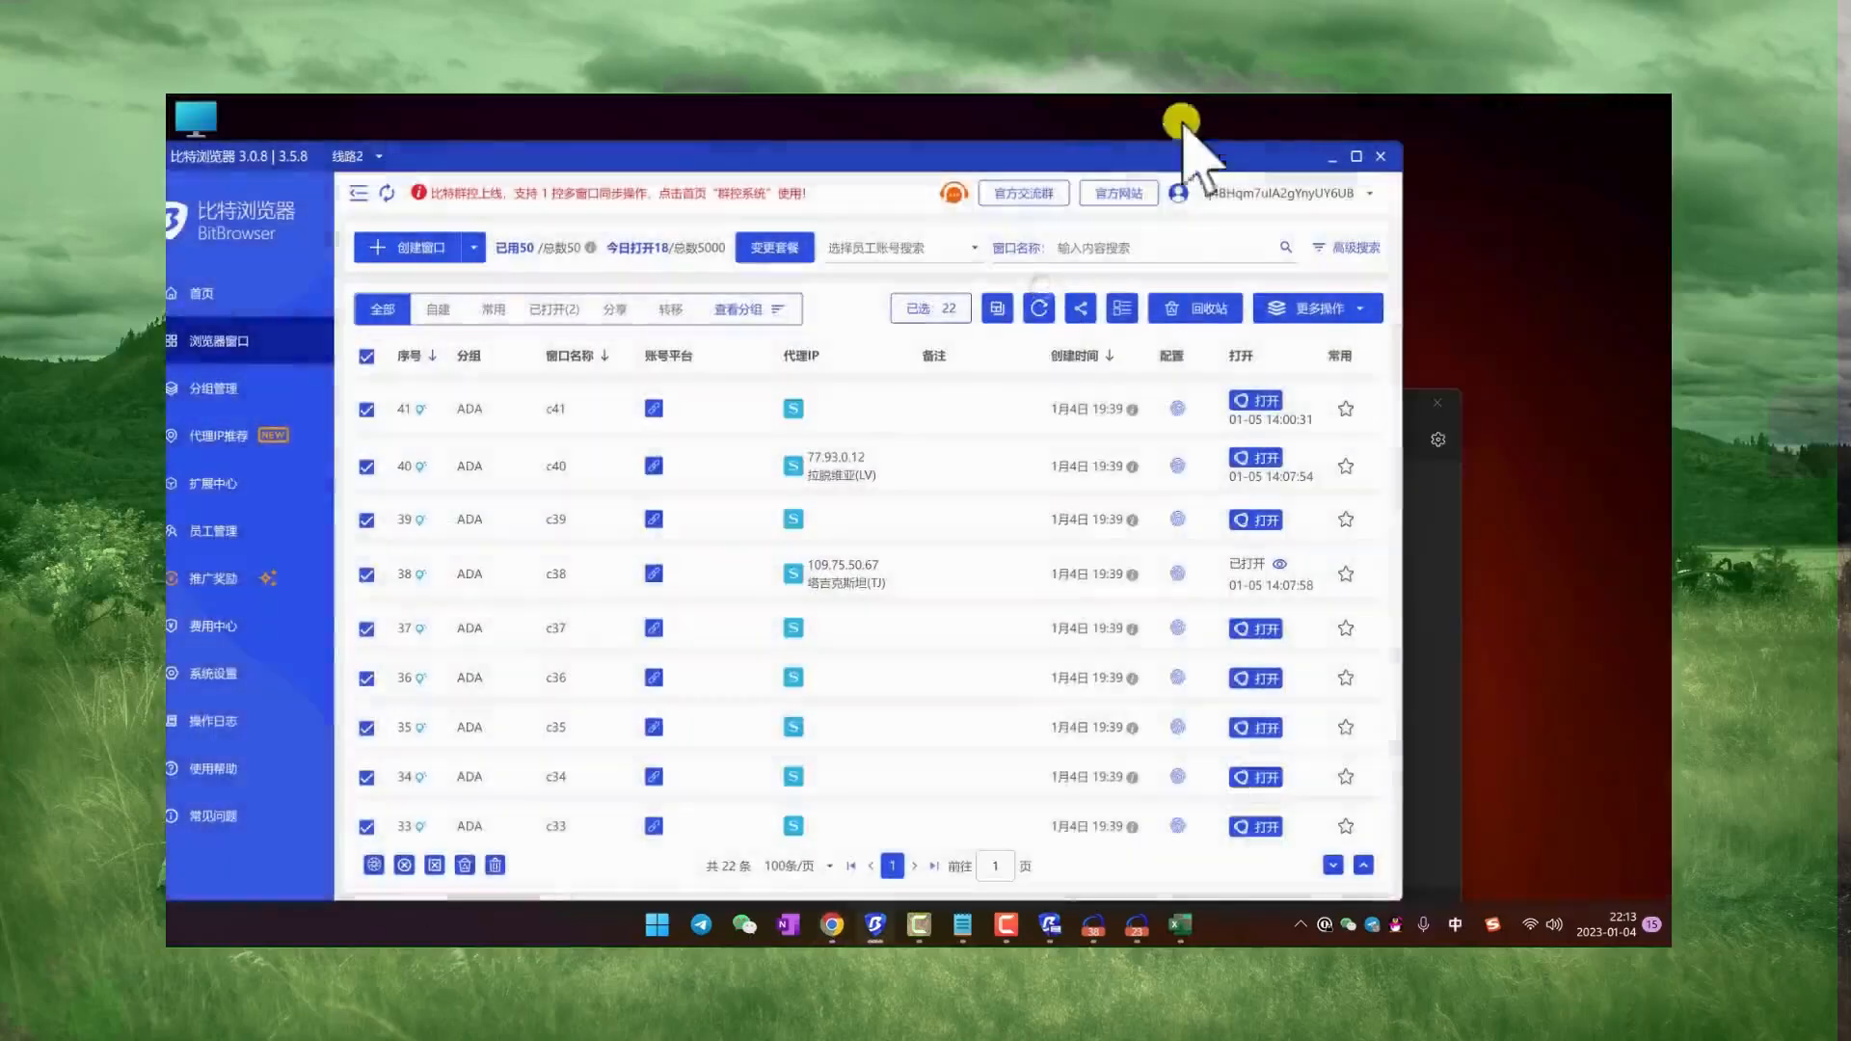
left_click_drag(1147, 155, 1241, 166)
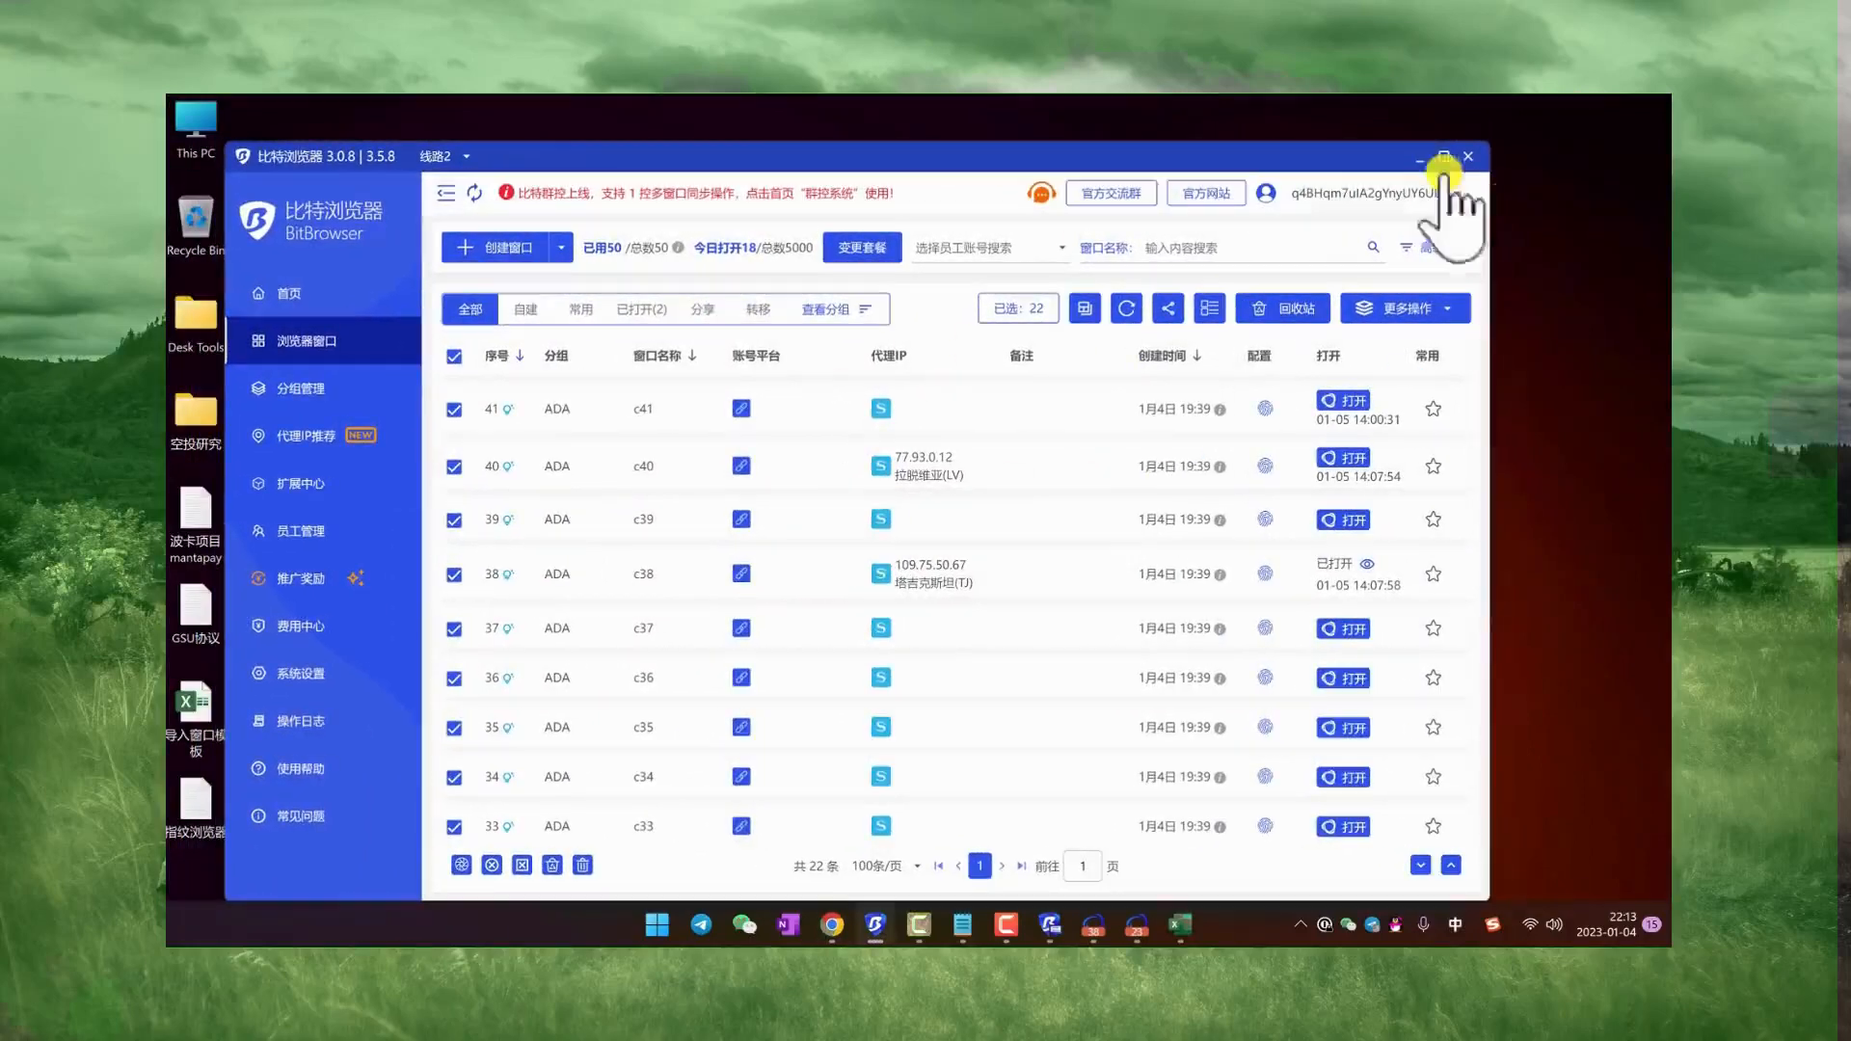
left_click(1448, 168)
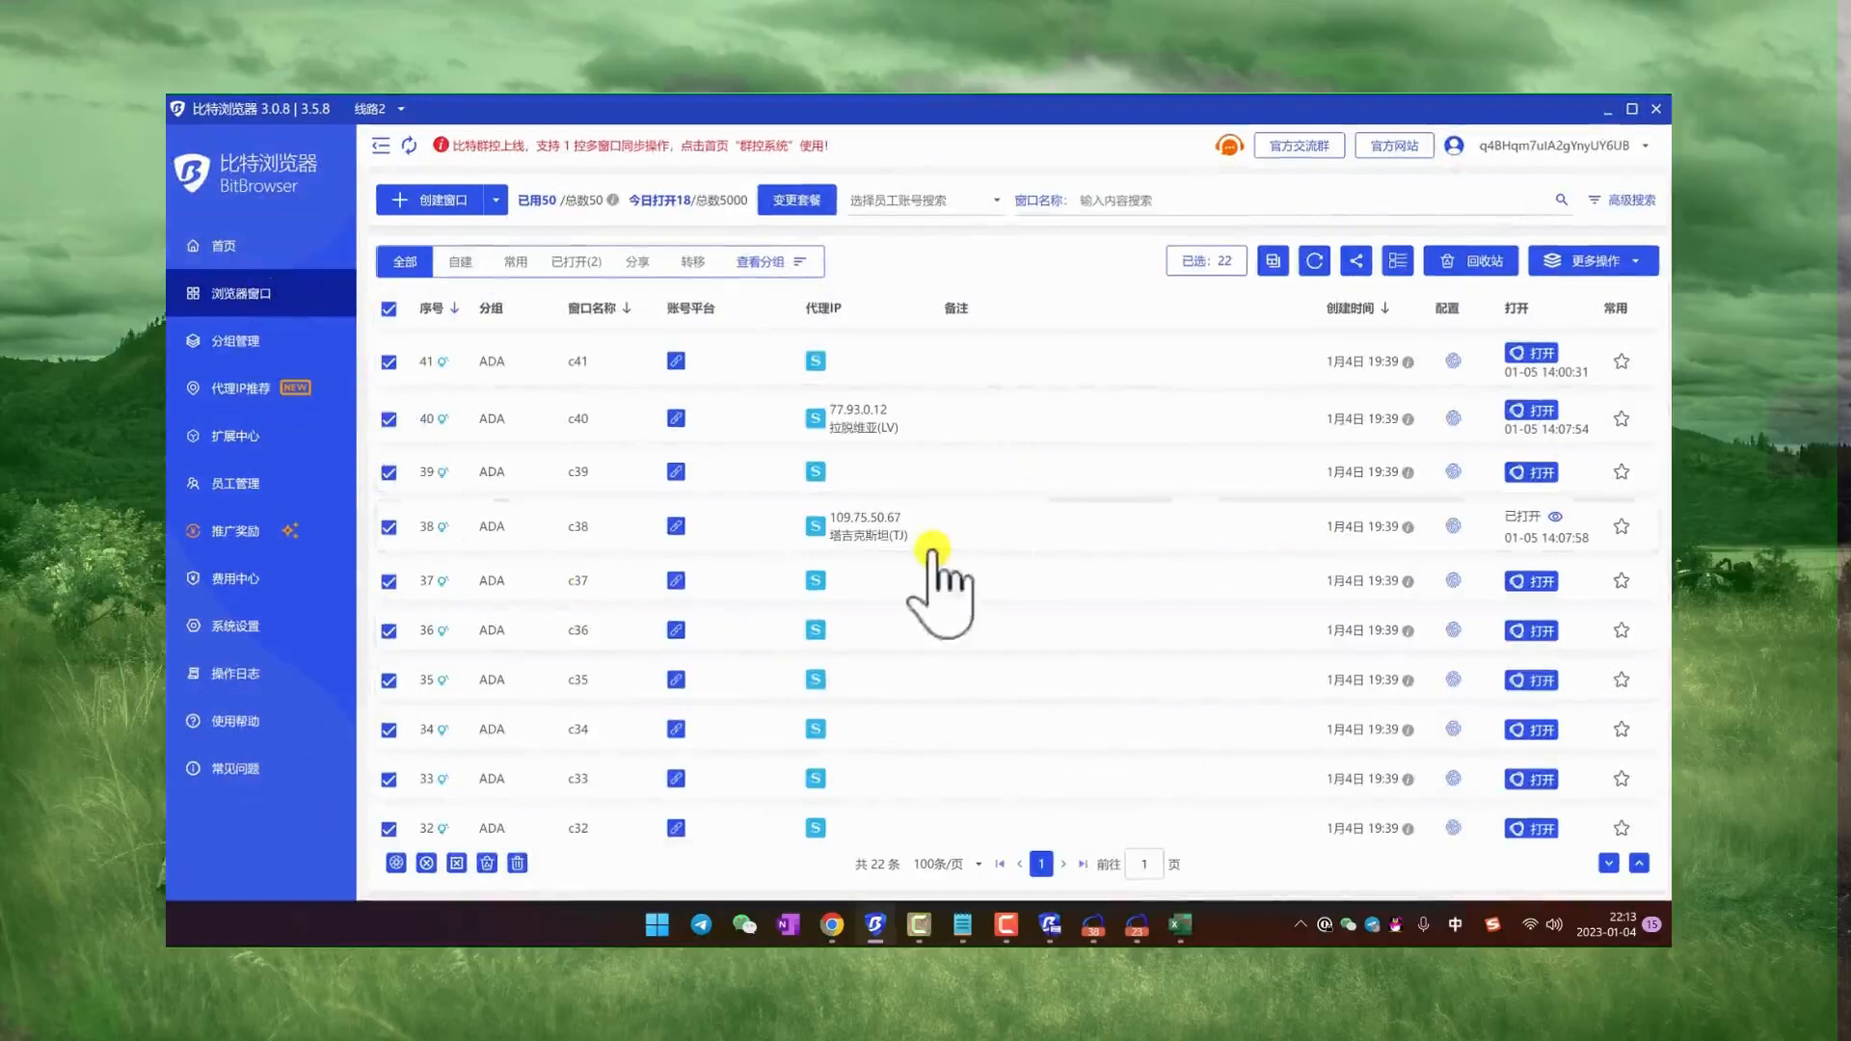
Step: Look over the proxy IPs in the window list, then minimize BitBrowser
scroll(1099, 834, "down", 1)
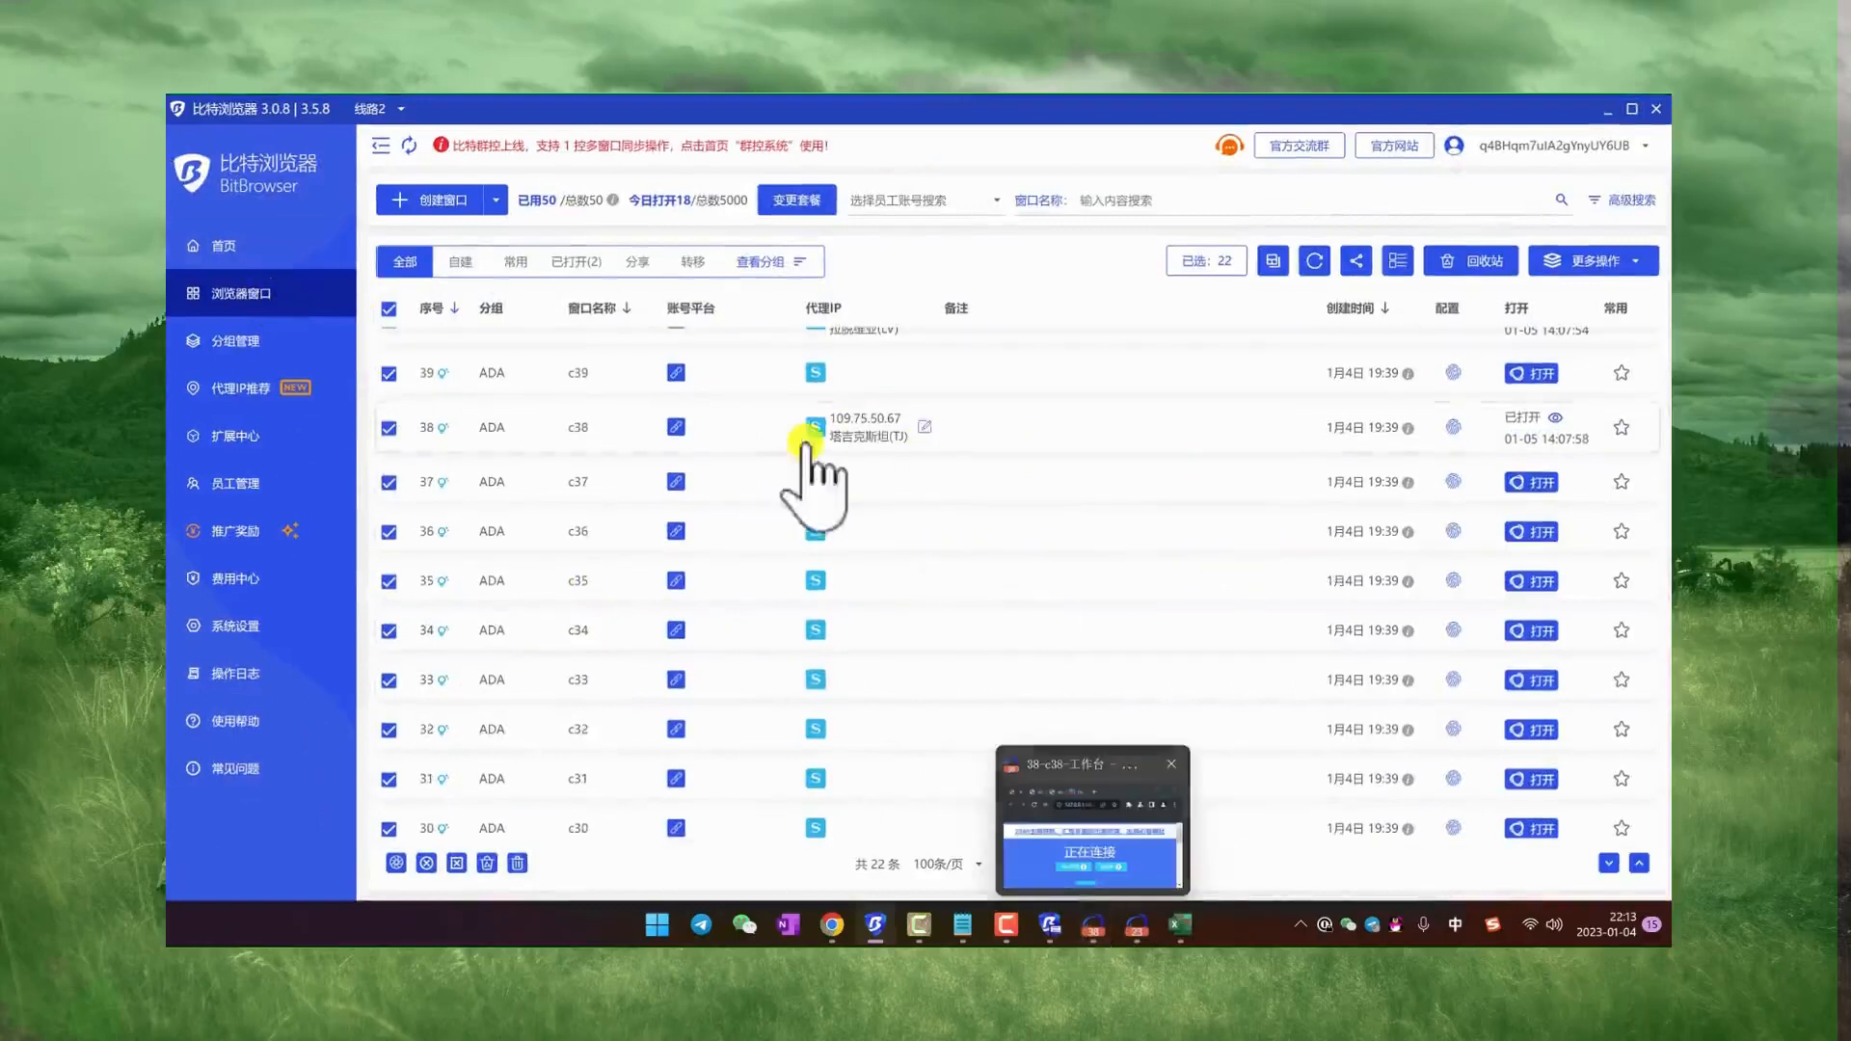
scroll(810, 472, "up", 1)
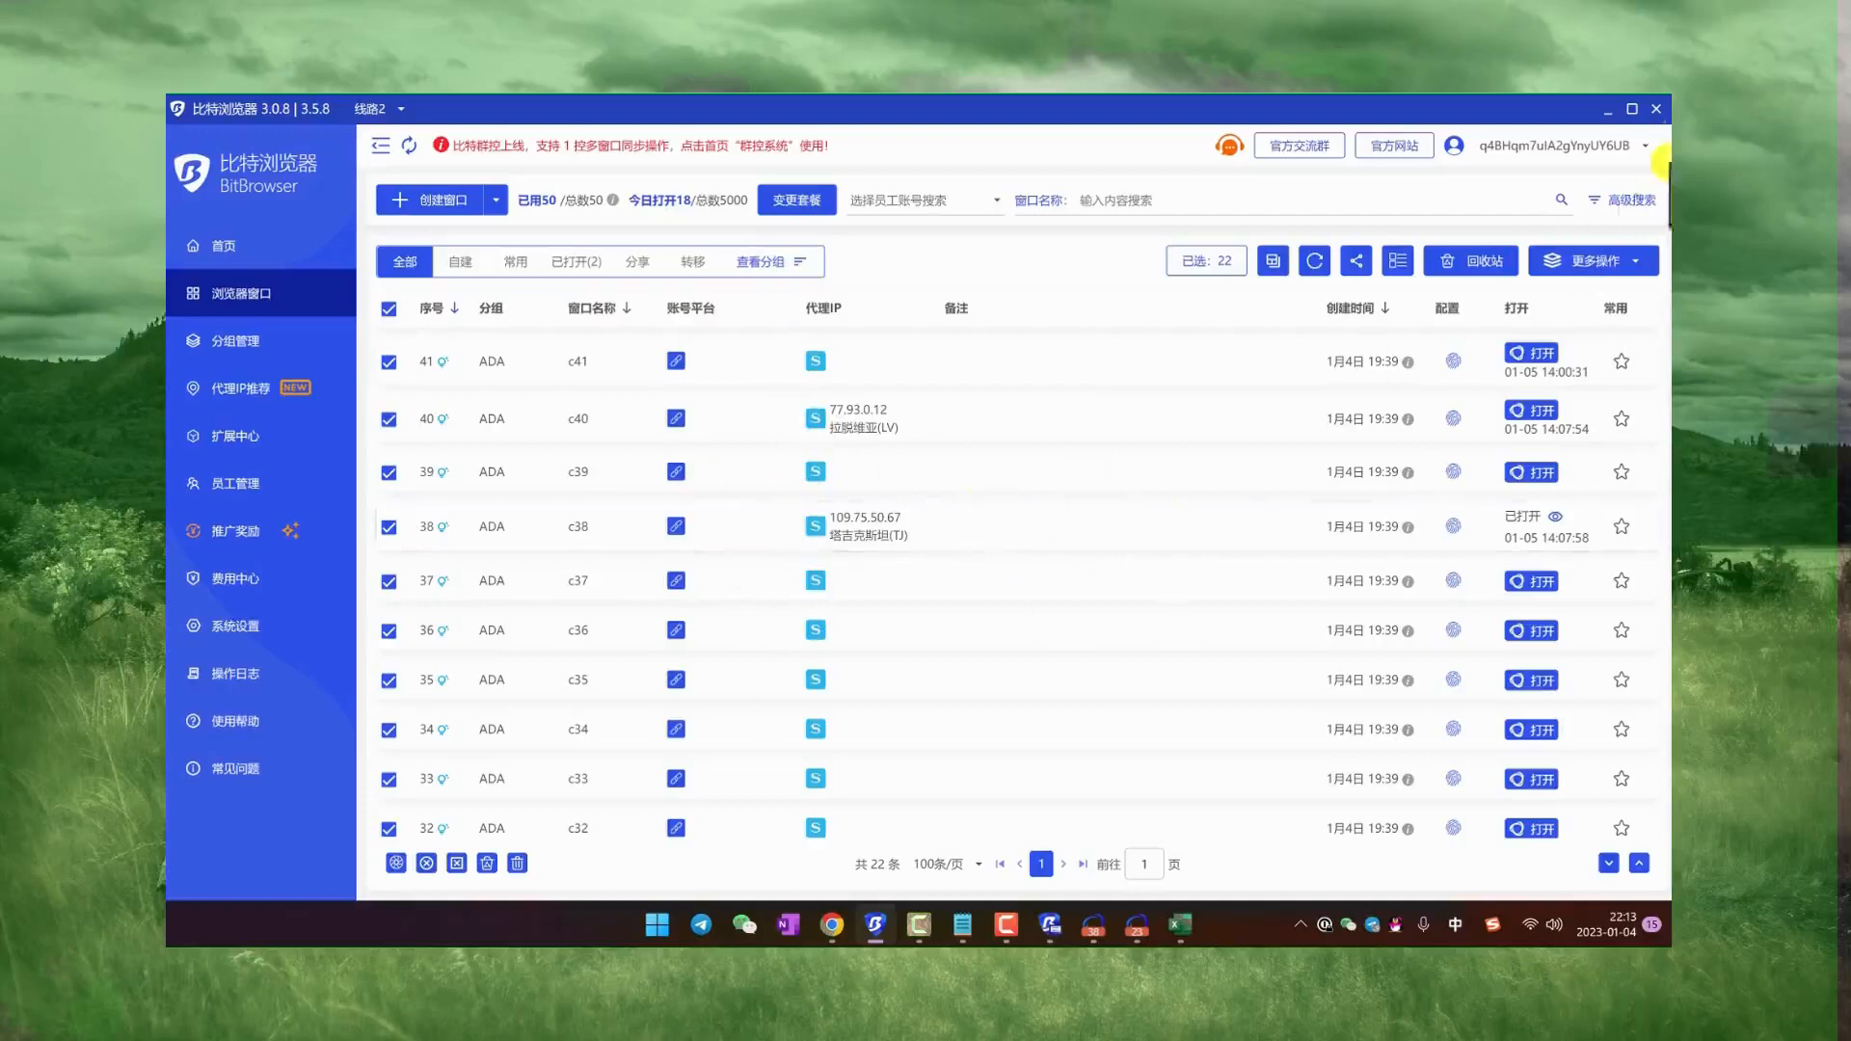
left_click(1603, 110)
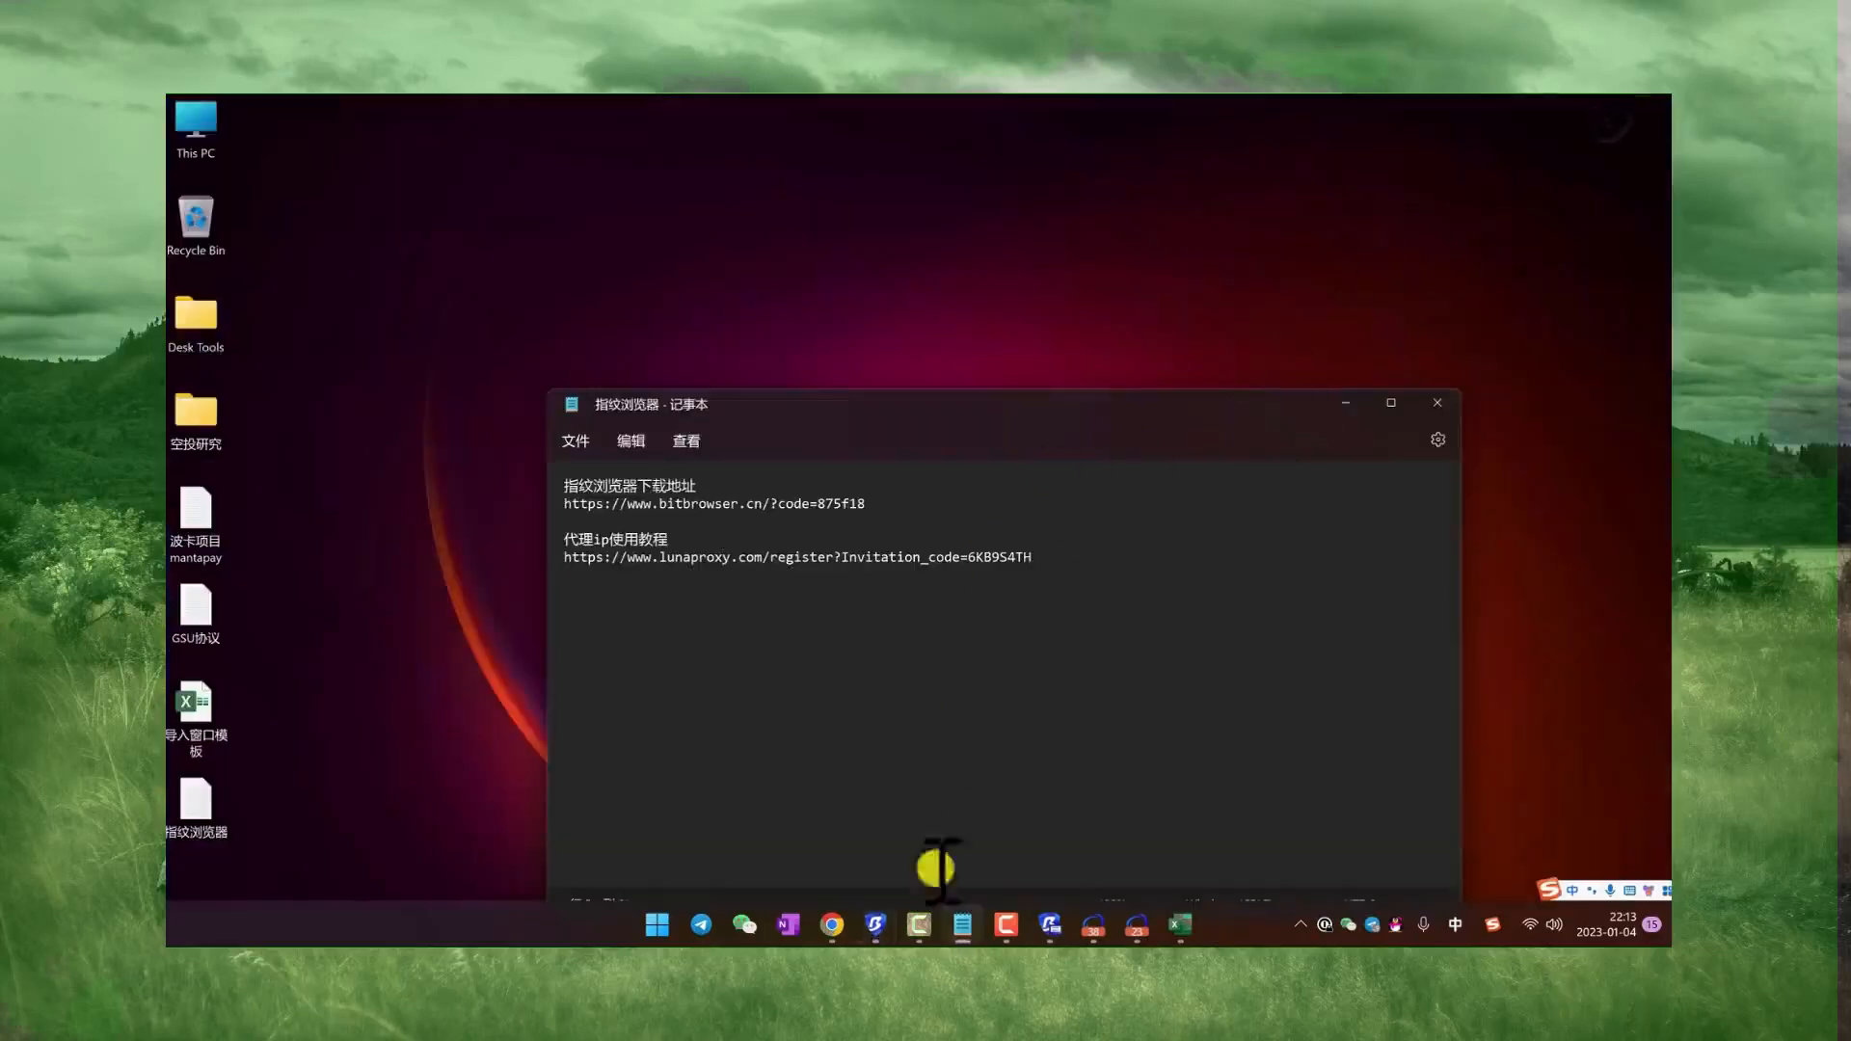
Step: Switch to the group control system window, minimize Chrome, and move the group control window toward the desktop's edge
left_click(835, 931)
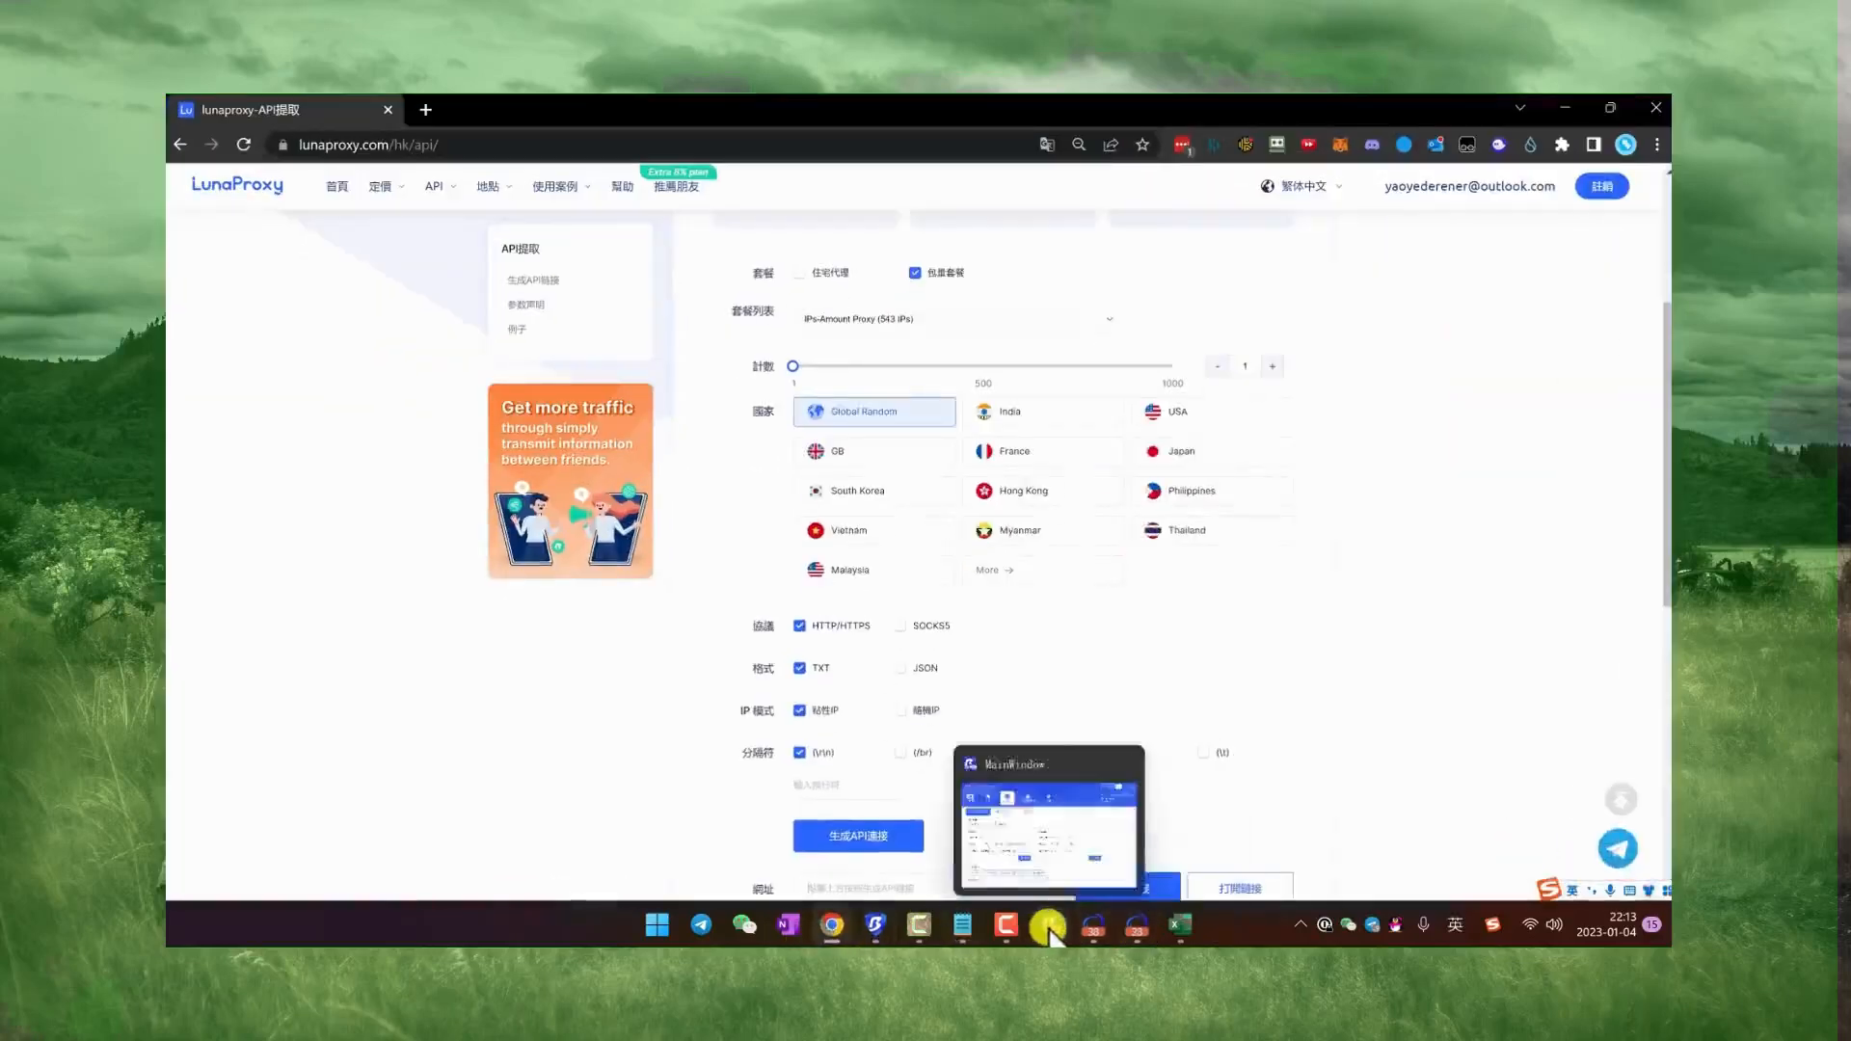
left_click(1138, 931)
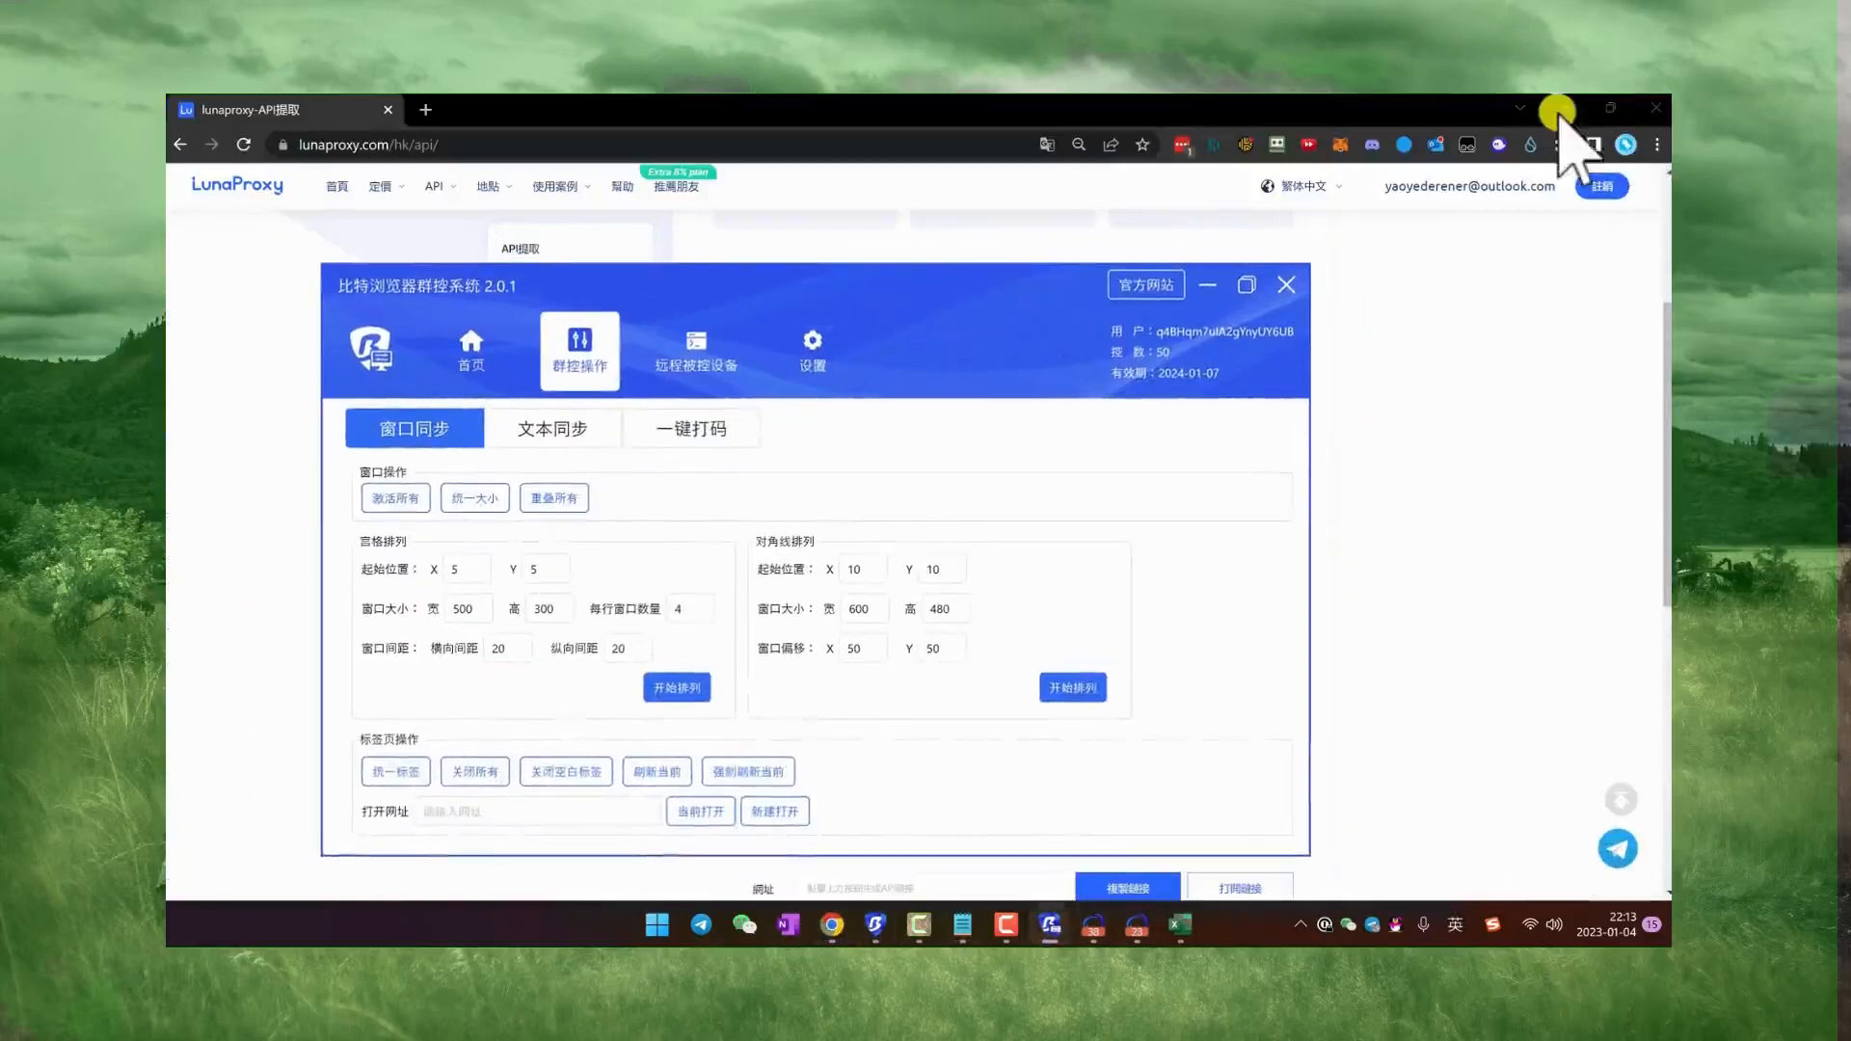
left_click(1566, 109)
left_click_drag(948, 287, 795, 293)
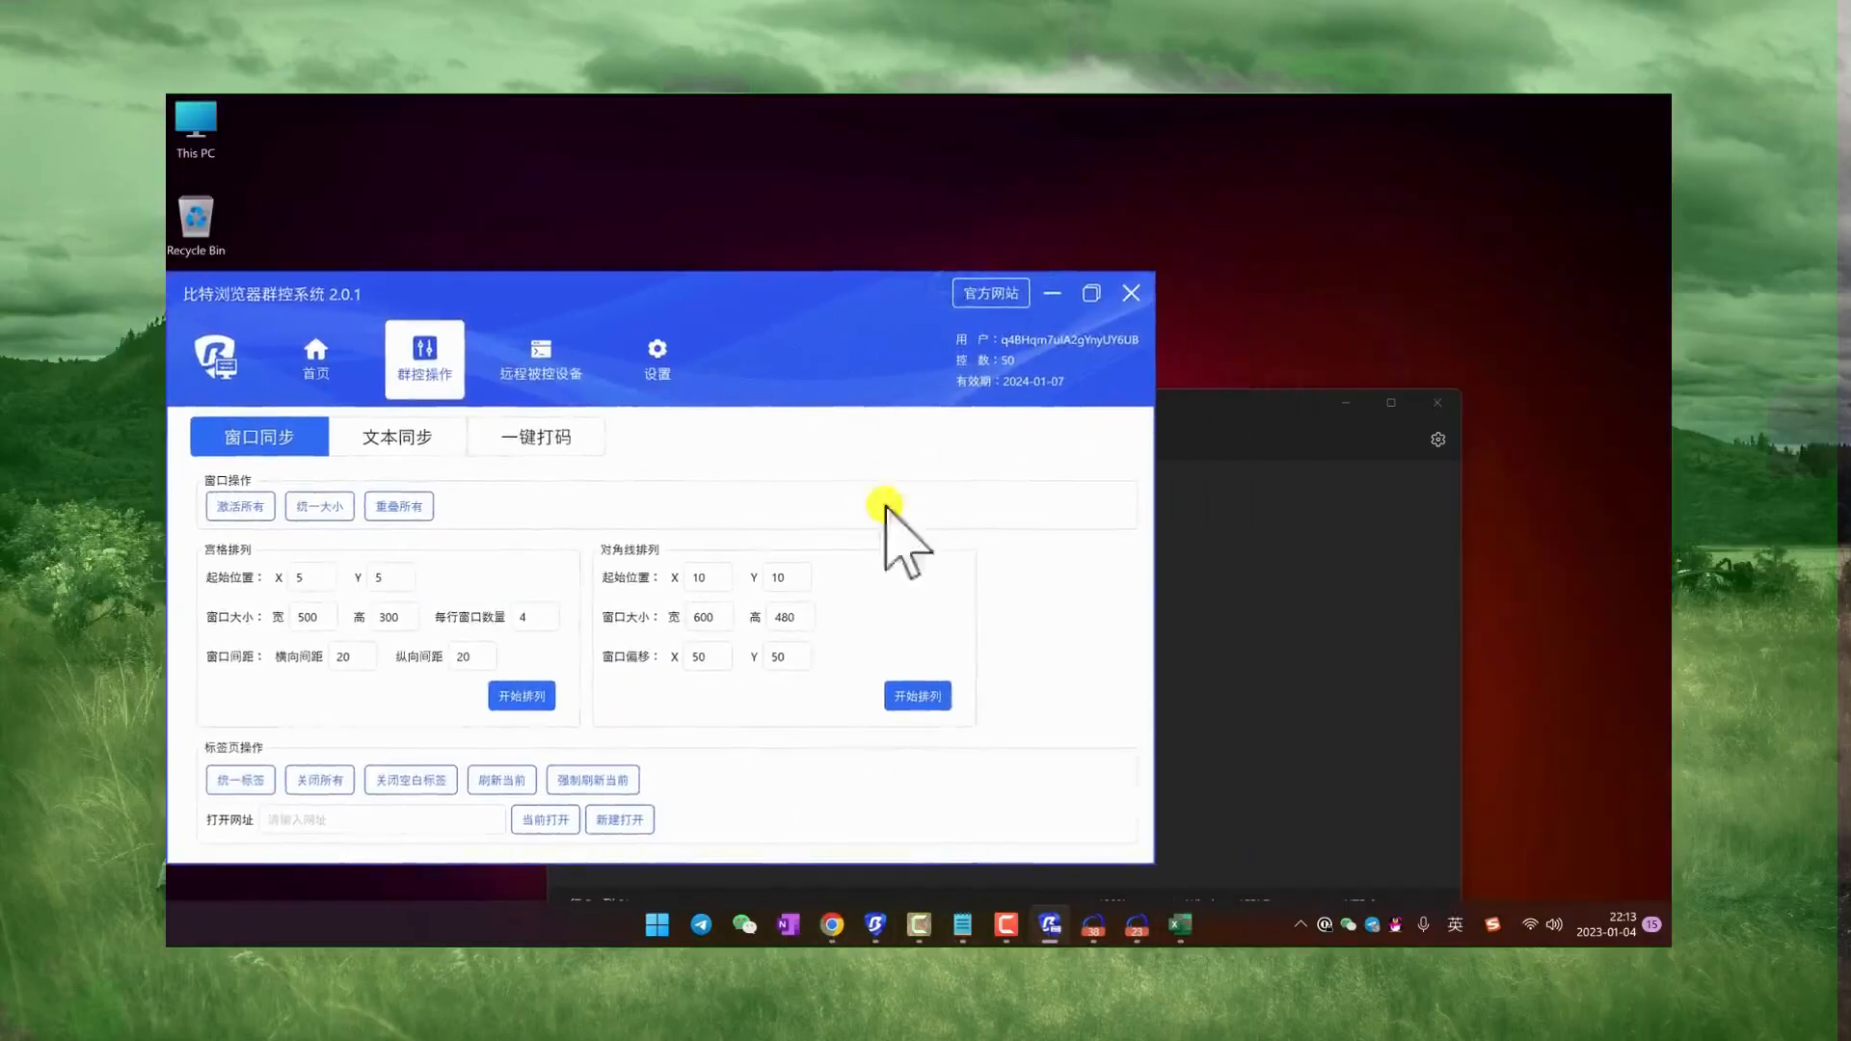
Step: Add the line 每天刷30-50/项目，10天刷300-500，优质项目1000个 below the links in the Notepad notes
left_click(1241, 633)
type("mei")
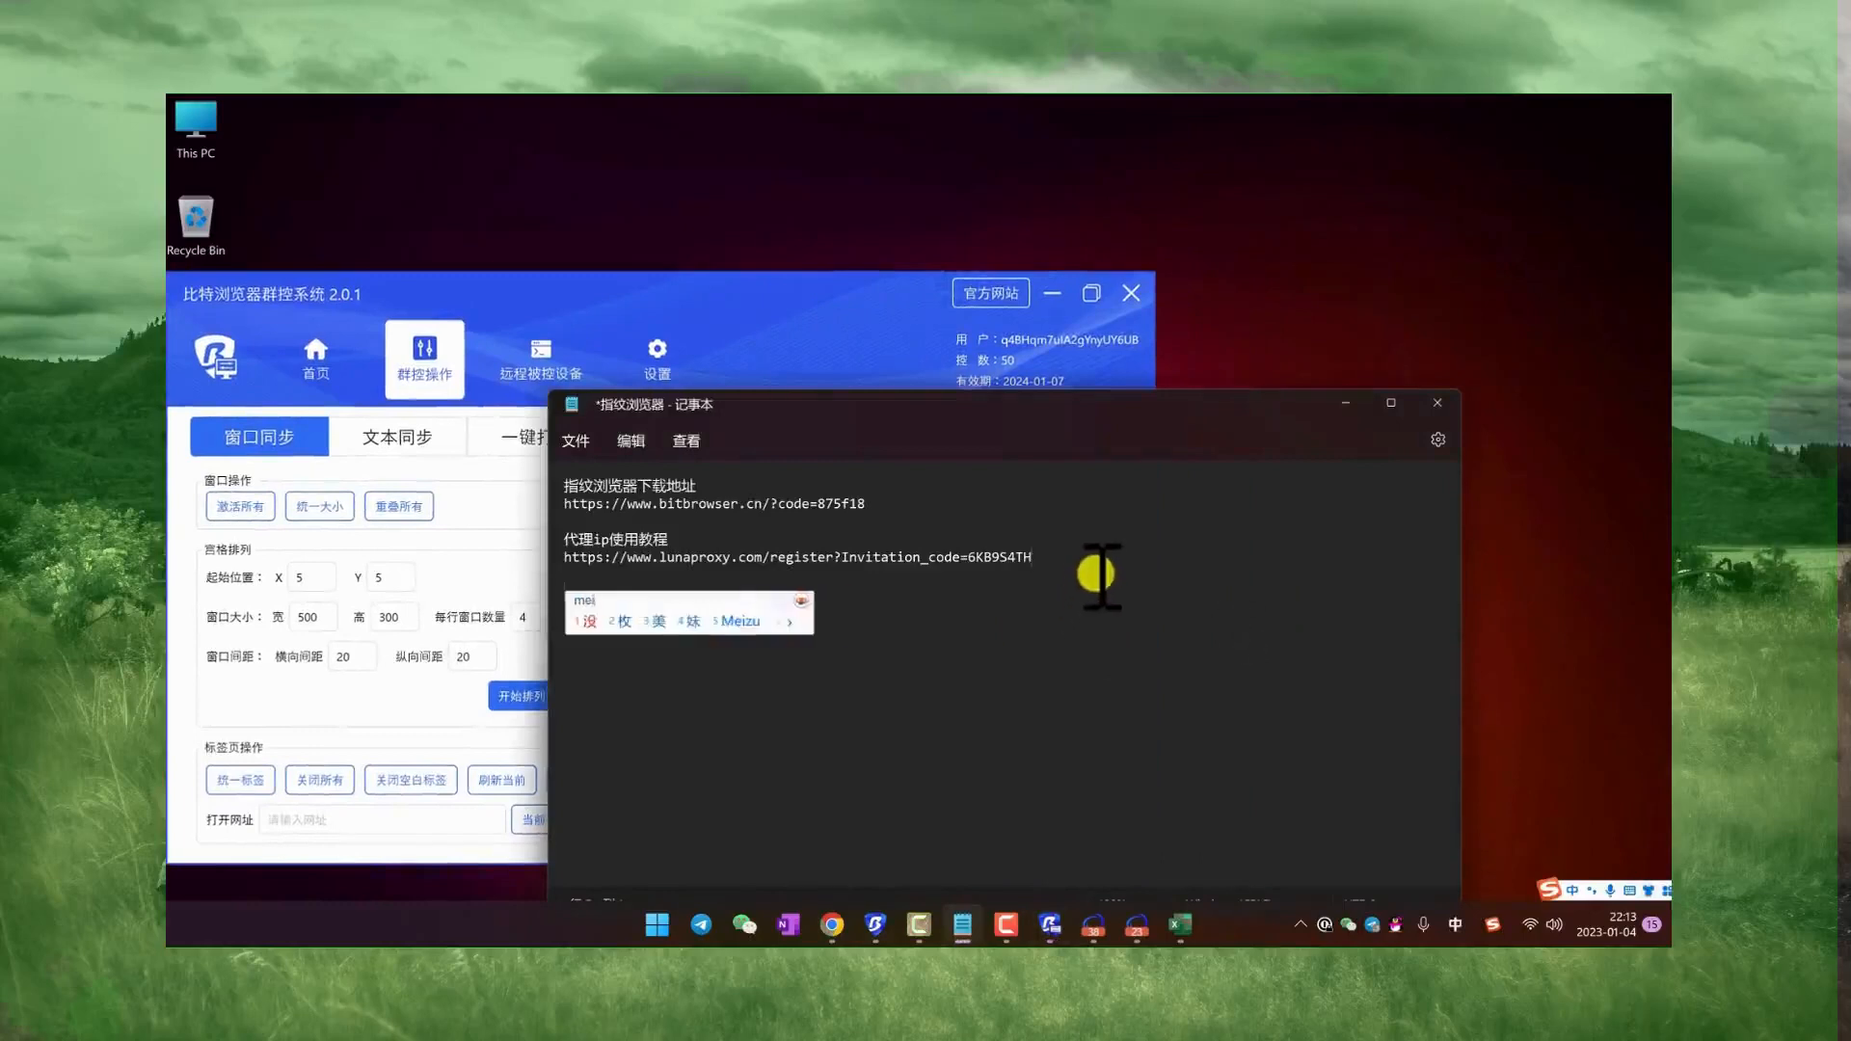
type("tianshua")
key("space")
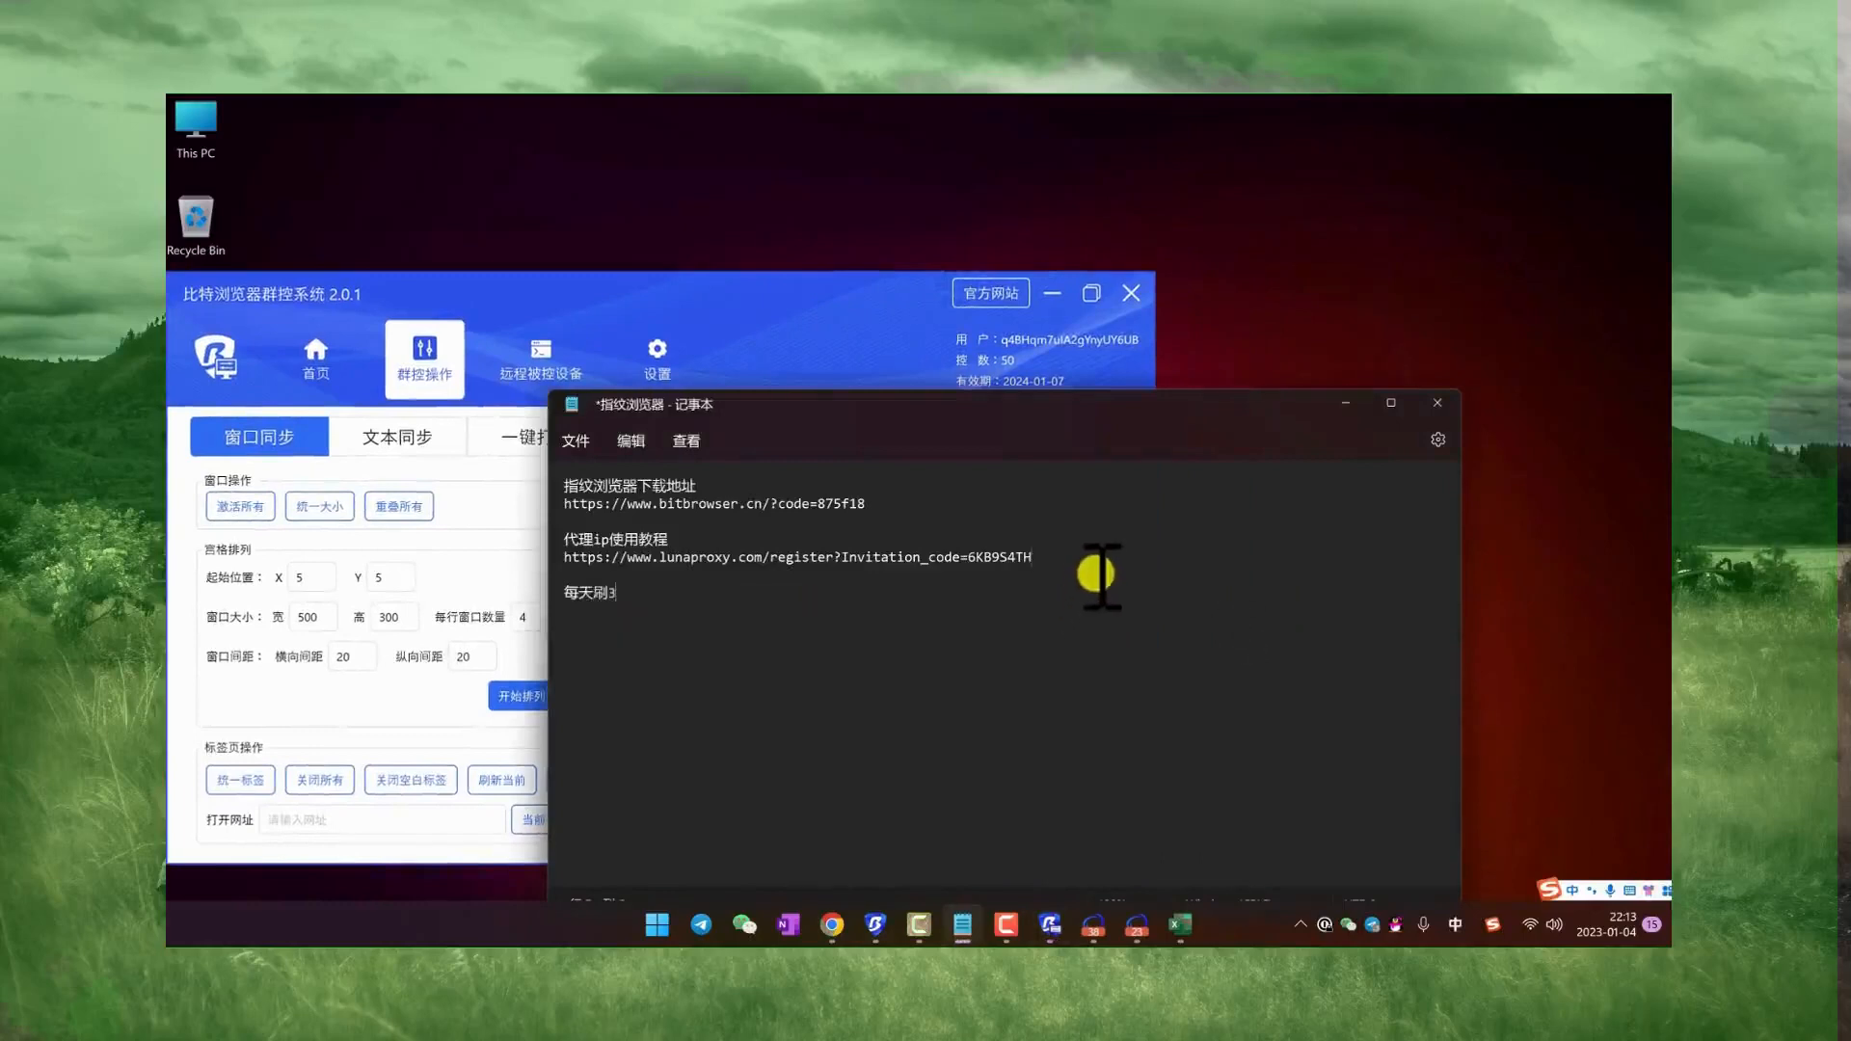
type("30-50/xiangm")
key("space")
type("，10tianshua")
key("space")
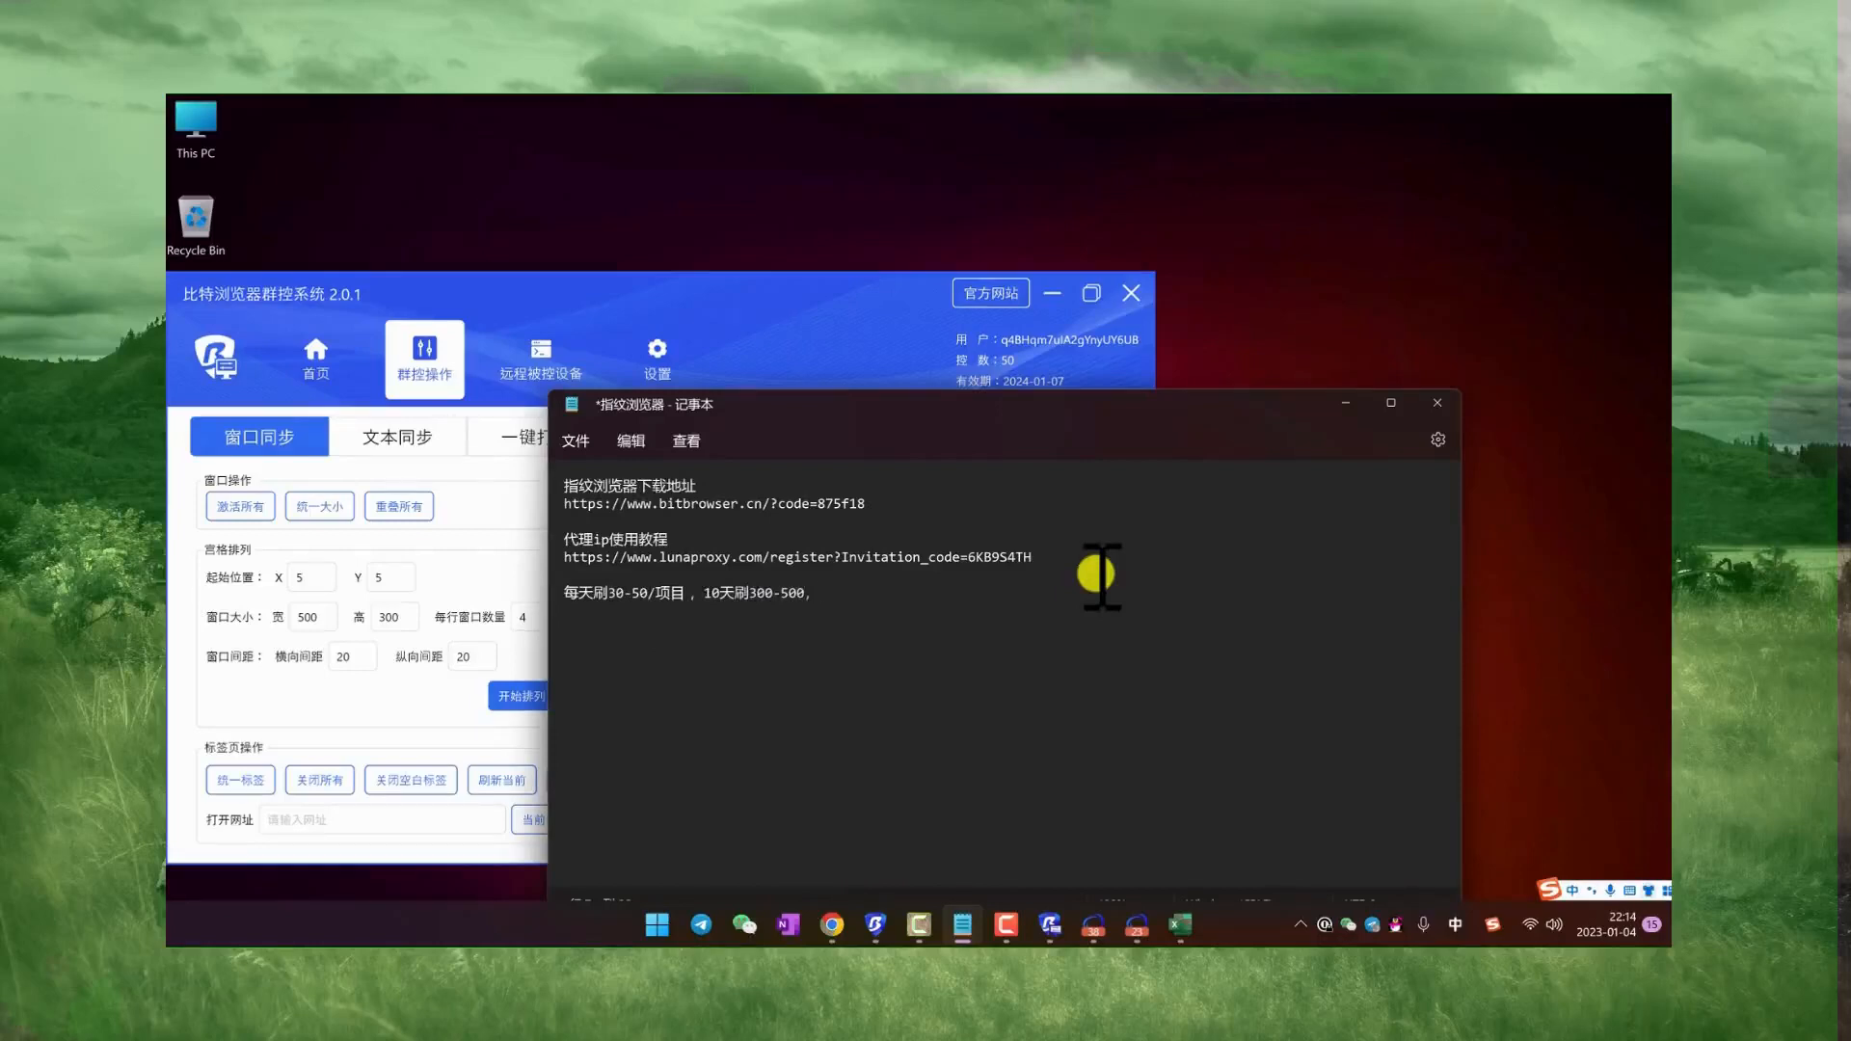
type("优质项目1000个")
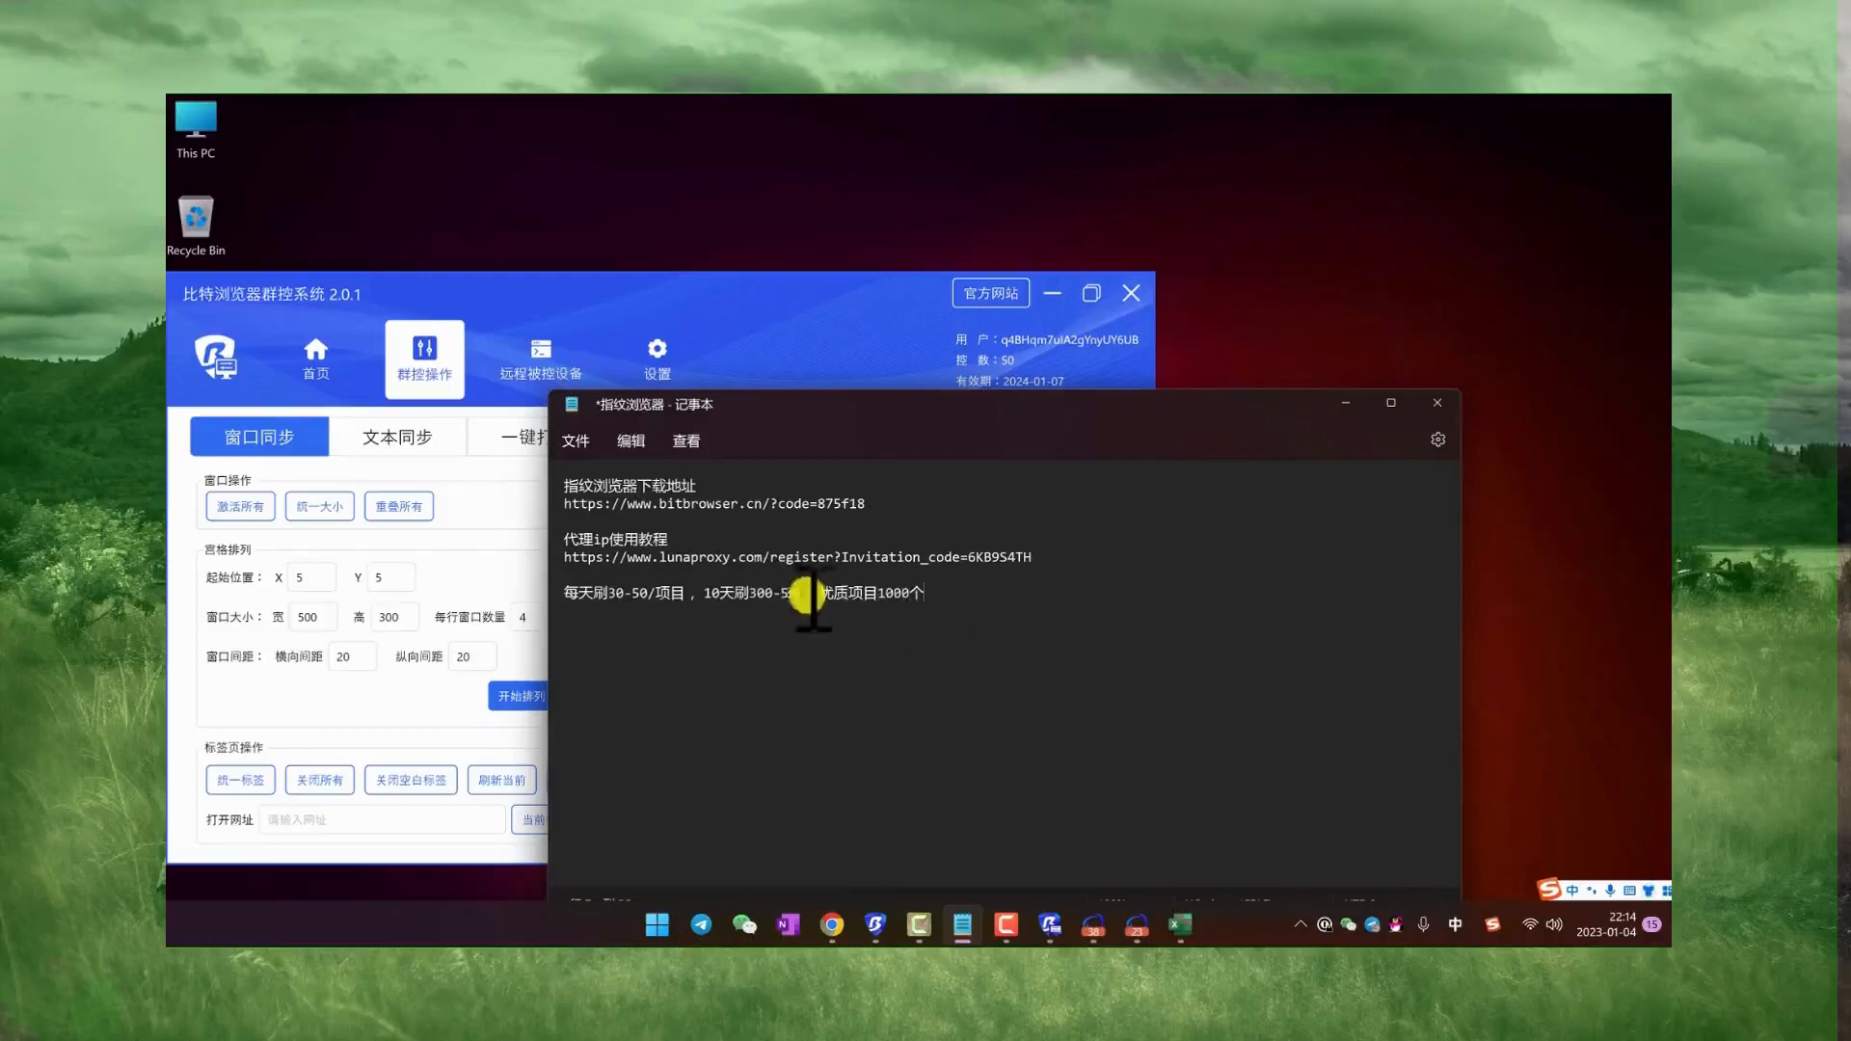
key("ctrl+a")
left_click(964, 600)
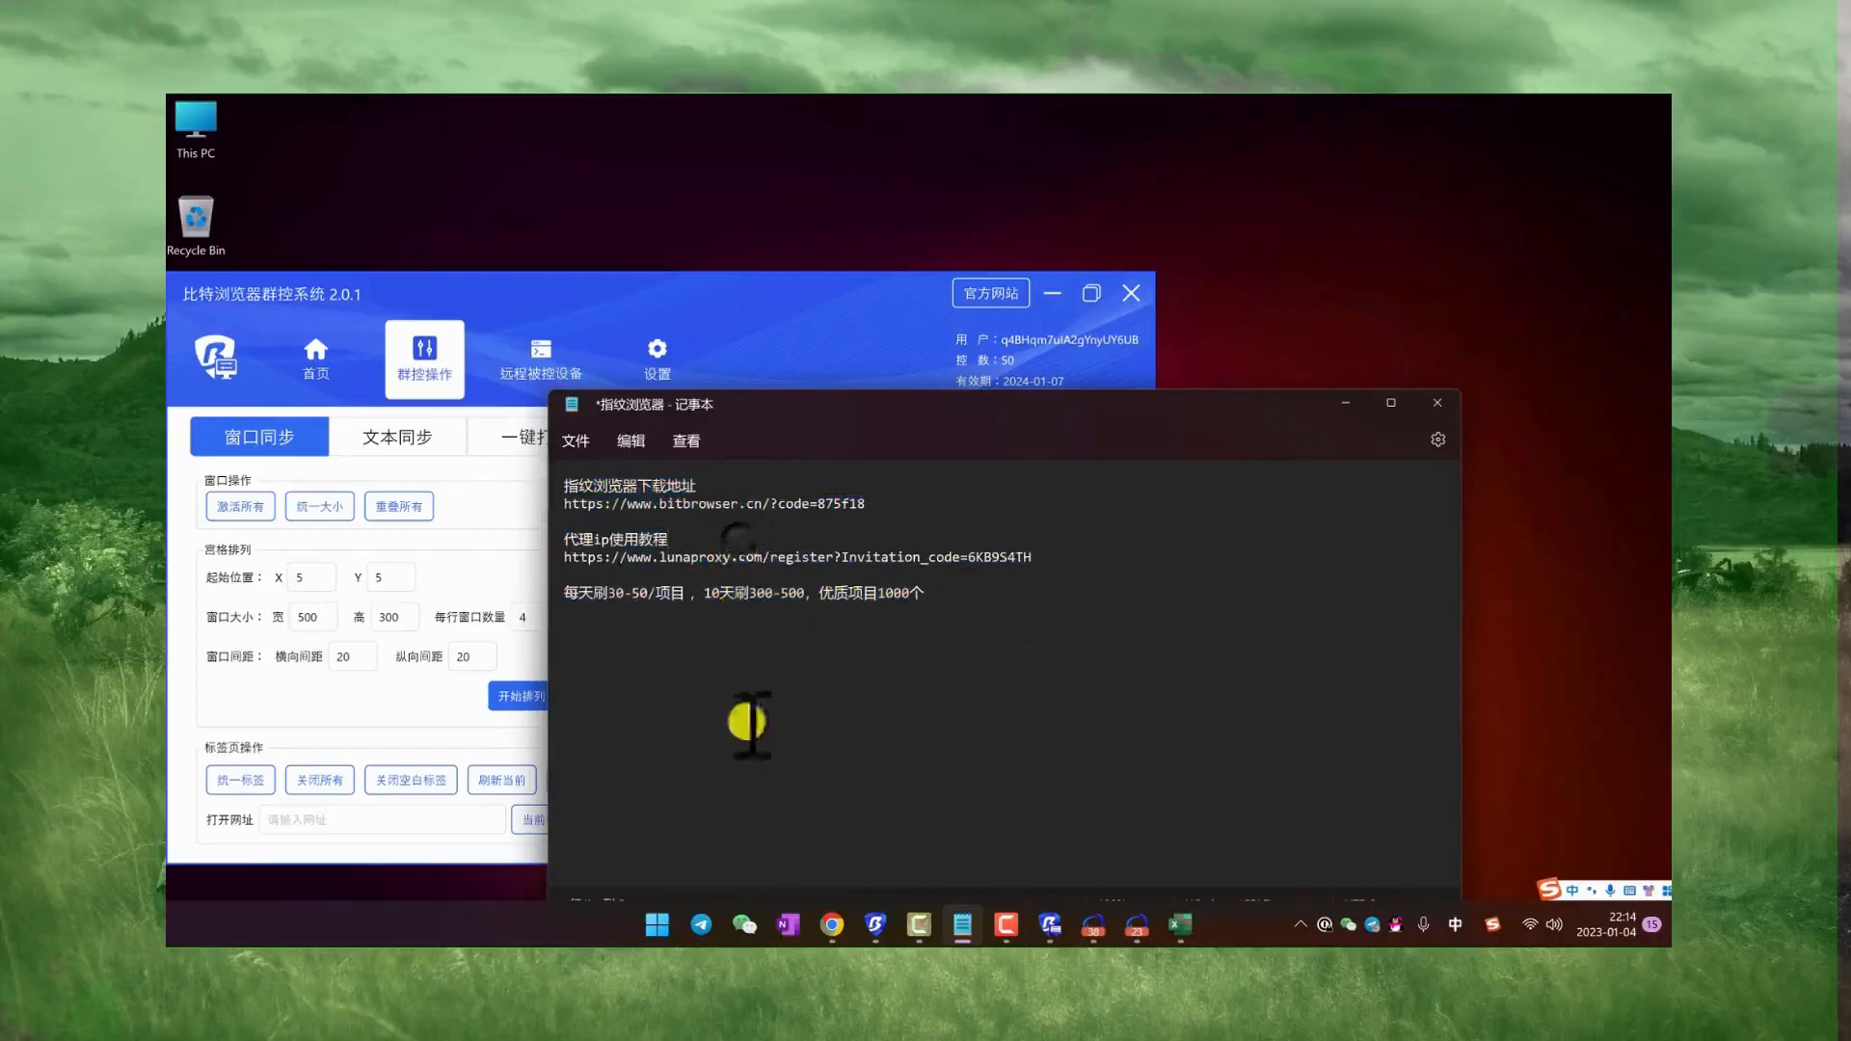
Step: Glance at Chrome and minimize it, then move the Notepad window so its whole area is visible
left_click(826, 929)
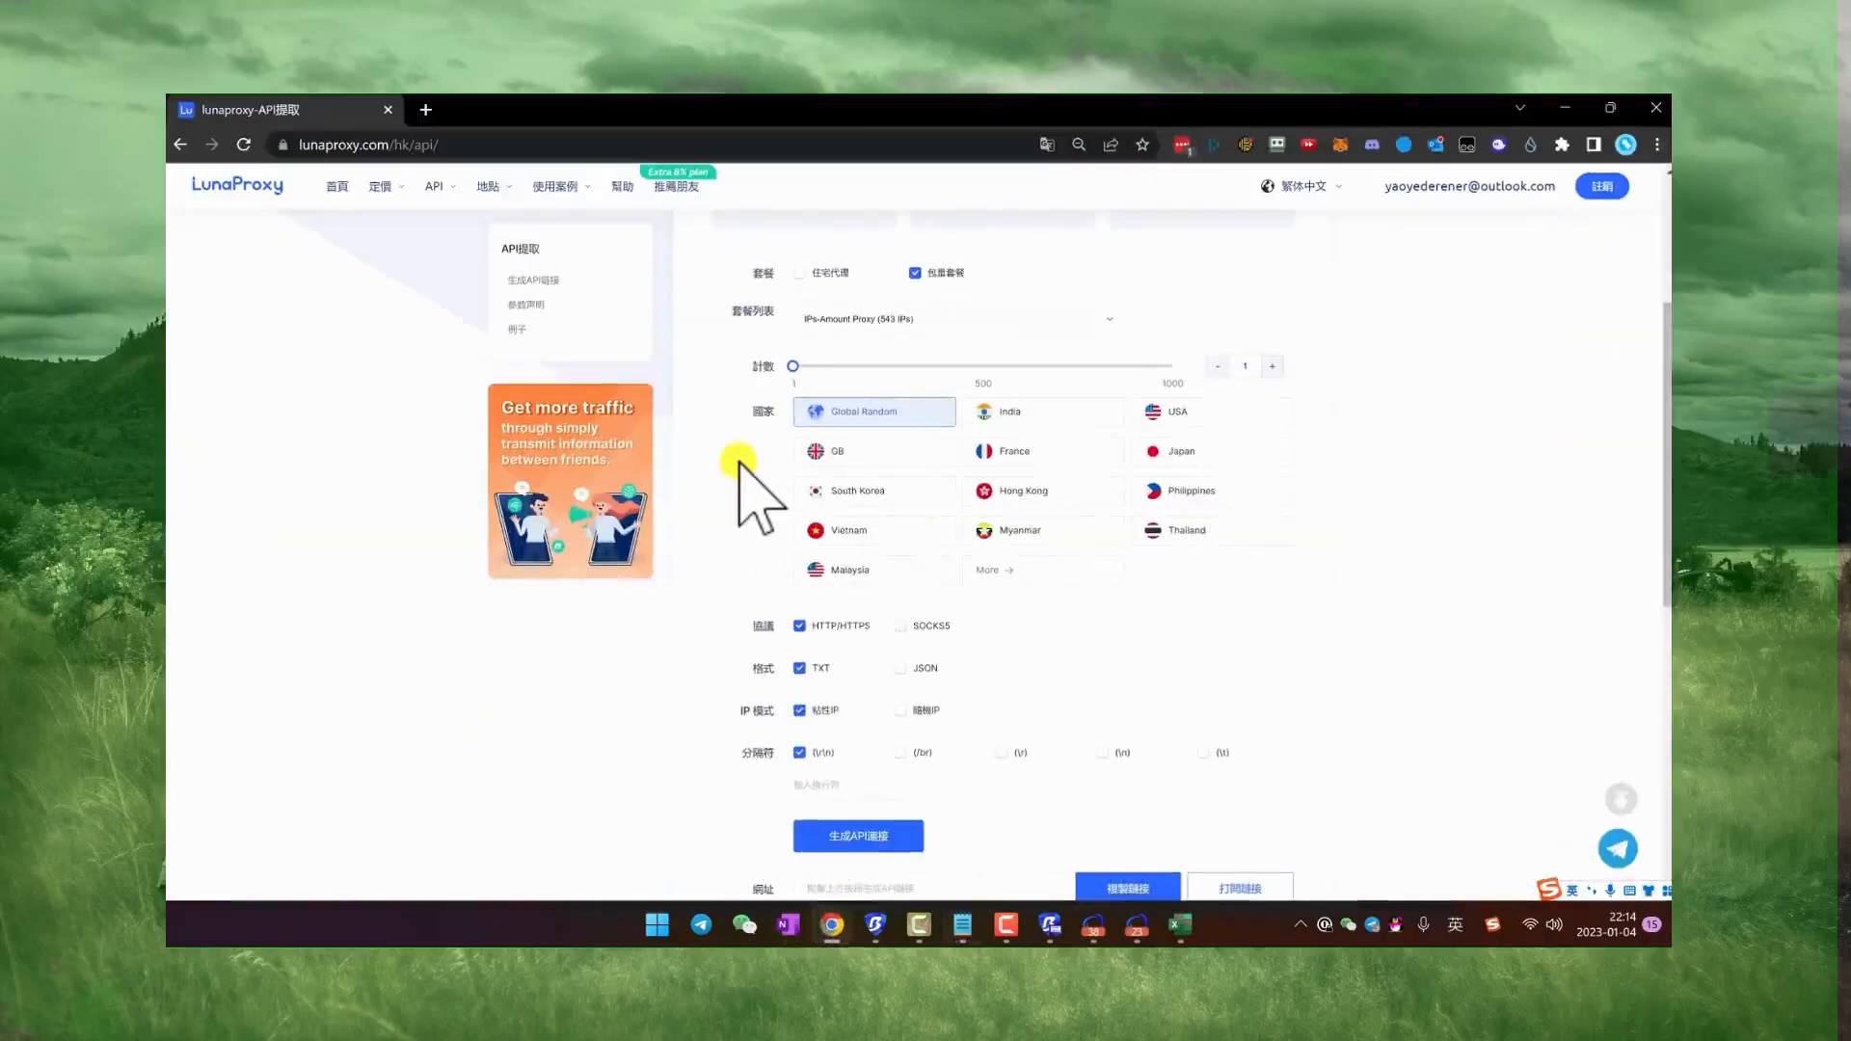
left_click(1565, 107)
left_click_drag(902, 405, 1017, 343)
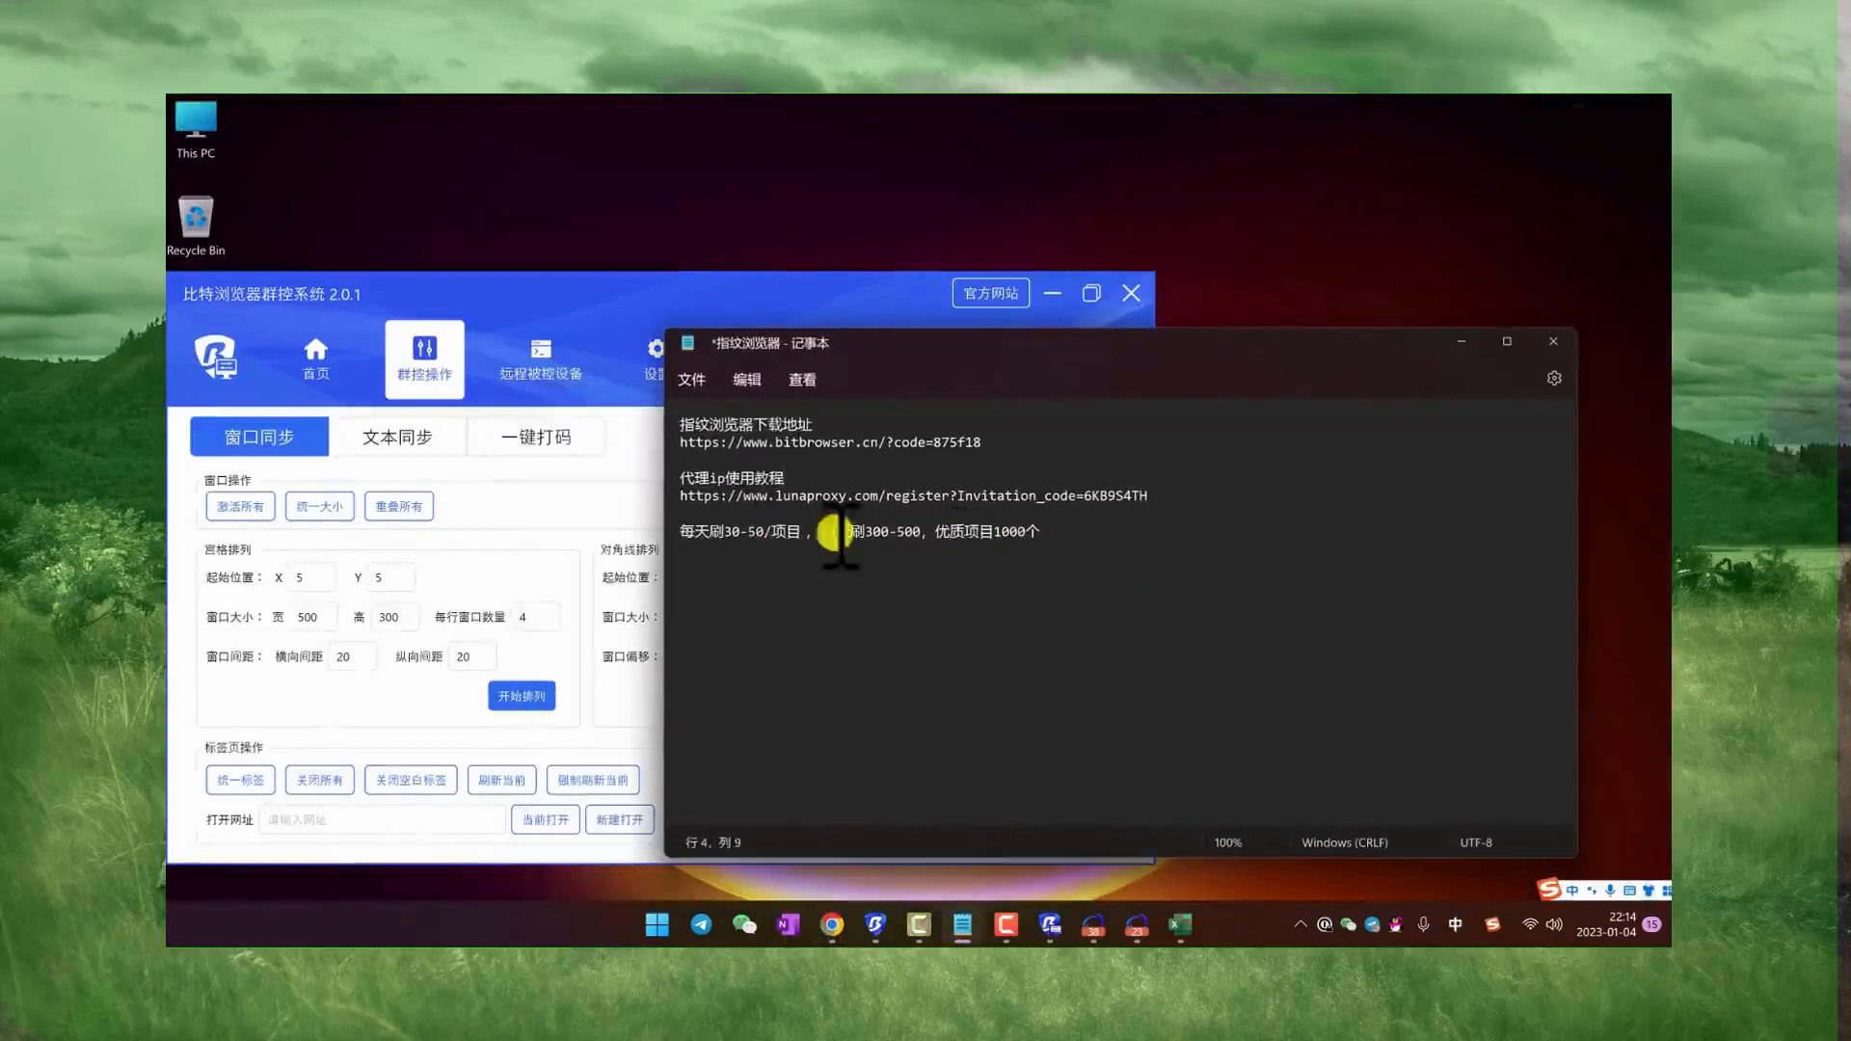
Step: Highlight the daily and ten-day figures in the new line, then the full notes, to review them
left_click_drag(924, 533, 696, 532)
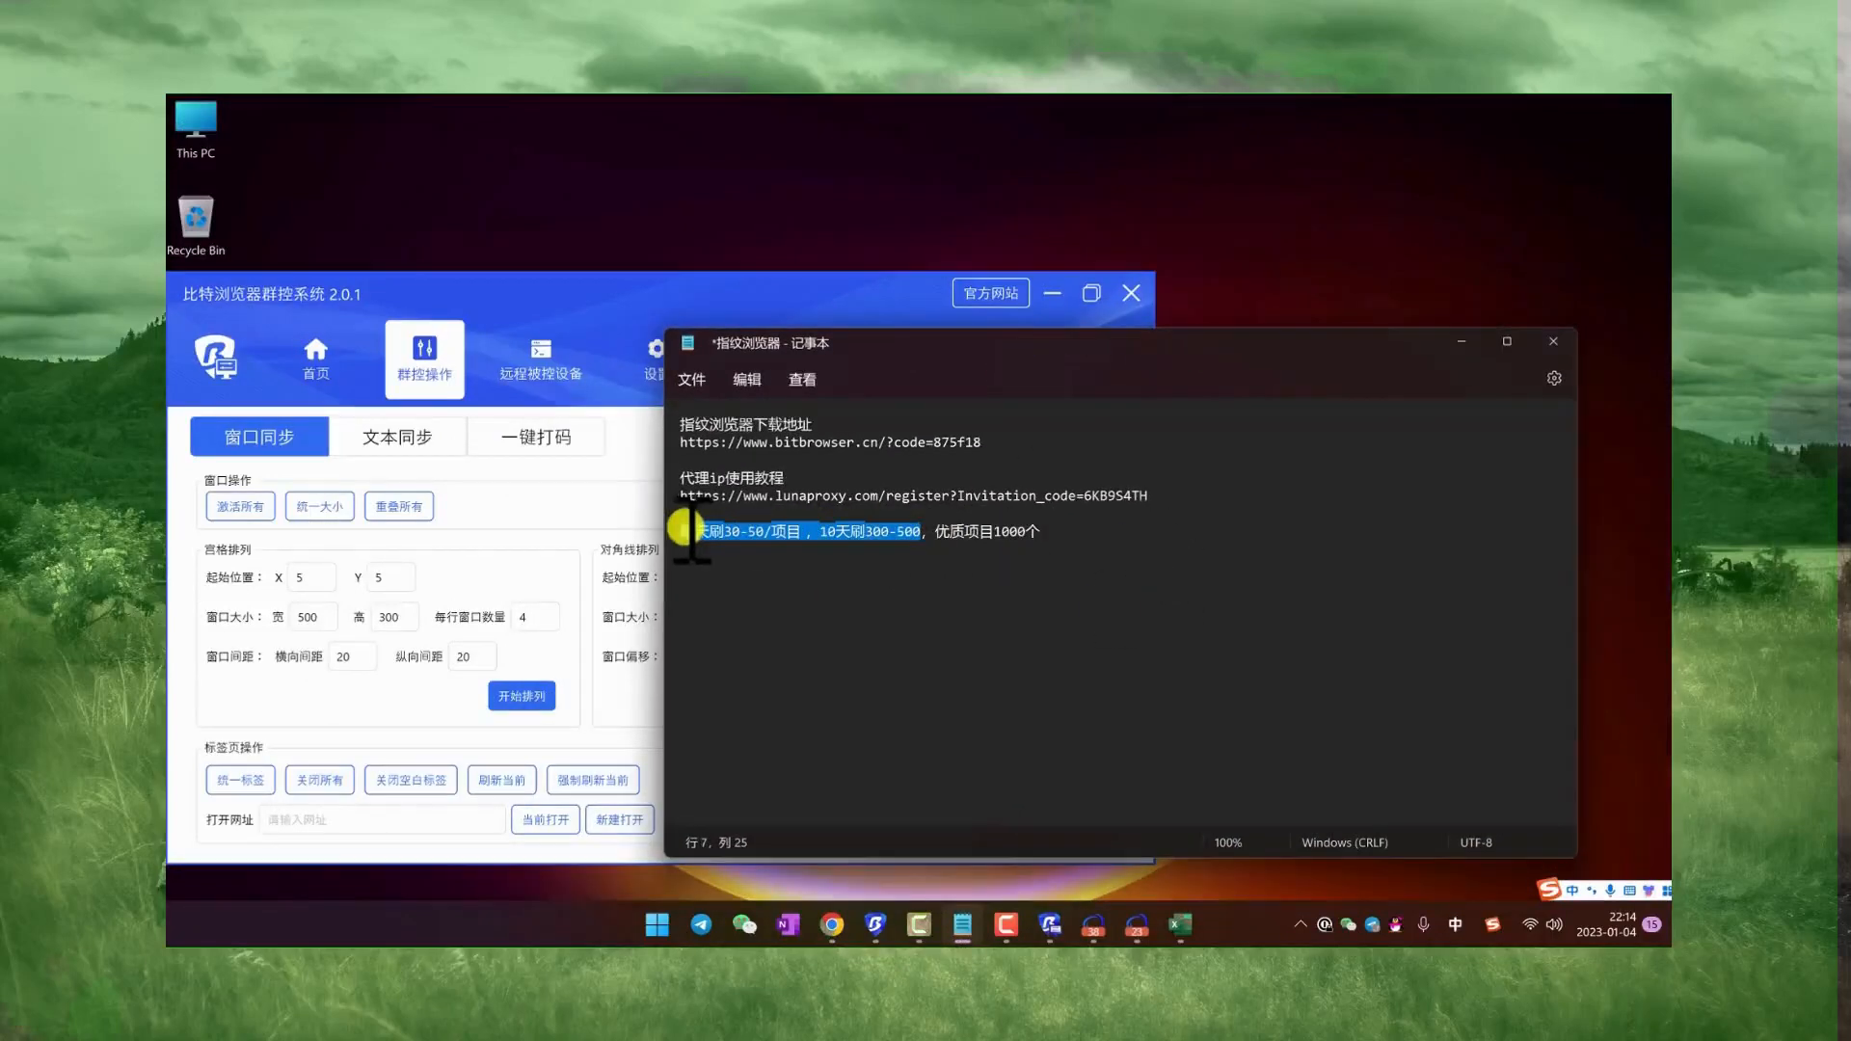
left_click(1049, 530)
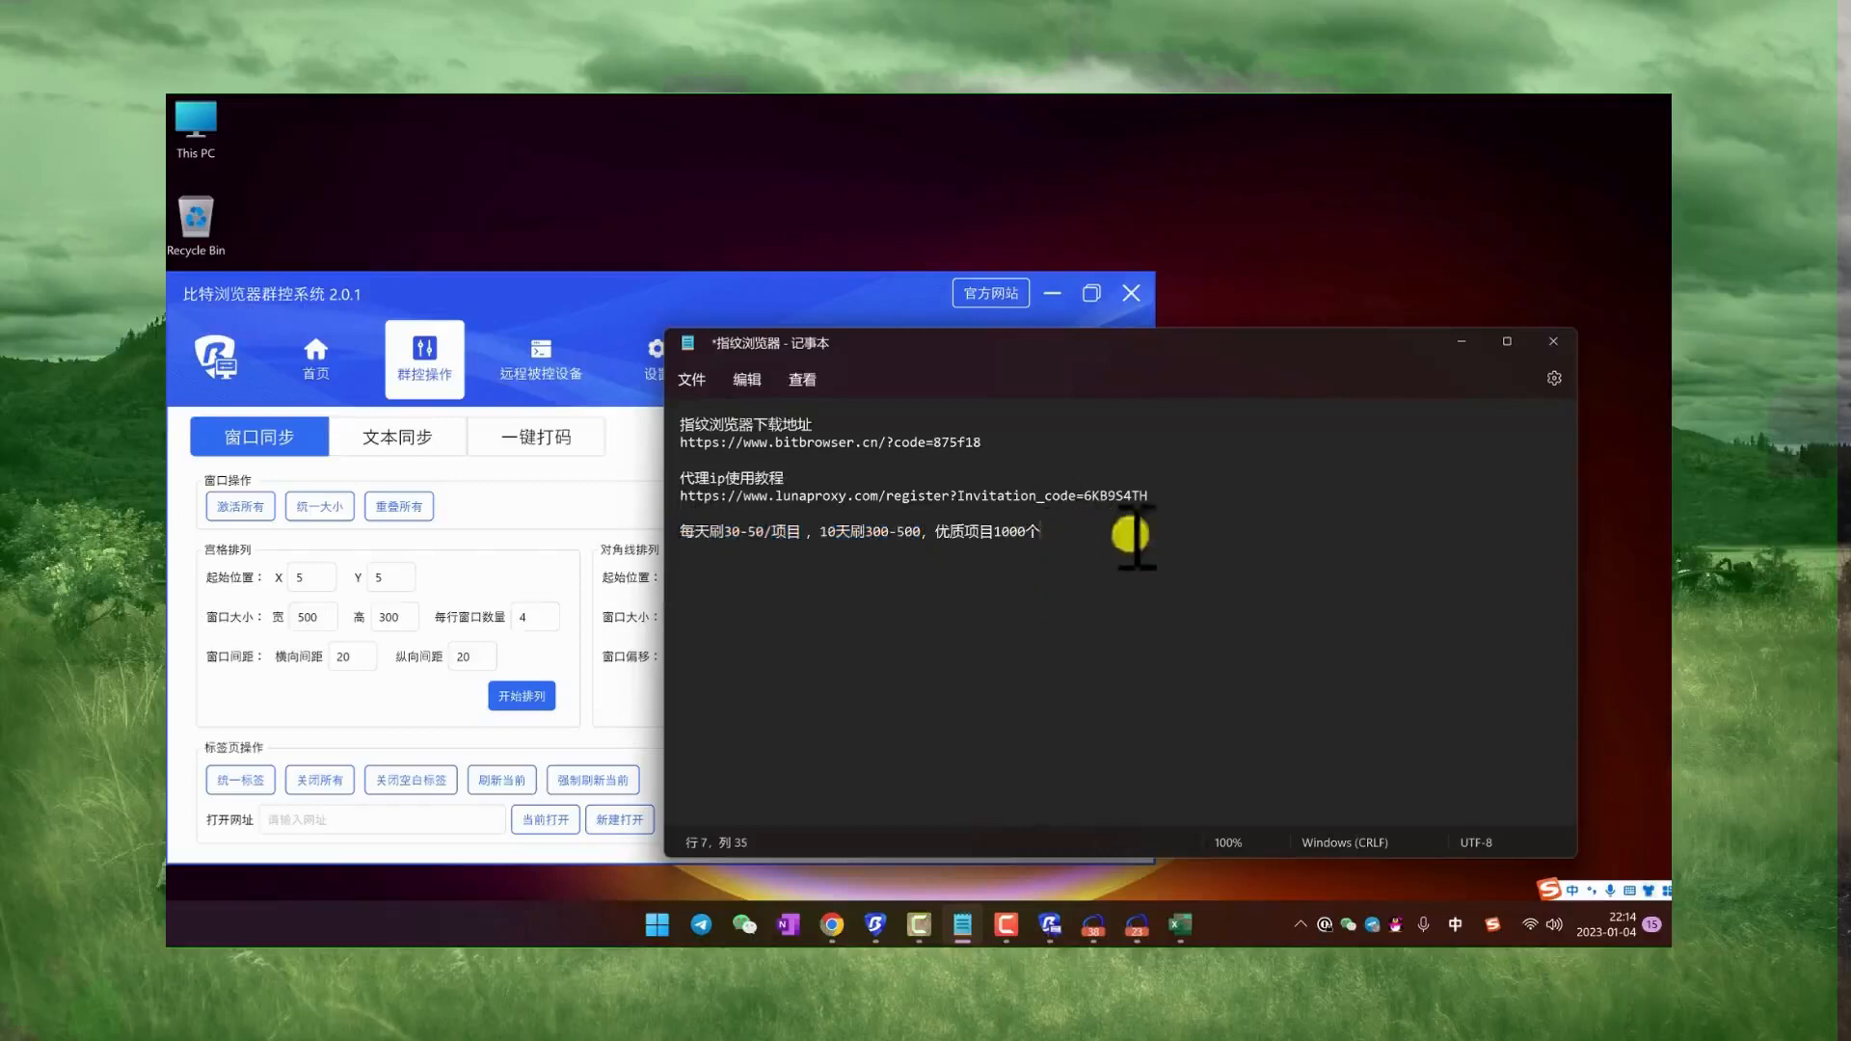
left_click_drag(1089, 535, 674, 413)
left_click(1087, 541)
left_click_drag(1087, 542, 676, 417)
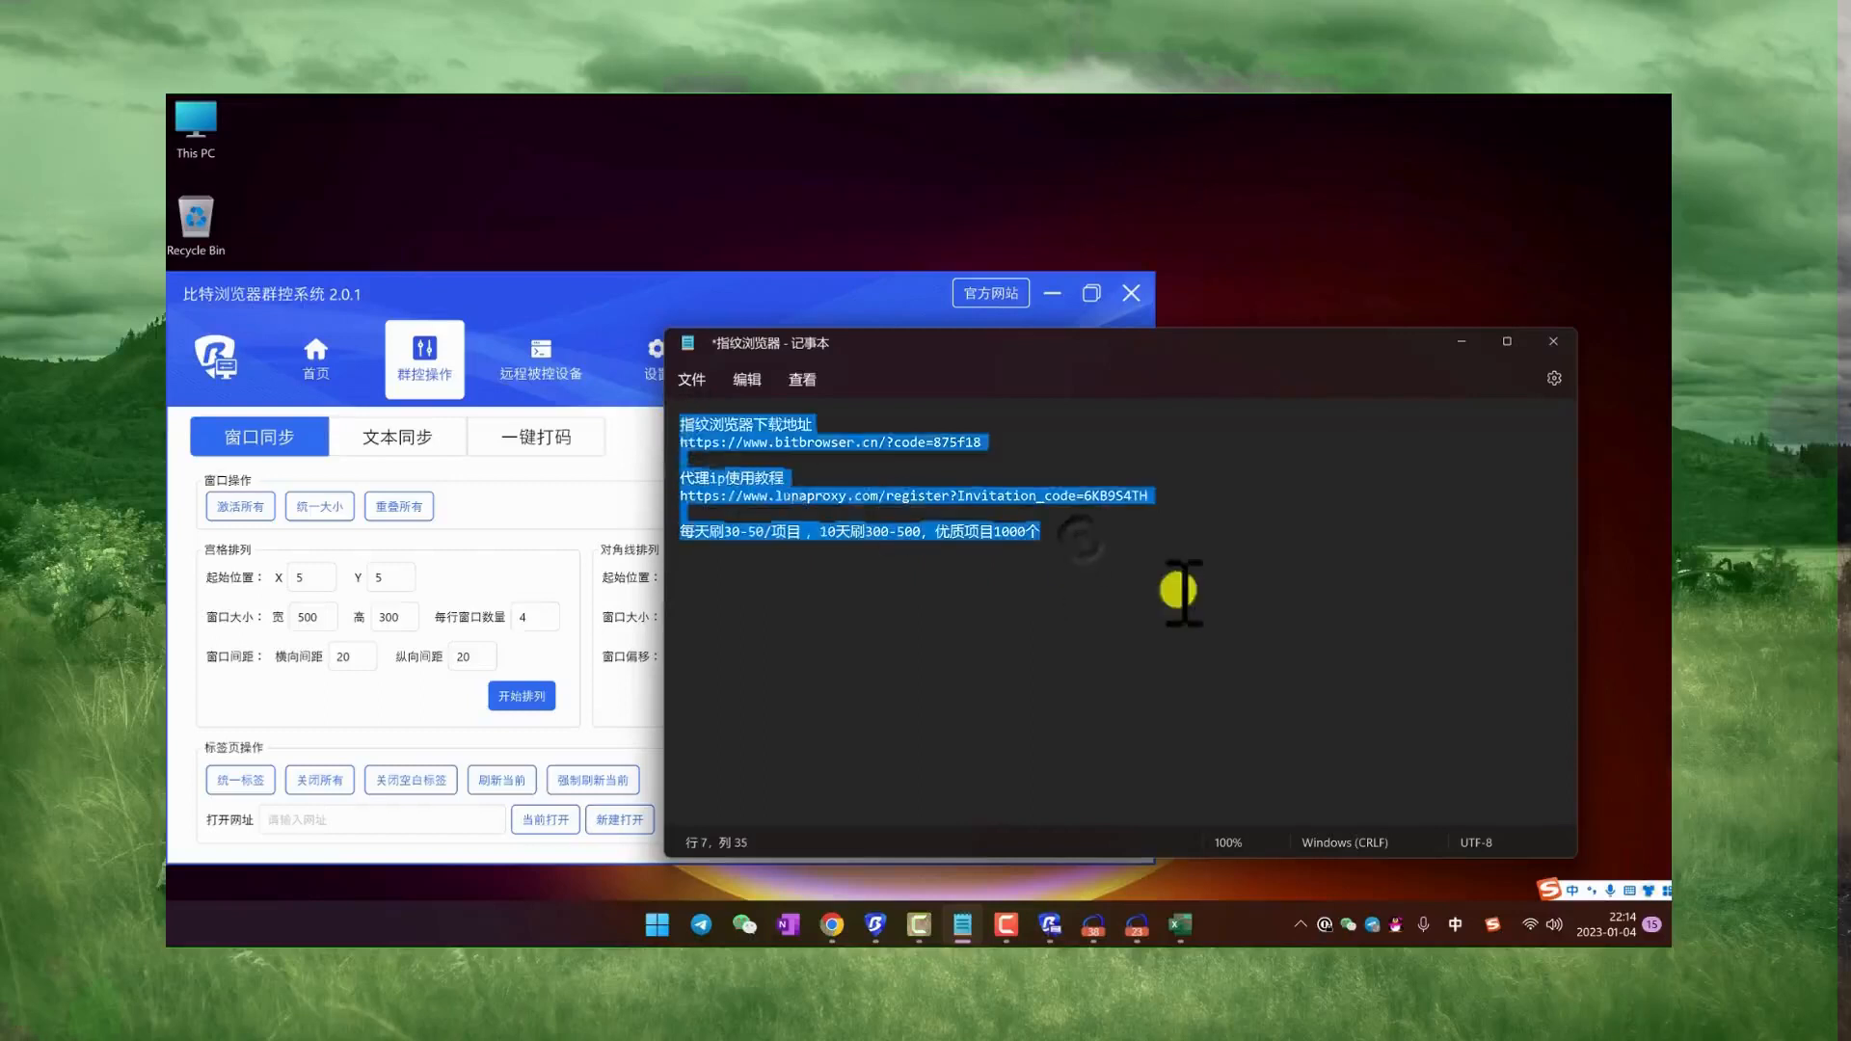
left_click(1176, 588)
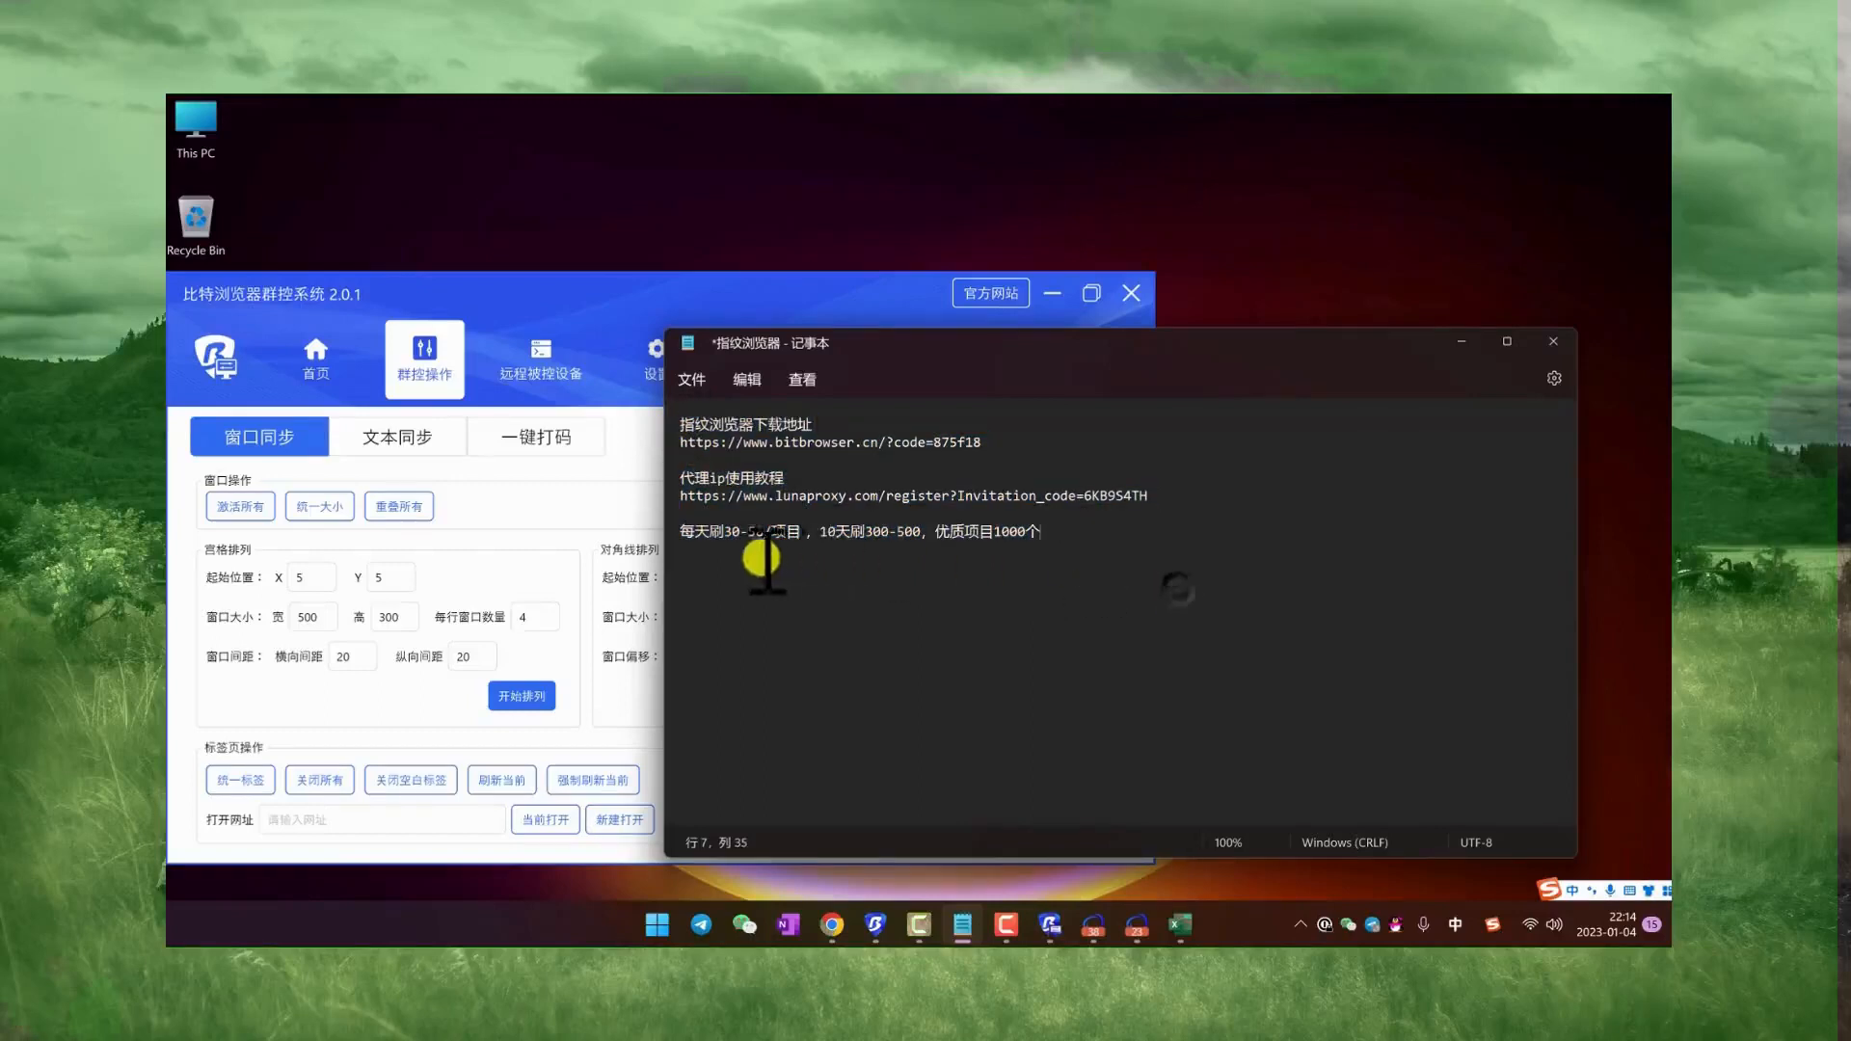
Step: Switch to BitBrowser and look through the browser window list
left_click(875, 925)
scroll(945, 559, "down", 1)
scroll(944, 556, "down", 4)
scroll(944, 553, "up", 7)
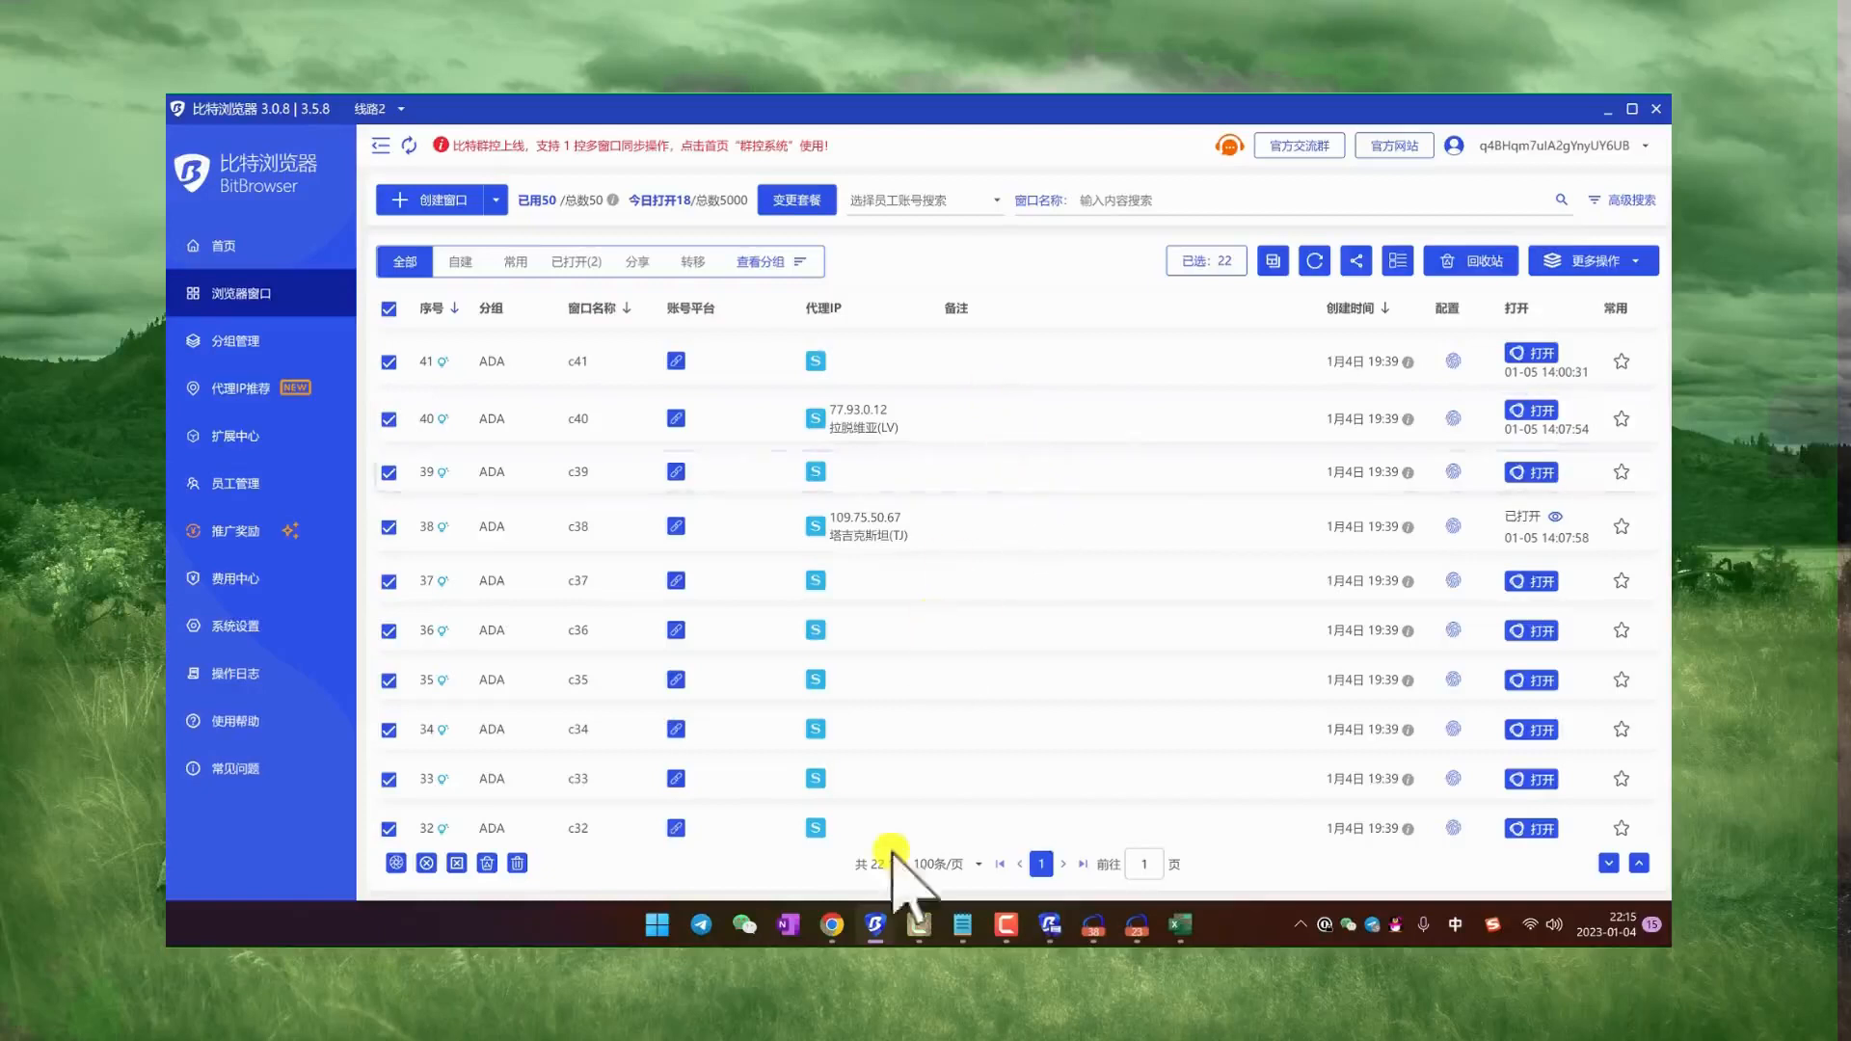
Step: Switch to Chrome and close the LunaProxy API extraction page
left_click(837, 923)
scroll(1002, 248, "up", 3)
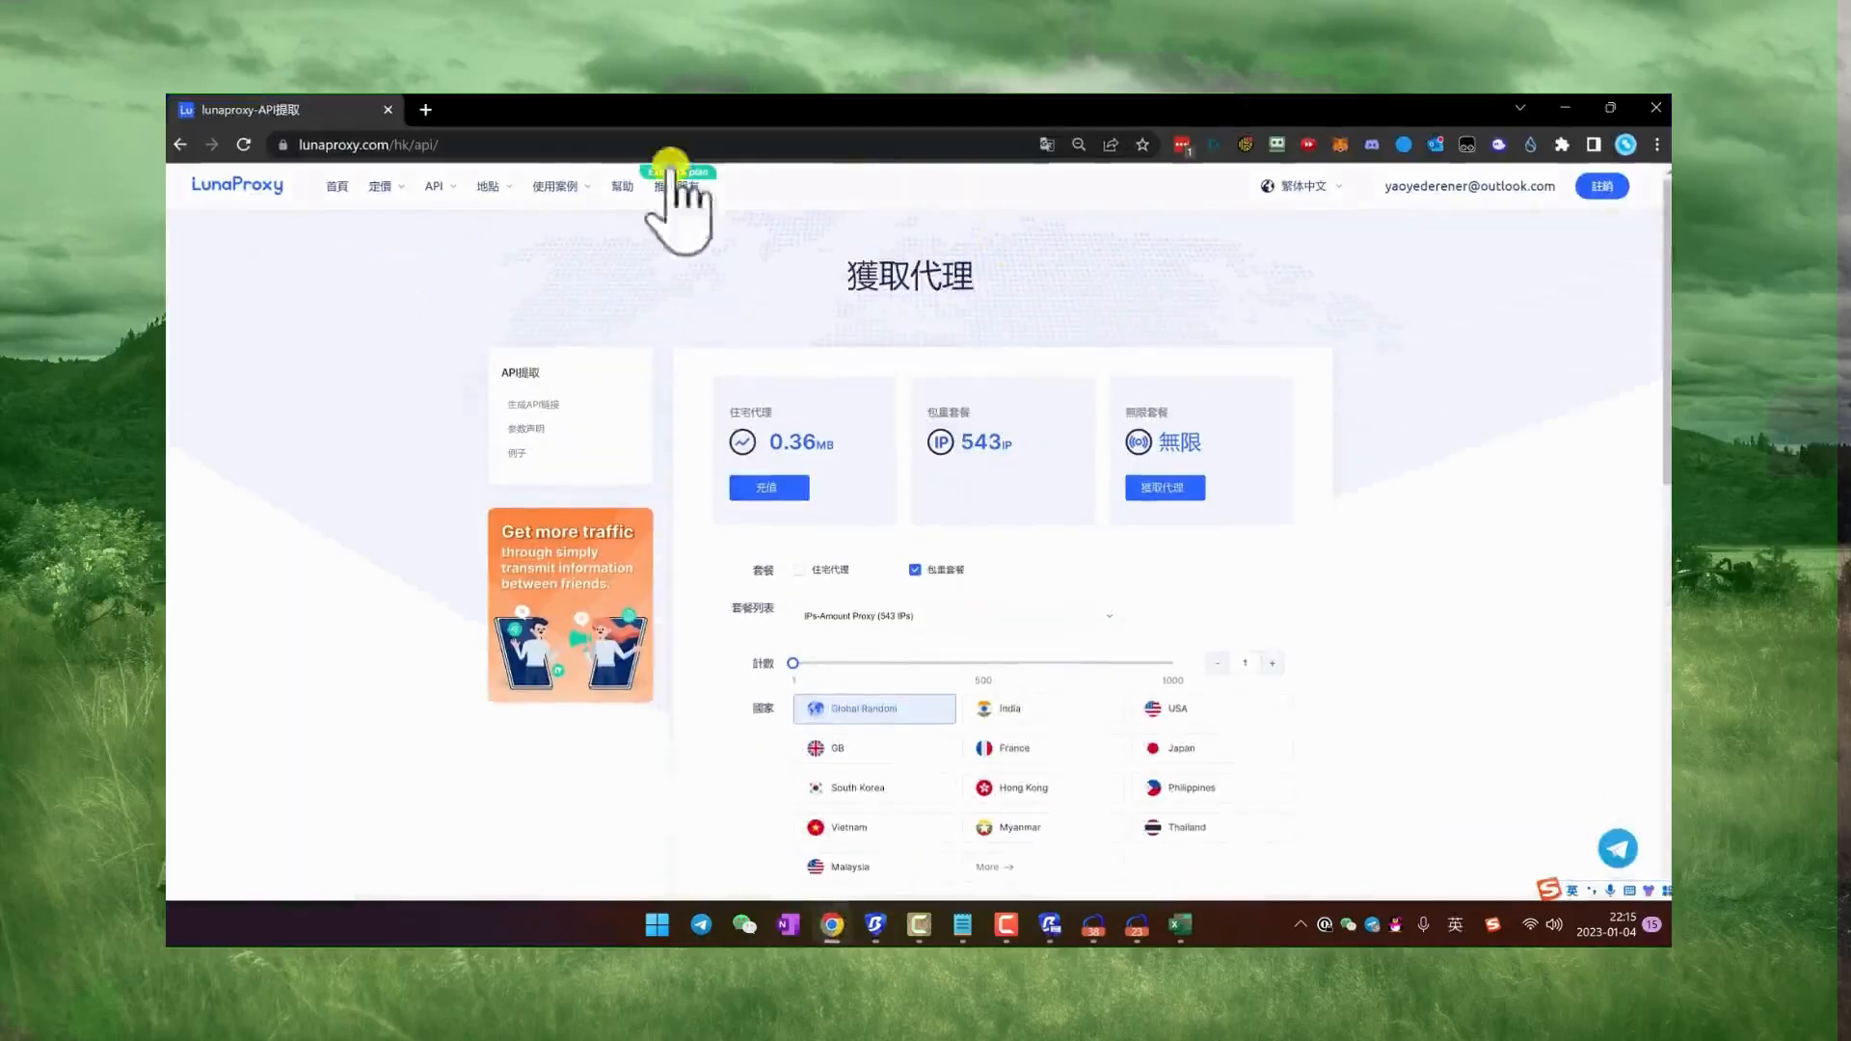
left_click(394, 108)
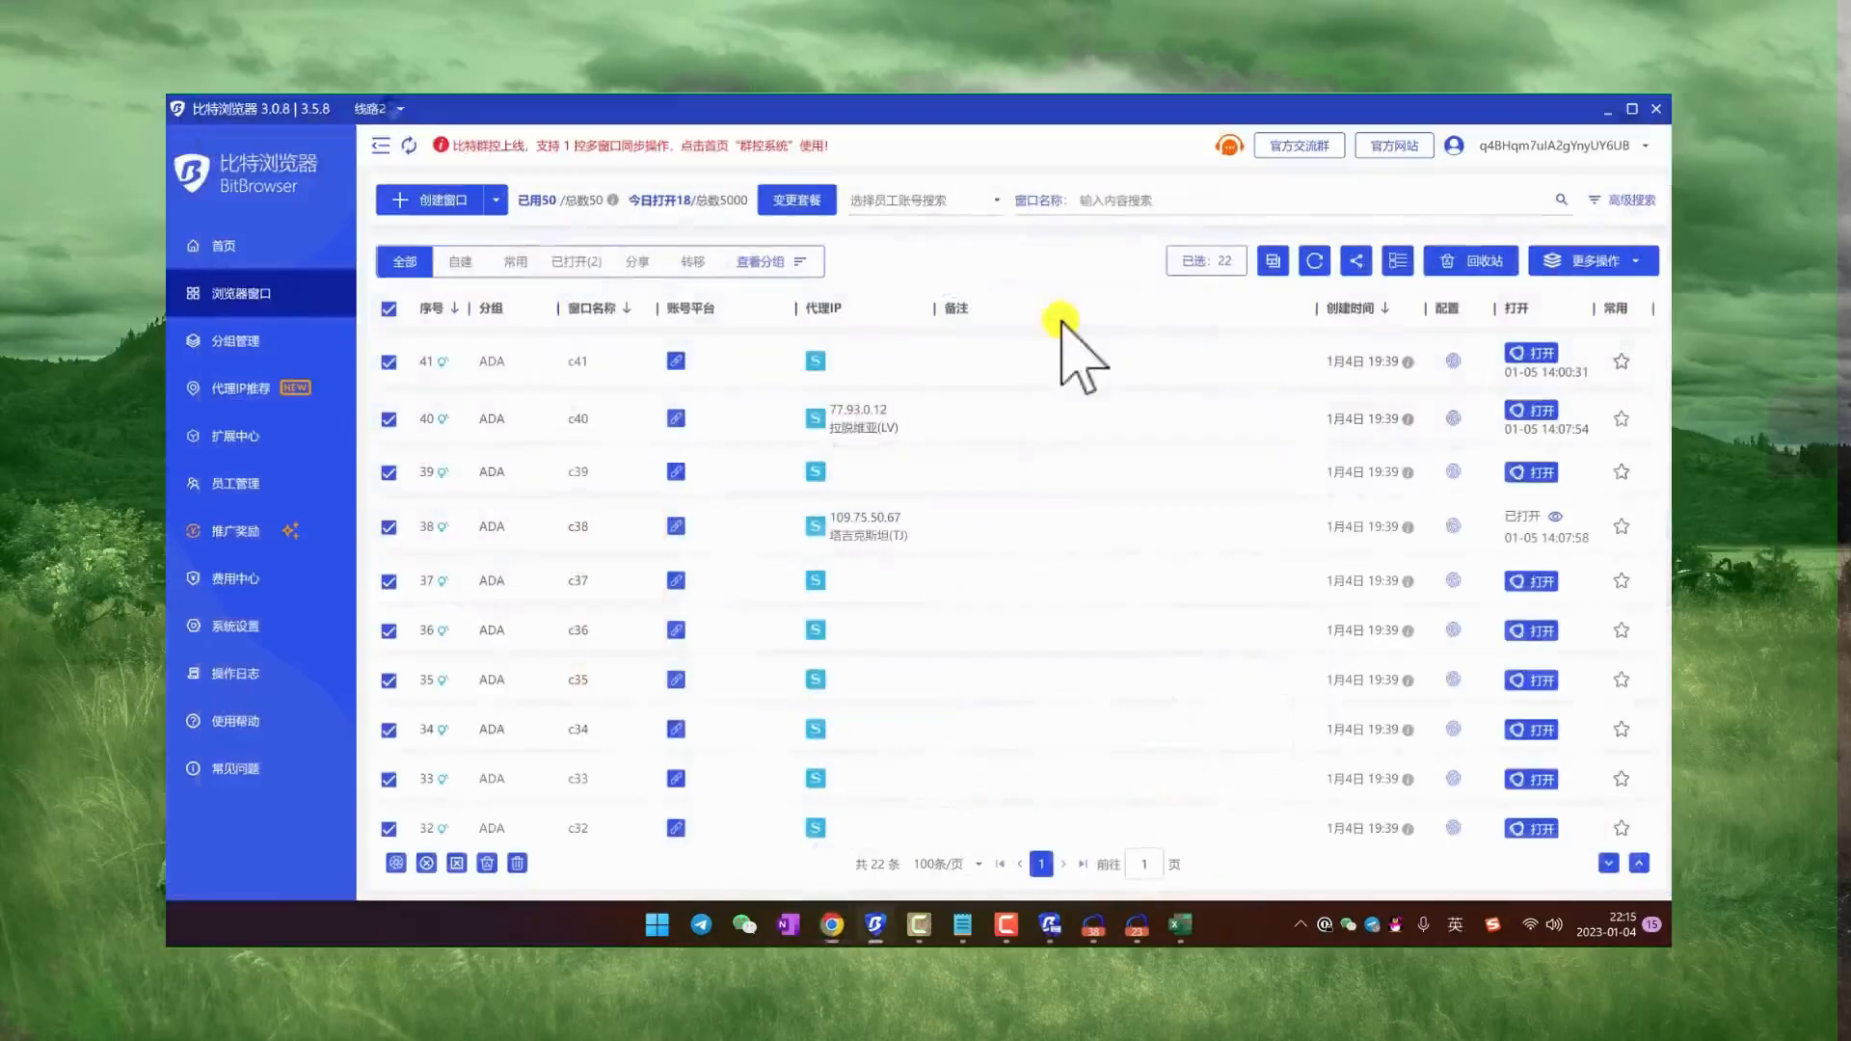
Step: Open the batch window configuration for the selected BitBrowser windows and go to the fingerprint settings (指纹设置)
left_click(1603, 262)
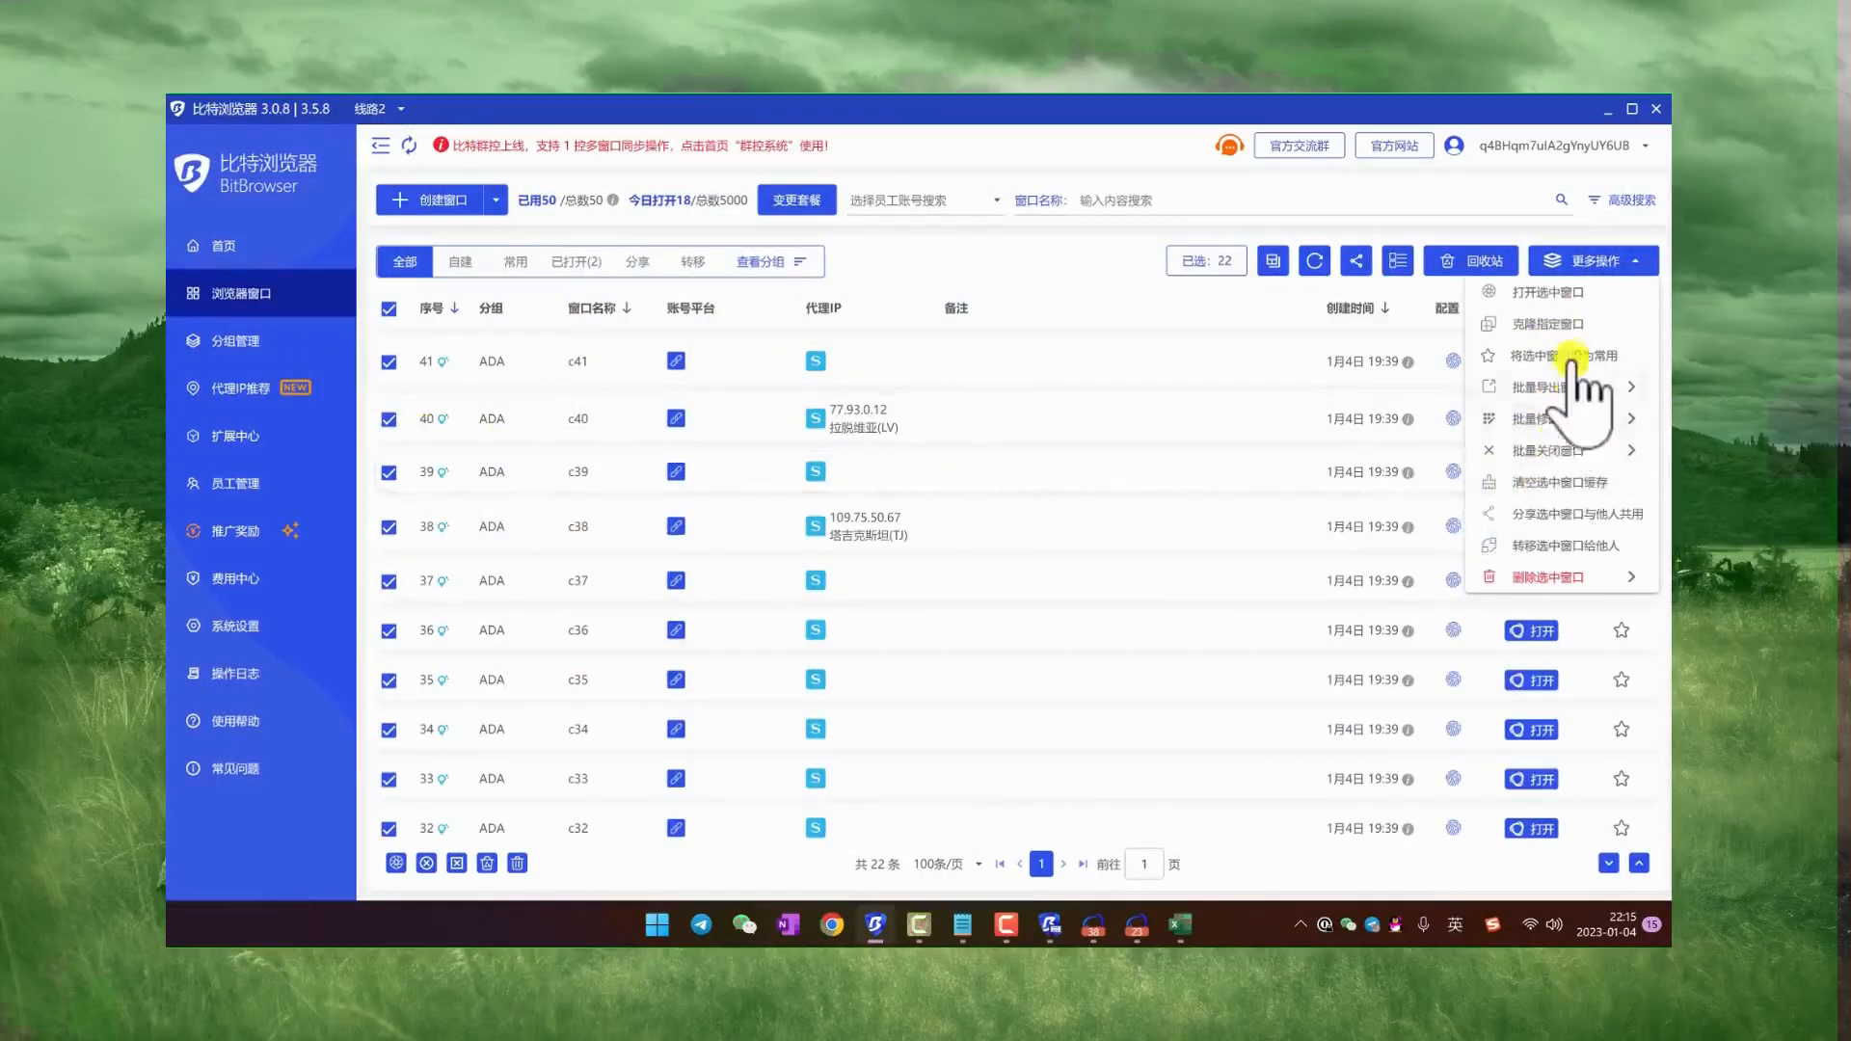
mouse_move(1576, 419)
left_click(1443, 534)
scroll(1300, 675, "down", 15)
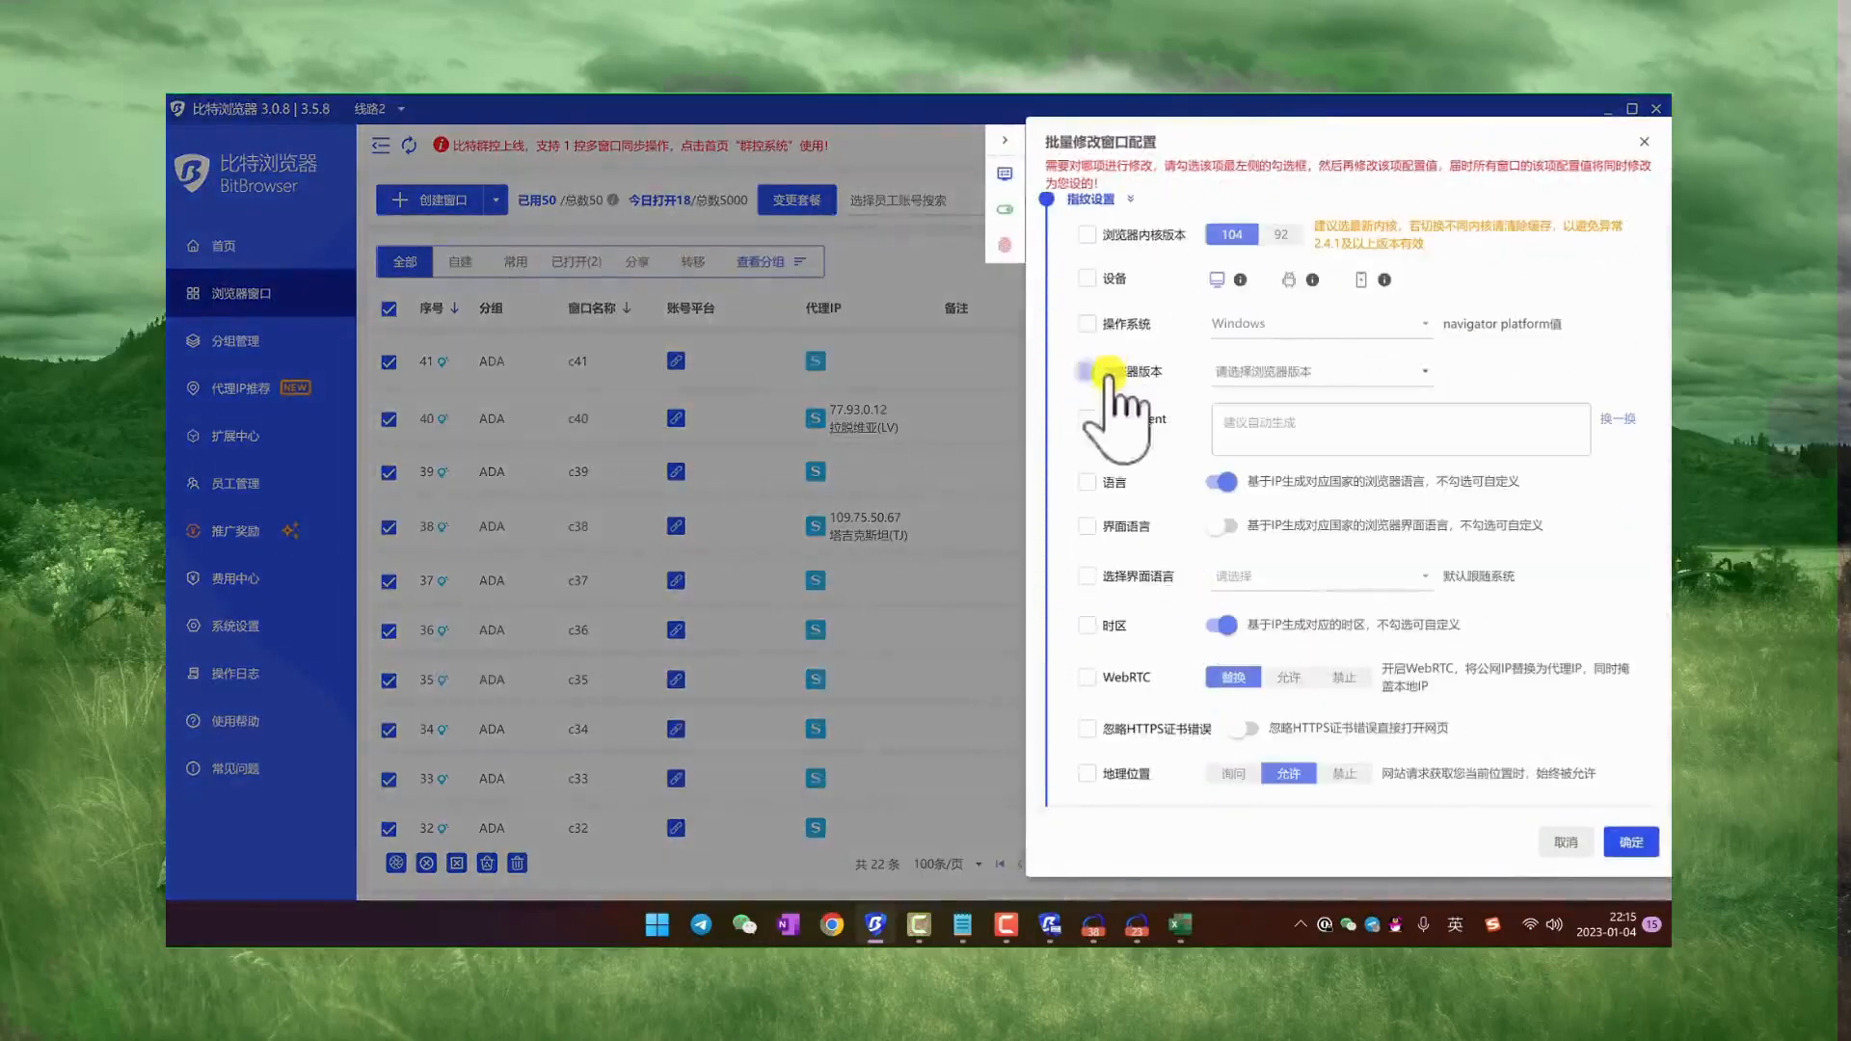
Step: Mark browser version (浏览器版本) and device (设备) for batch modification, then close the configuration without applying it
left_click(1087, 372)
left_click(1313, 372)
left_click(1172, 398)
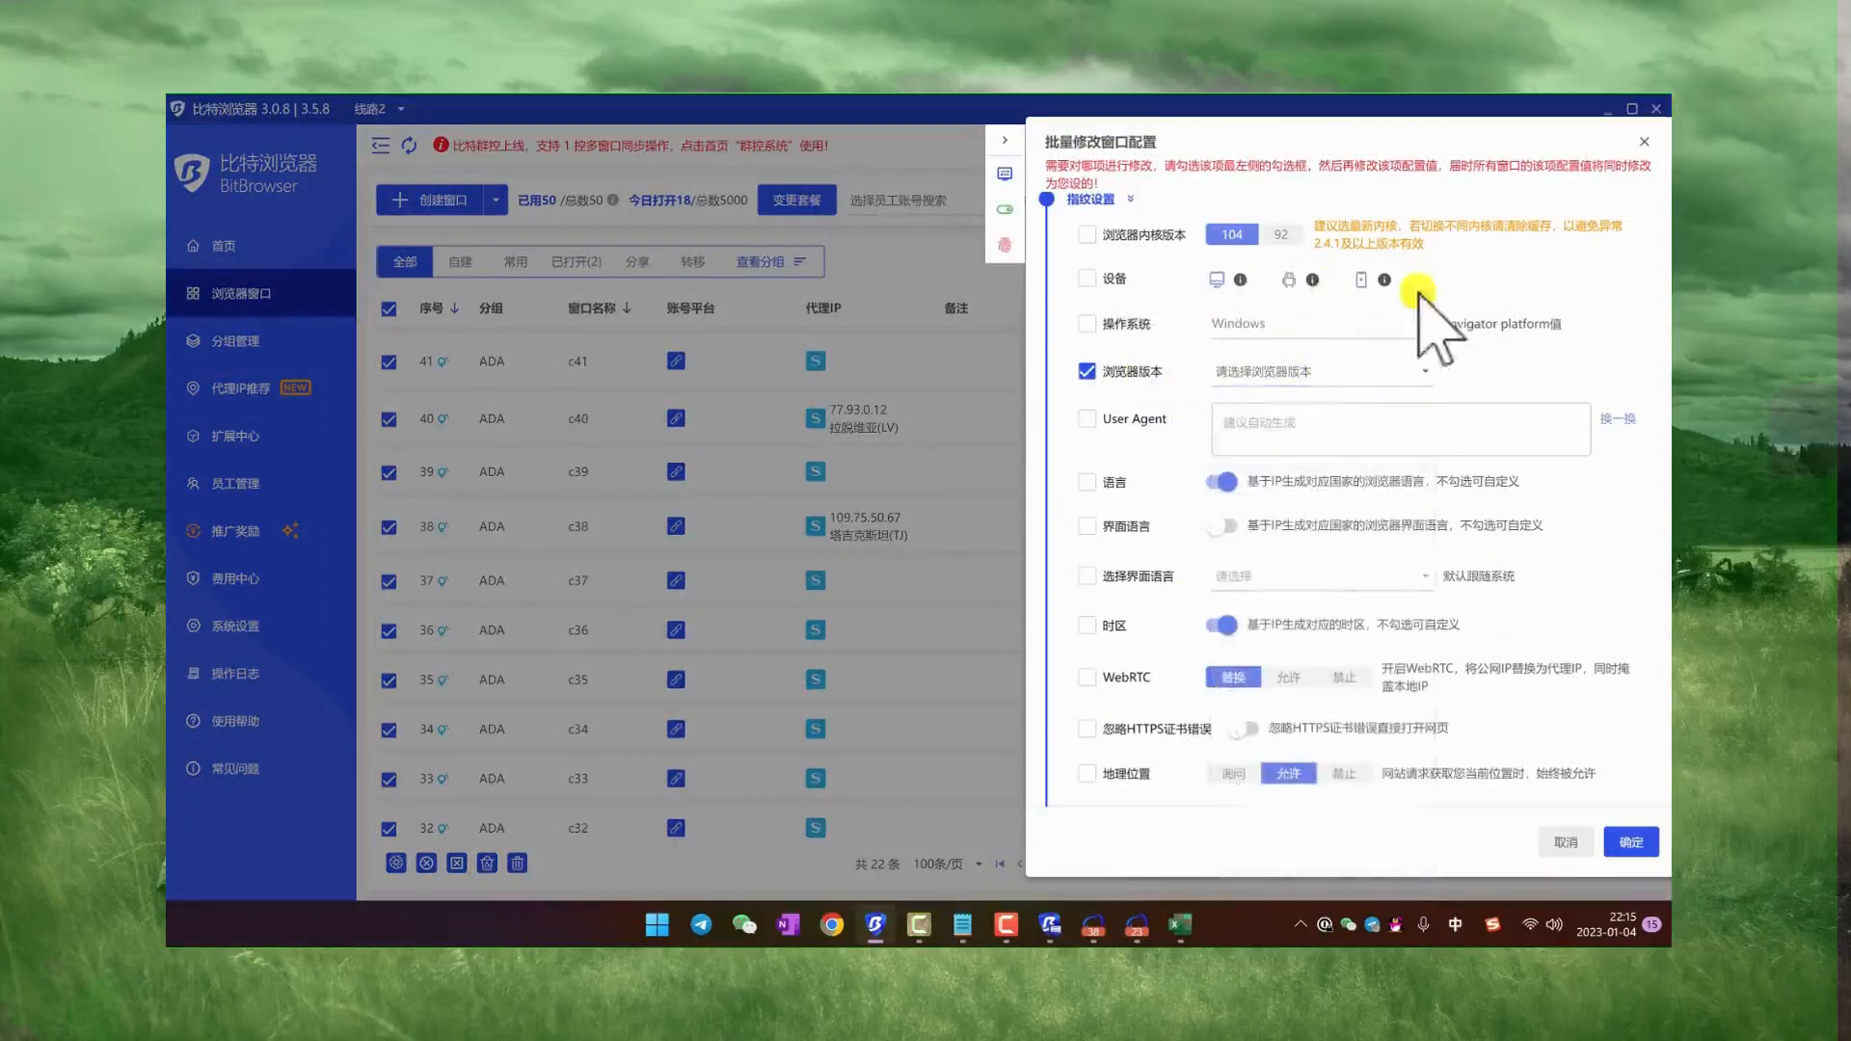
scroll(1176, 328, "up", 2)
left_click(1088, 488)
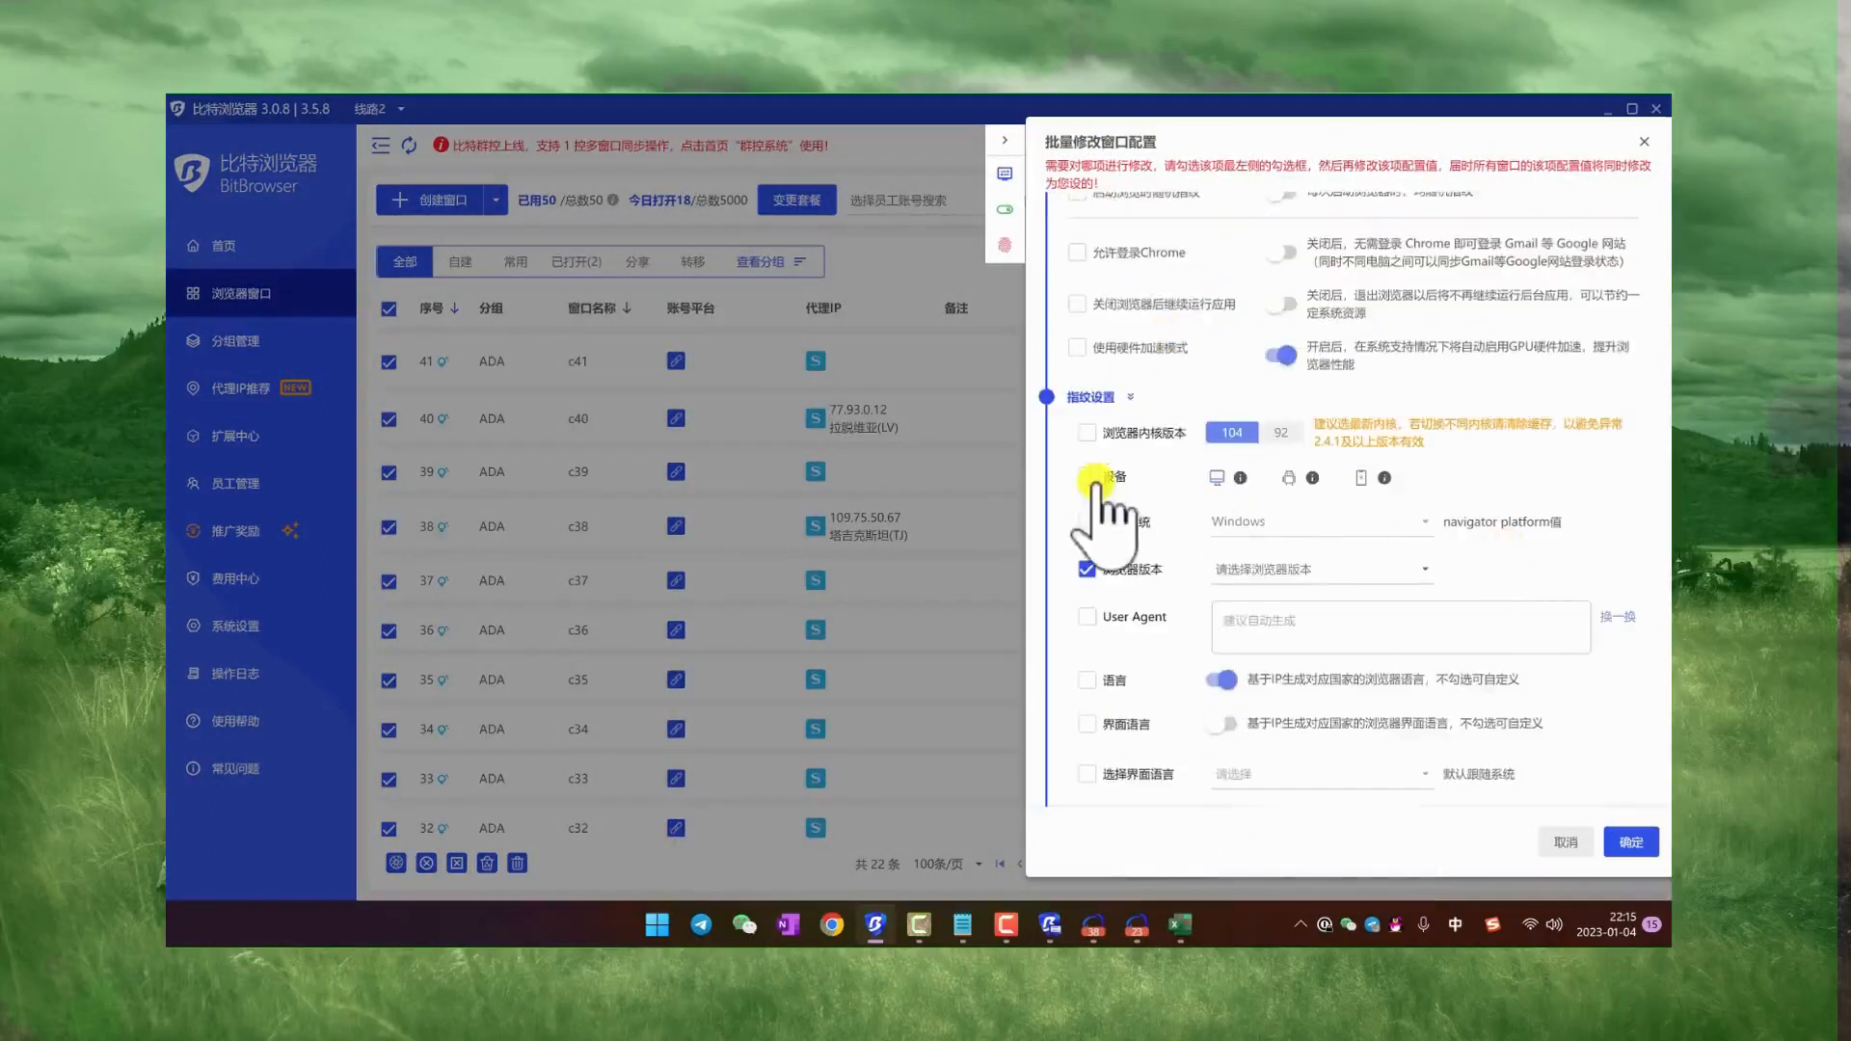
scroll(1340, 463, "down", 2)
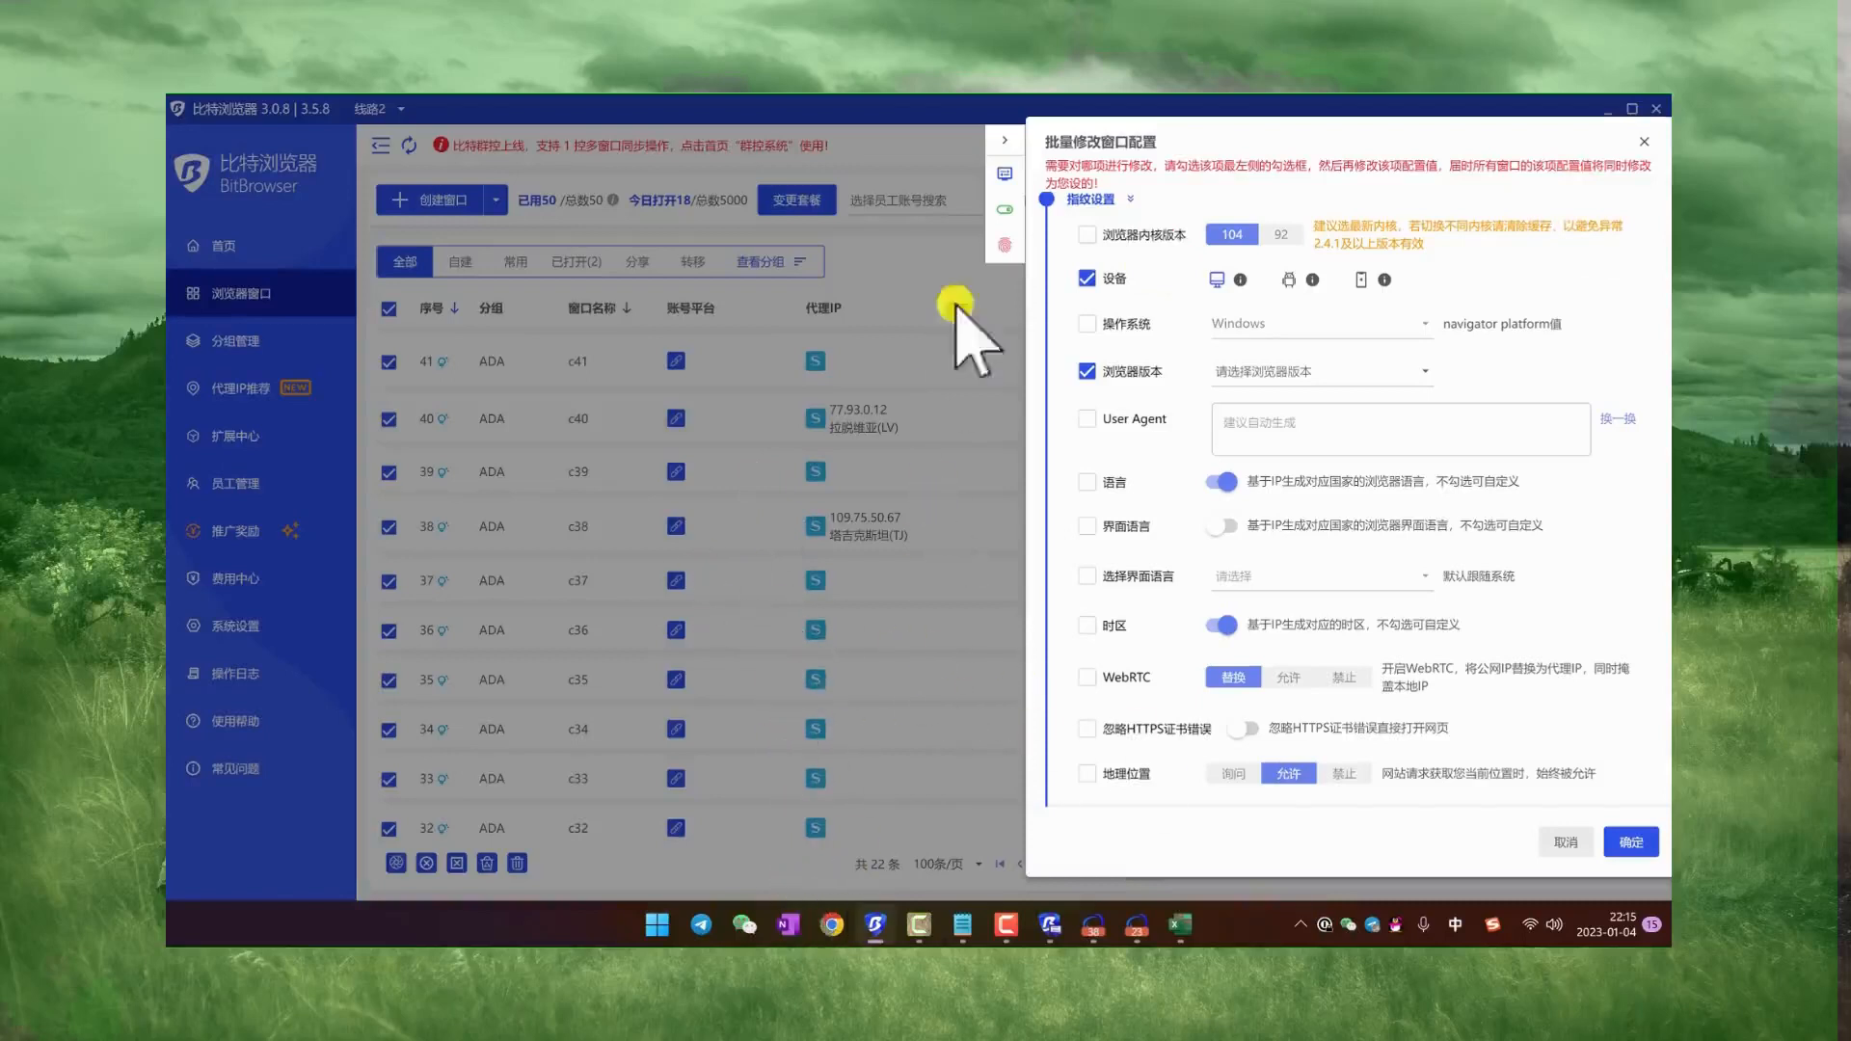
left_click(1005, 137)
Step: Open the billing center from the home page and compare the 10-window and 50-window packages without changing the plan
left_click(237, 248)
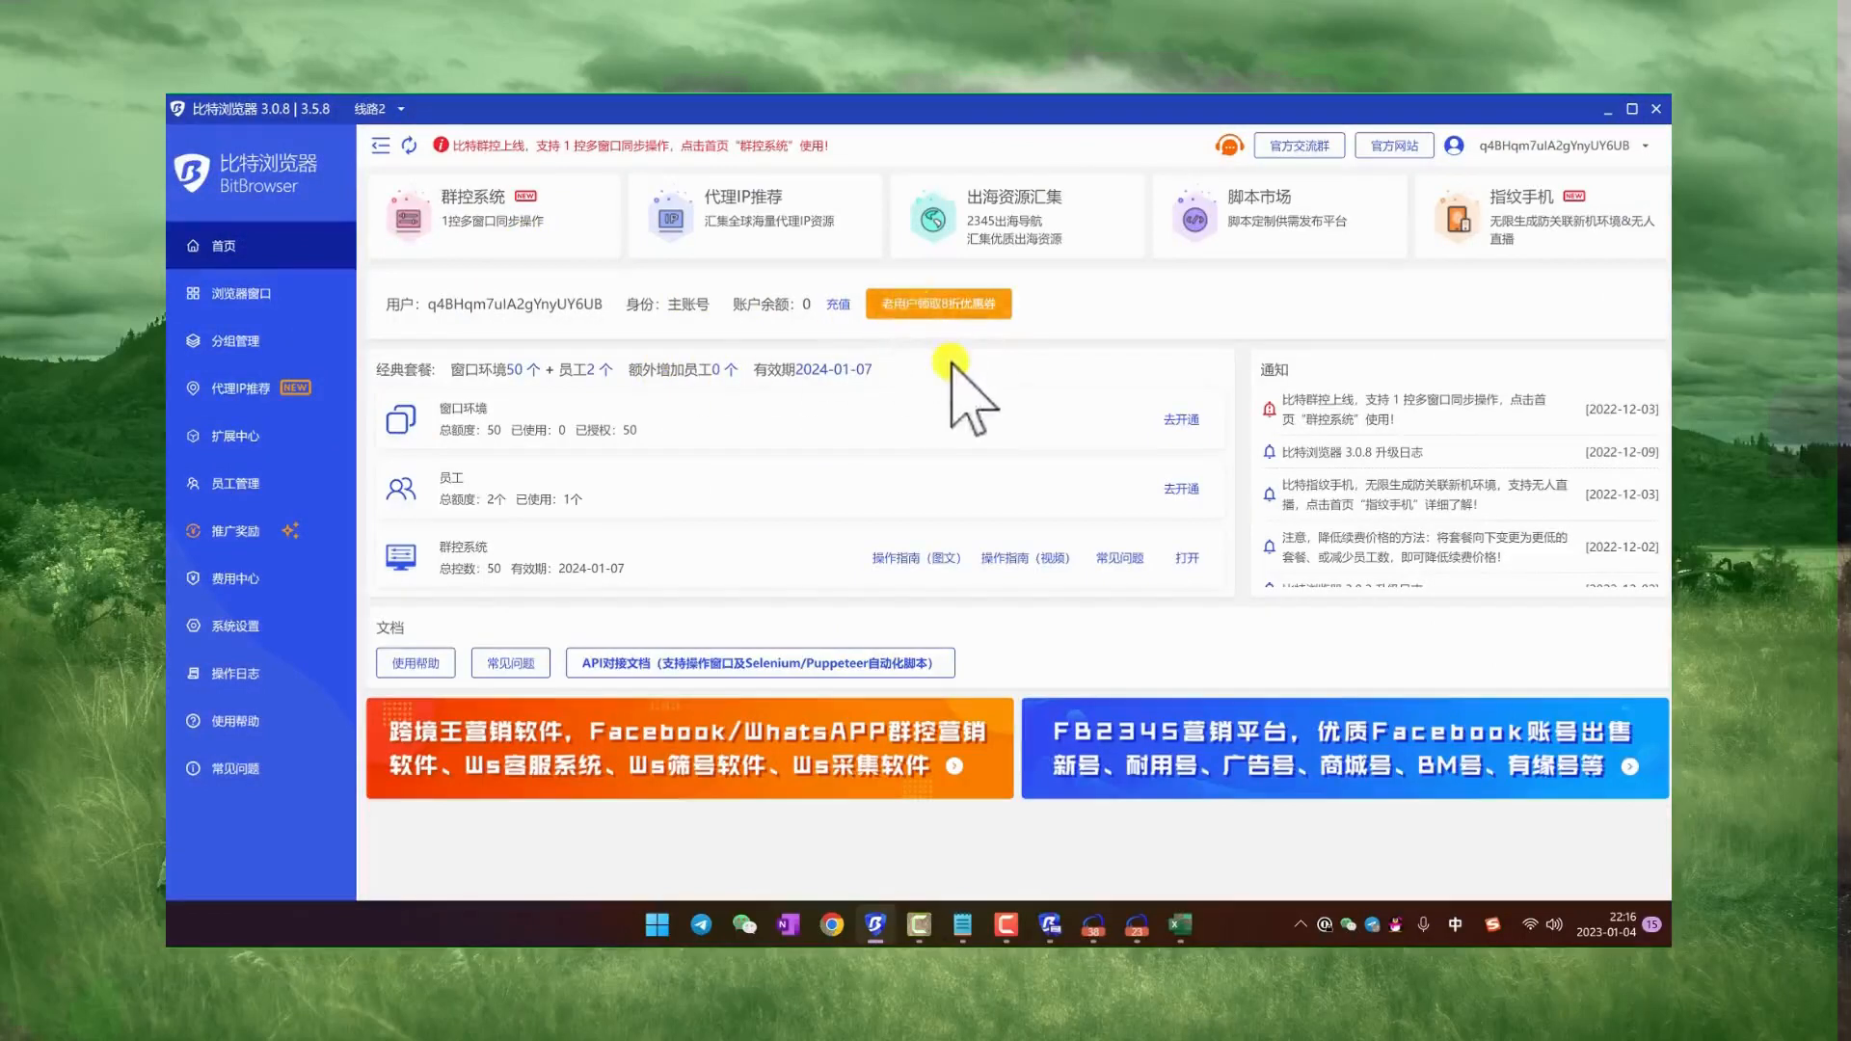
left_click(1182, 488)
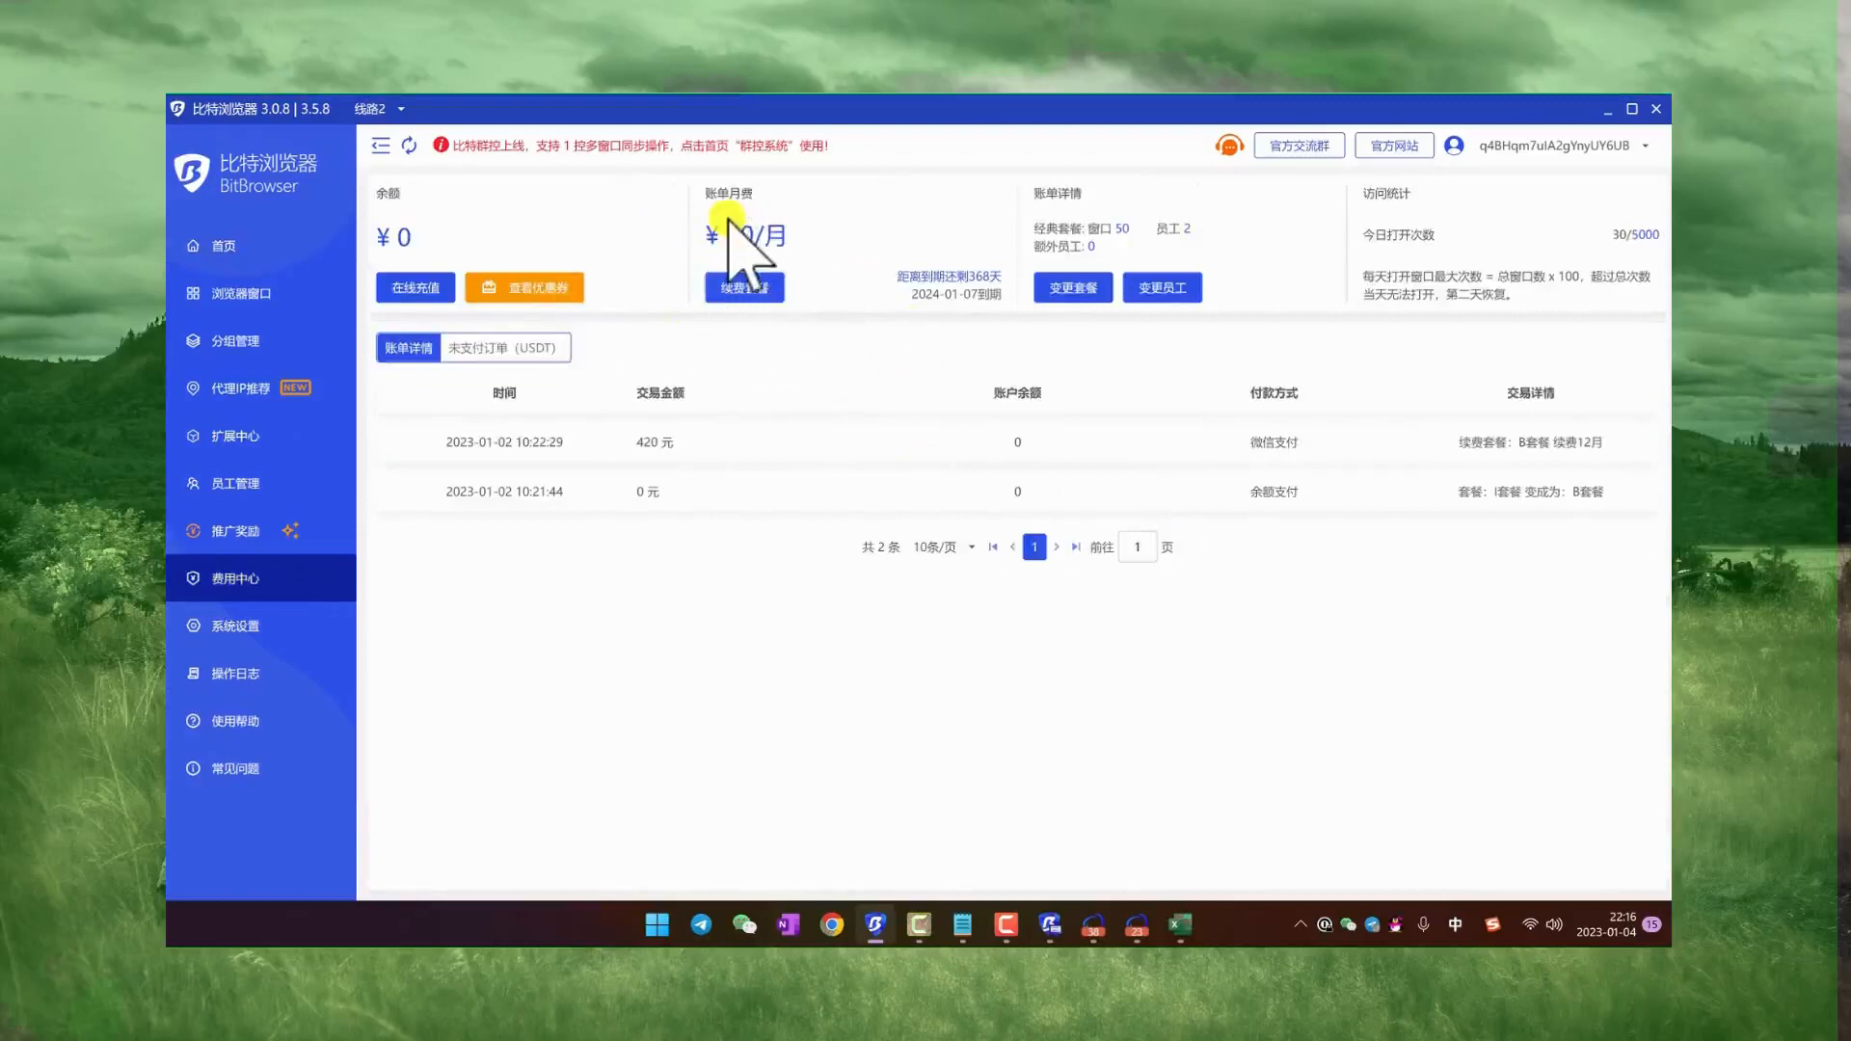
left_click(1070, 287)
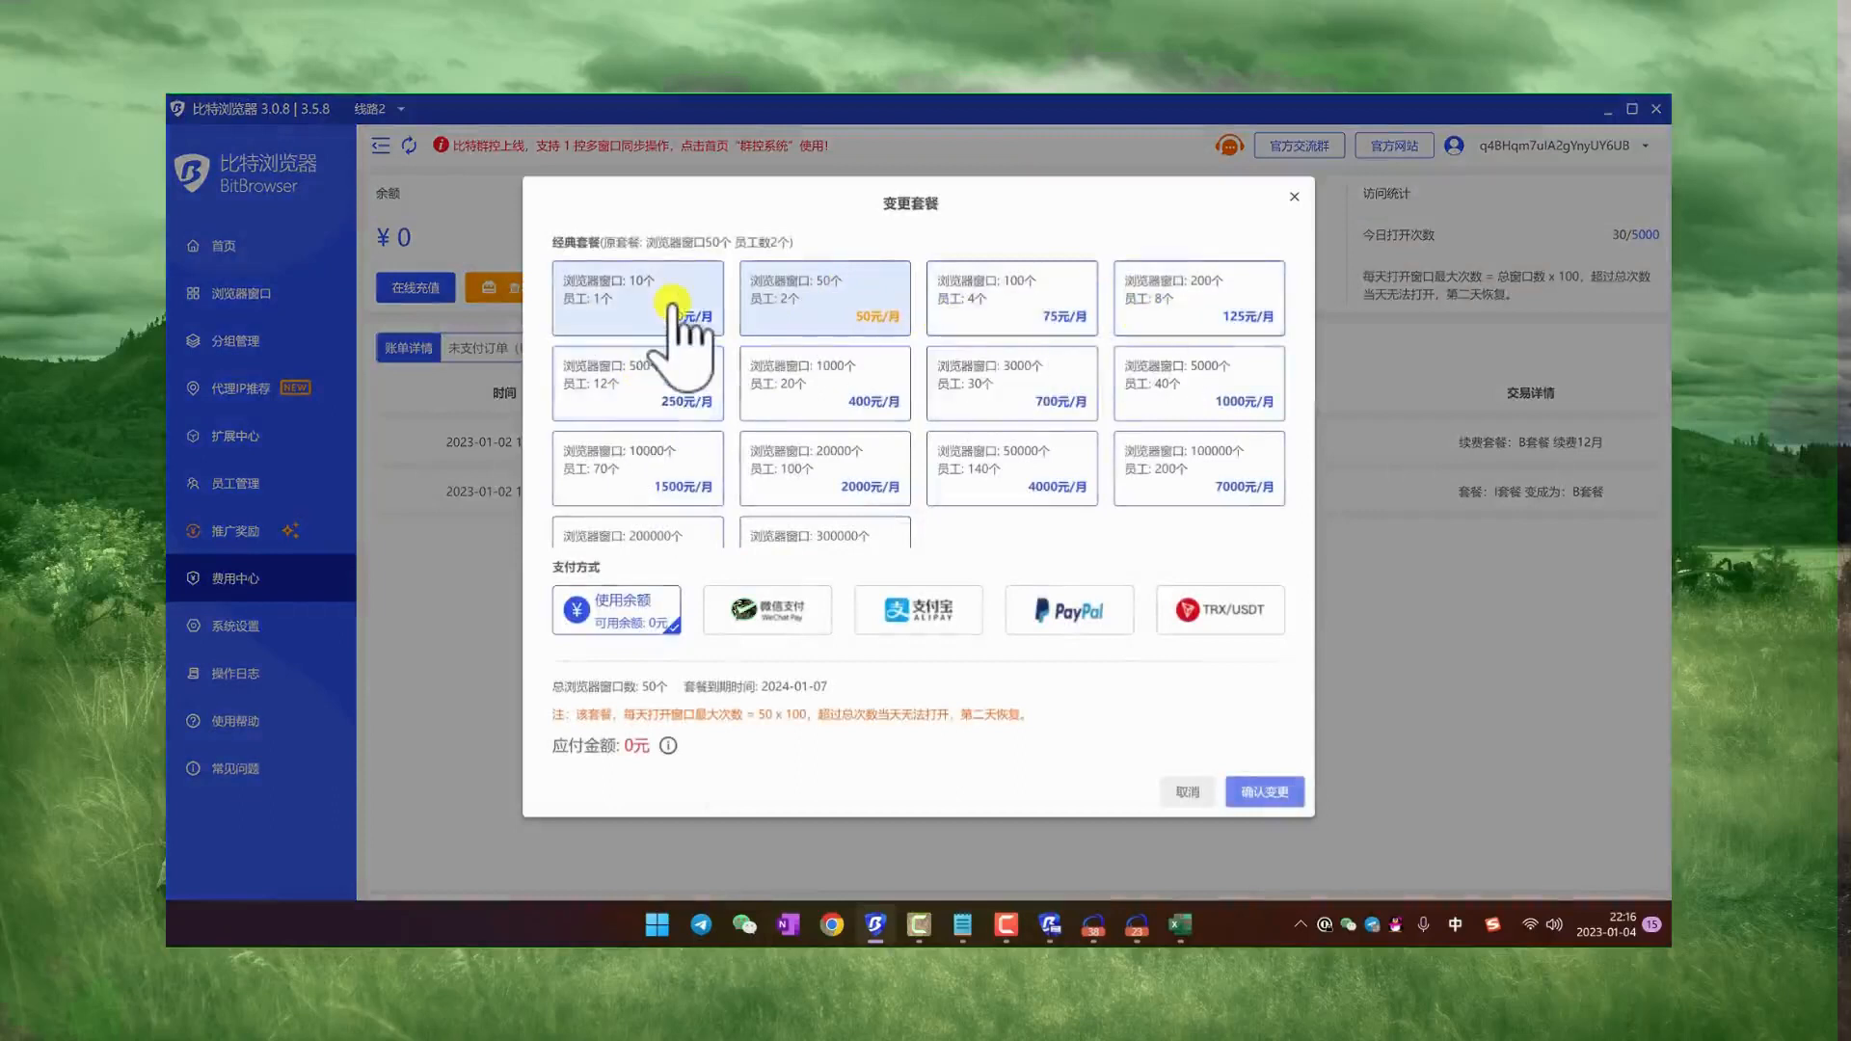
left_click(671, 303)
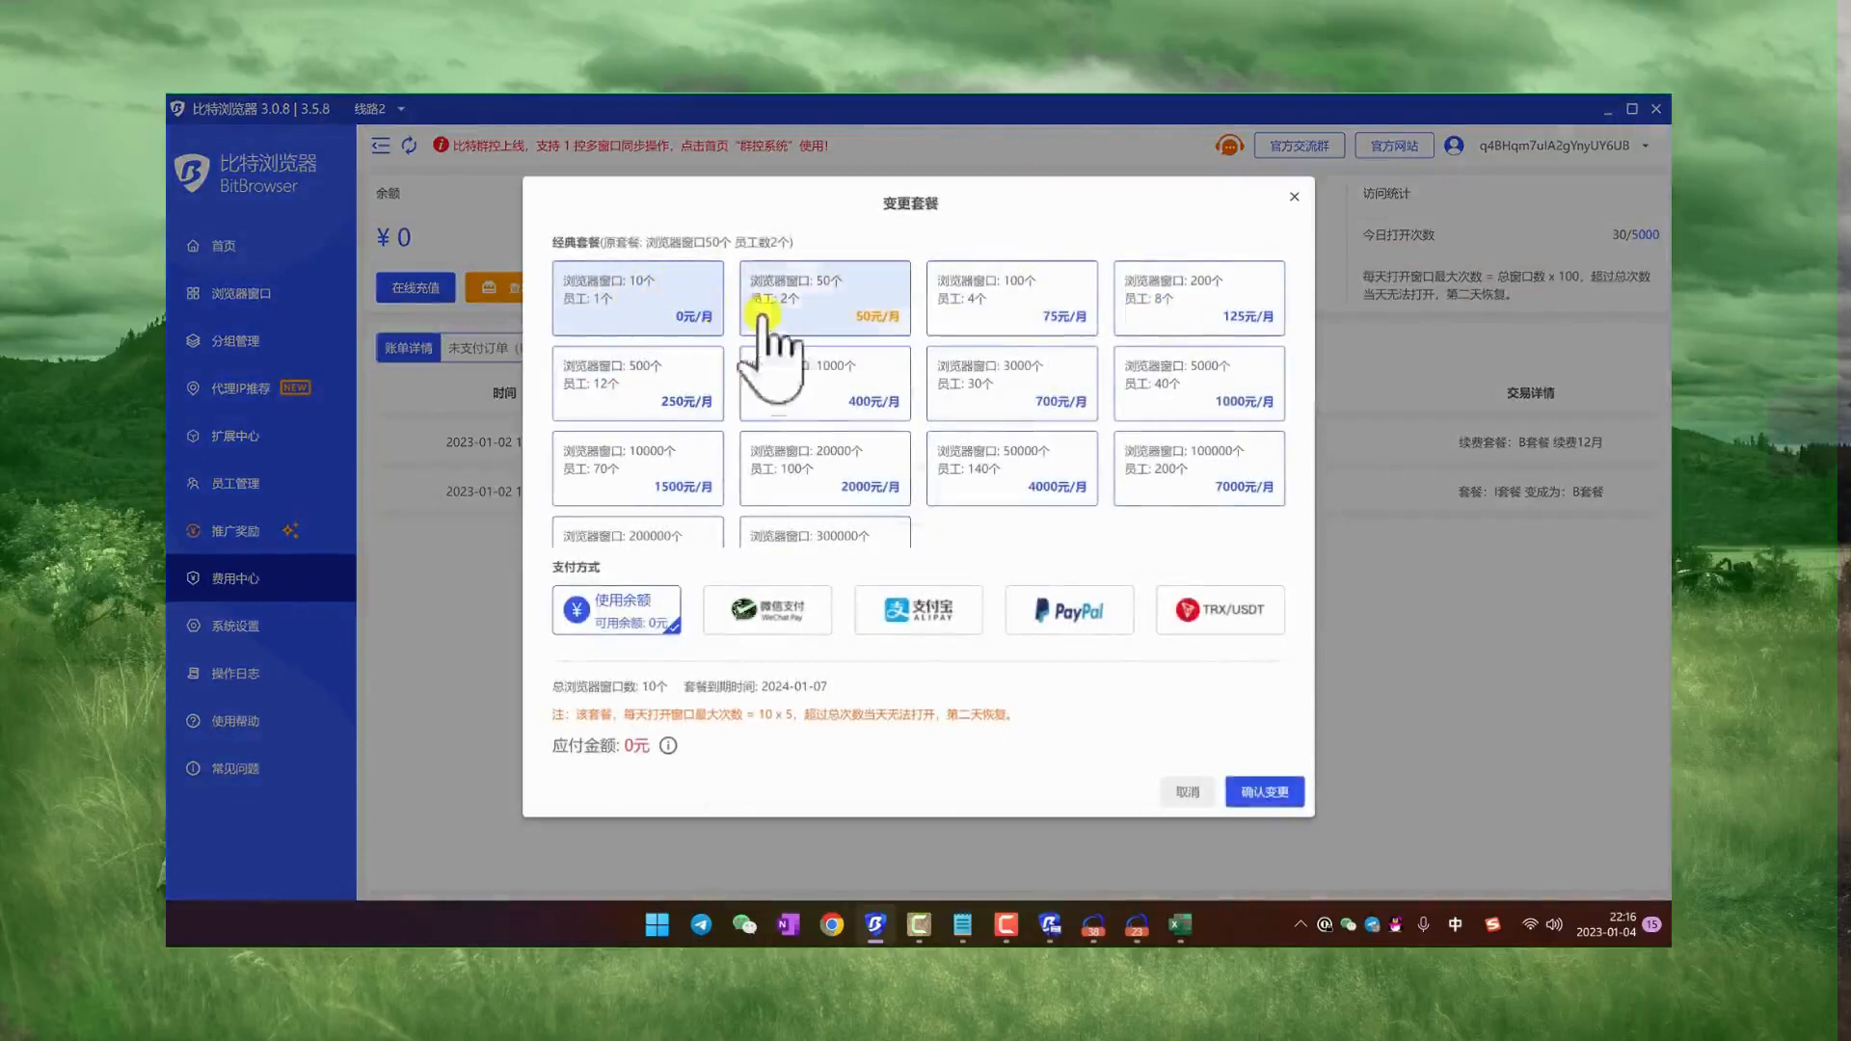
left_click(792, 333)
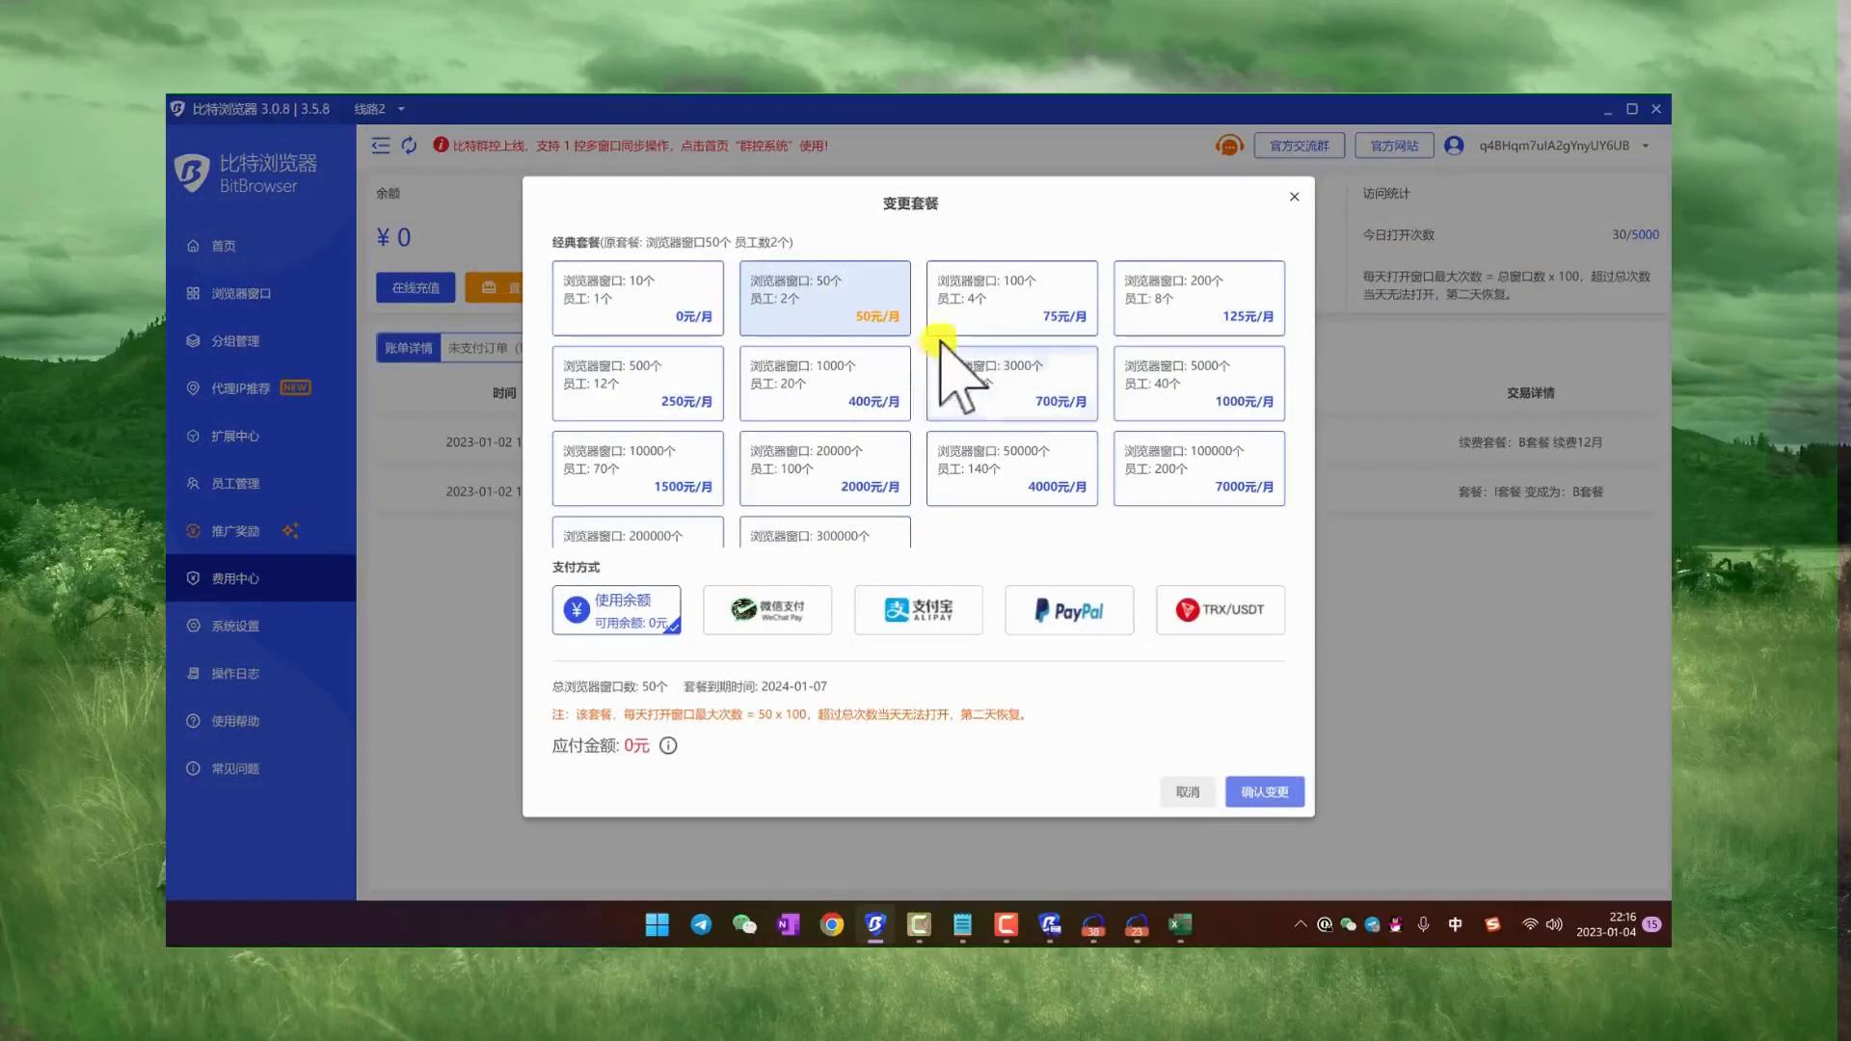
left_click(1295, 200)
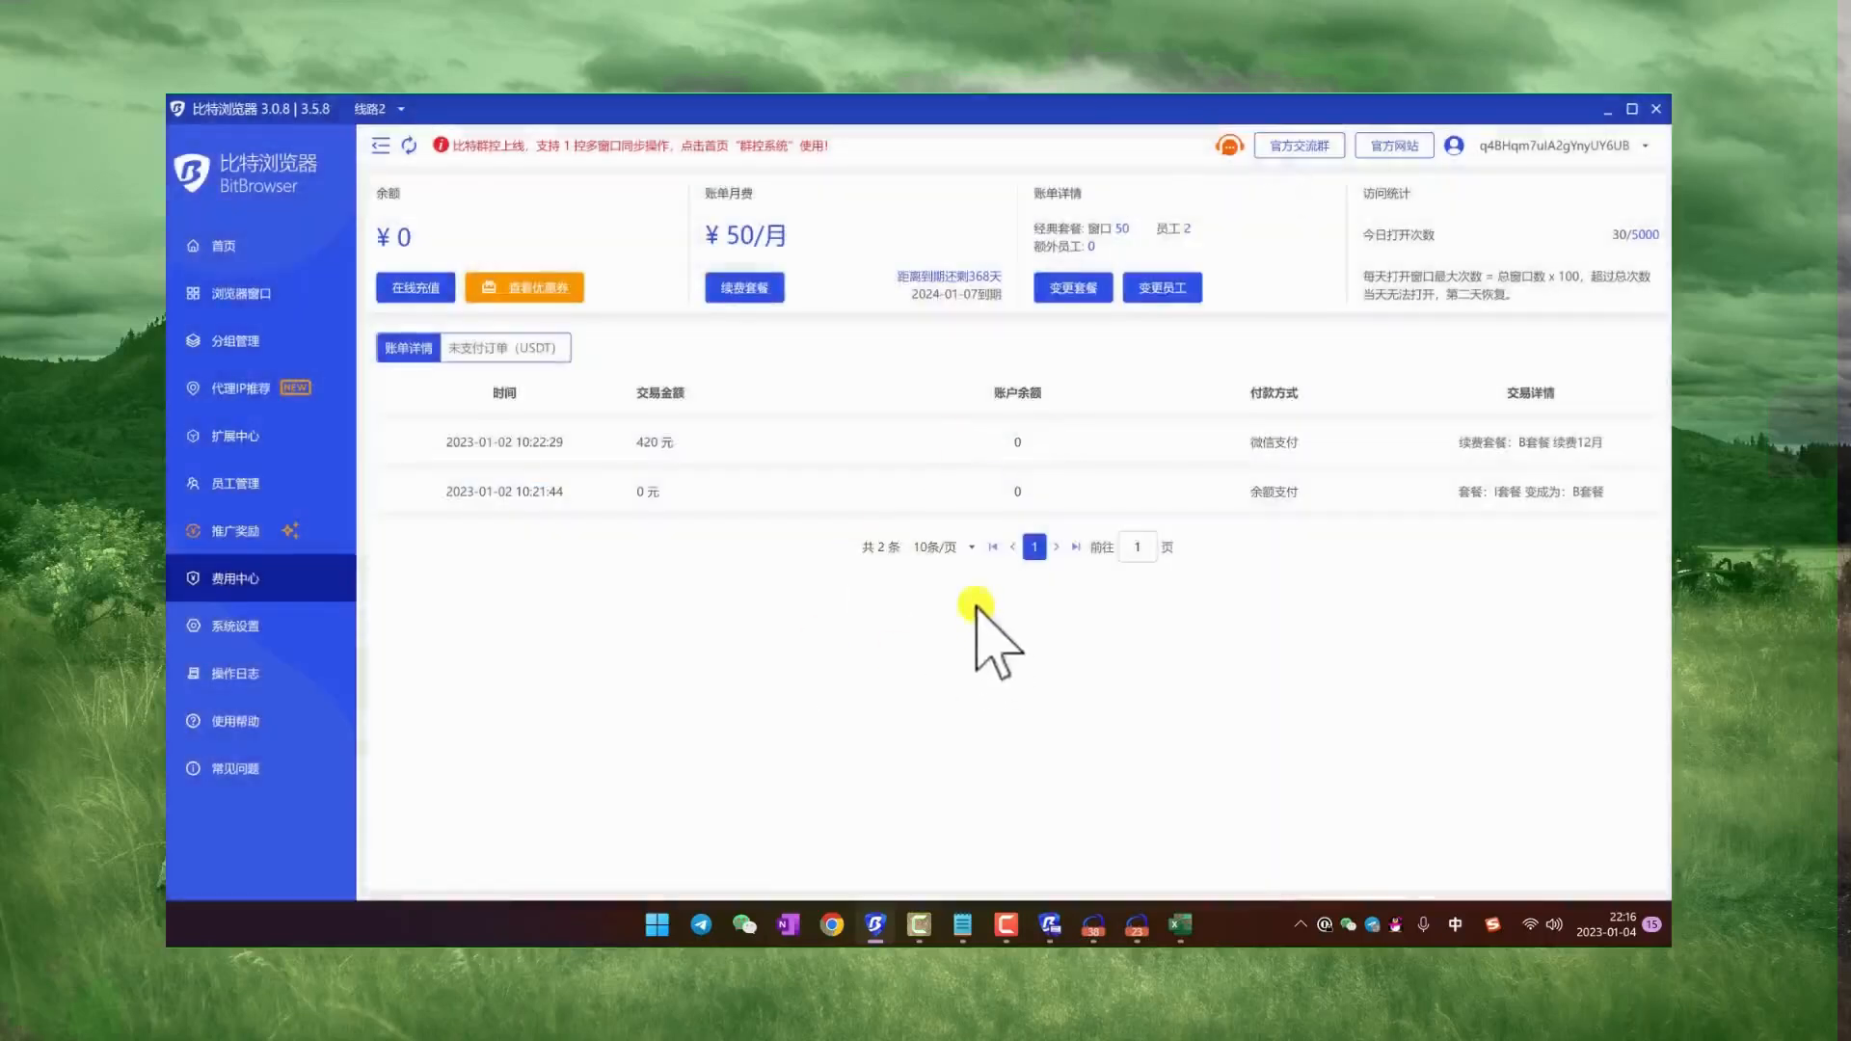
Step: Minimize BitBrowser and highlight the download links and project figures in the Notepad notes to review them
left_click(1609, 109)
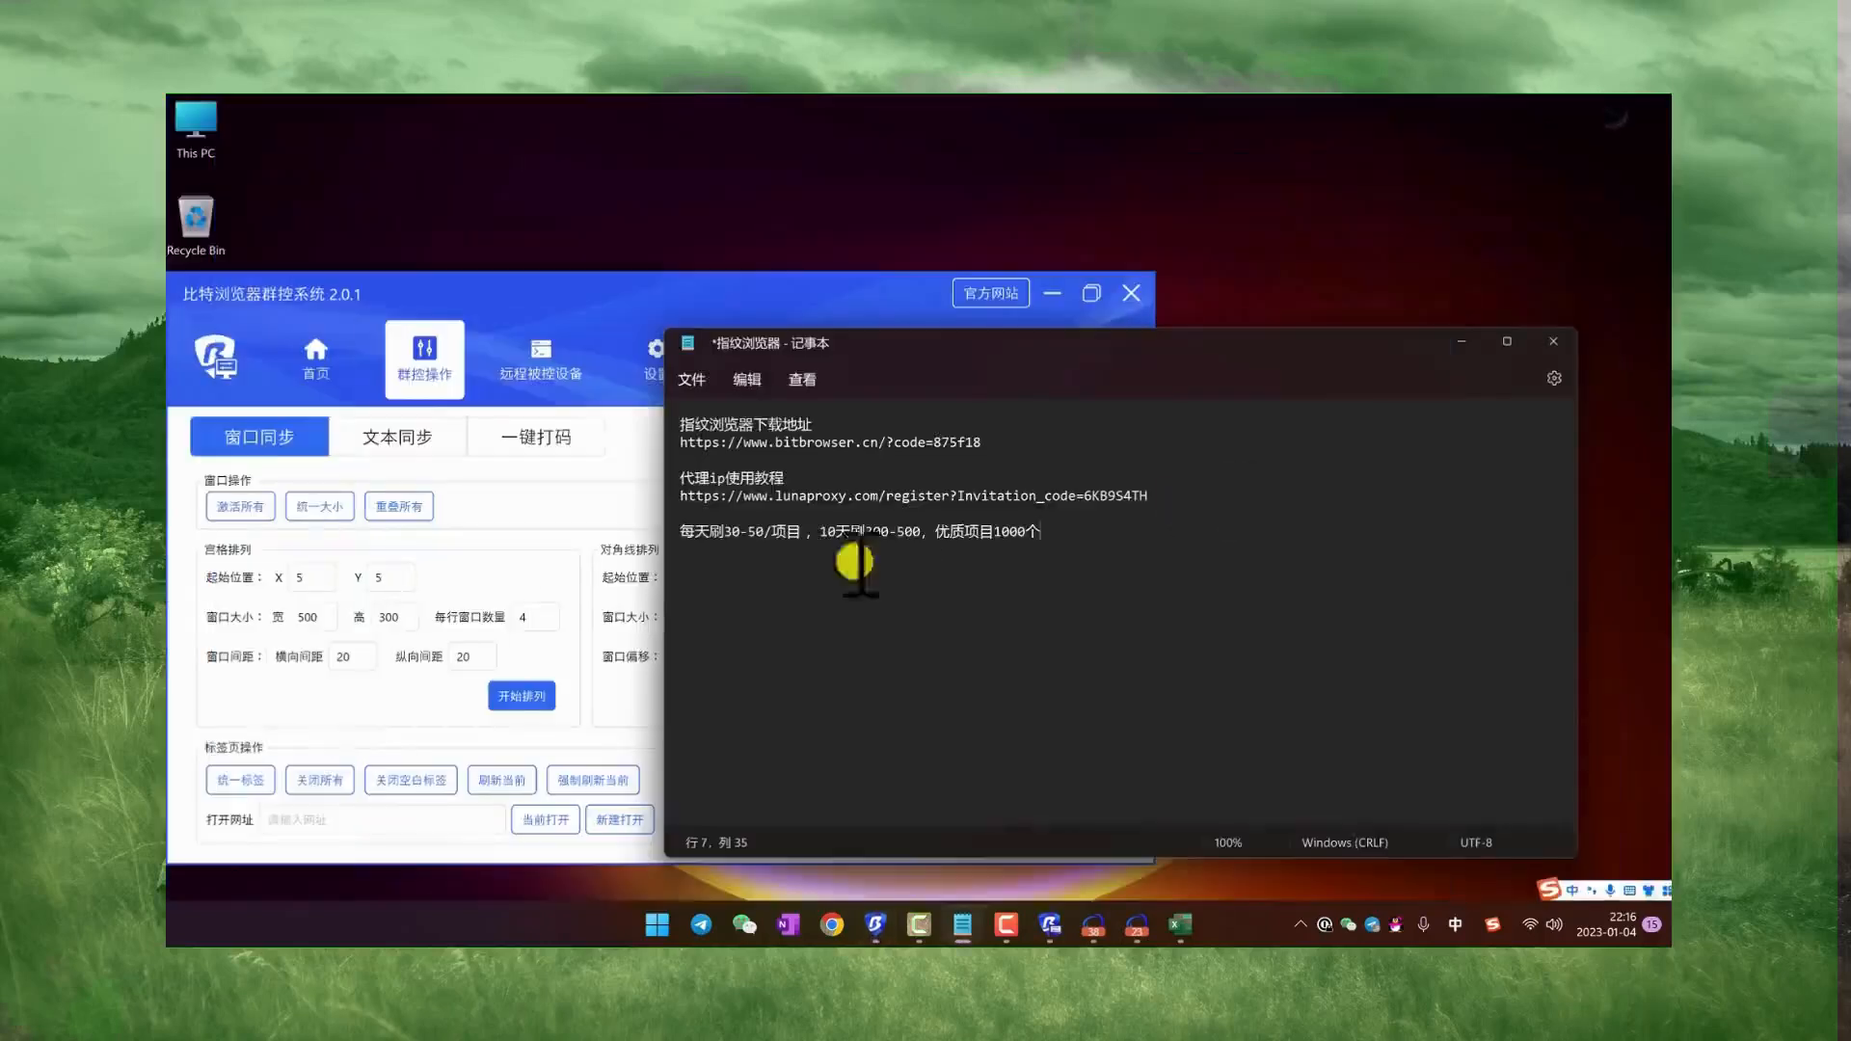
left_click_drag(1152, 559, 681, 425)
left_click(930, 531)
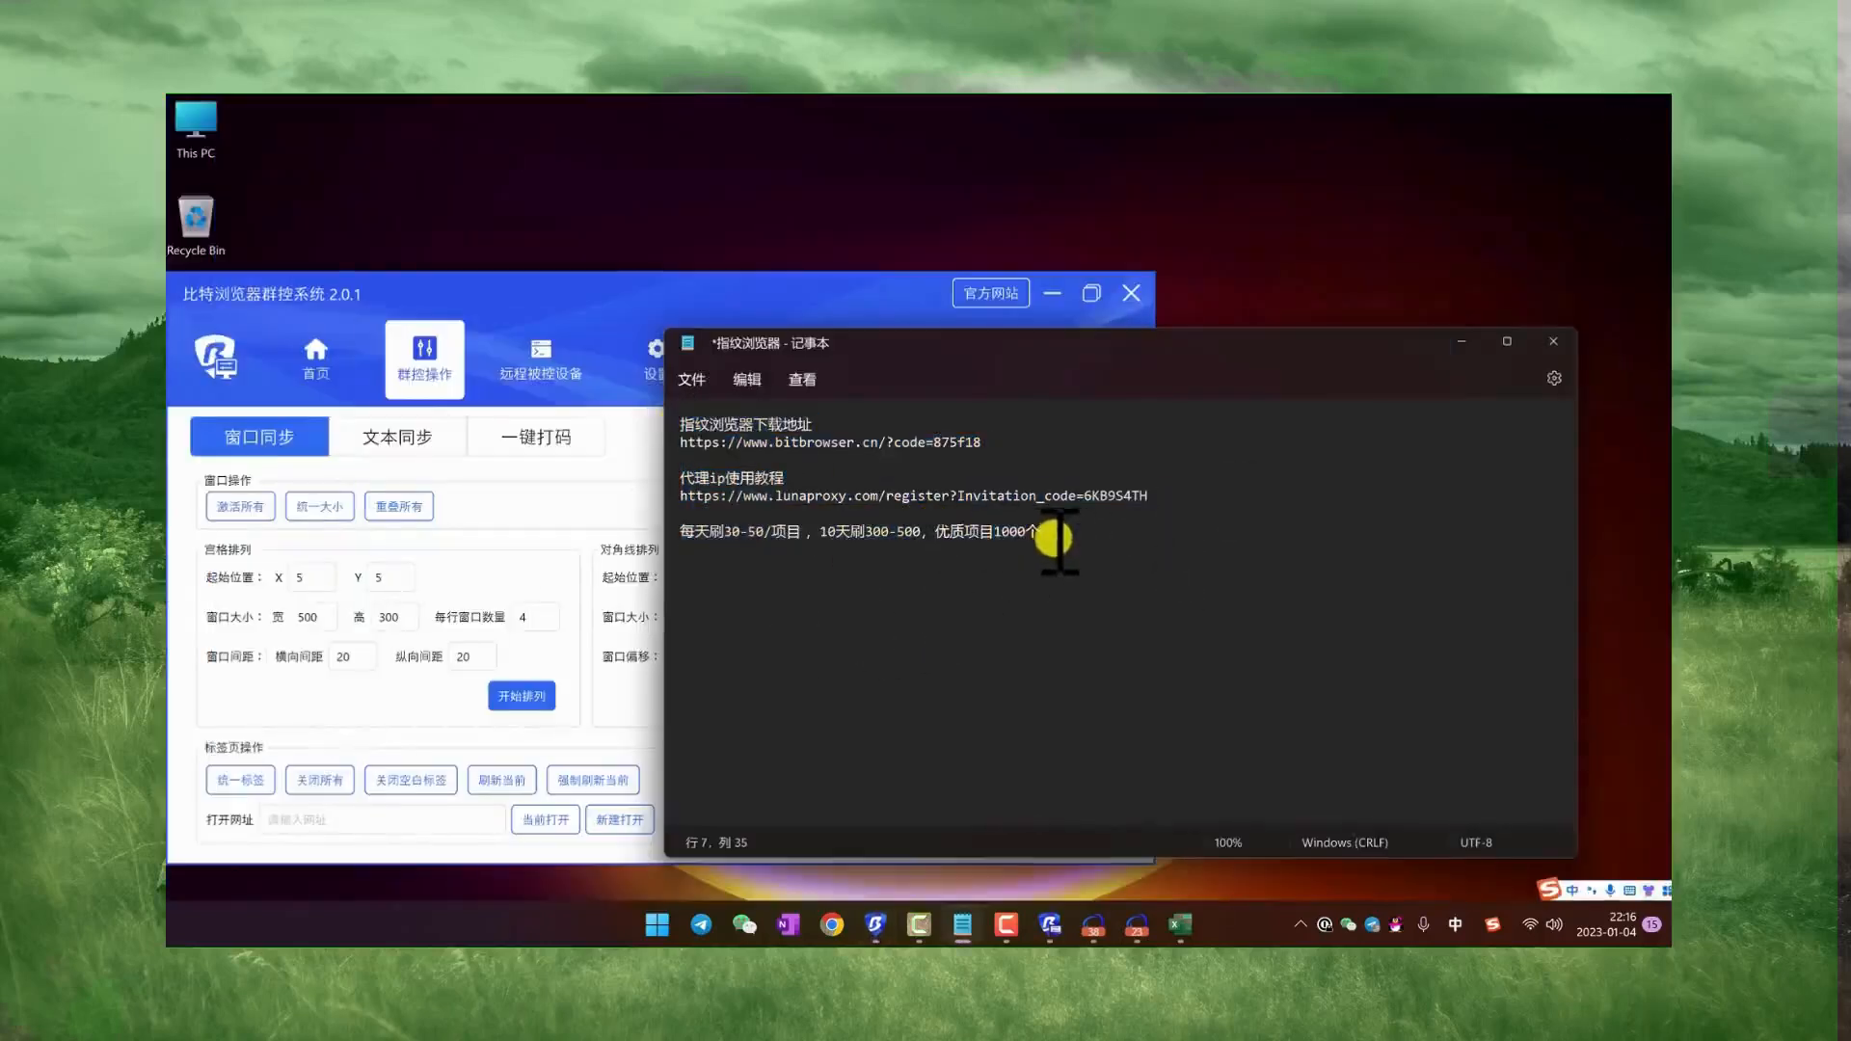
left_click_drag(1050, 540, 682, 425)
left_click(1003, 531)
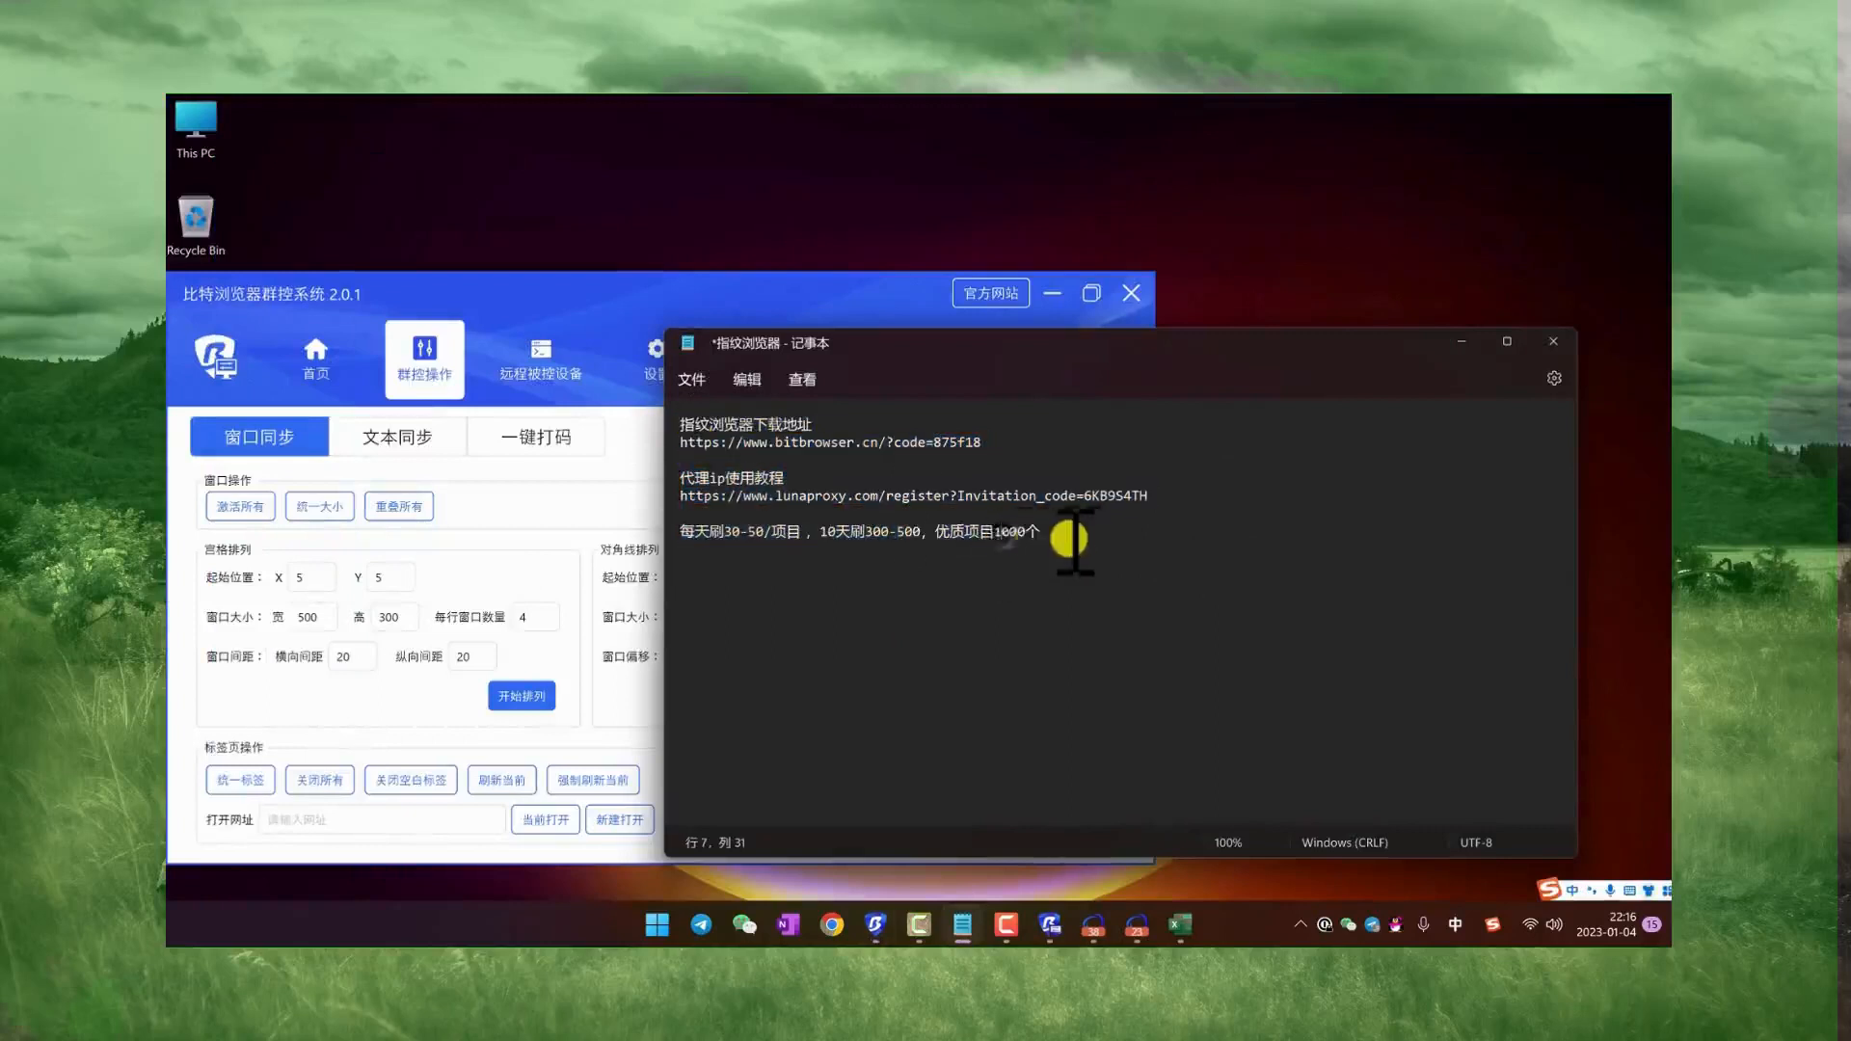
left_click_drag(1040, 530, 681, 425)
left_click(1016, 536)
left_click_drag(1016, 536, 682, 425)
left_click(930, 512)
left_click(946, 520)
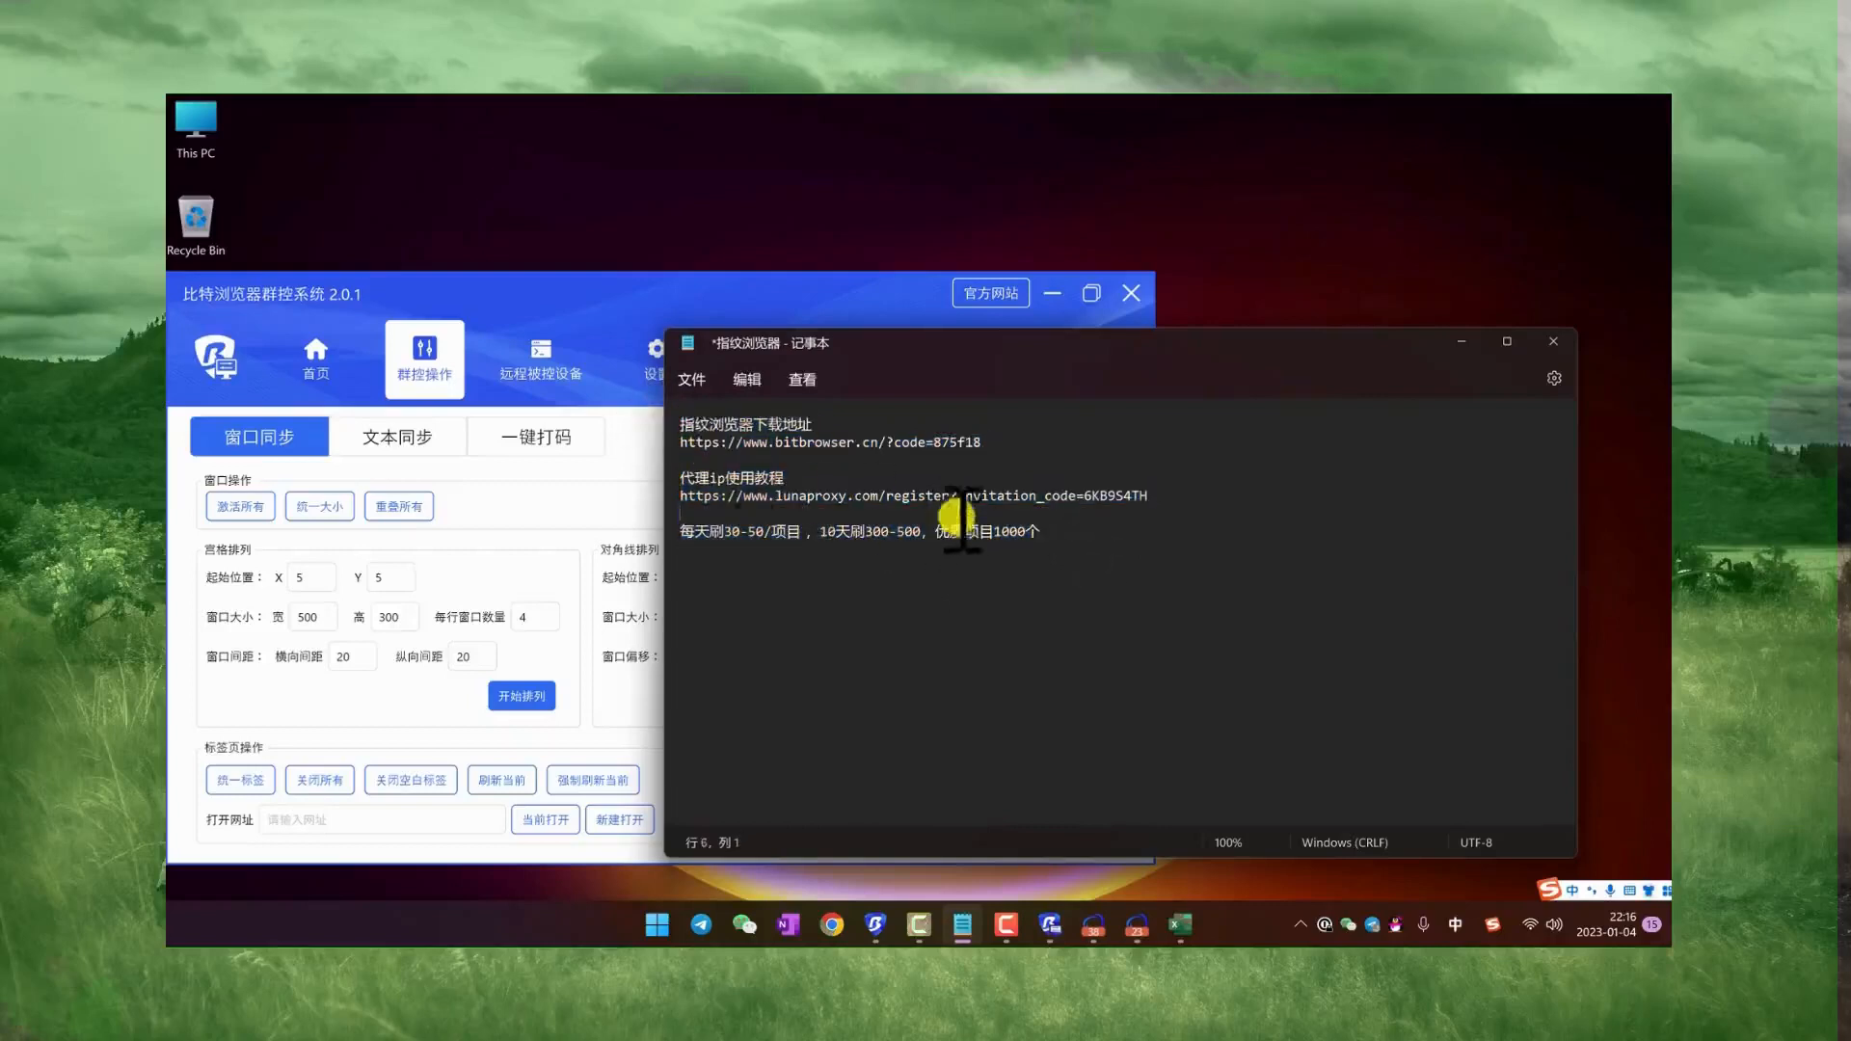